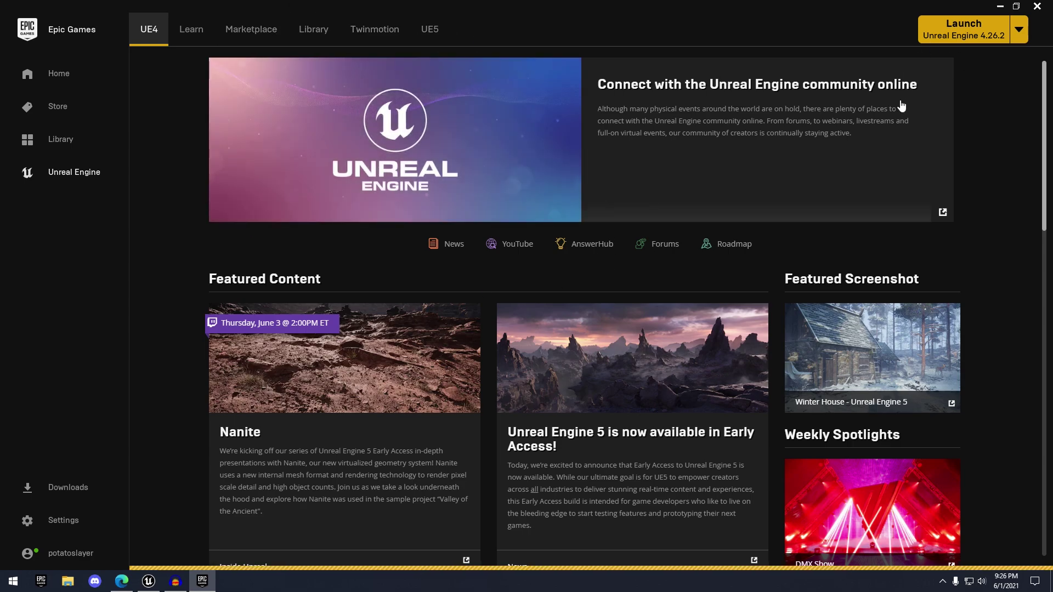
Review the Free For The Month products in the Marketplace and open the Permanently Free Collection.
scroll(1000, 264, down, 6)
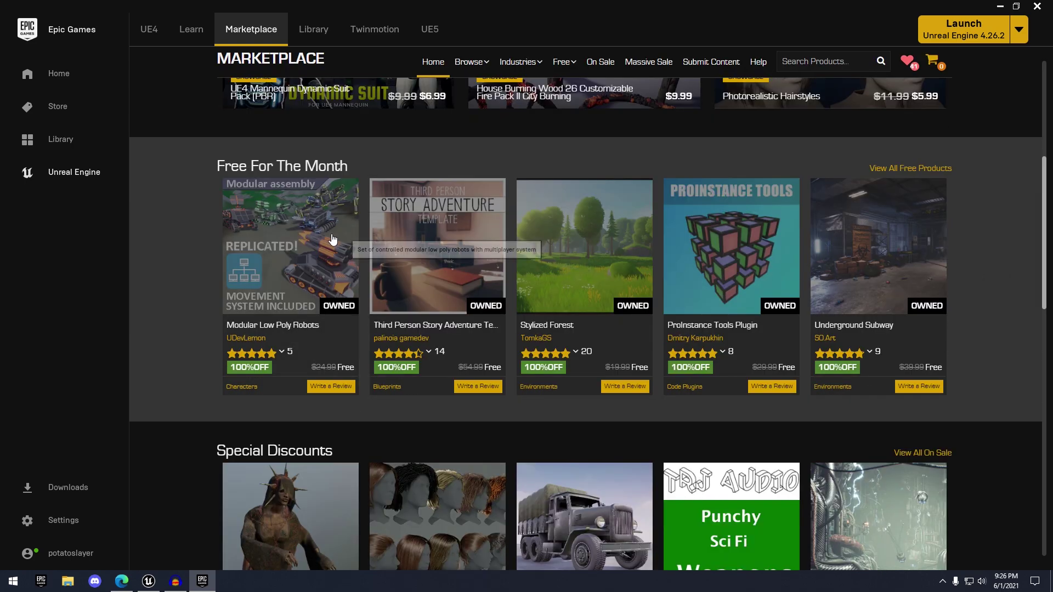
drag(225, 167, 347, 166)
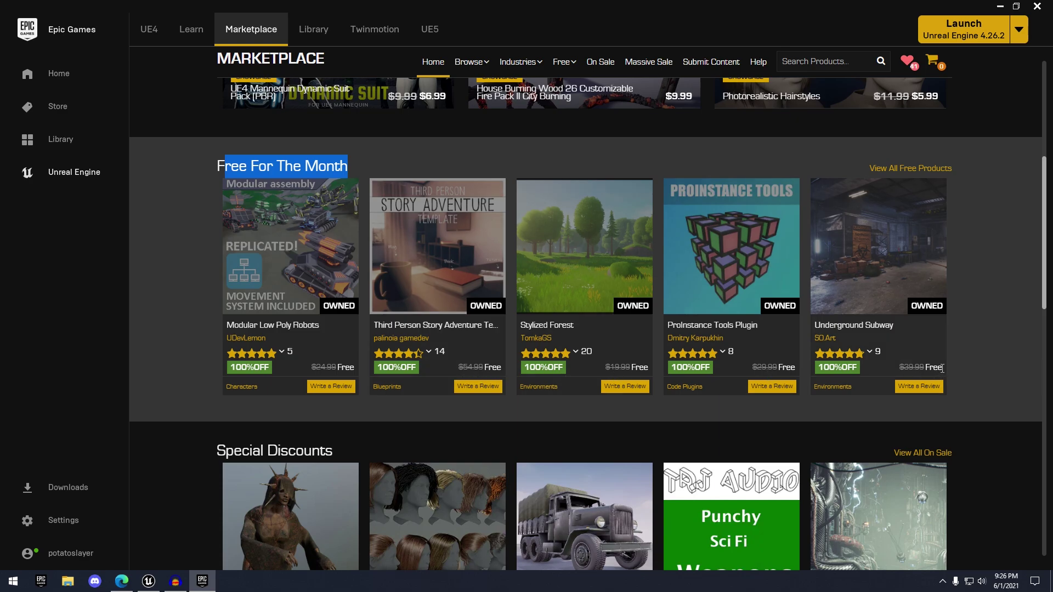
scroll(942, 368, up, 1)
mouse_move(569, 70)
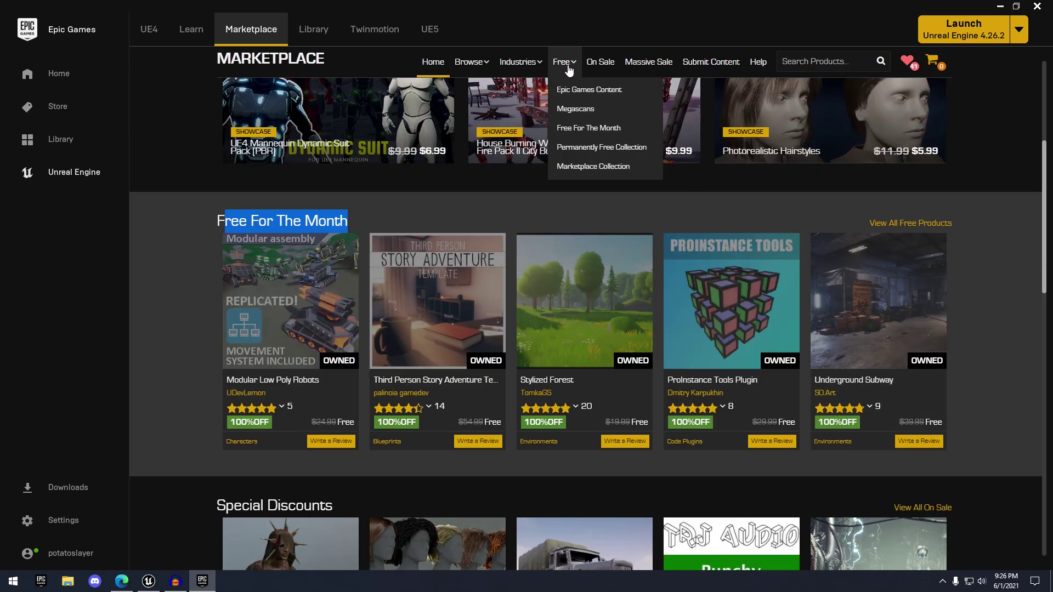
click(601, 147)
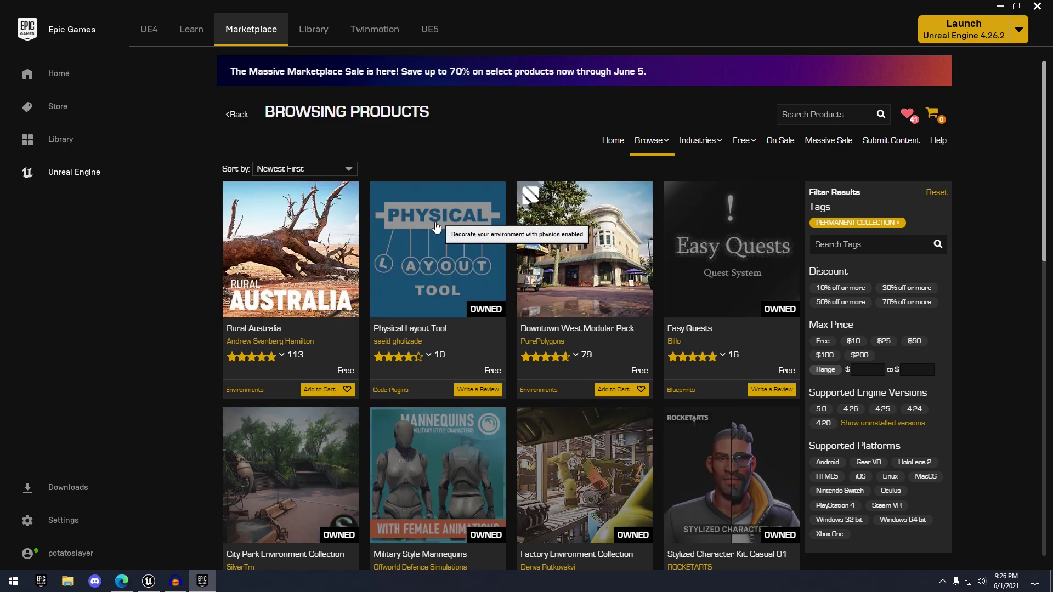
Search the Marketplace for "building system" and limit the results to free products.
click(815, 121)
text(building system)
key(Return)
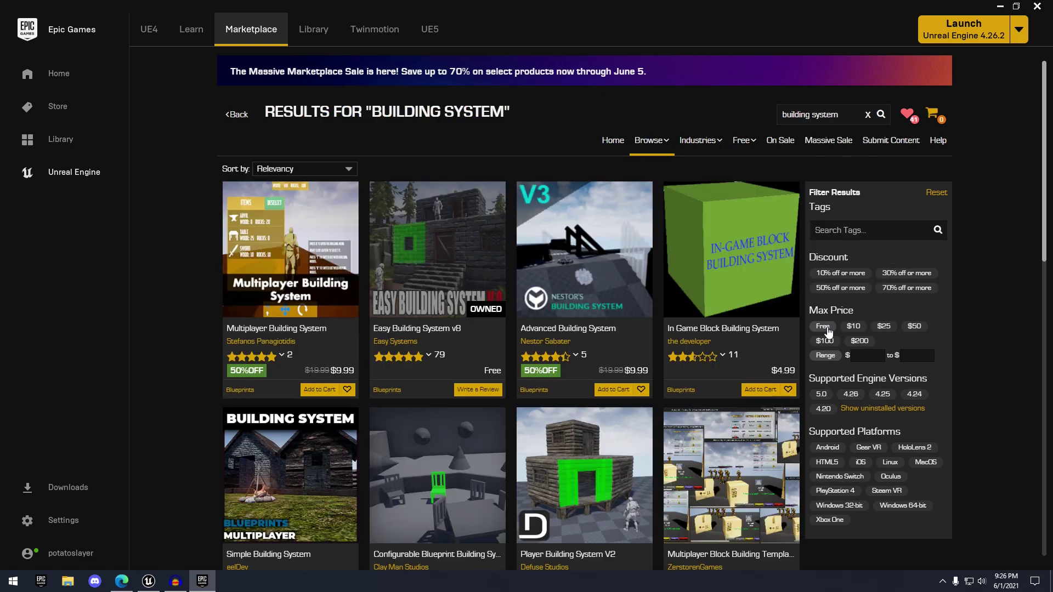
click(825, 328)
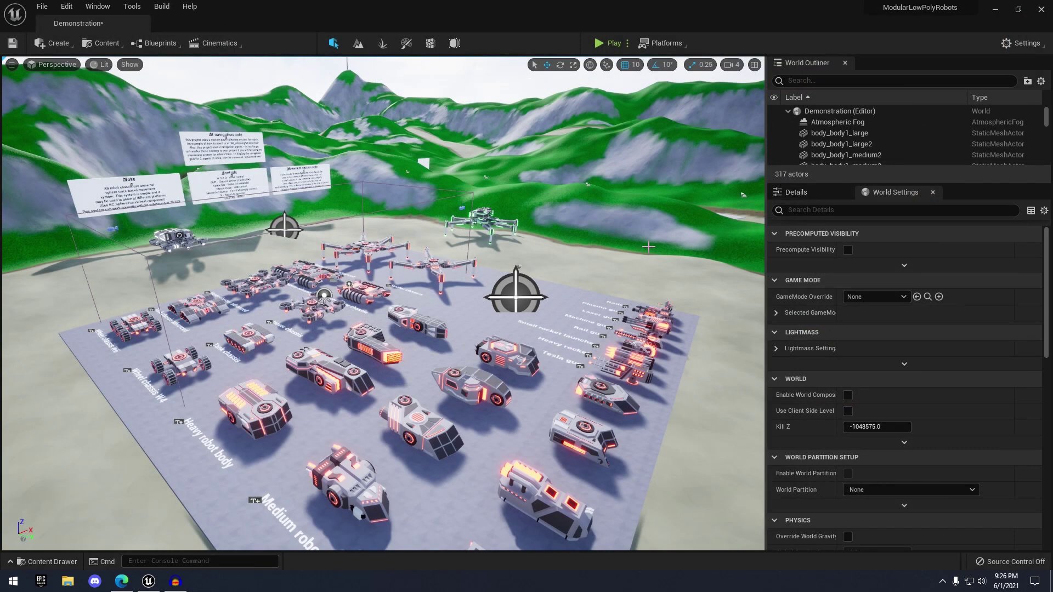
right_drag(652, 248, 677, 270)
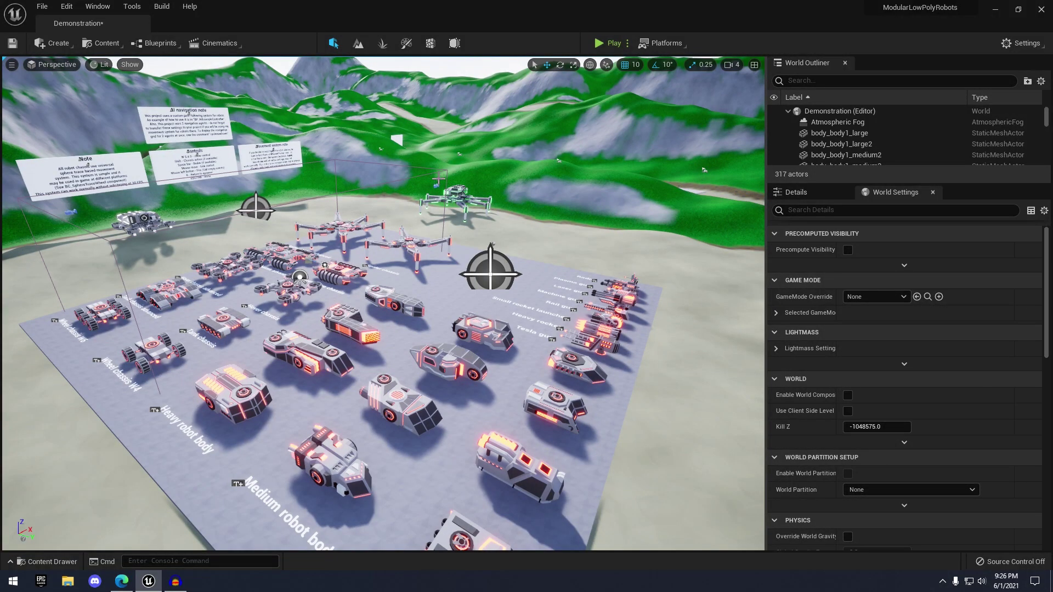
key(w)
right_drag(403, 189, 343, 163)
right_drag(566, 254, 570, 282)
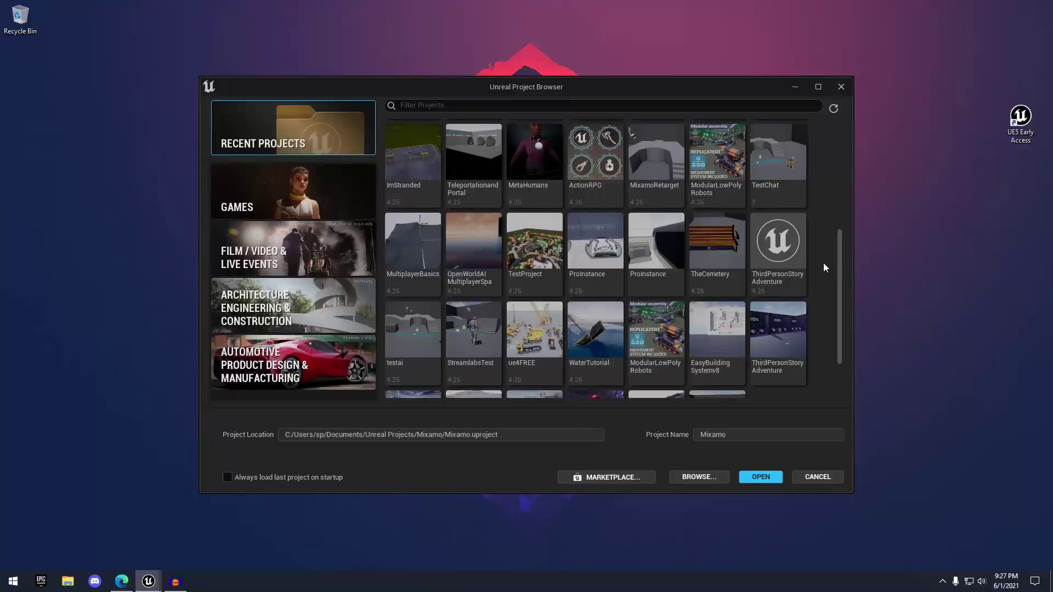
Open the 4.26 version of the ModularLowPolyRobots project from the recent projects.
scroll(823, 262, down, 2)
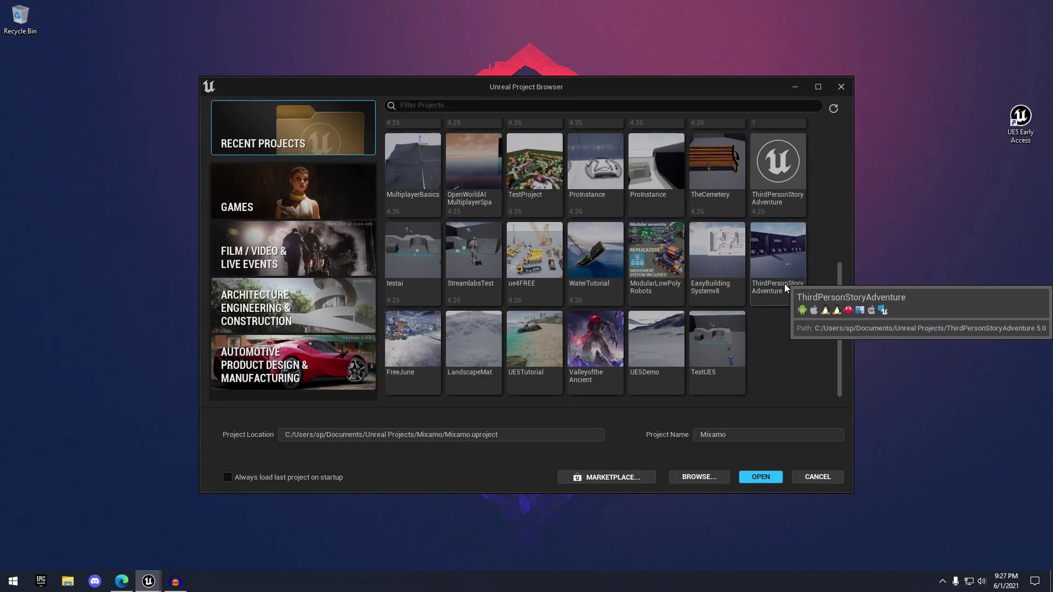
scroll(720, 221, up, 3)
click(720, 221)
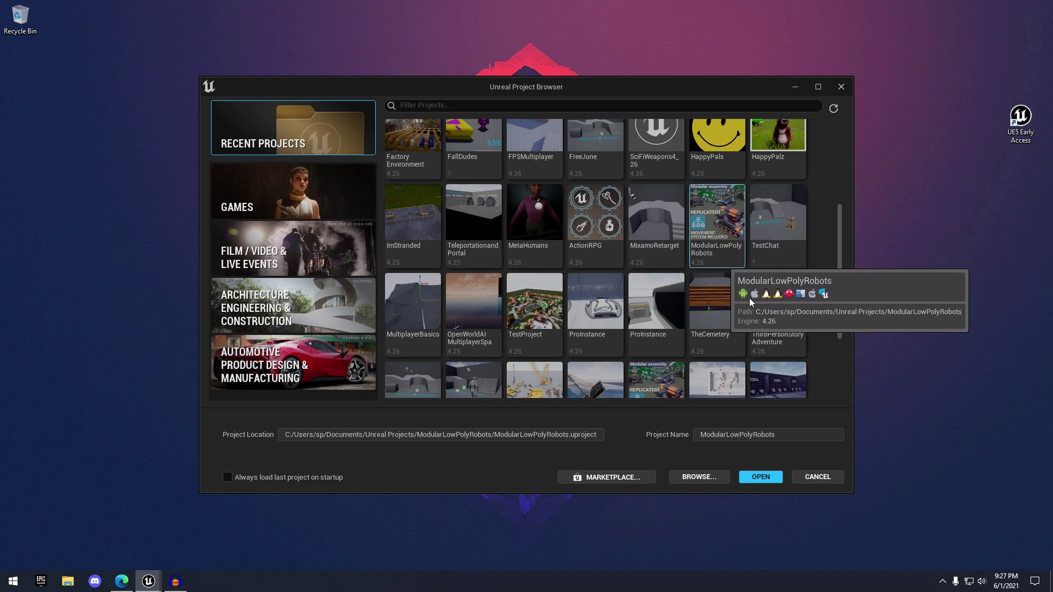
click(761, 477)
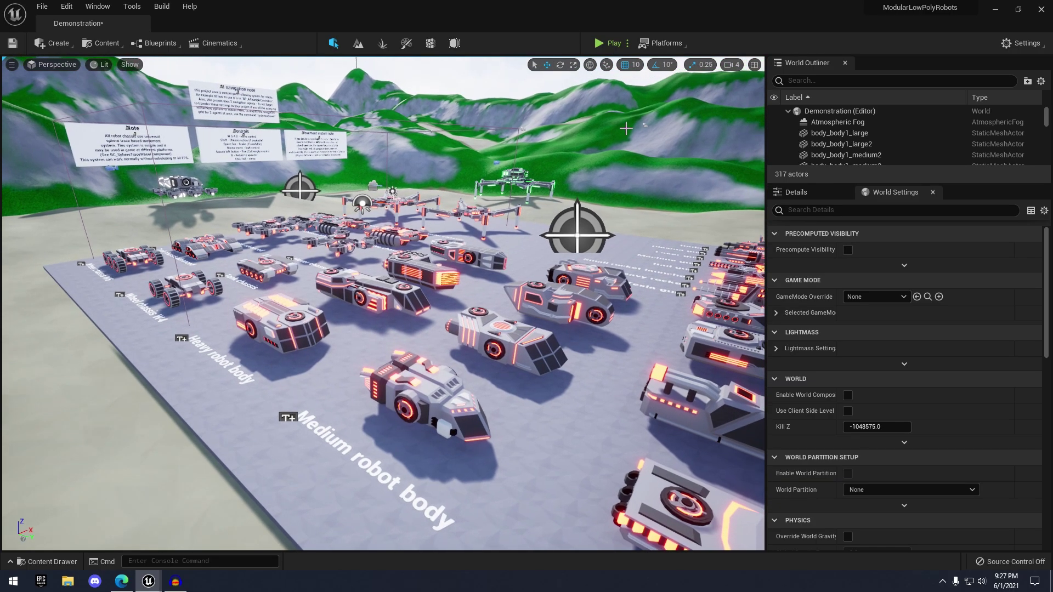
Play the Demonstration level in the editor and set the robot's chassis type to WheelChassis_W6.
key(w)
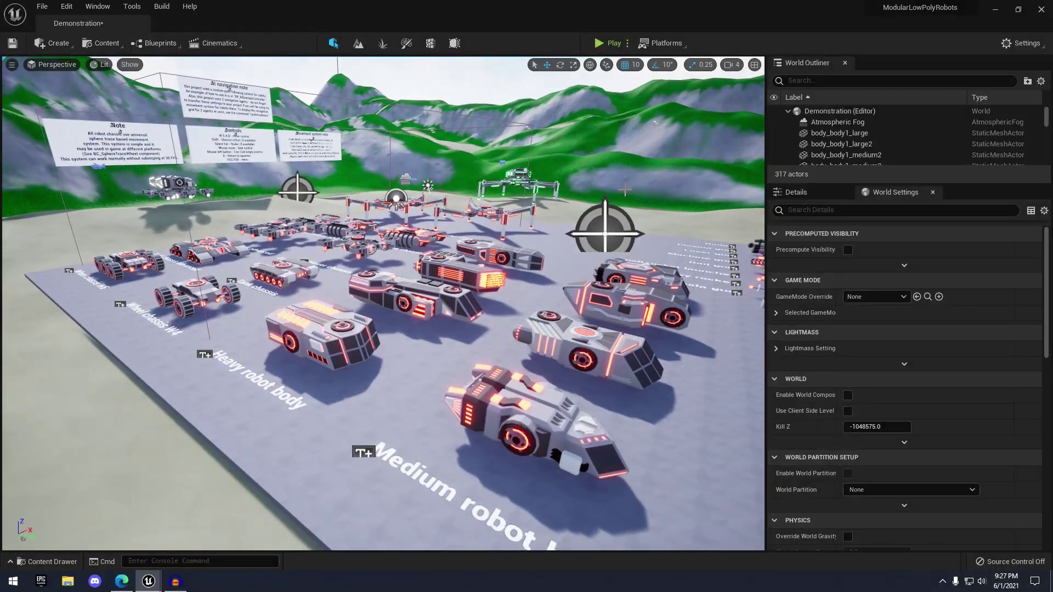
click(612, 43)
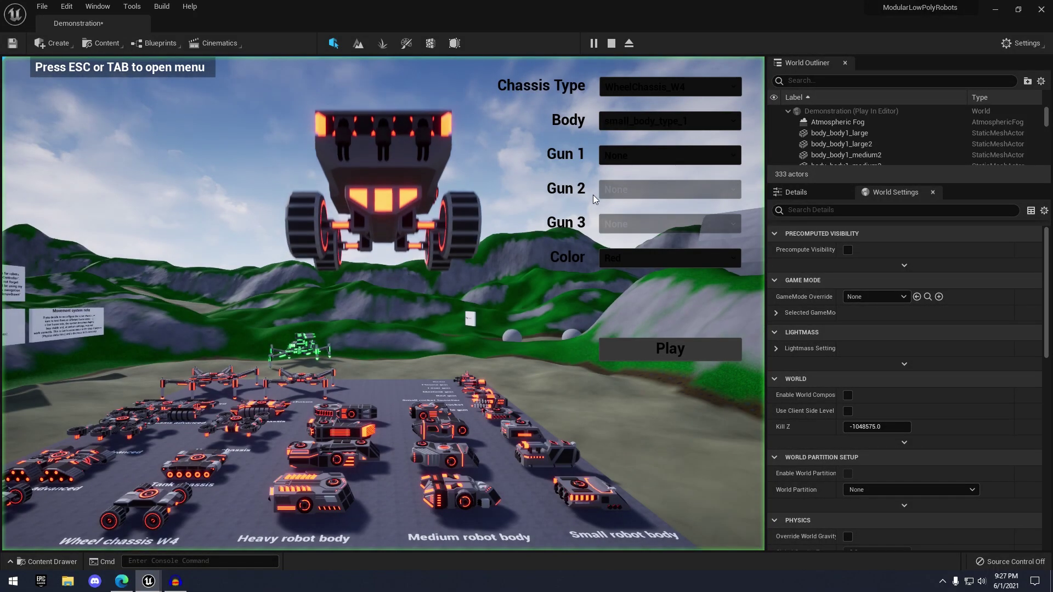
click(662, 85)
click(549, 127)
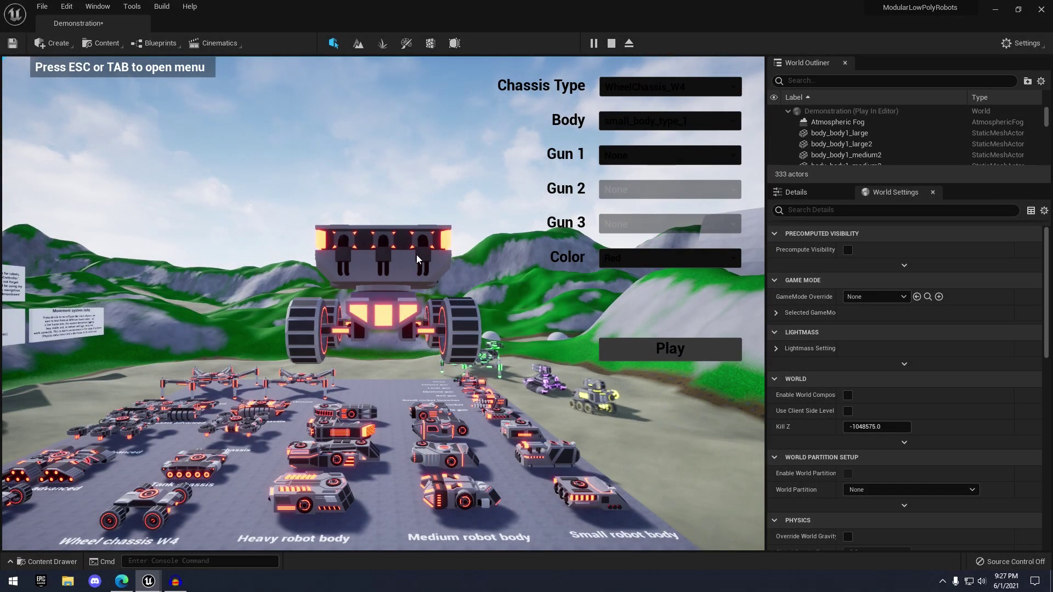
click(665, 91)
click(647, 116)
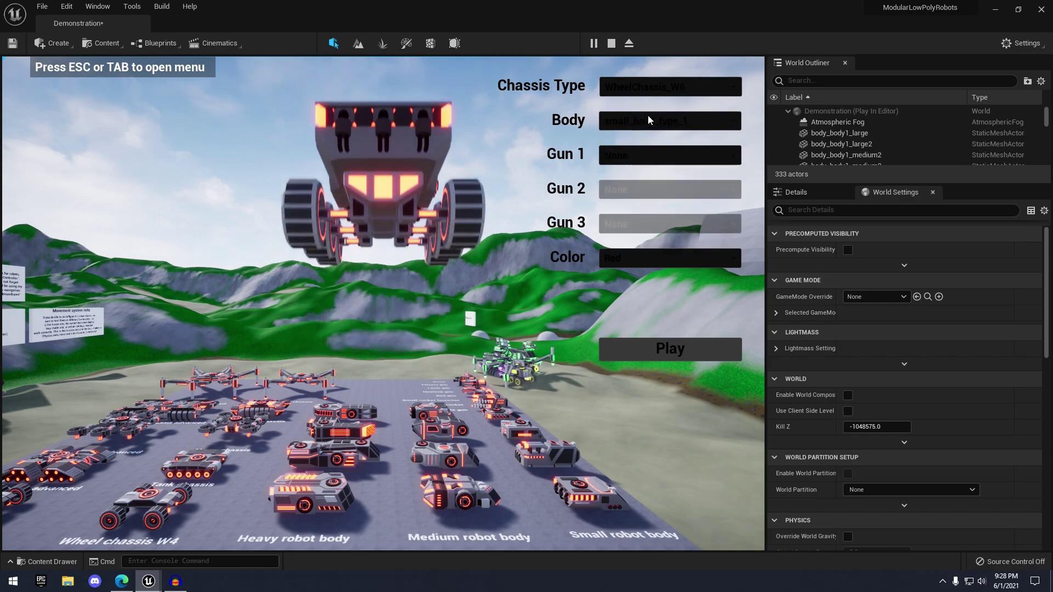
Try the TankChassisLong and TankChassisAdvanced chassis types on the robot.
click(672, 91)
key(Down)
click(675, 147)
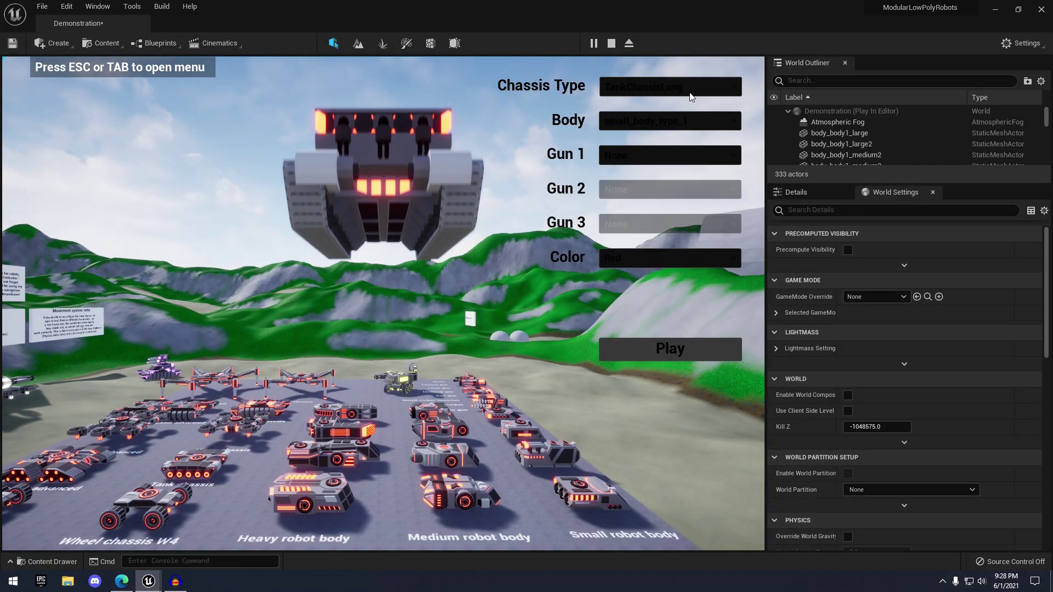
click(686, 93)
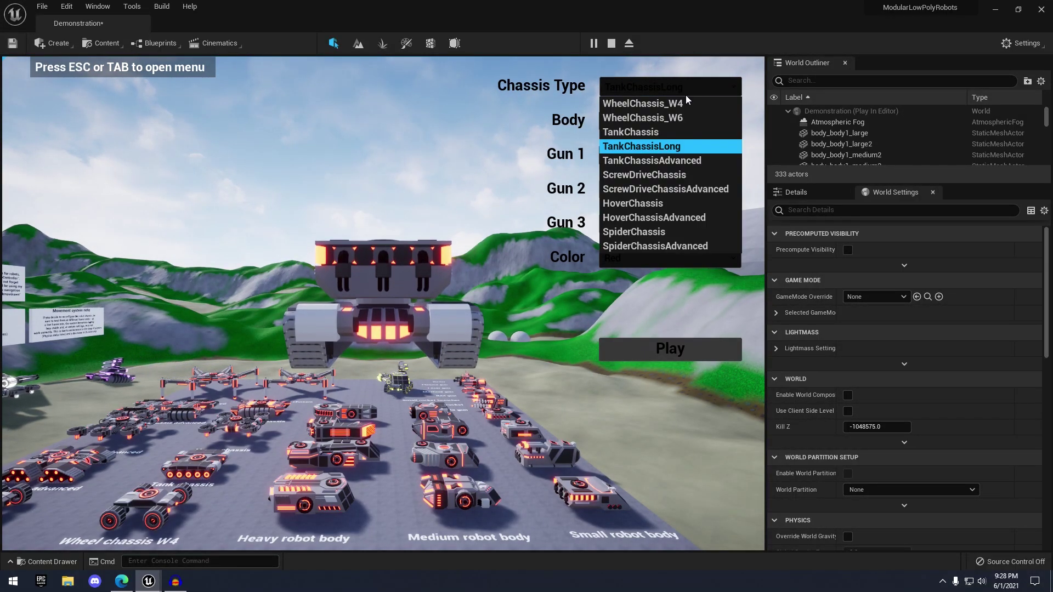
click(674, 160)
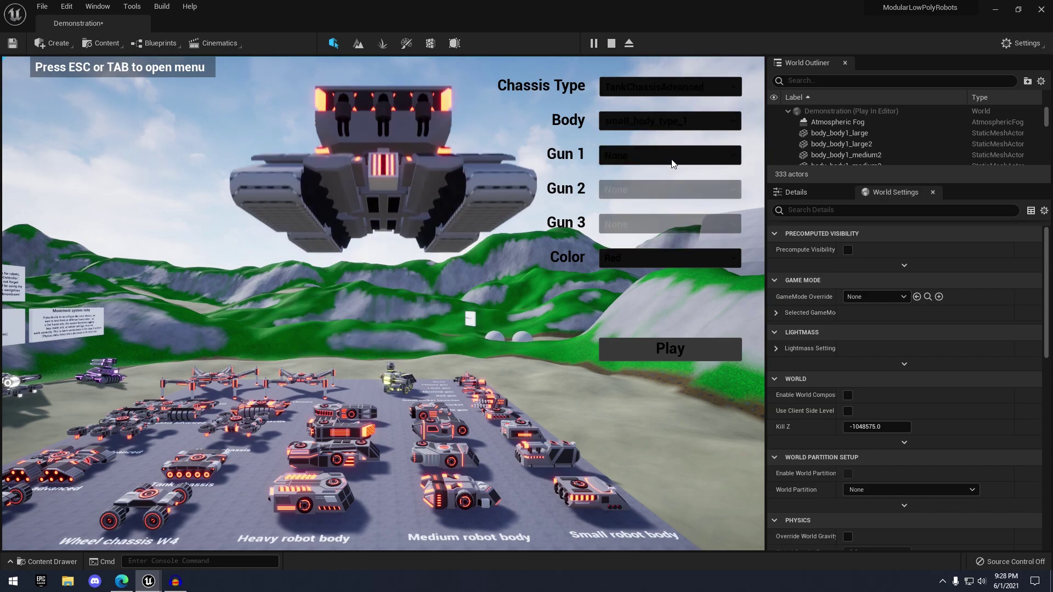
Set the robot's chassis type to ScrewDriveChassisAdvanced and equip the small rocket launcher as Gun 1.
click(681, 97)
click(661, 185)
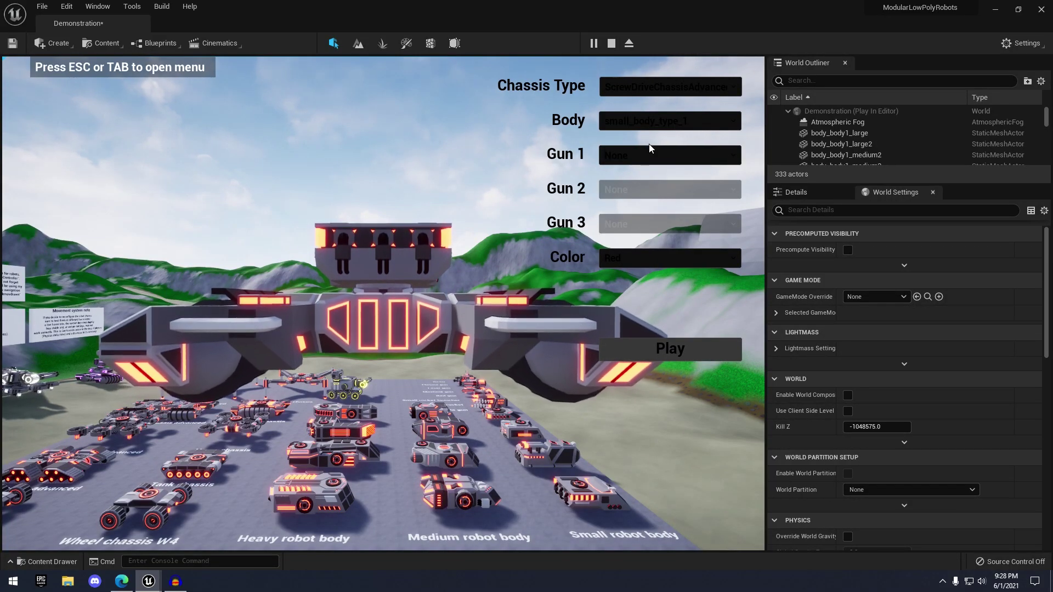
click(651, 148)
click(636, 188)
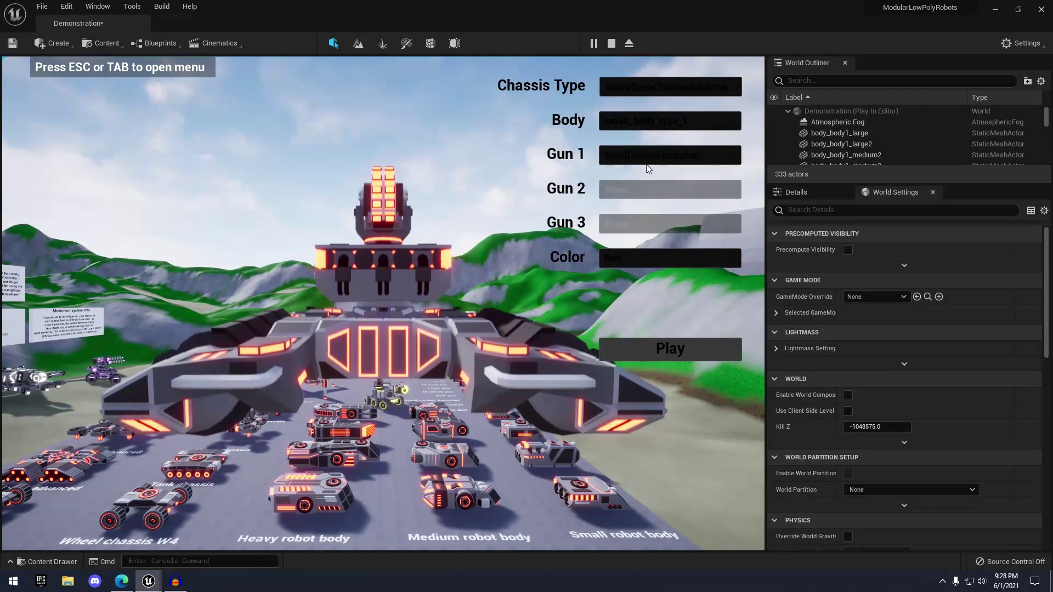
Start the game with the configured robot and show the play view full screen.
click(661, 350)
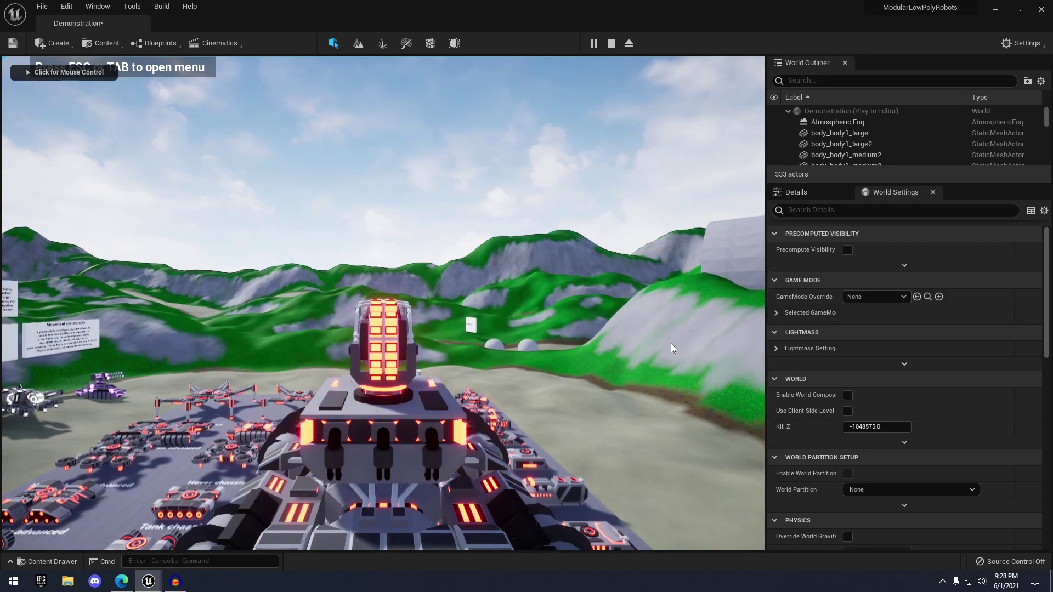
click(673, 343)
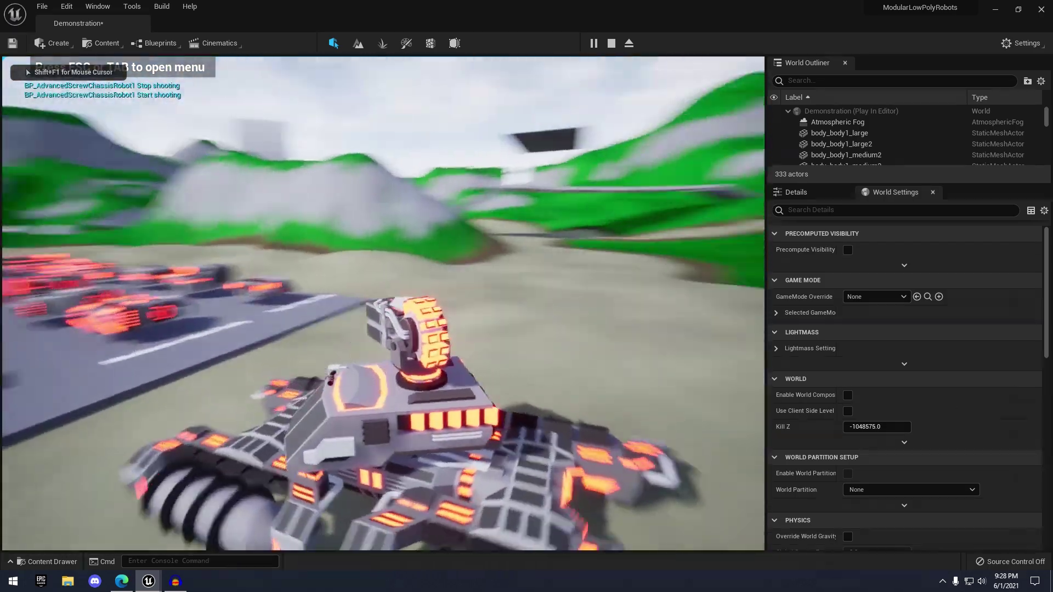
key(F11)
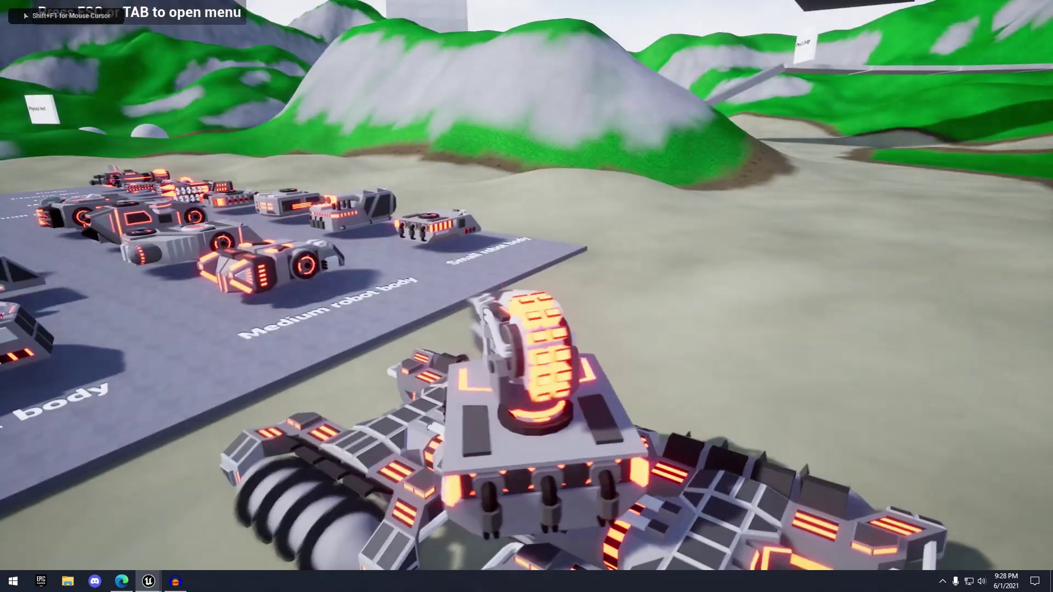
Drive the robot off the parts display platform and around the open ground, firing its gun several times.
key(w)
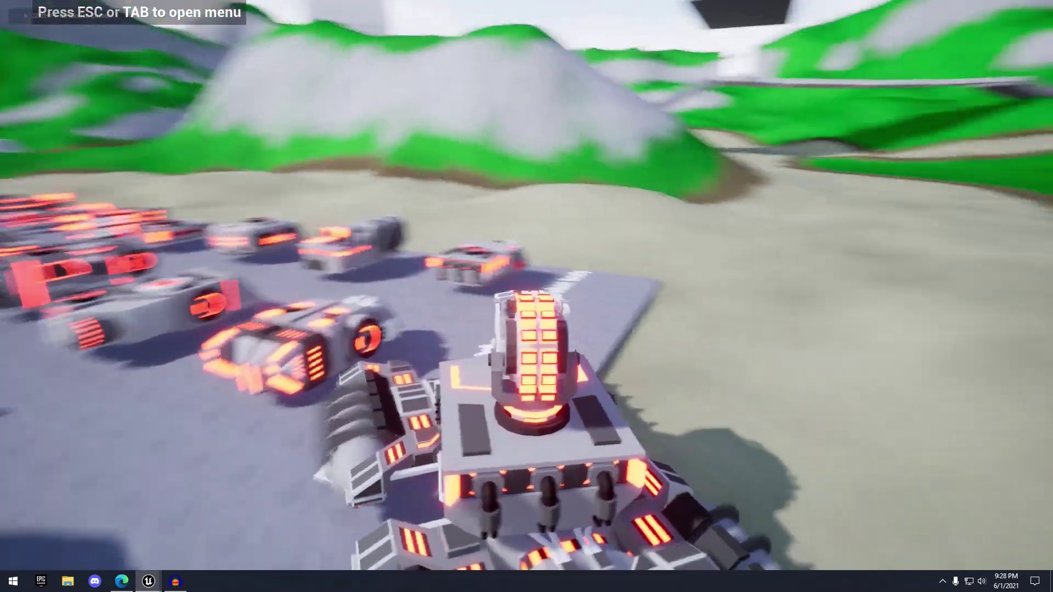
key(w)
click(527, 285)
click(526, 285)
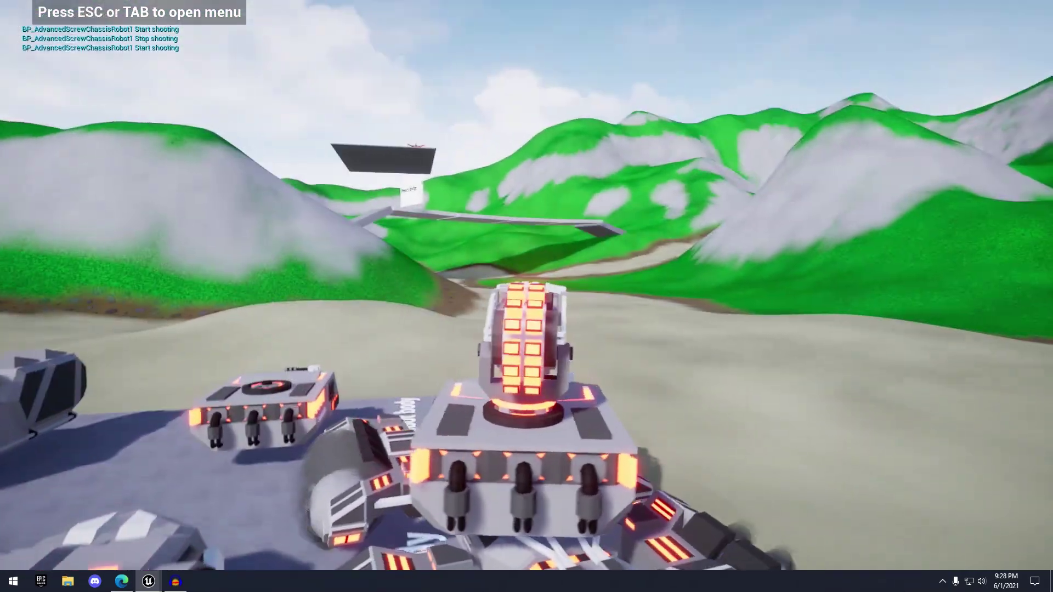
key(w)
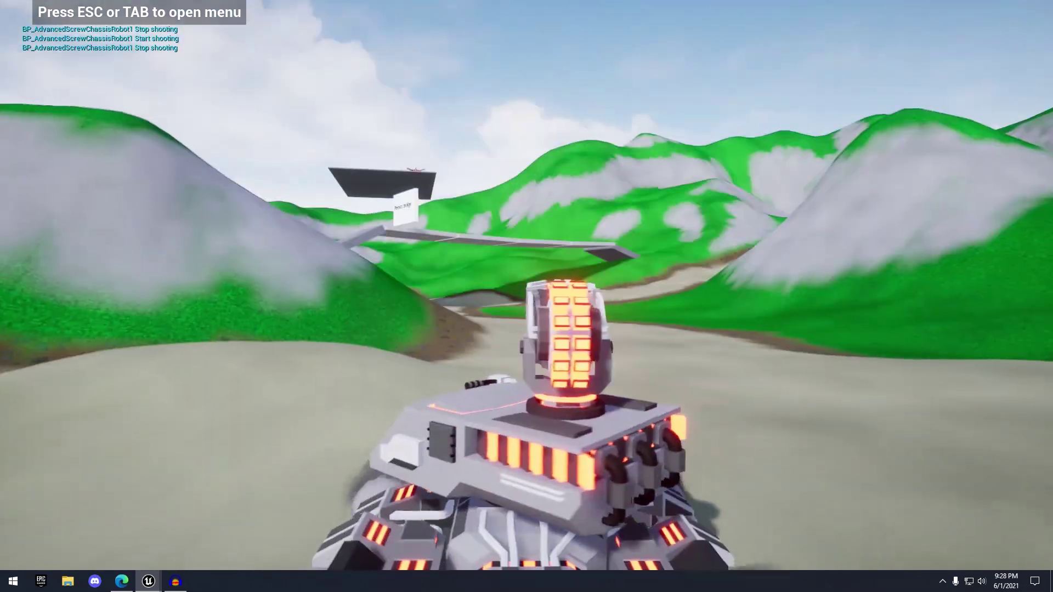
key(w)
click(526, 285)
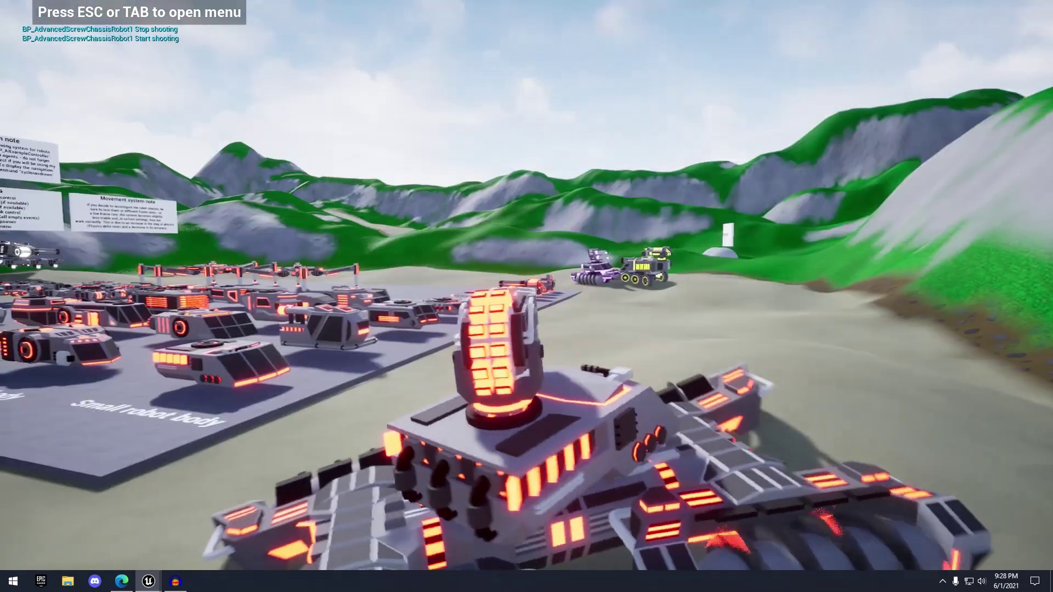
click(526, 285)
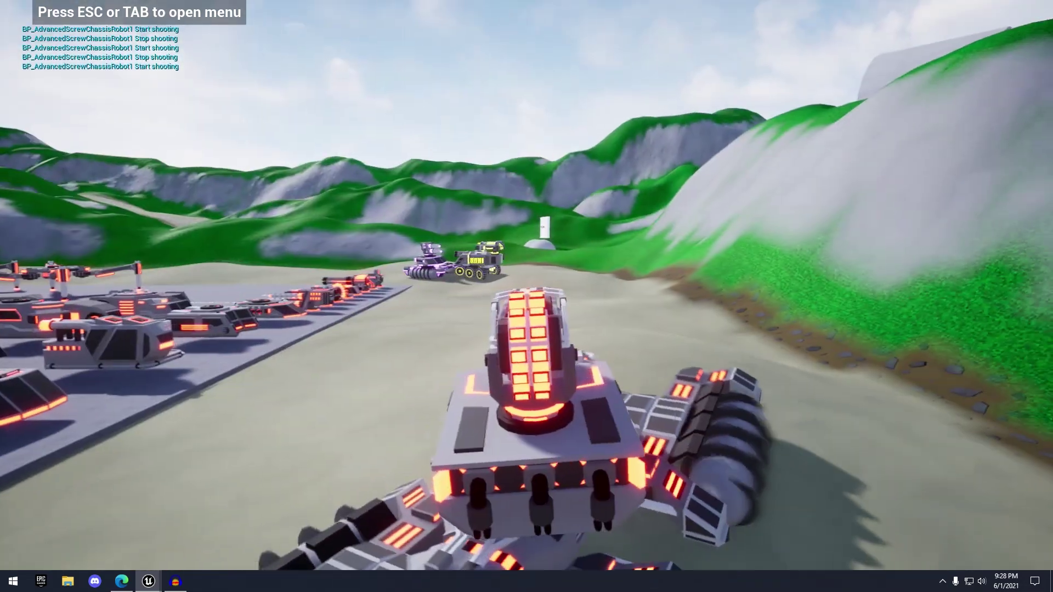
key(w)
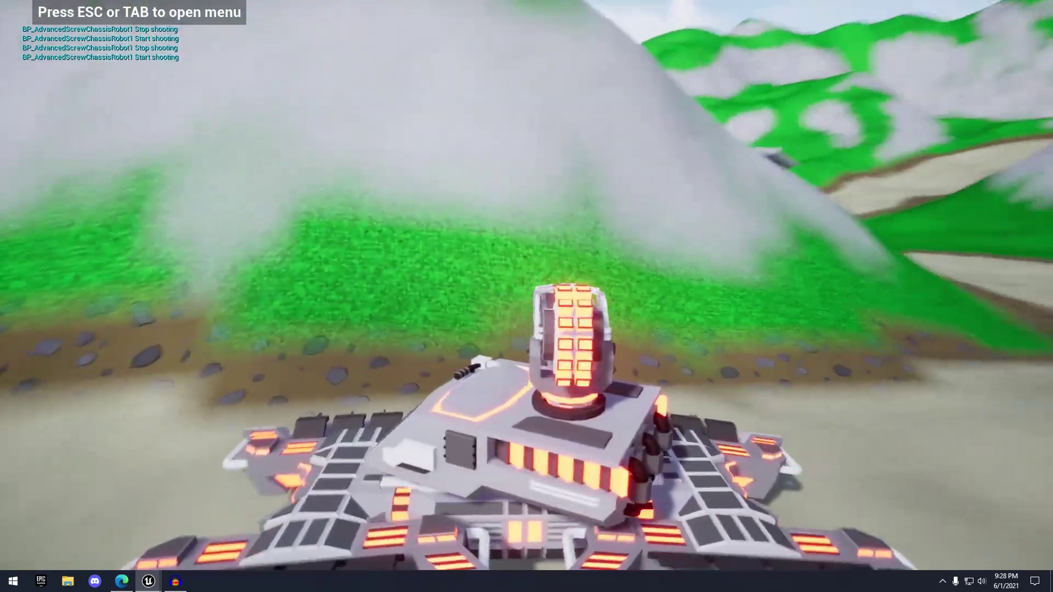
key(w)
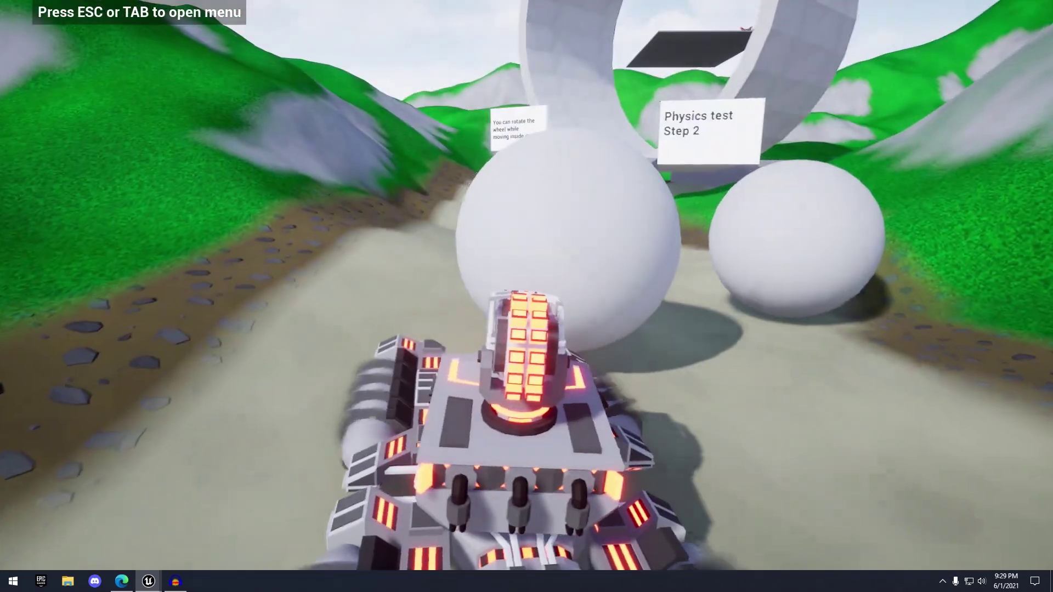
Steer the robot past the large white spheres at Physics test Step 2 and drive into the giant wheel.
key(w)
key(a)
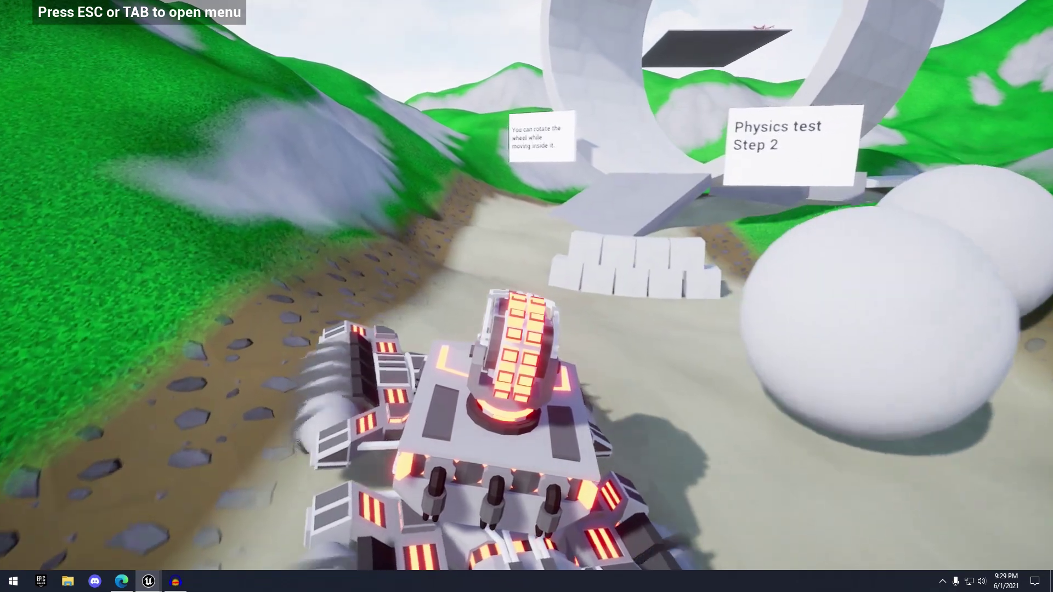
key(w)
key(d)
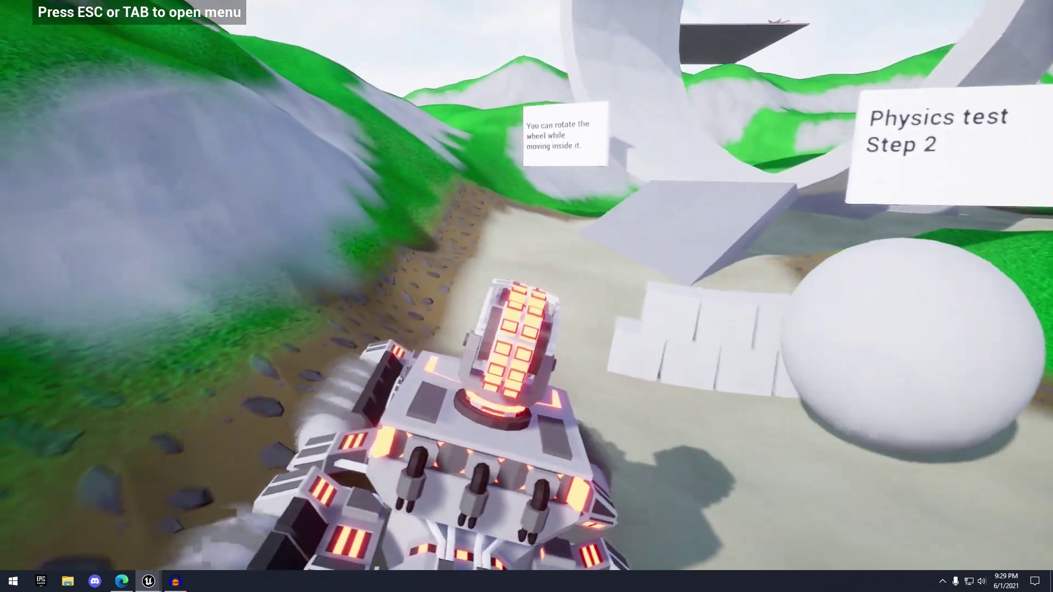
key(w)
key(d)
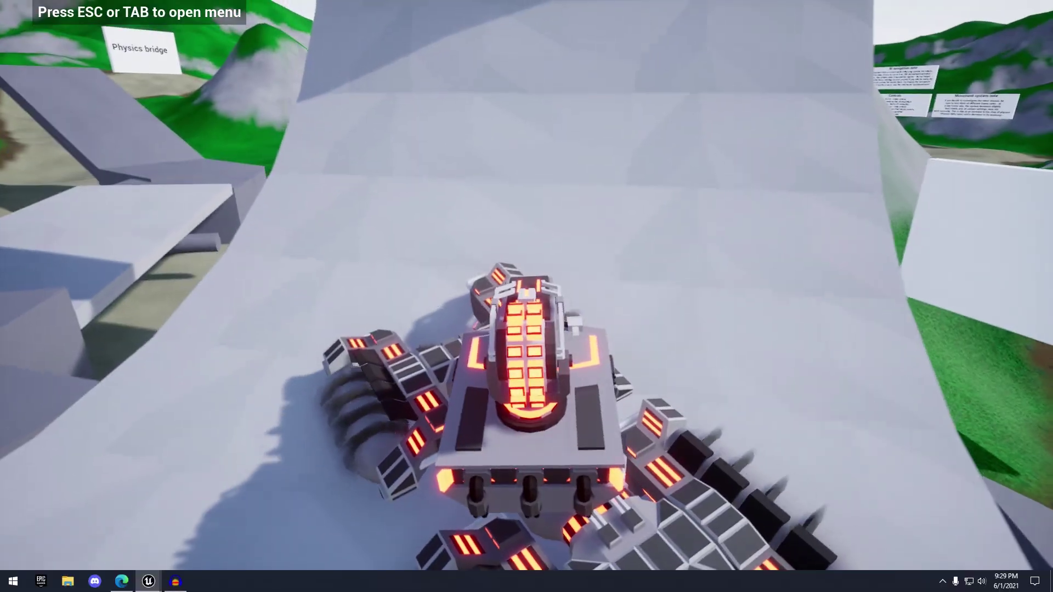
key(w)
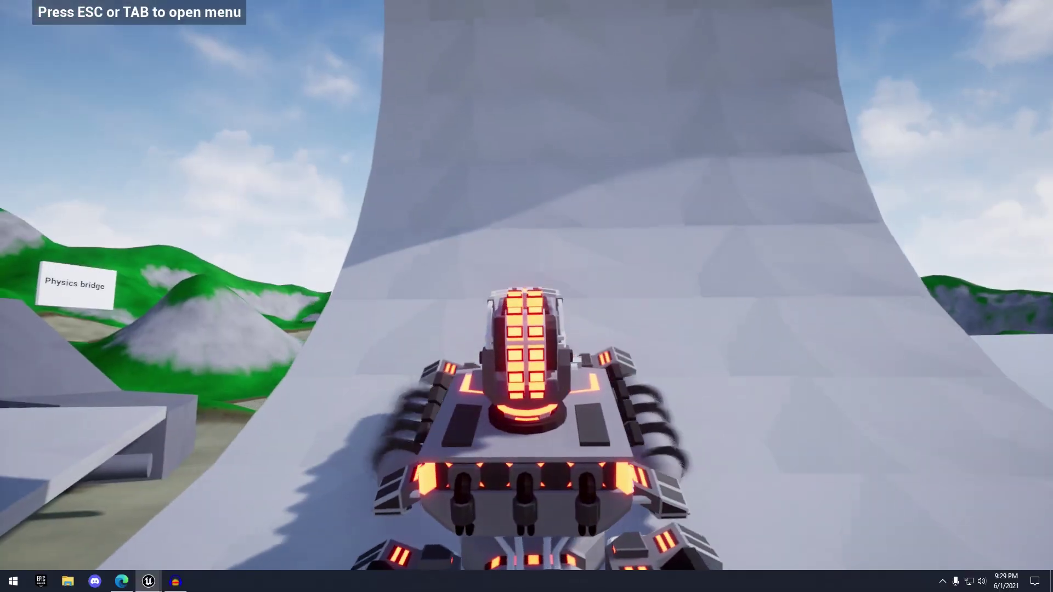
key(d)
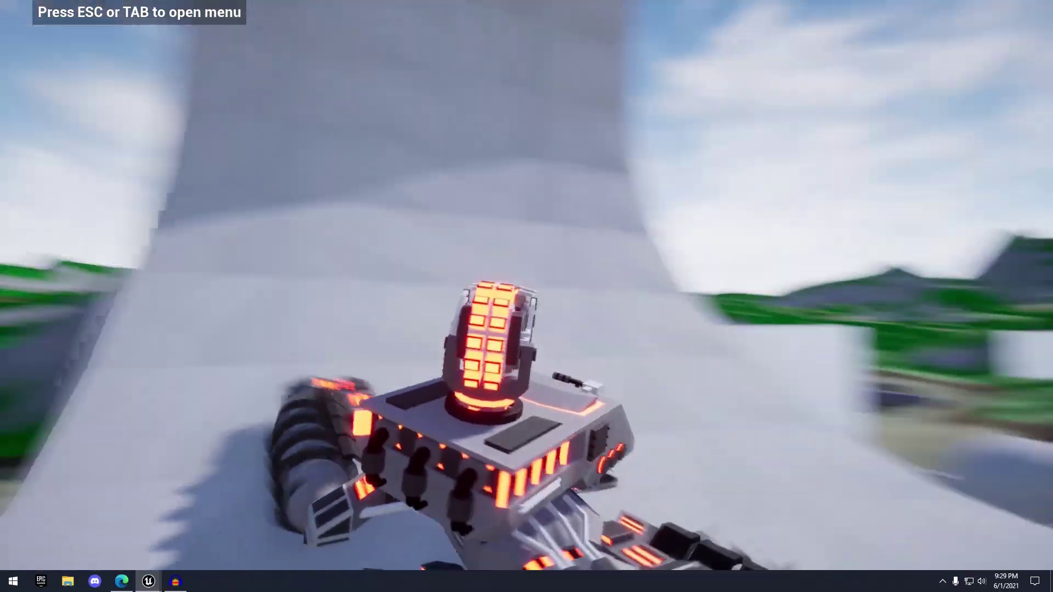
Drive the robot up the curved white ramp, end the play session and restore the normal editor layout.
key(w)
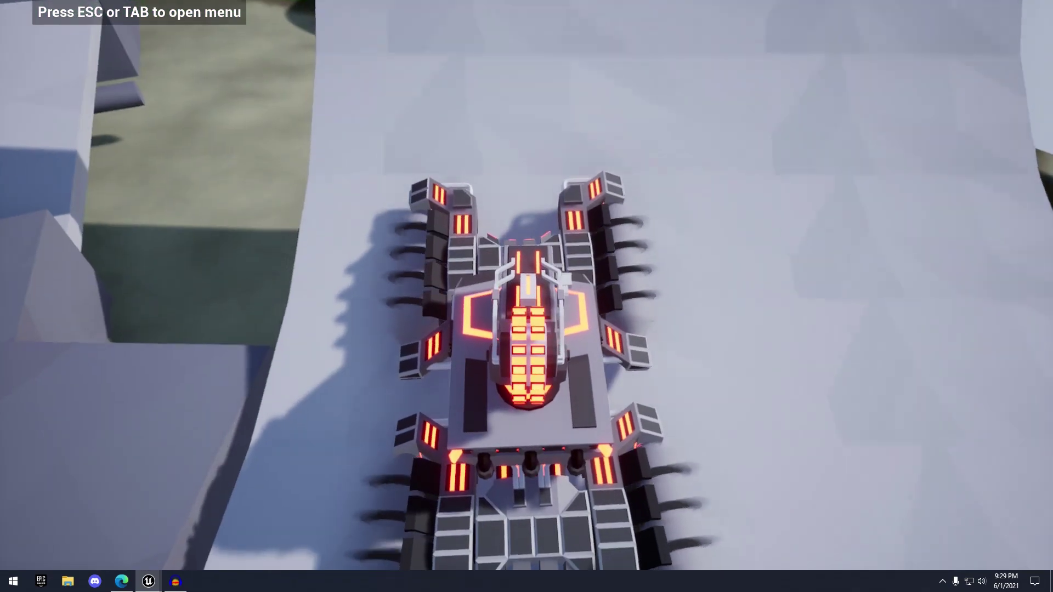
key(Escape)
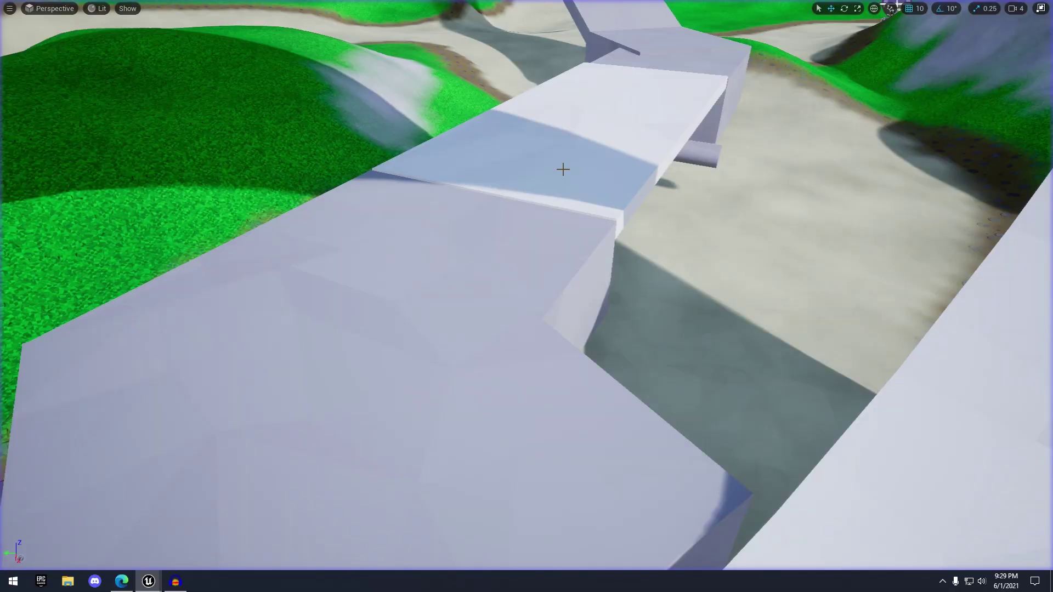
right_drag(578, 173, 581, 153)
key(F11)
Restart play in the viewport and try the SpiderChassisAdvanced chassis before setting the chassis type to SpiderChassis.
click(607, 44)
key(alt+p)
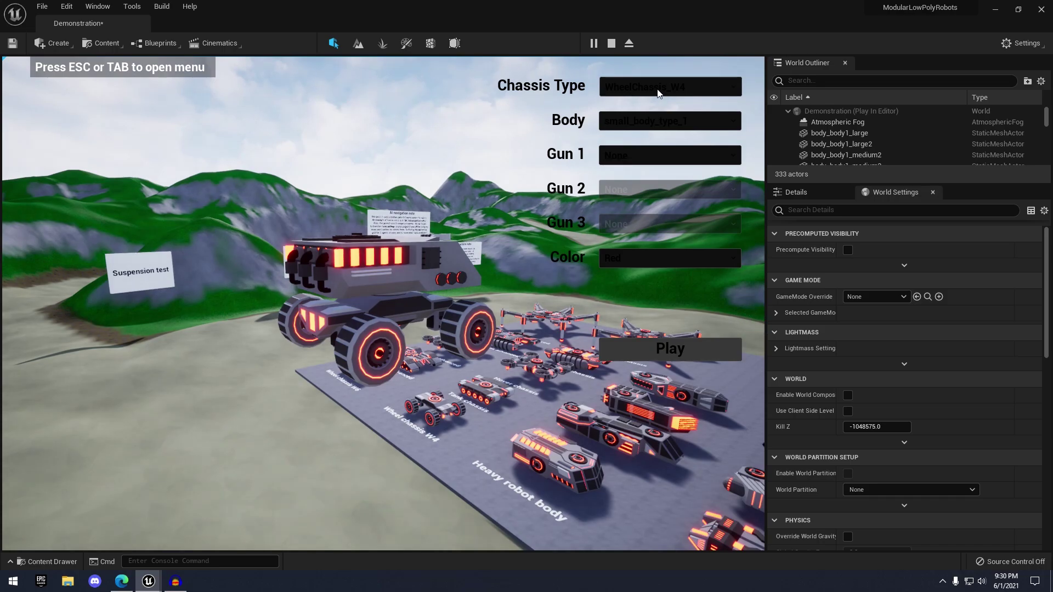
click(658, 93)
click(672, 241)
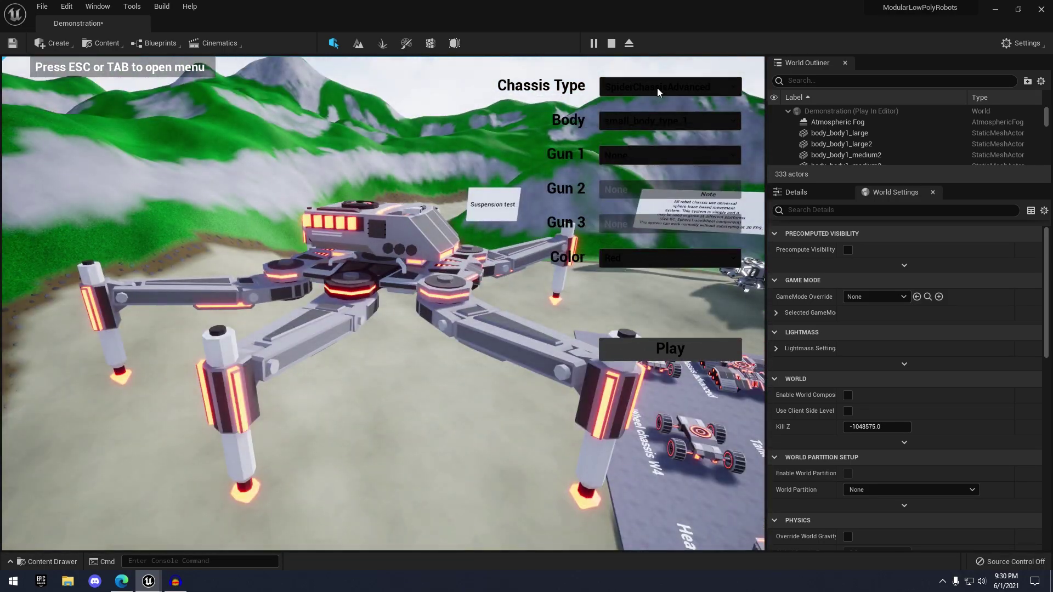
click(657, 90)
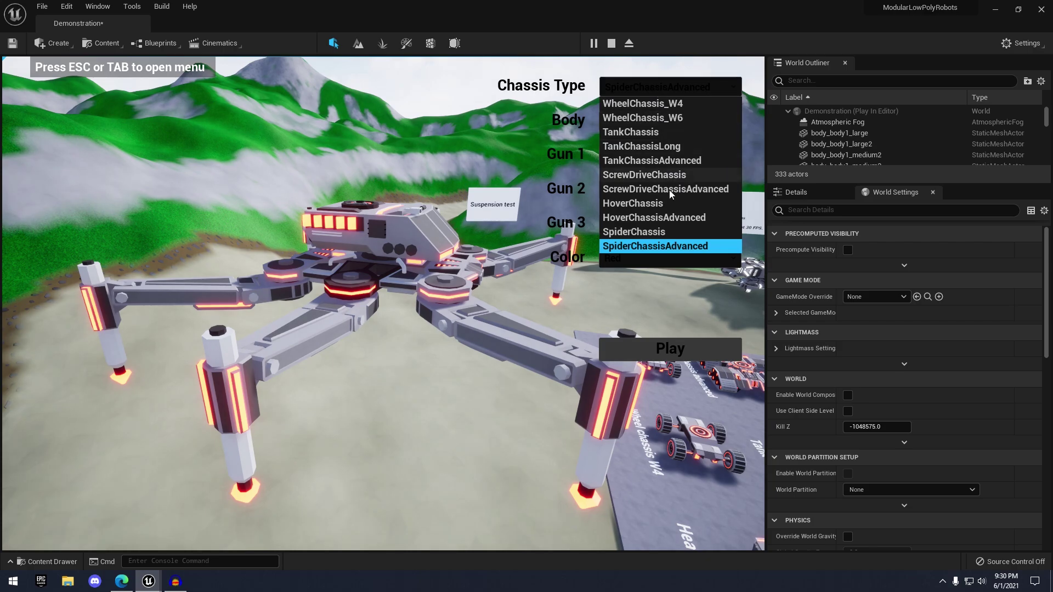
click(642, 231)
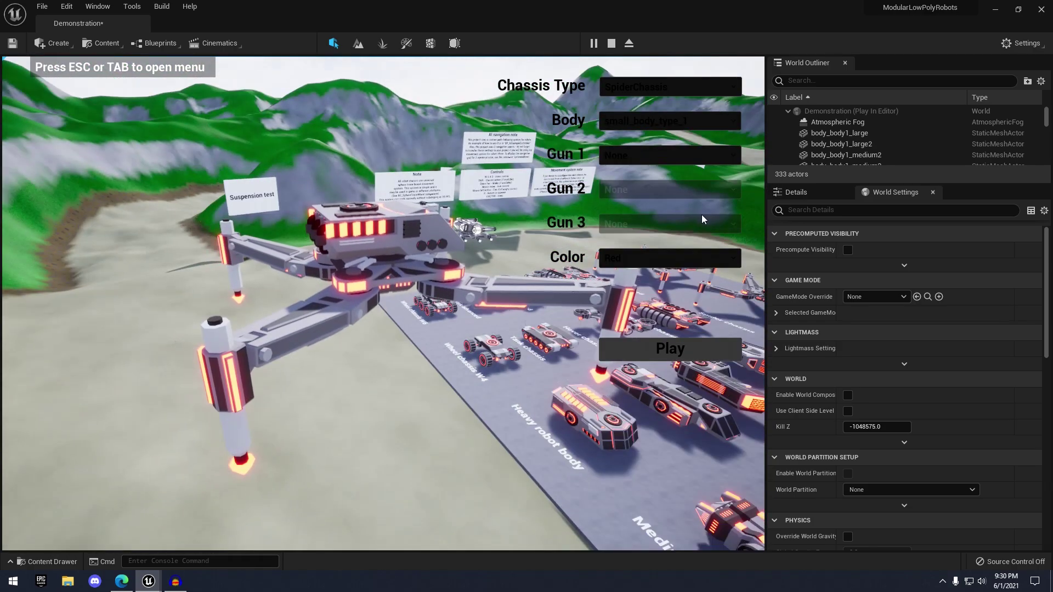
Equip the Tesla gun as Gun 1 and start the game with the spider robot.
click(663, 155)
click(648, 215)
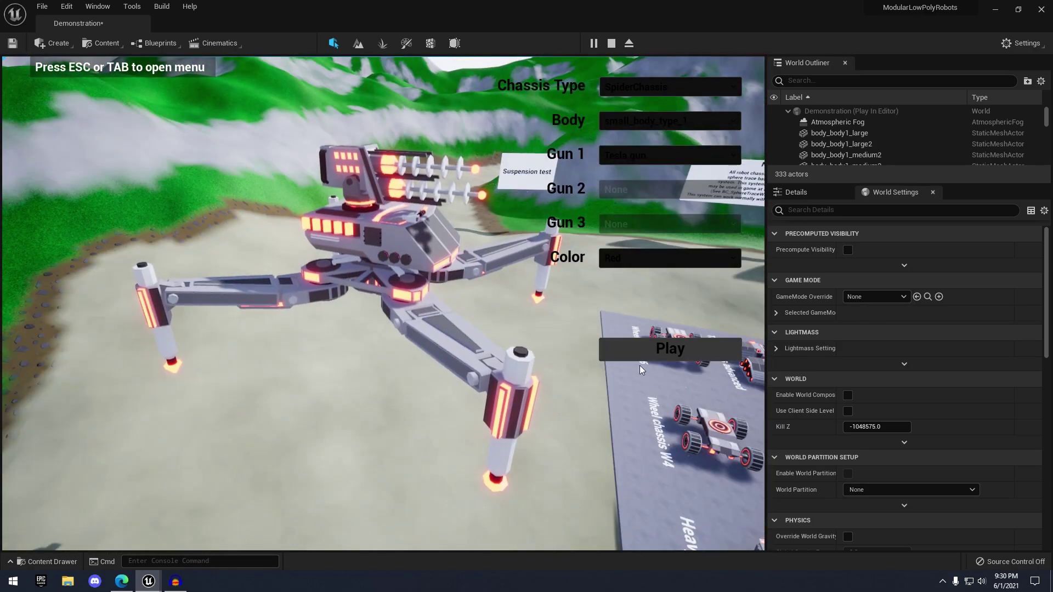
click(668, 348)
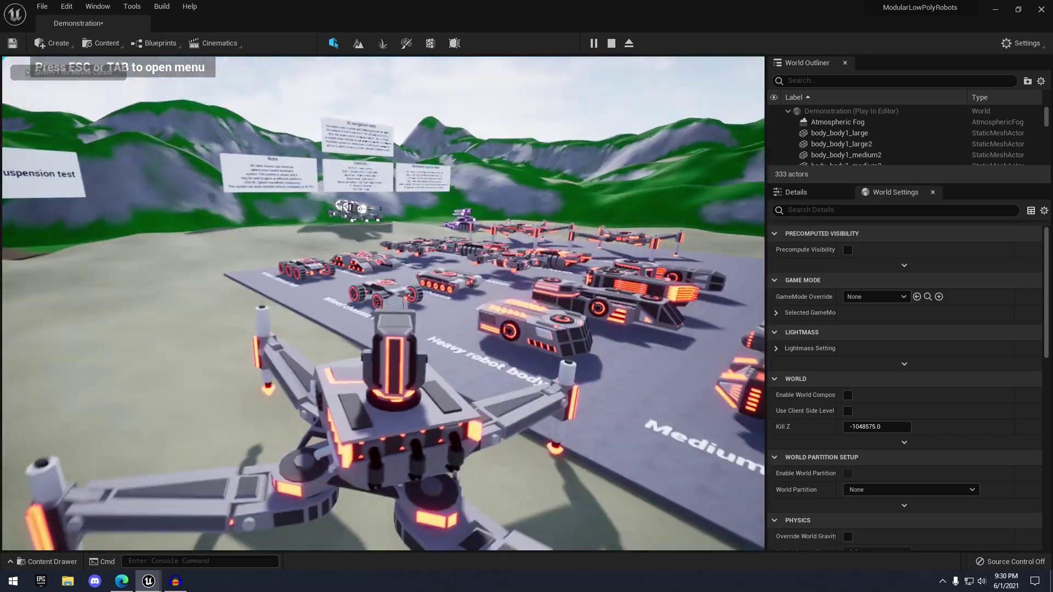
Walk the spider robot around the parts display and instruction signs and over the hills near Suspension test Step 2.
key(w)
key(w)
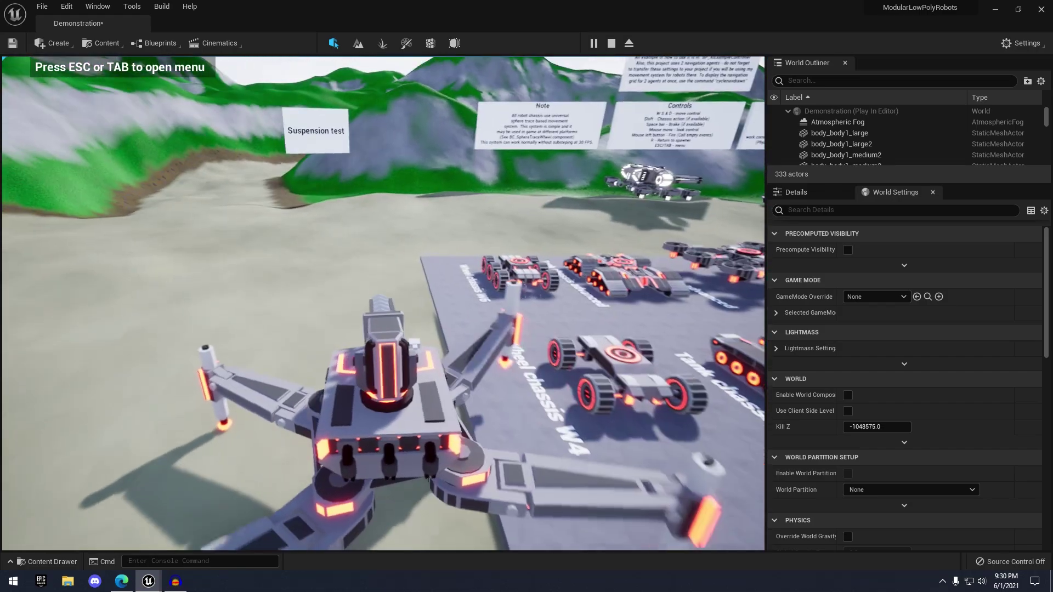
key(w)
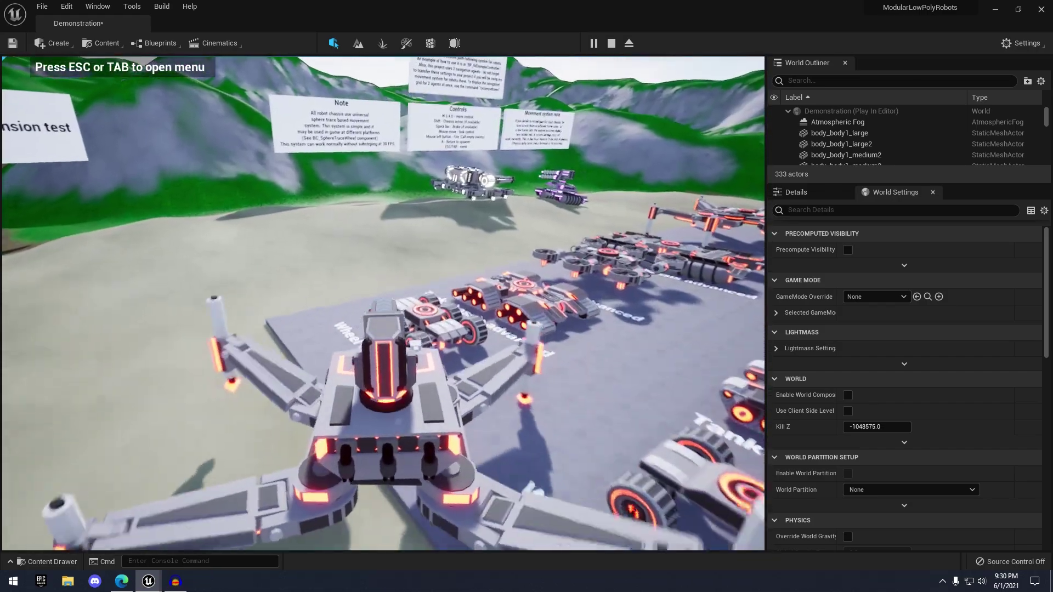
key(w)
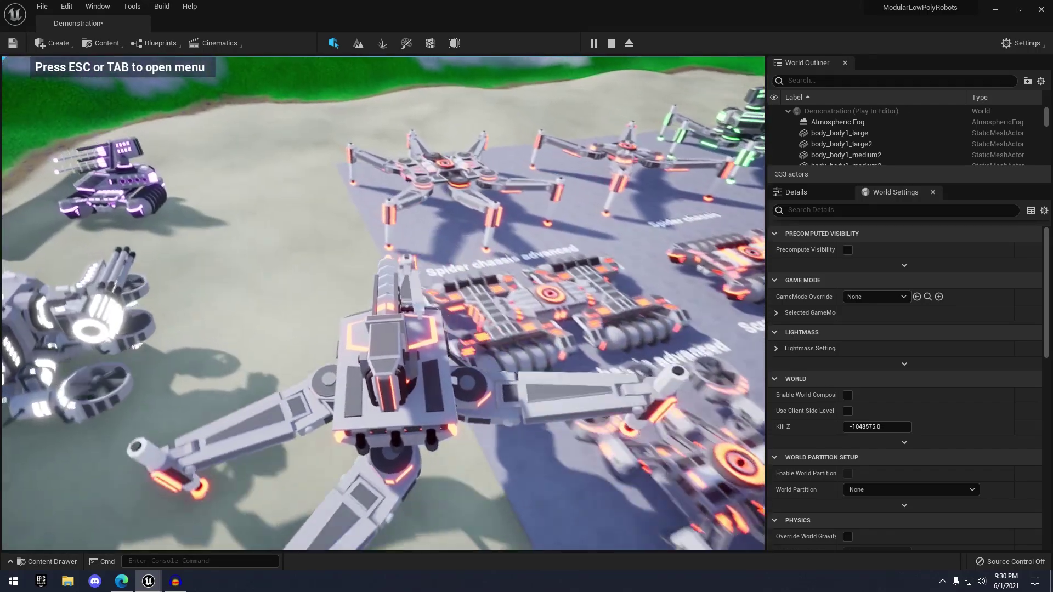
key(r)
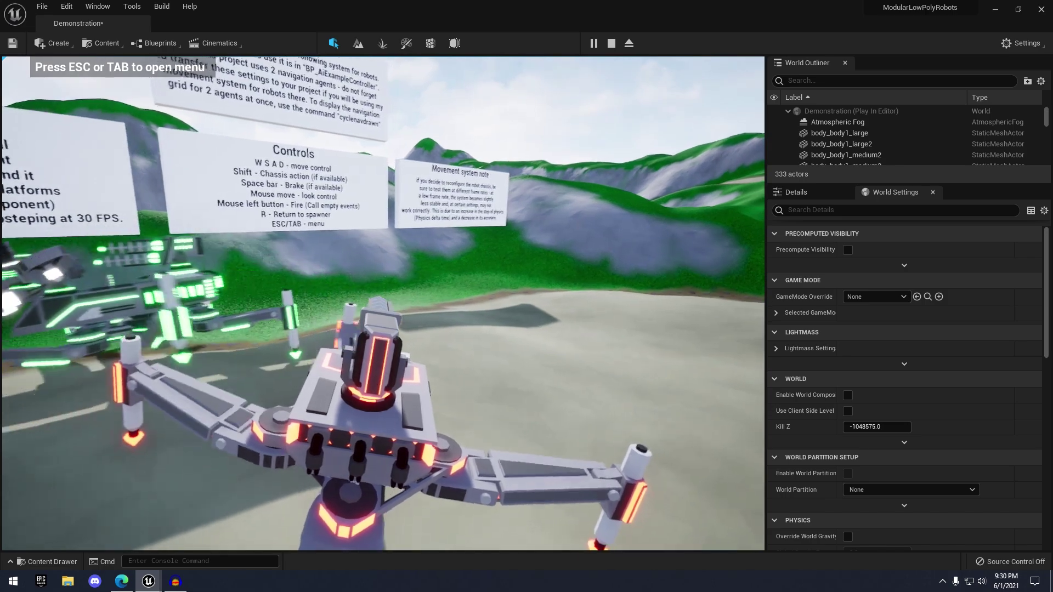
key(w)
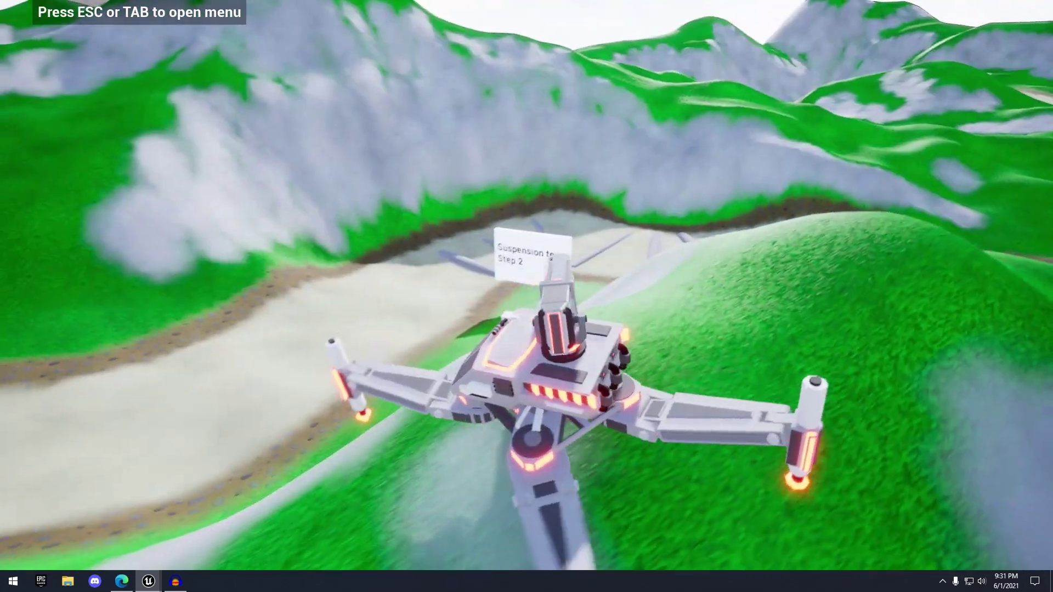
key(w)
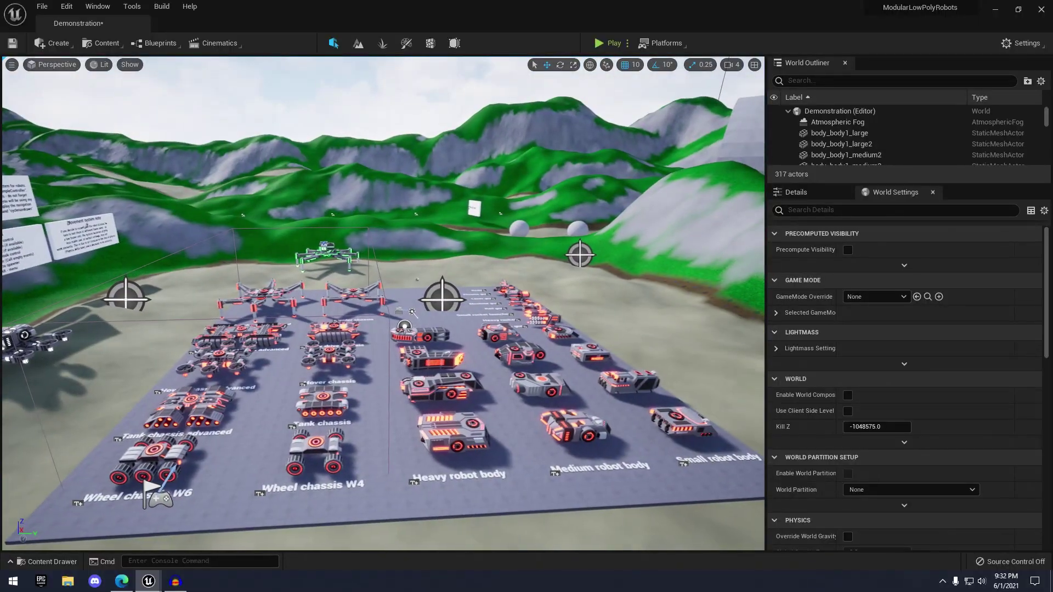
Examine the wheel, tank and hover chassis models on the display platform up close.
key(w)
right_drag(604, 143, 567, 199)
key(w)
right_drag(604, 144, 628, 187)
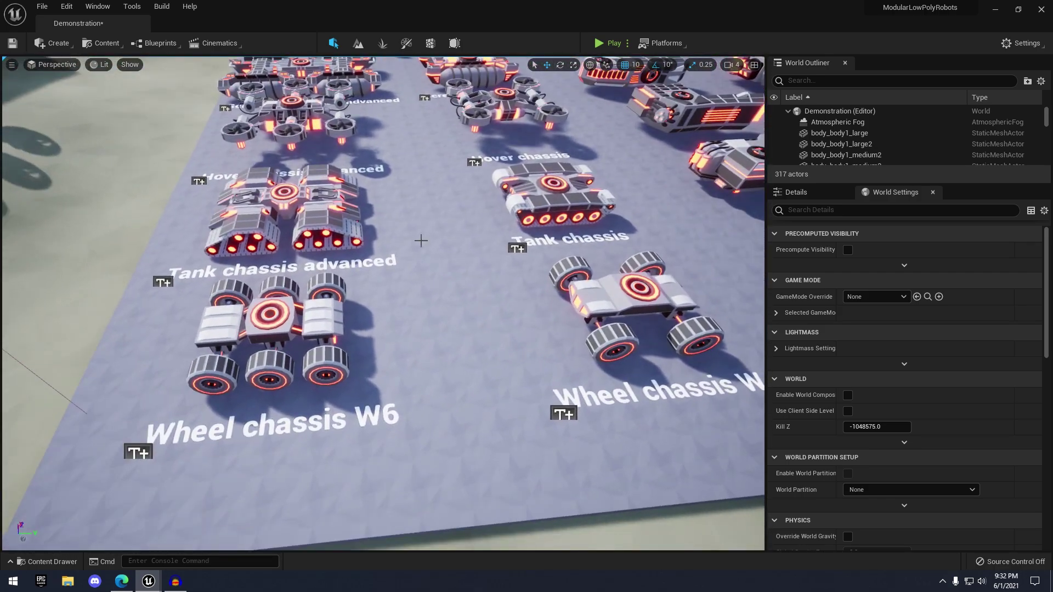
right_drag(314, 306, 286, 305)
key(a)
key(w)
key(d)
key(a)
Inspect the row of weapon models on the platform, from the Tesla gun to the radar.
right_drag(485, 377, 484, 377)
right_drag(372, 275, 373, 274)
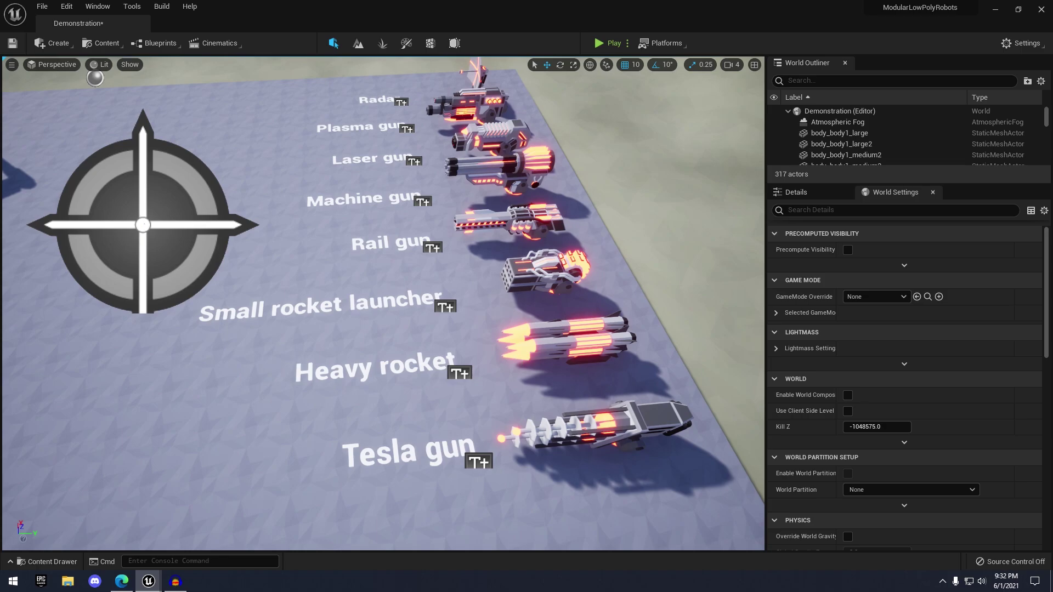
right_drag(494, 349, 494, 349)
right_drag(432, 299, 500, 339)
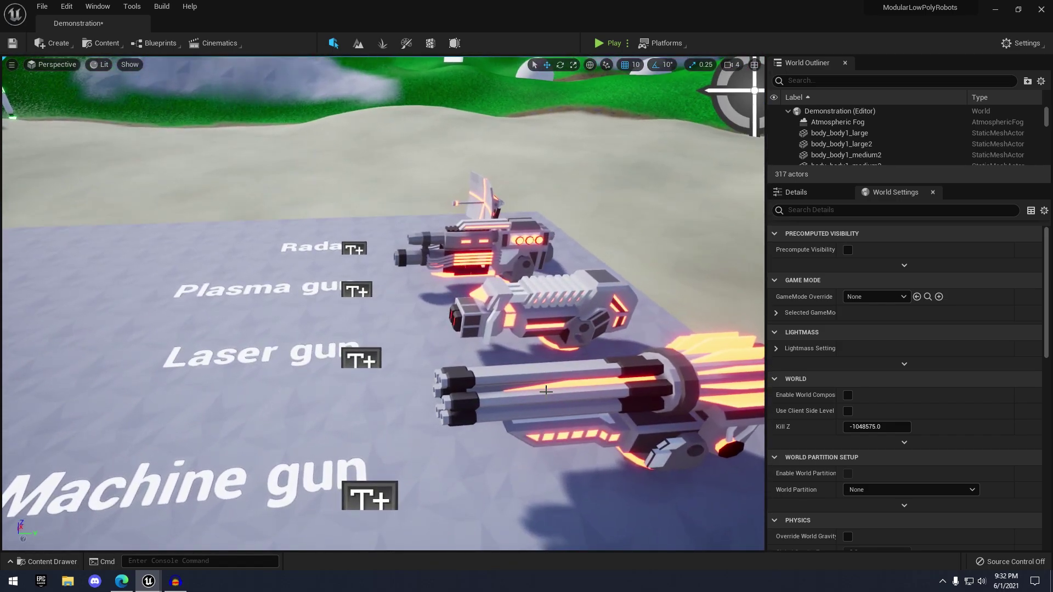
Select the machine gun's barrel part and try out the rotate and move gizmos on it.
click(599, 374)
right_drag(600, 374, 599, 374)
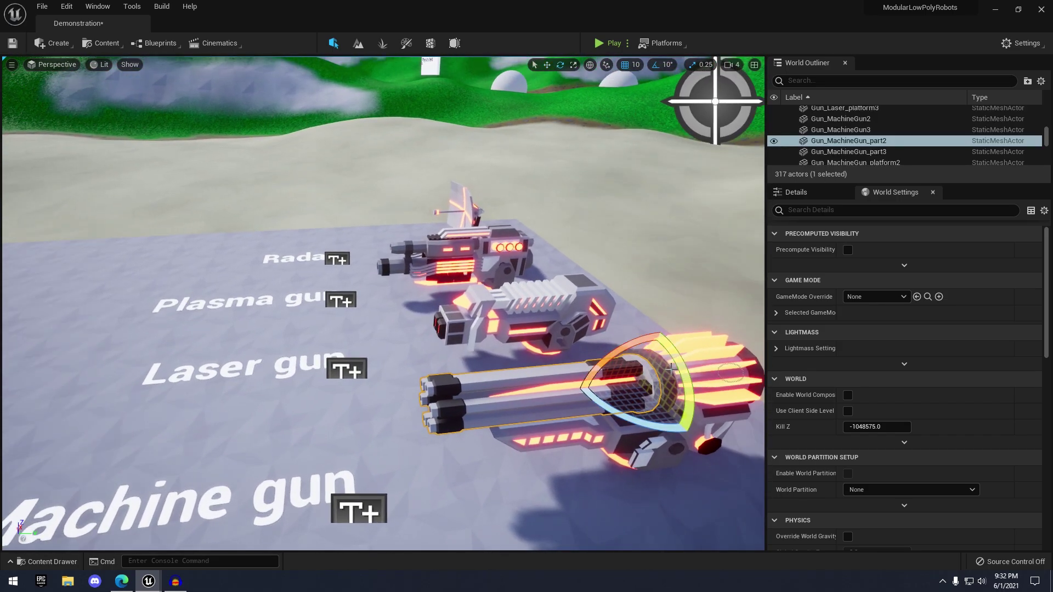
drag(608, 340, 607, 340)
key(w)
right_drag(608, 340, 600, 375)
key(e)
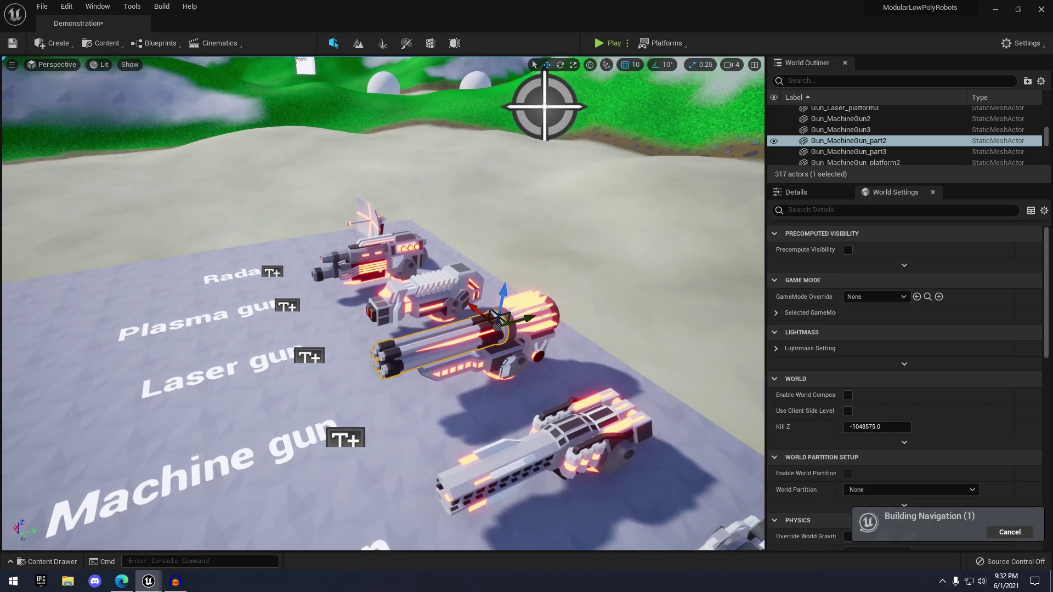
Inspect the rail gun and the two spider chassis models on the display platform.
click(570, 427)
right_drag(568, 422, 434, 369)
click(500, 332)
right_drag(409, 335, 409, 335)
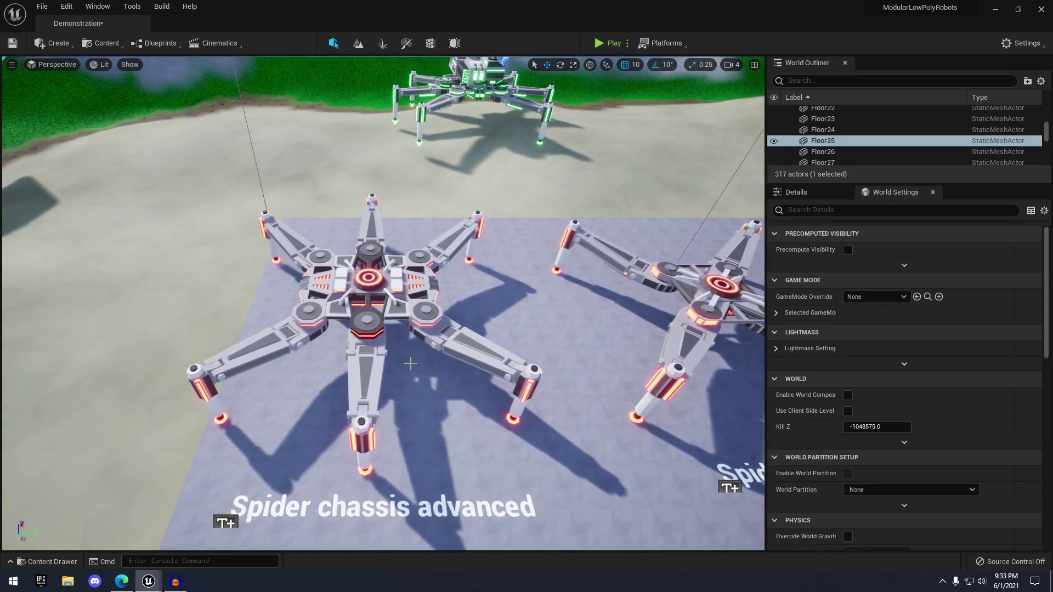
scroll(418, 369, down, 5)
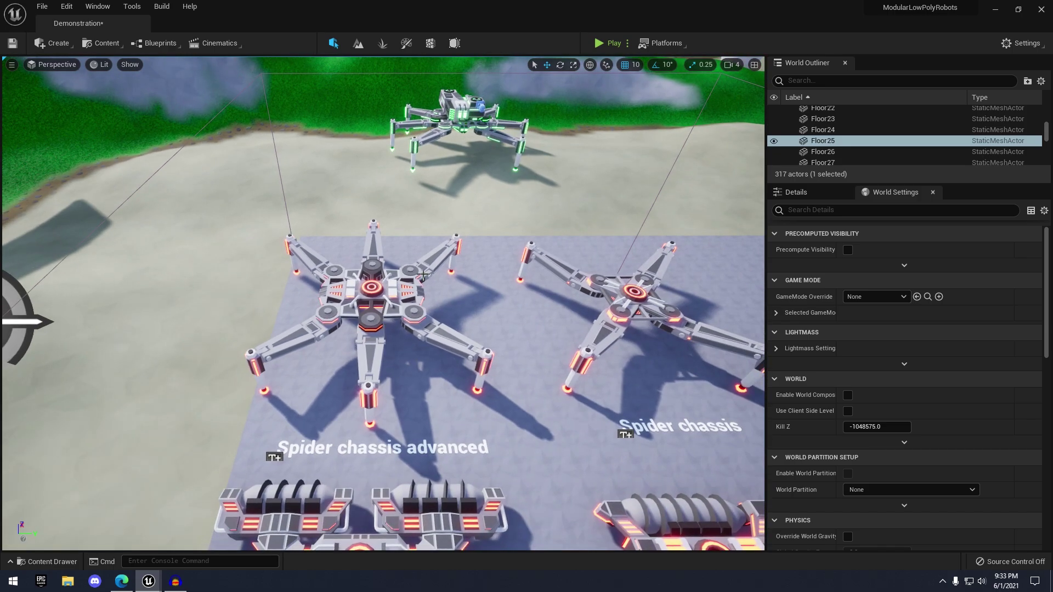
right_drag(444, 363, 436, 321)
Select the green advanced spider robot to view it up close, and return to an overview of the whole display.
click(340, 414)
right_drag(340, 414, 302, 419)
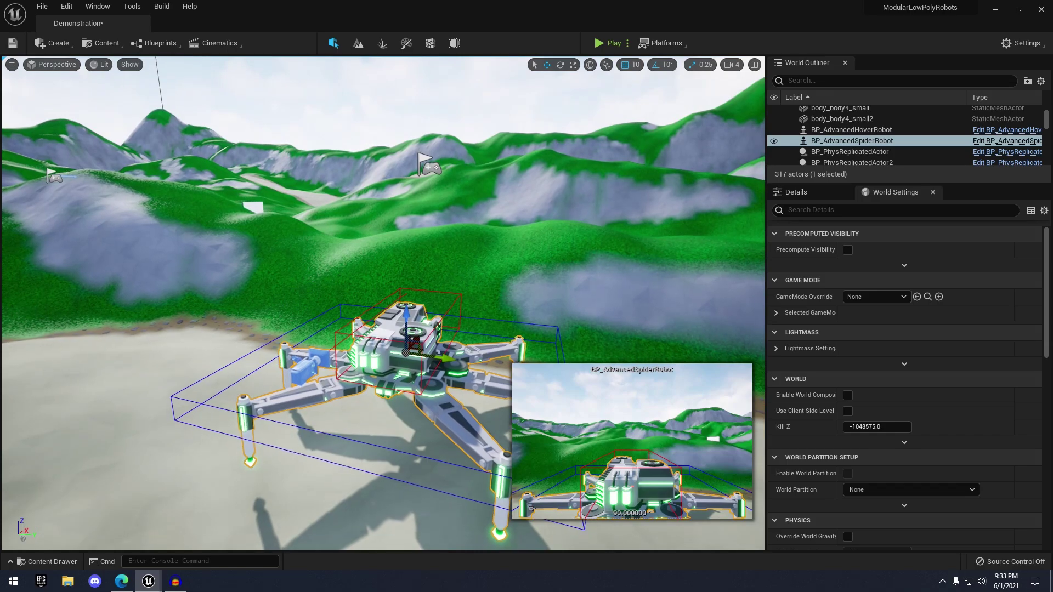
mouse_move(425, 412)
right_down()
mouse_move(378, 425)
mouse_move(422, 417)
right_up()
click(519, 179)
right_drag(519, 179, 560, 181)
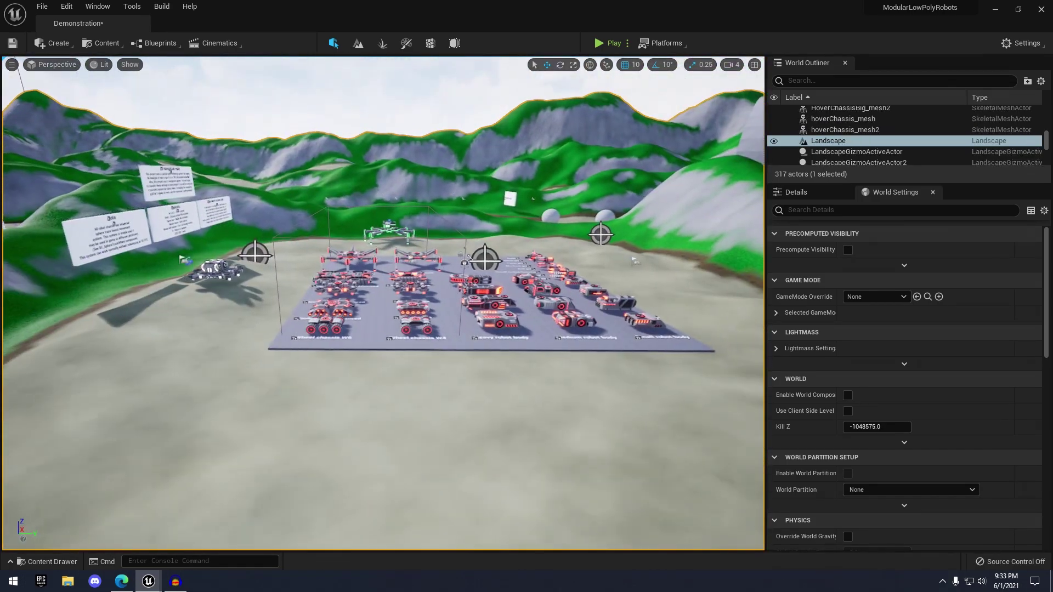
Set the multiplayer options to 2 players with the client net mode.
click(627, 43)
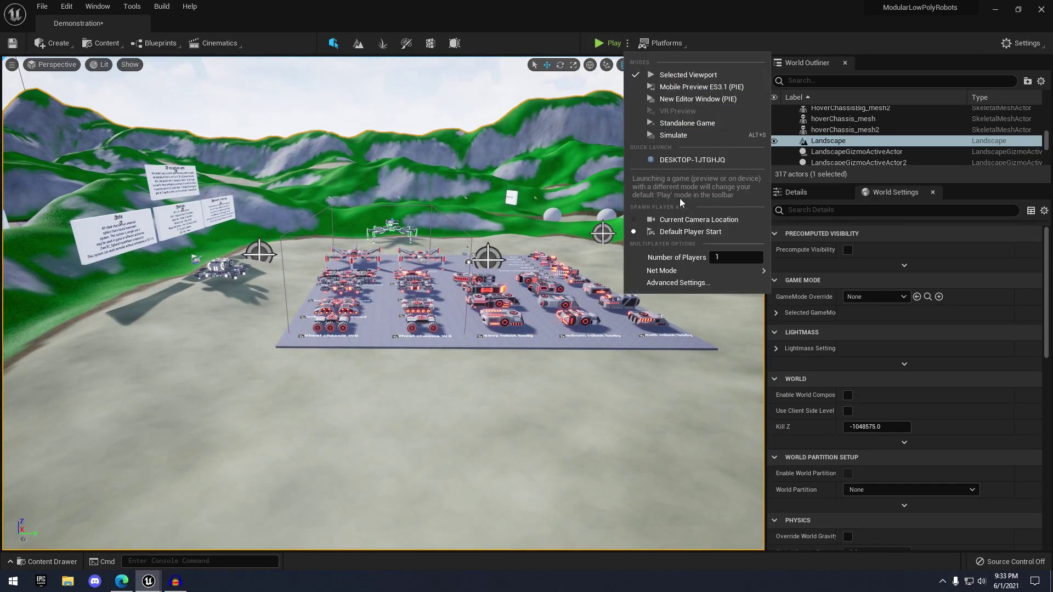
drag(721, 253, 730, 254)
mouse_move(696, 270)
click(795, 297)
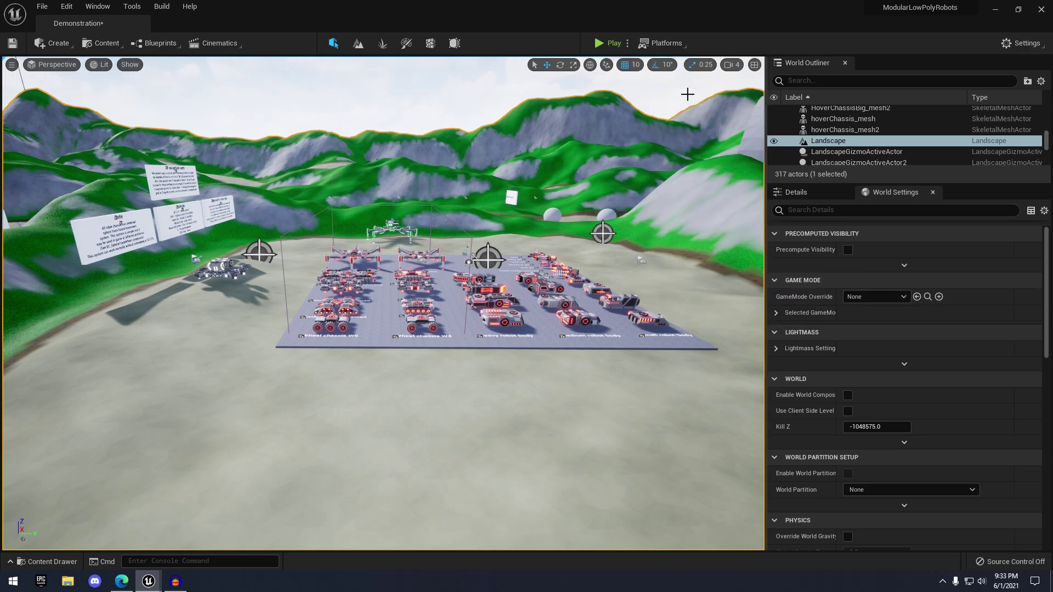
Launch the game in new editor windows and arrange the two client previews so both can be seen.
click(628, 43)
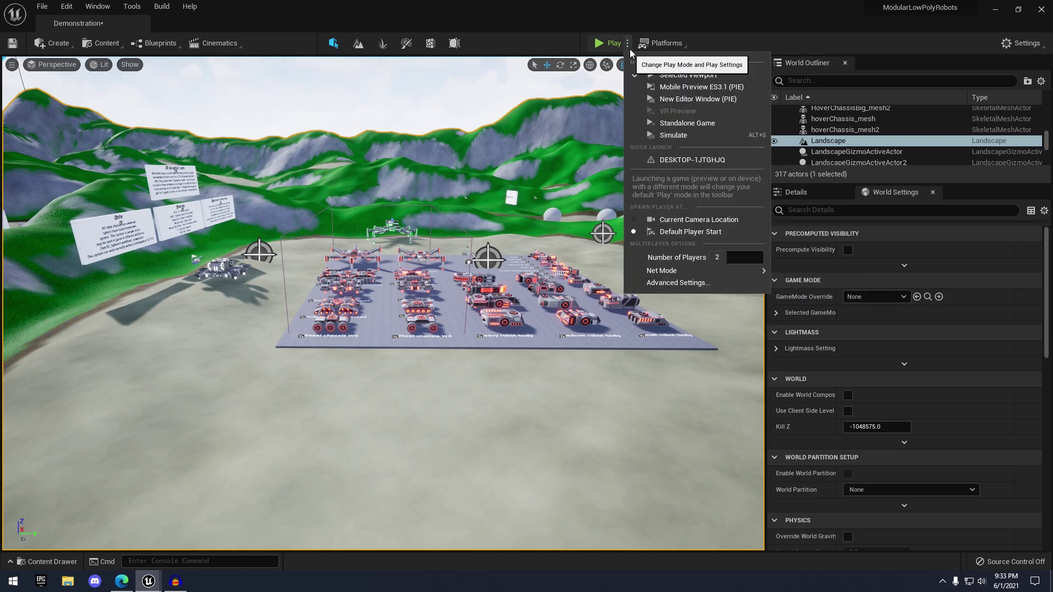
click(689, 100)
drag(602, 98, 732, 95)
drag(273, 16, 310, 147)
Set Client 1's chassis type to HoverChassisAdvanced and start the game in both client windows.
click(919, 128)
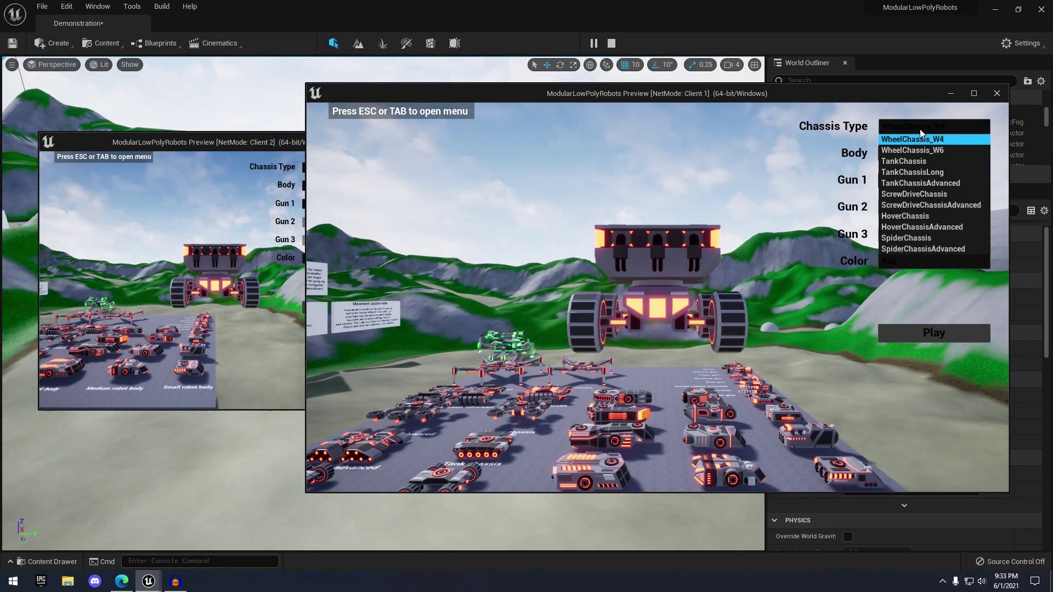
click(924, 228)
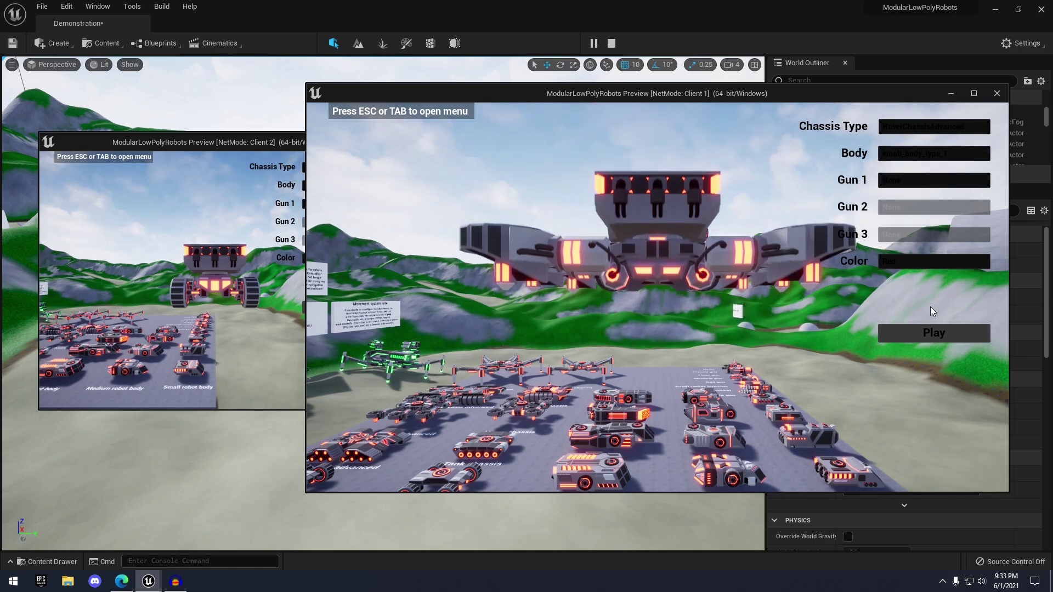
click(915, 332)
click(895, 326)
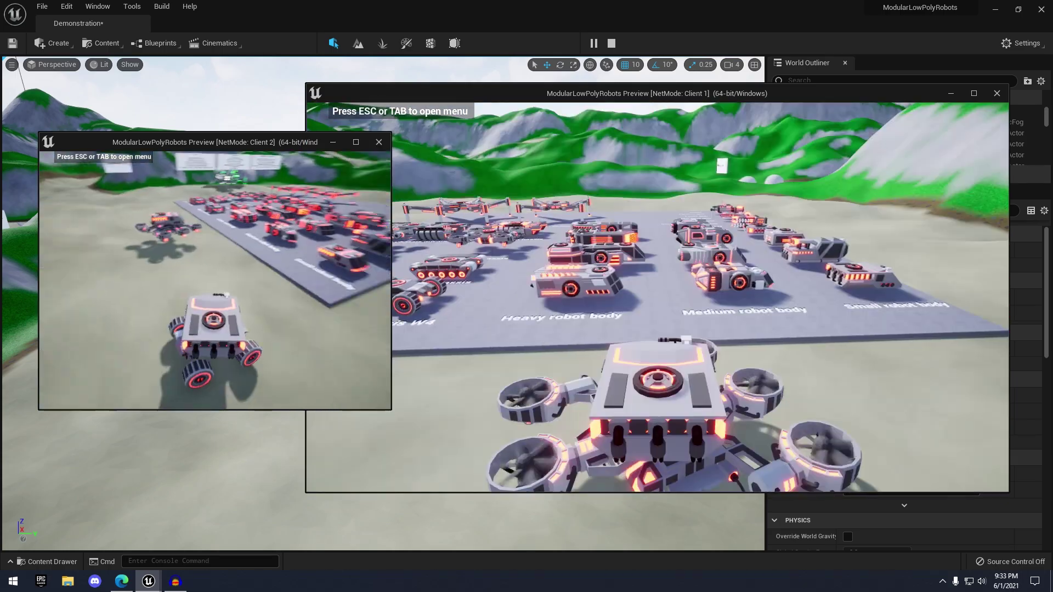
Drive Client 2's wheeled robot beside the display platform and into Client 1's hover robot.
key(w)
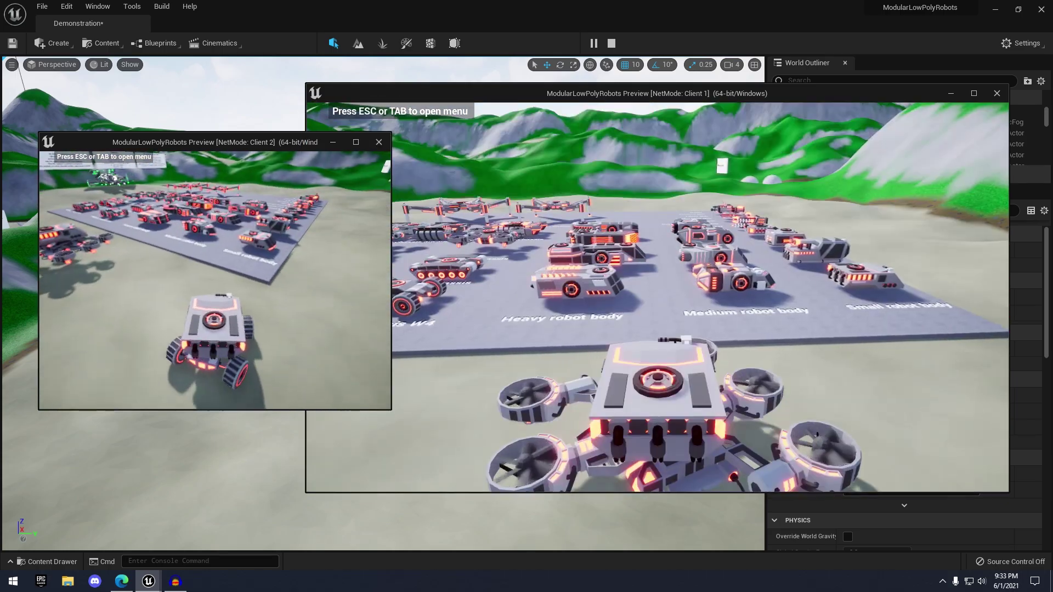
key(w)
key(a)
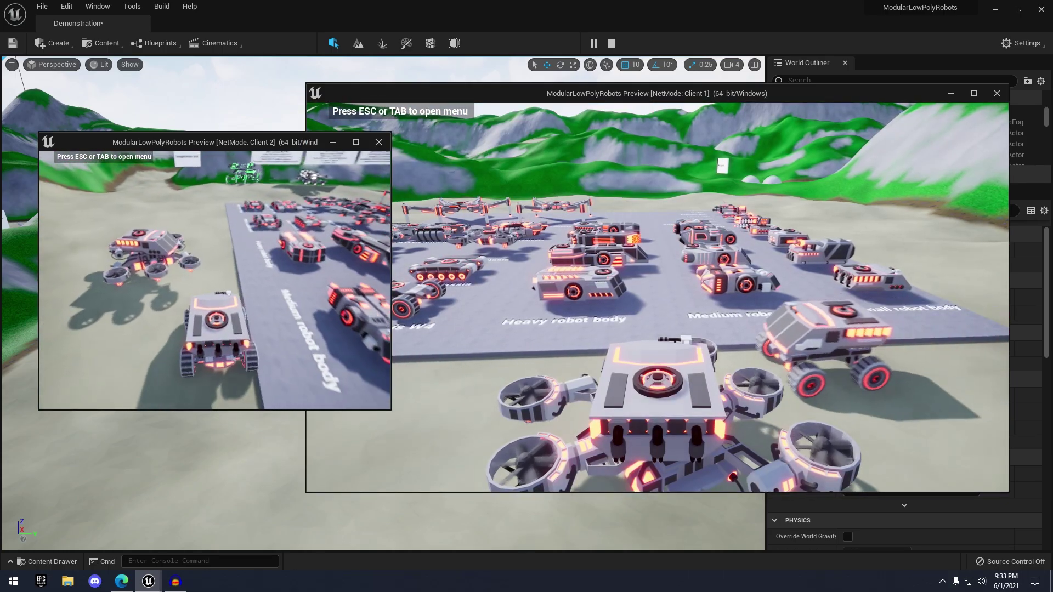
key(w)
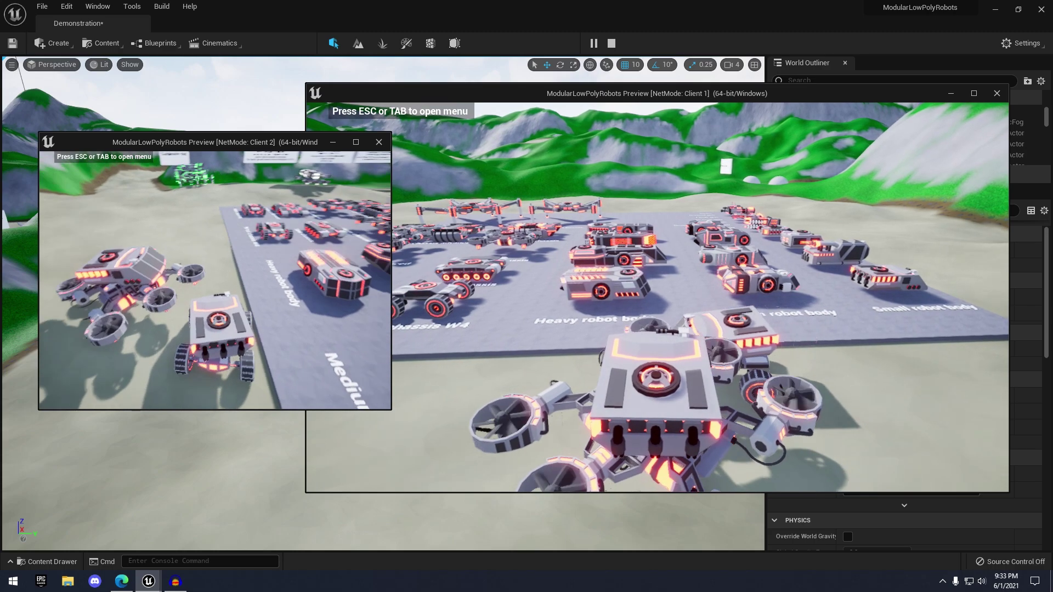
Switch control to the Client 1 window and fly its hover robot around the open ground near the wheeled robot.
key(super)
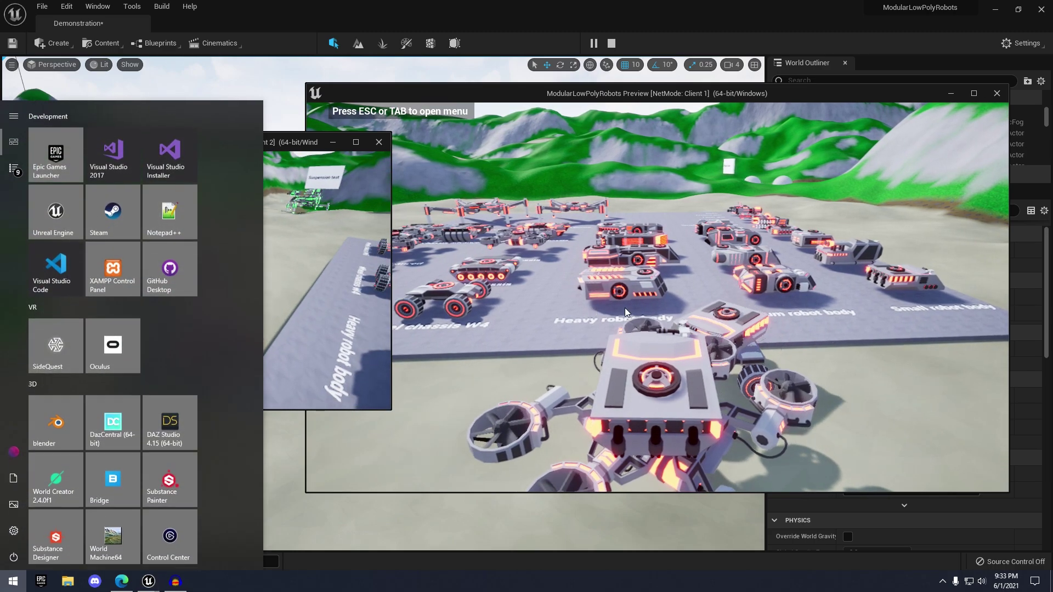
click(801, 261)
key(a)
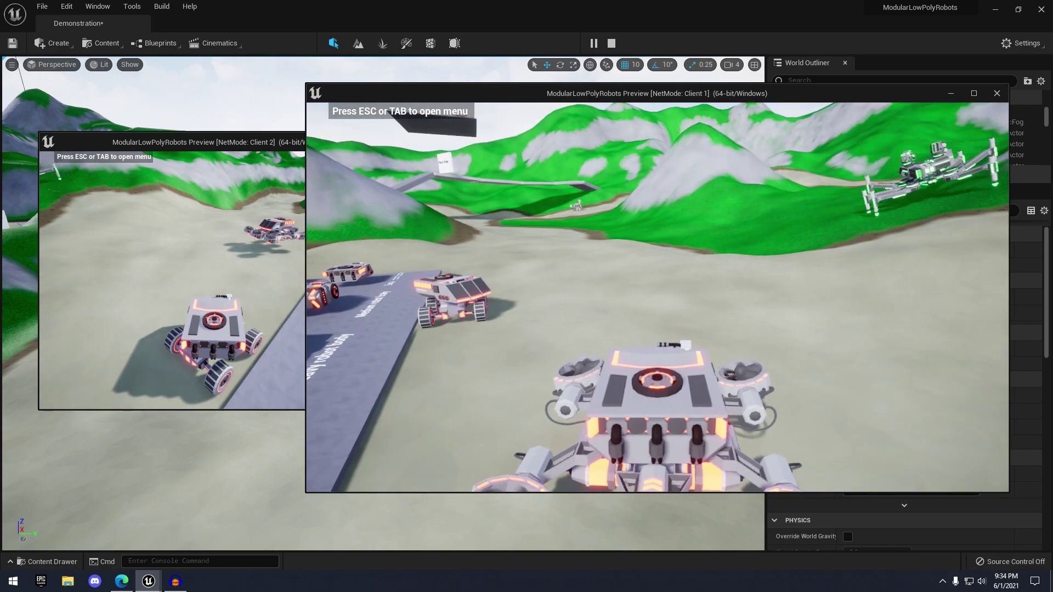
key(d)
key(a)
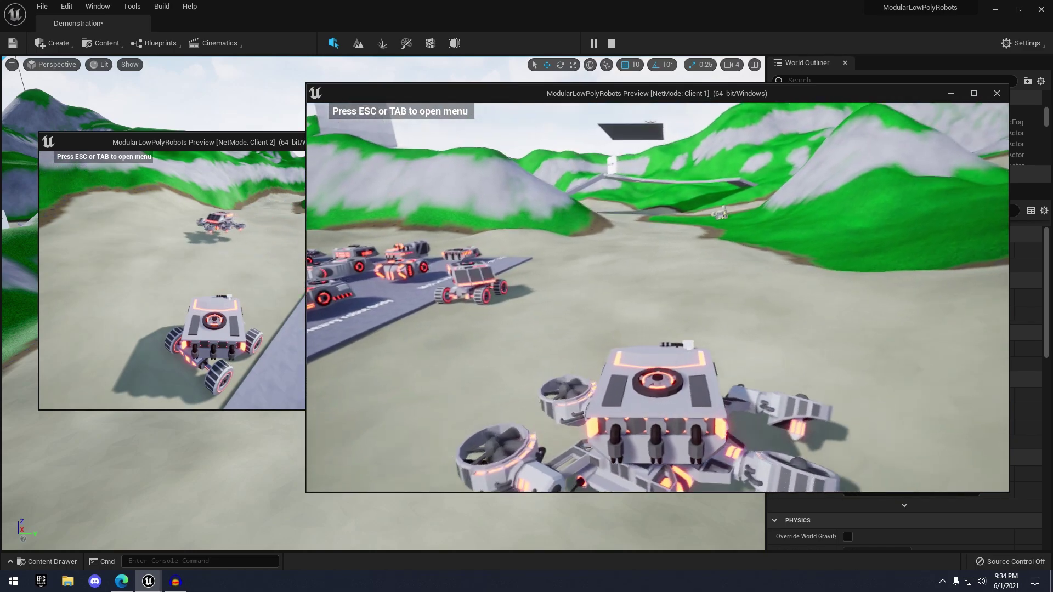
Switch control to the Client 2 window and drive its wheeled robot over the open ground past the hover robot.
key(a)
key(super)
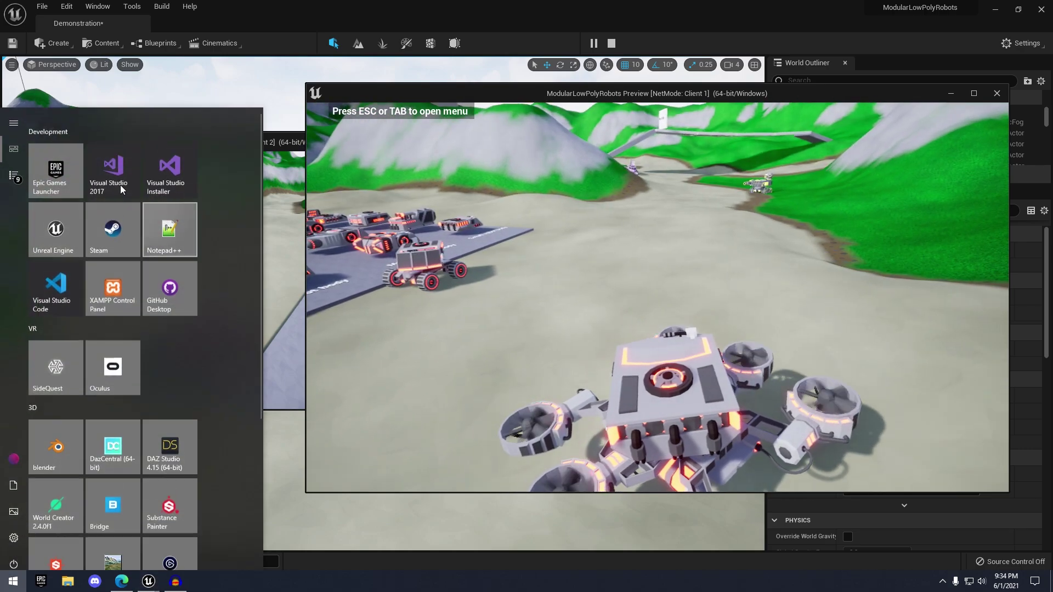
click(298, 190)
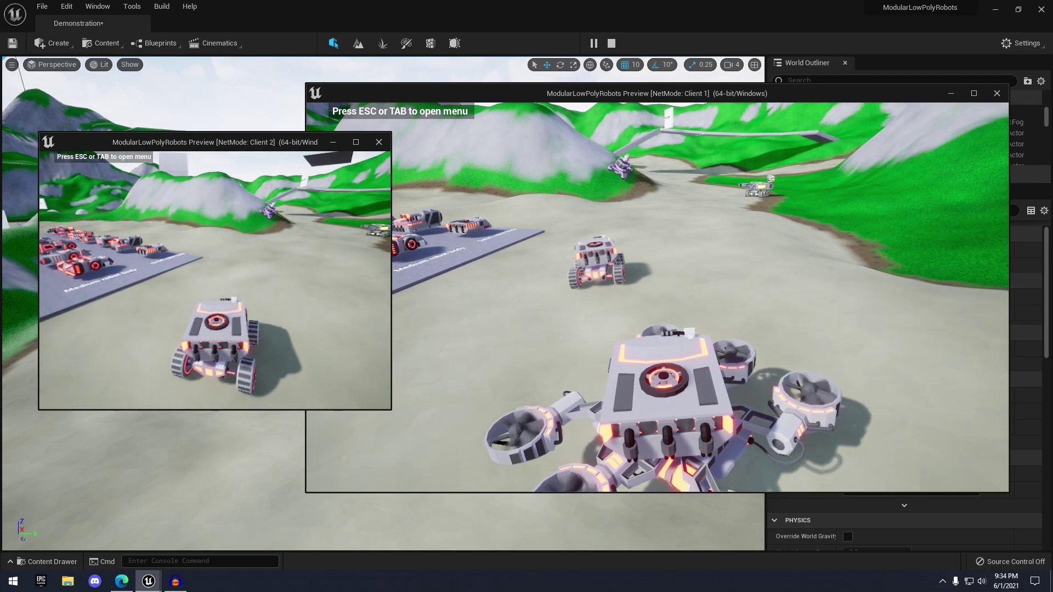
key(d)
key(d)
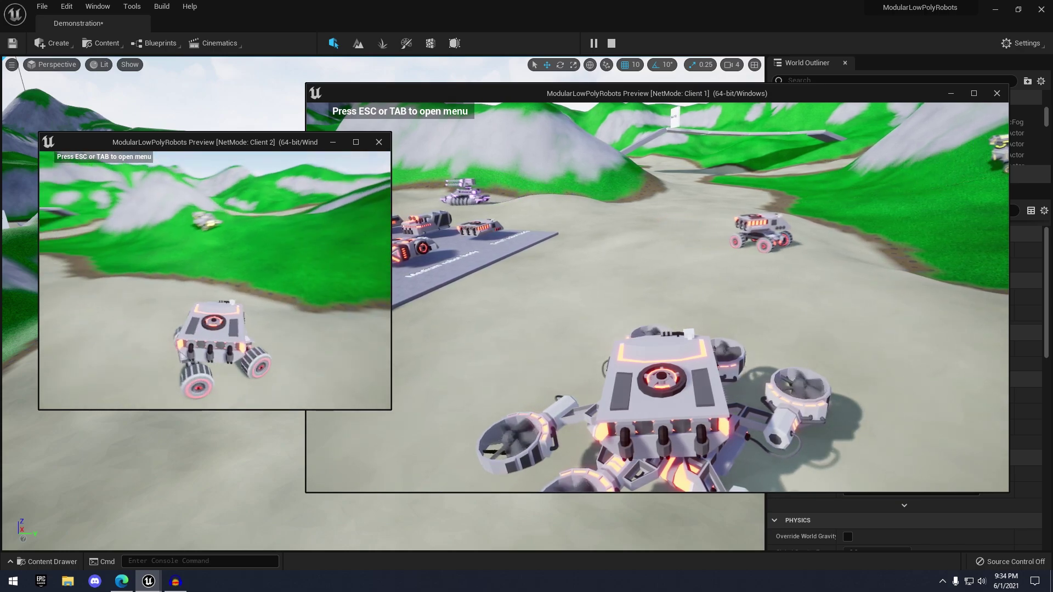
key(a)
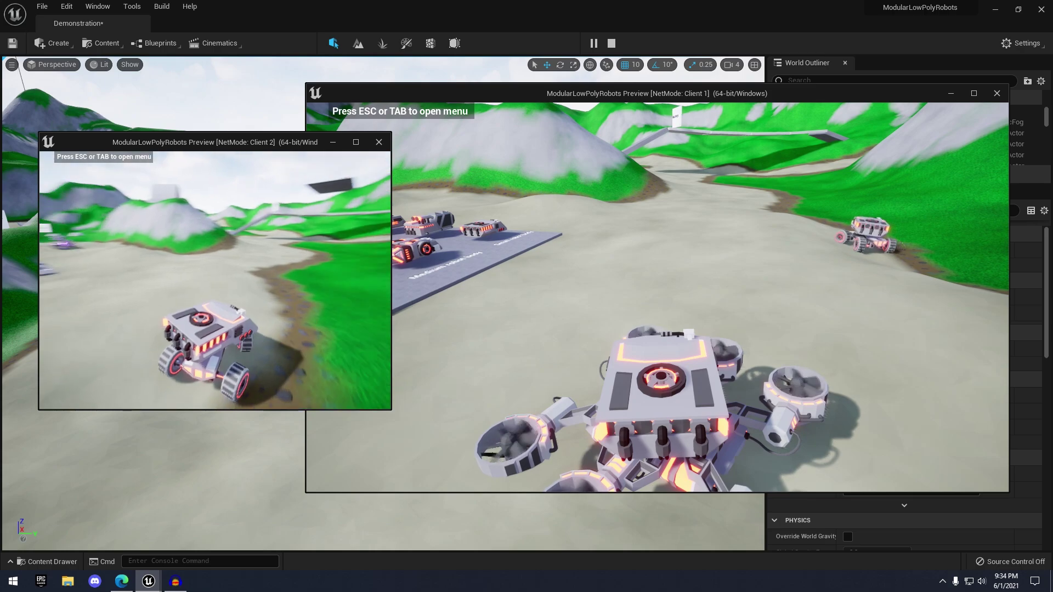
key(a)
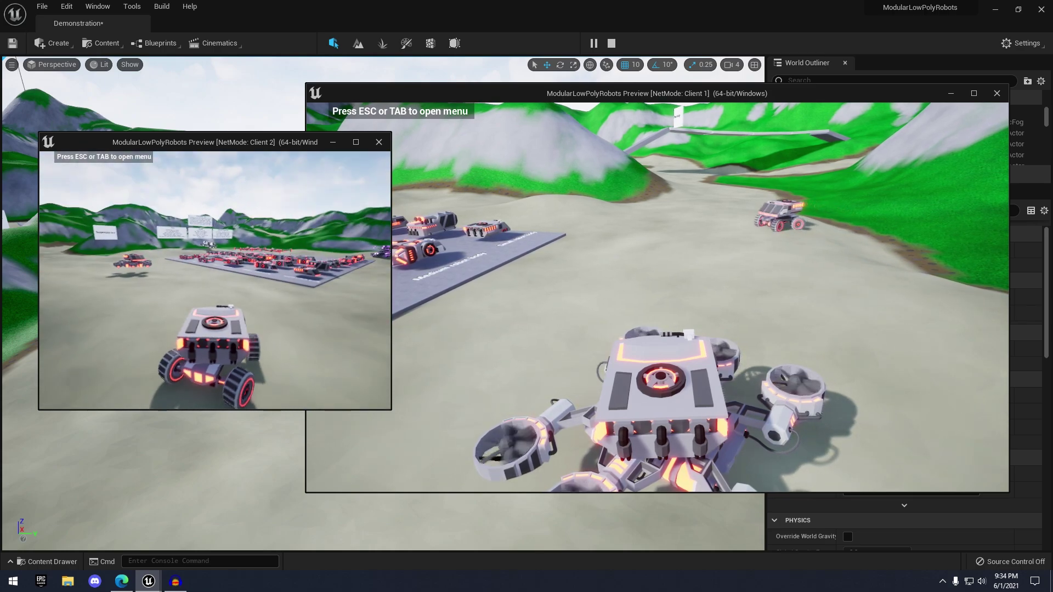
Return to the Client 1 window and fly its hover robot around the wheeled robot beside the display platform.
key(alt+Tab)
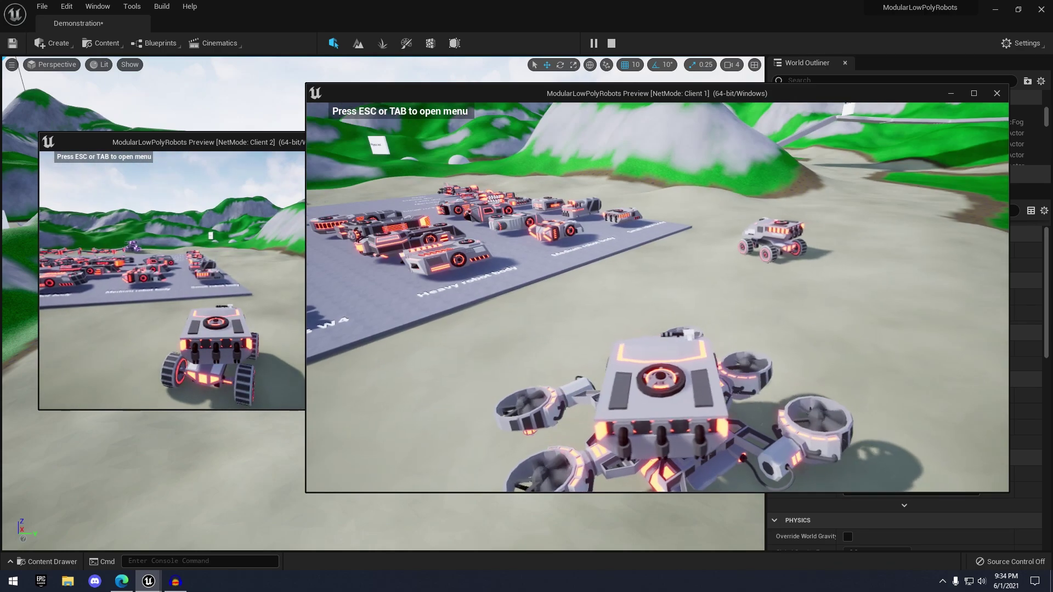
key(w)
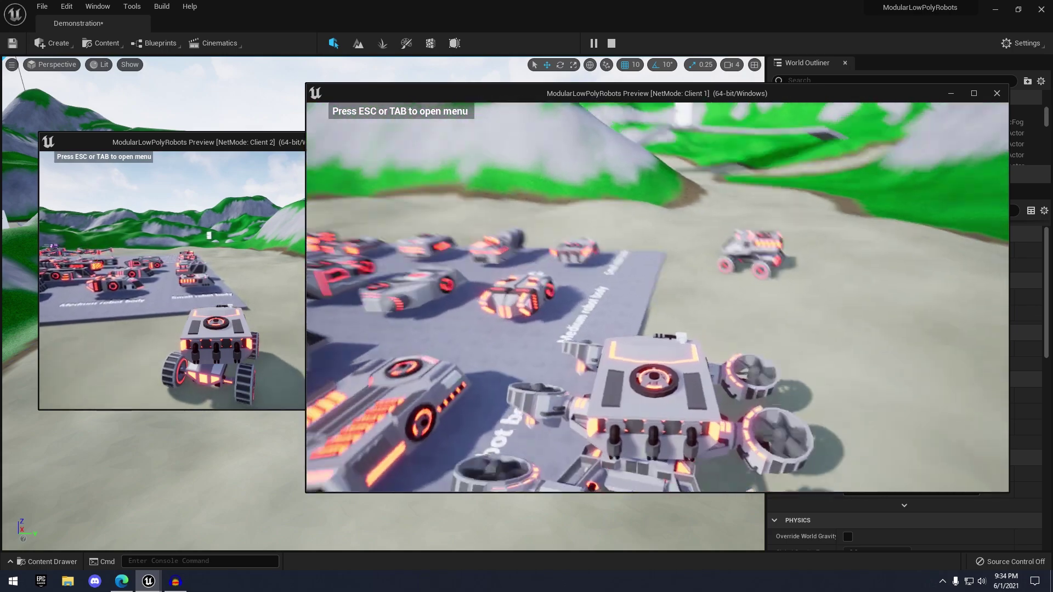
key(d)
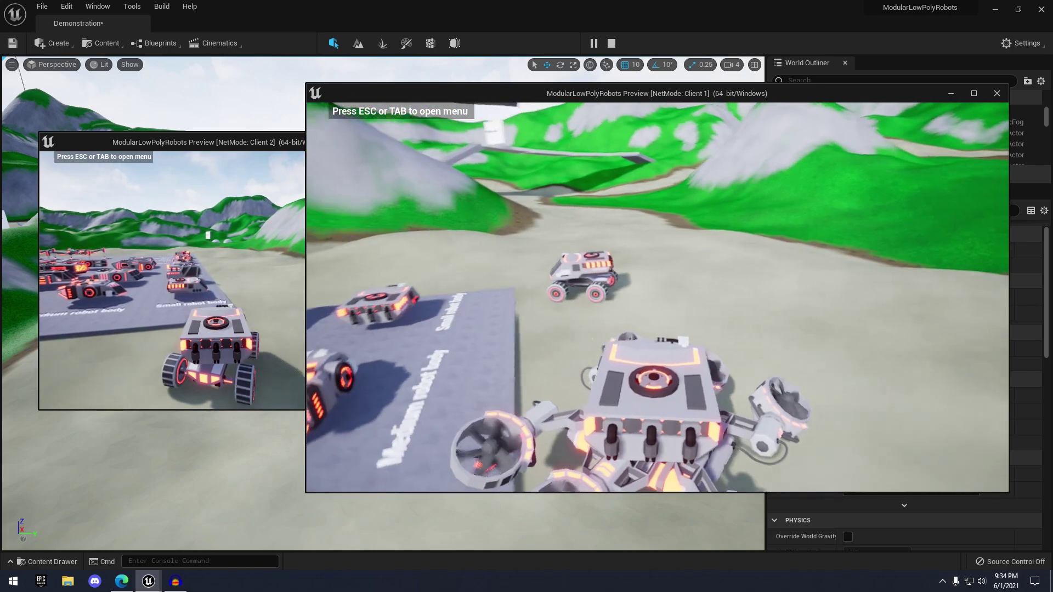
key(d)
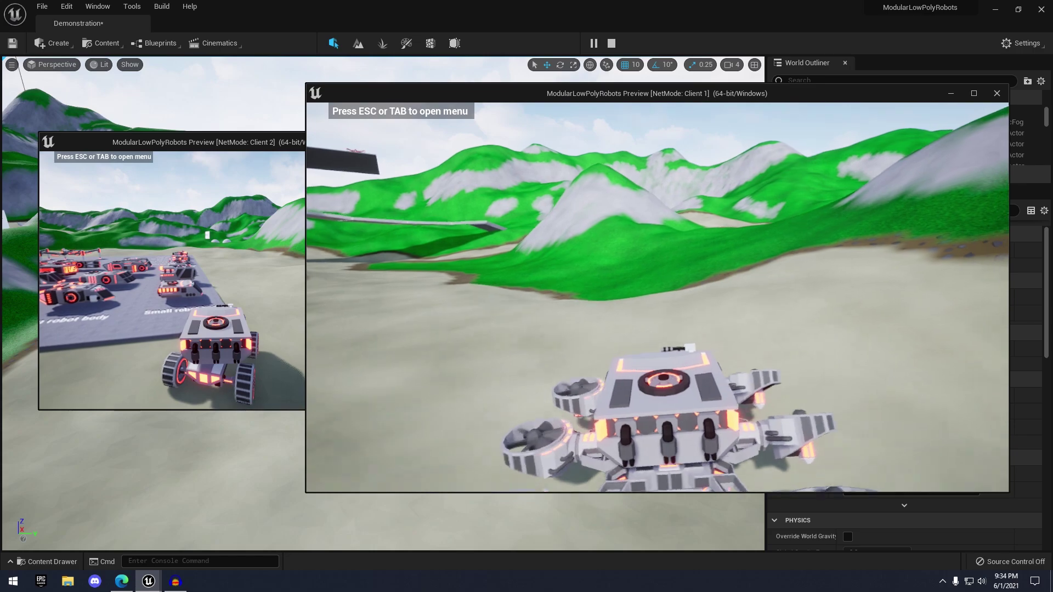
key(d)
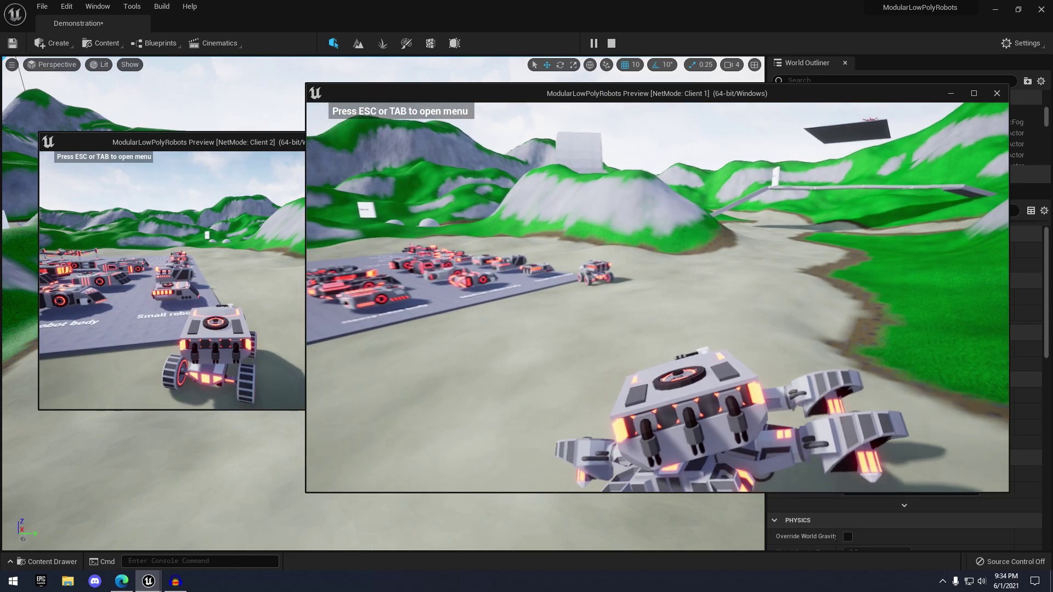
key(d)
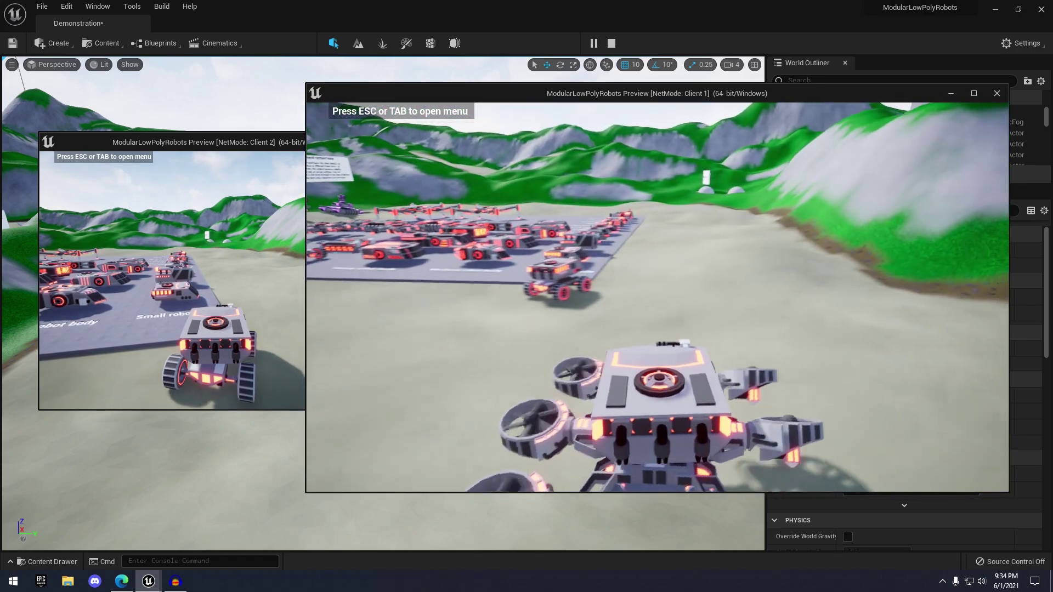
key(w)
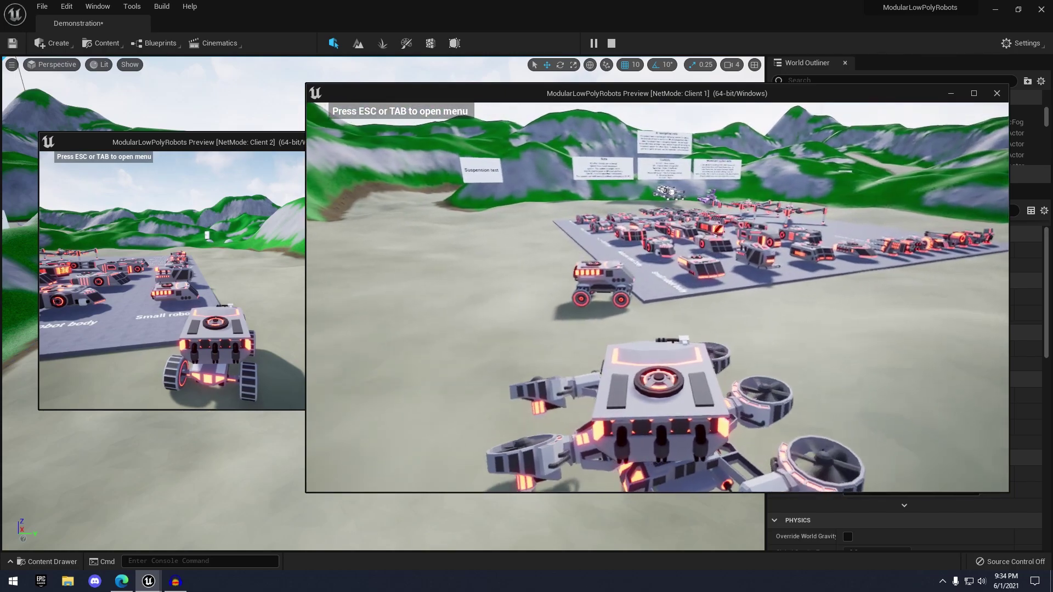
Fly the hover robot past the display platform and onto the mountain slope, and end the multiplayer play session.
key(w)
key(d)
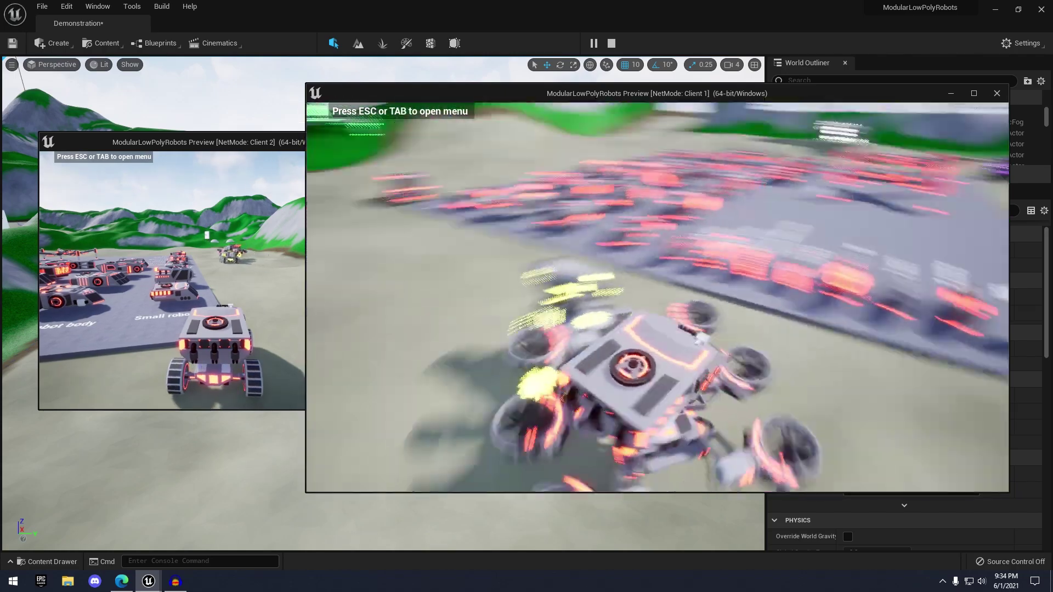
key(s)
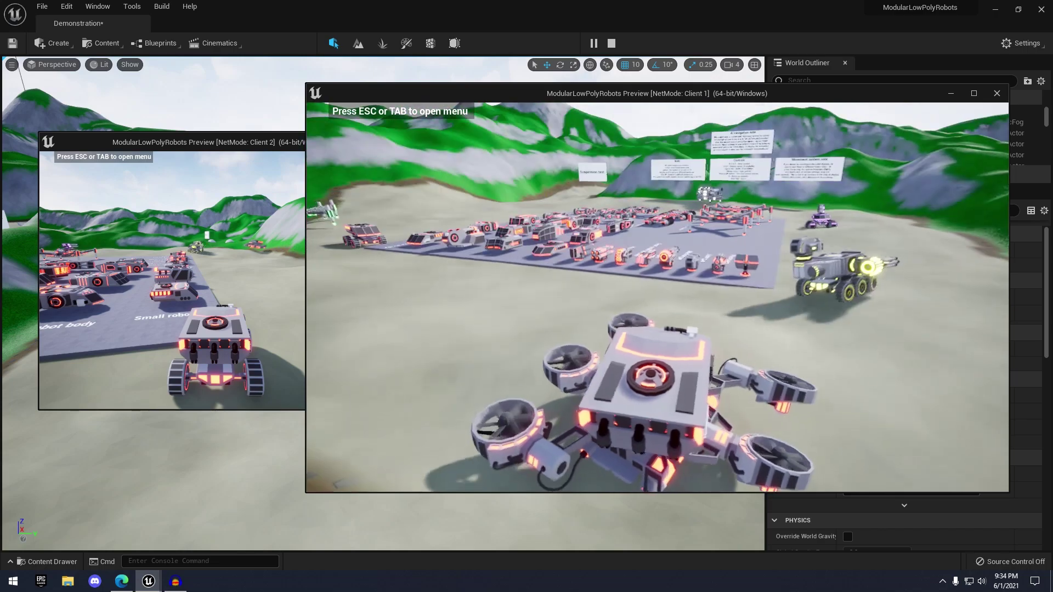
key(w)
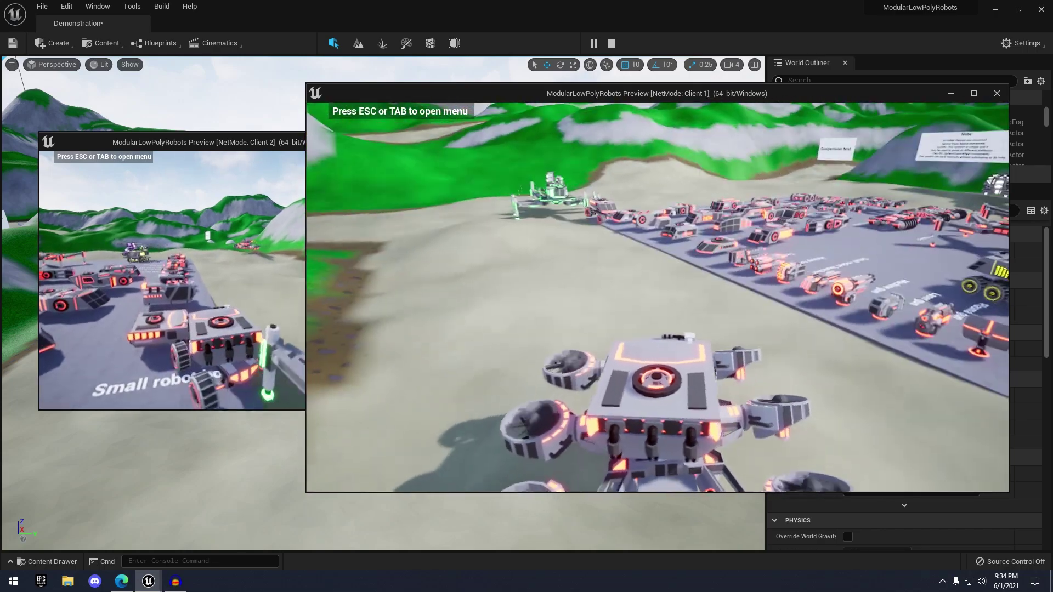
key(w)
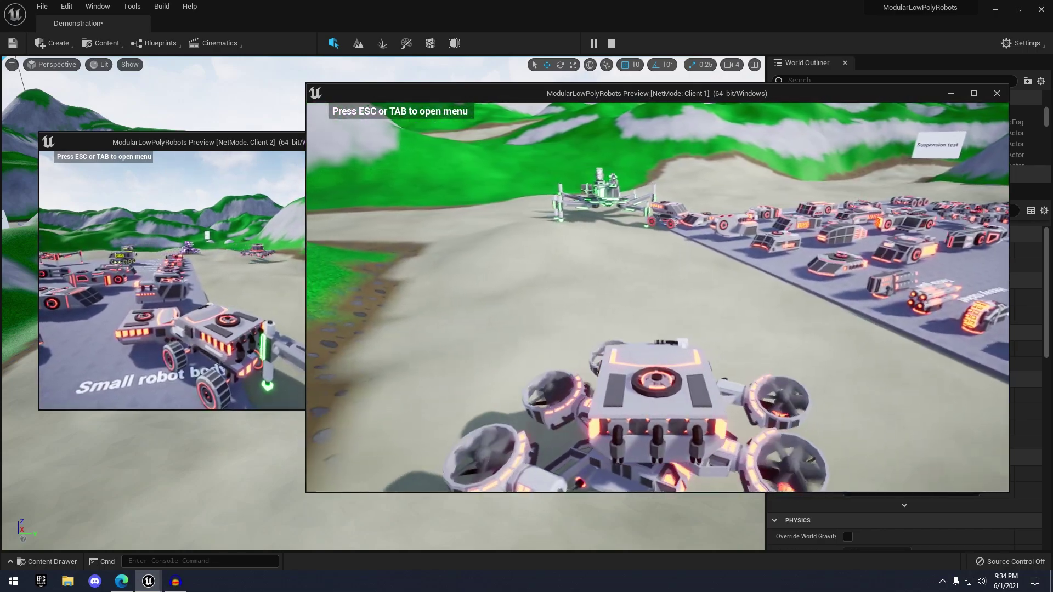
key(w)
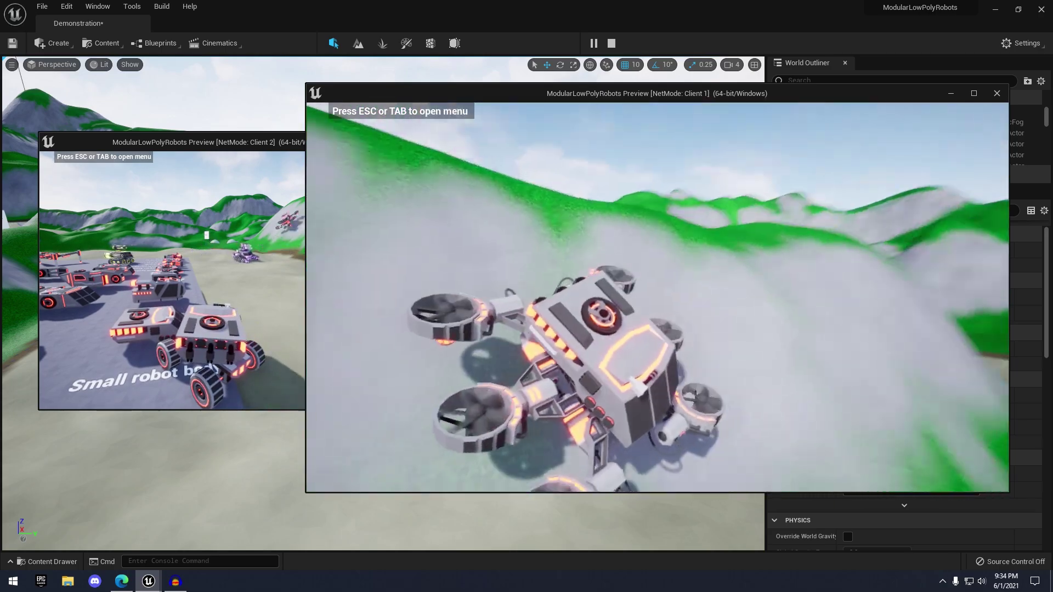
key(w)
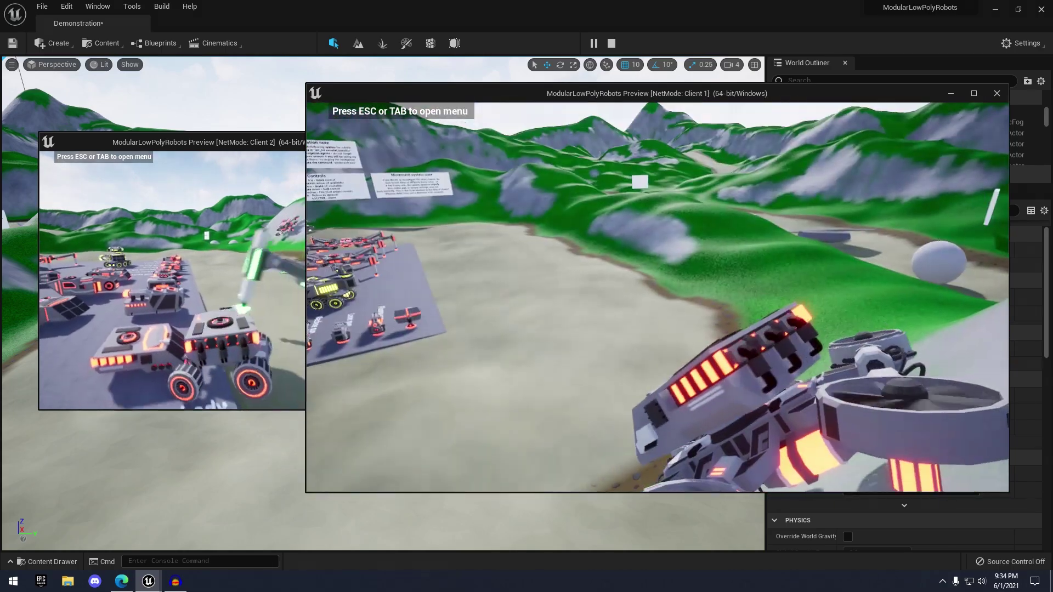
key(Escape)
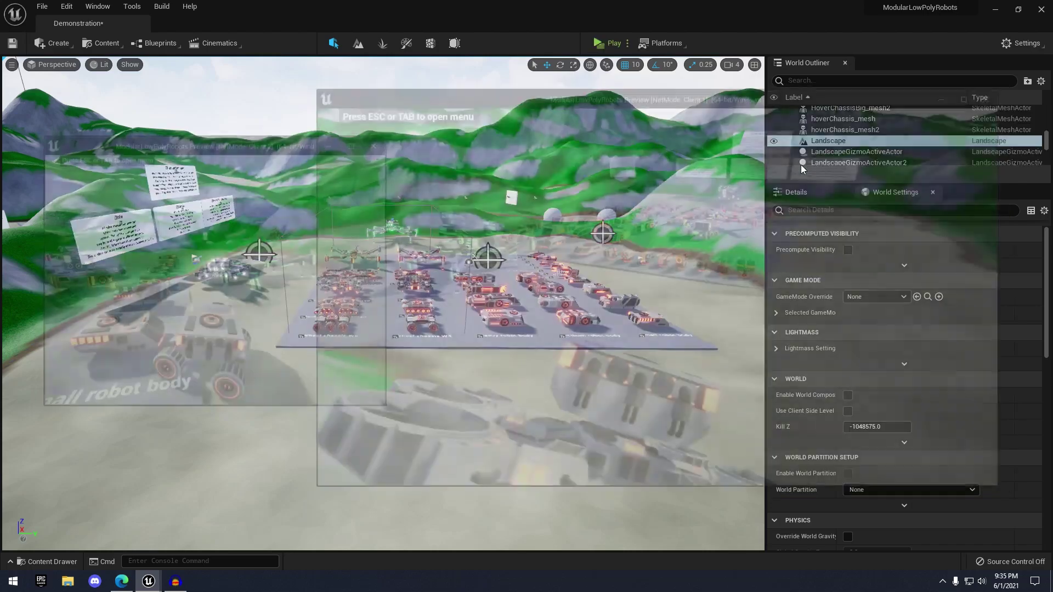
Change the multiplayer net mode to Standalone and launch the game in a new editor window.
click(628, 43)
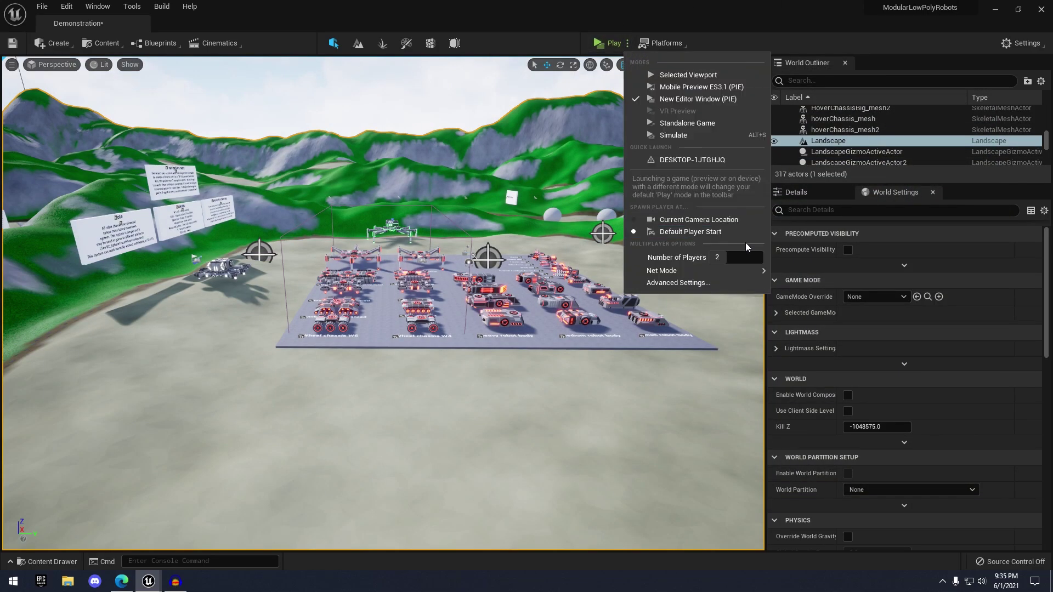
mouse_move(725, 269)
click(794, 275)
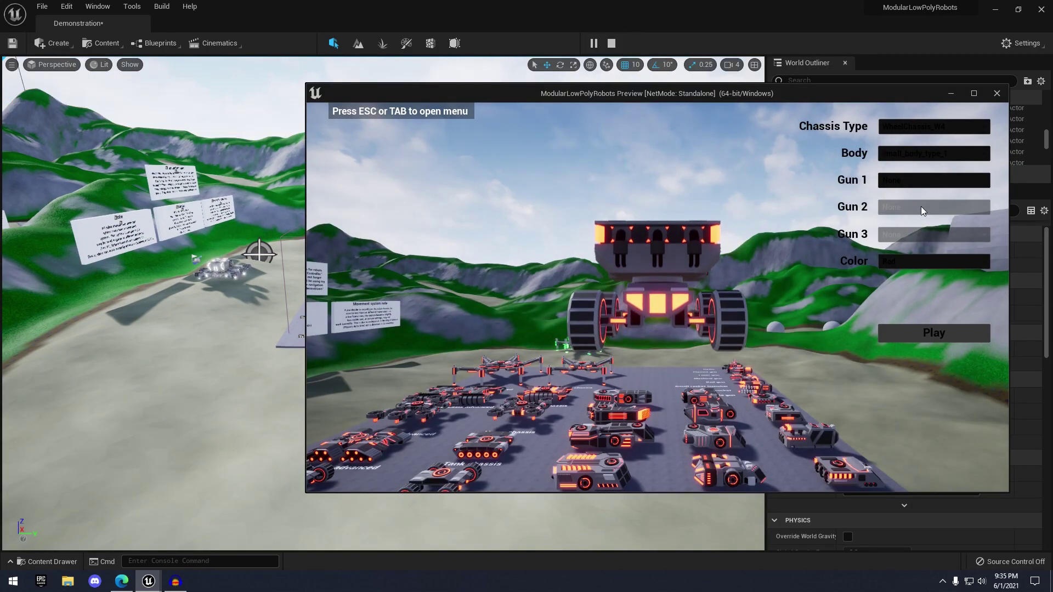
Build a robot with the advanced spider chassis and a Machine gun as Gun 1, and try it out on the terrain.
click(910, 132)
click(909, 248)
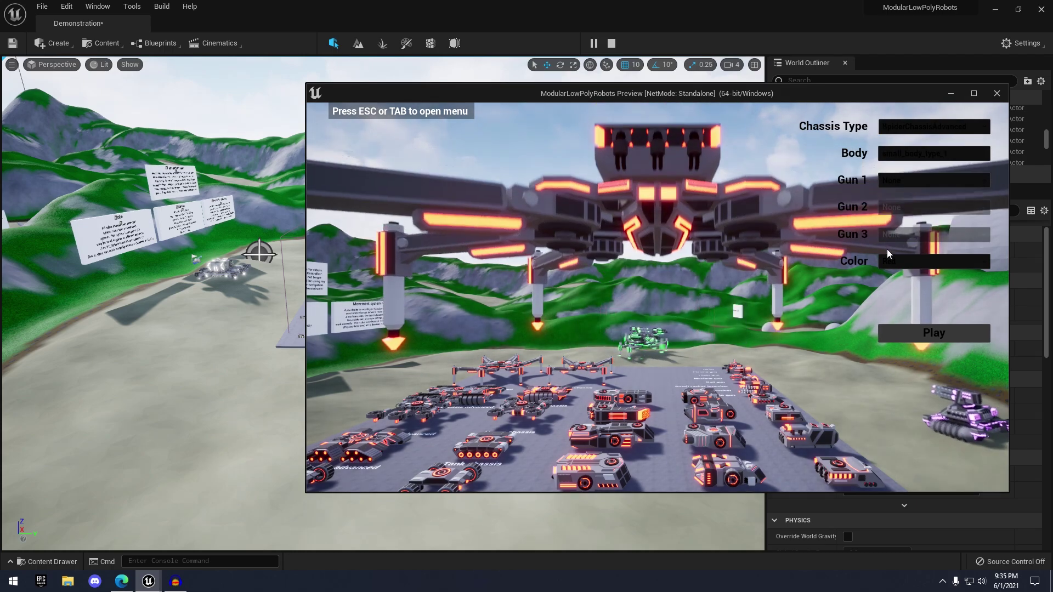
click(908, 180)
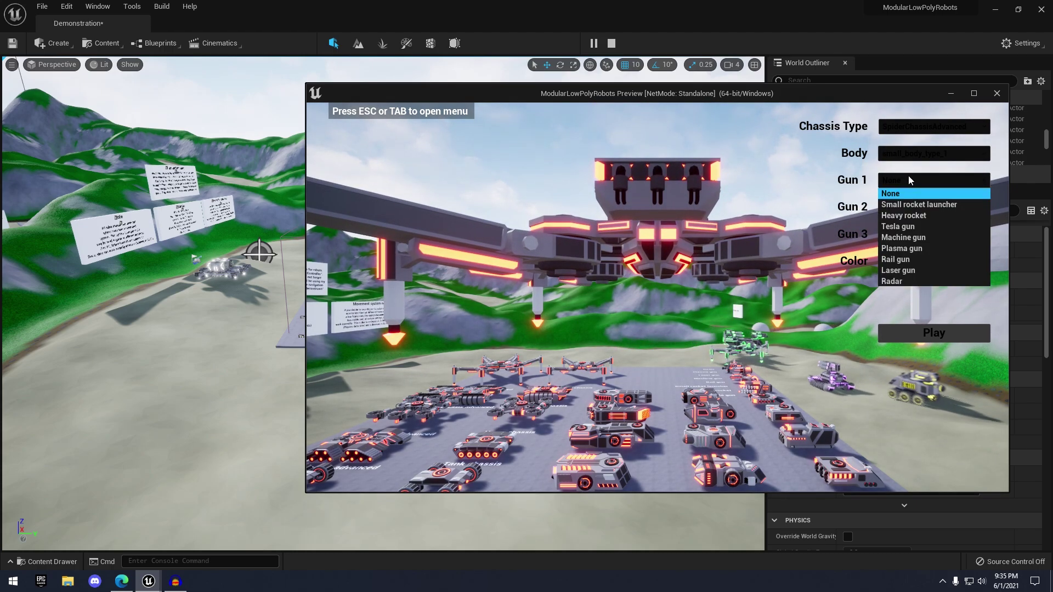
click(916, 238)
click(904, 328)
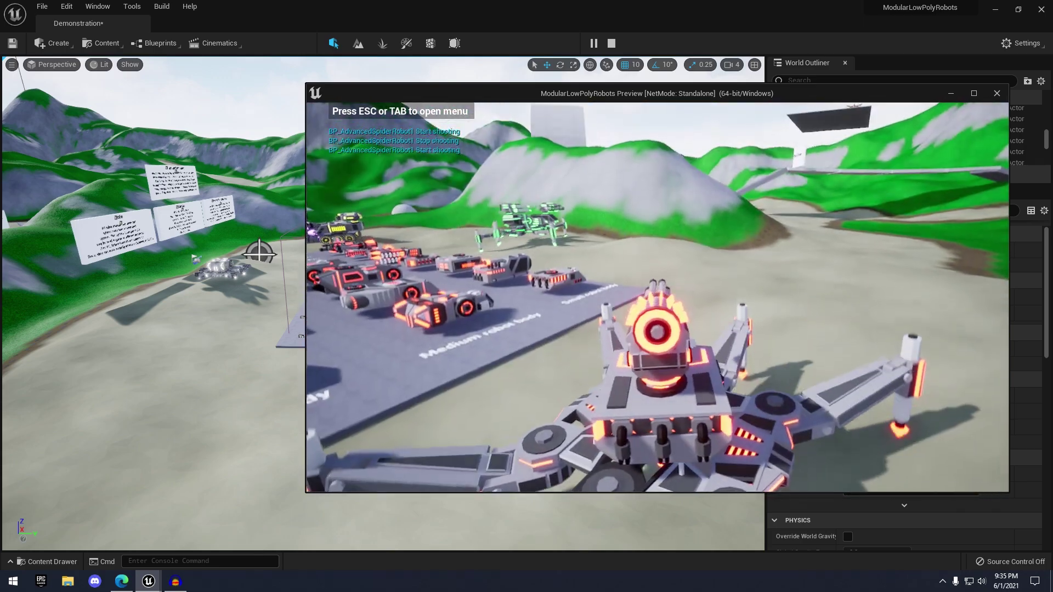
click(657, 297)
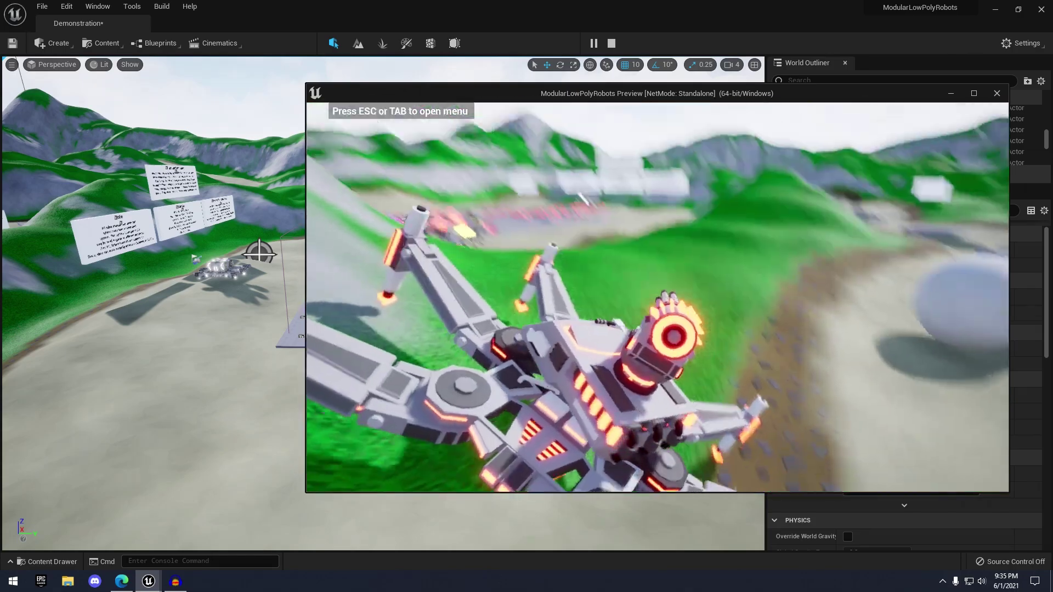
key(w)
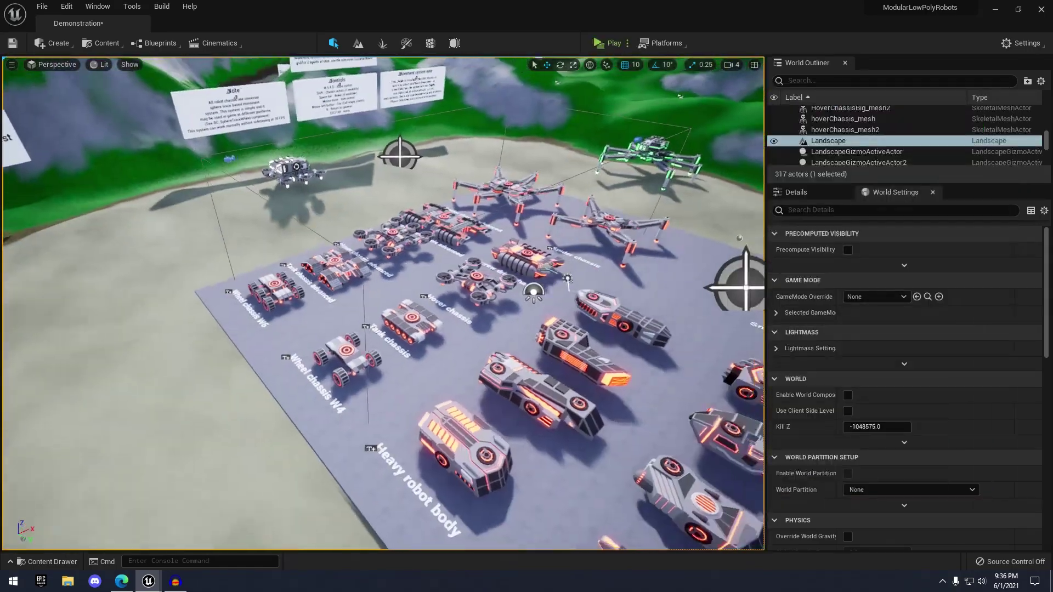
Select BP_AdvancedHoverRobot beside the display platform in the level and locate its asset in the project content.
key(s)
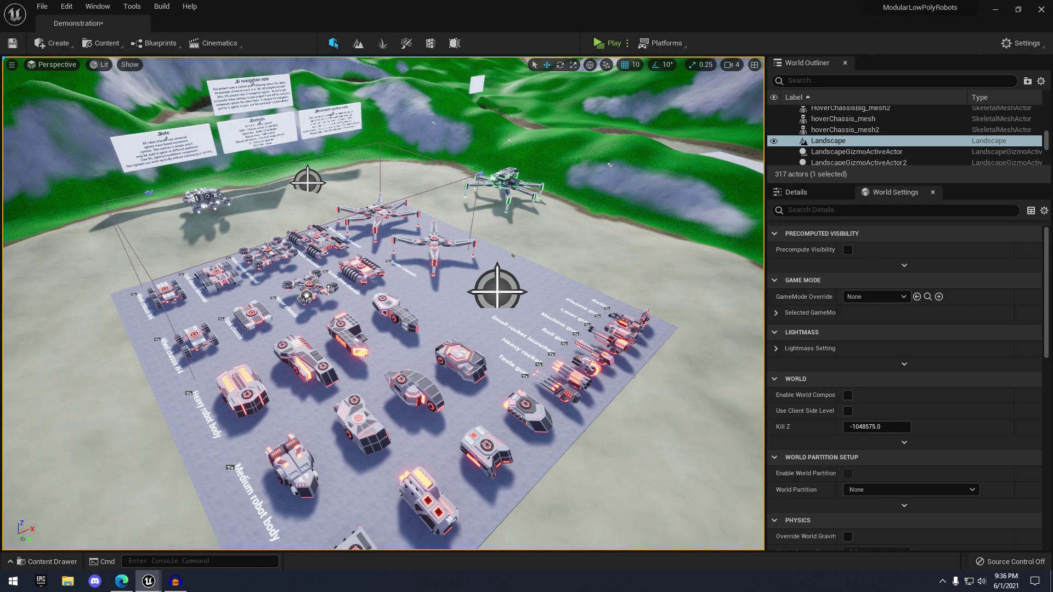
key(w)
click(279, 161)
right_click(286, 163)
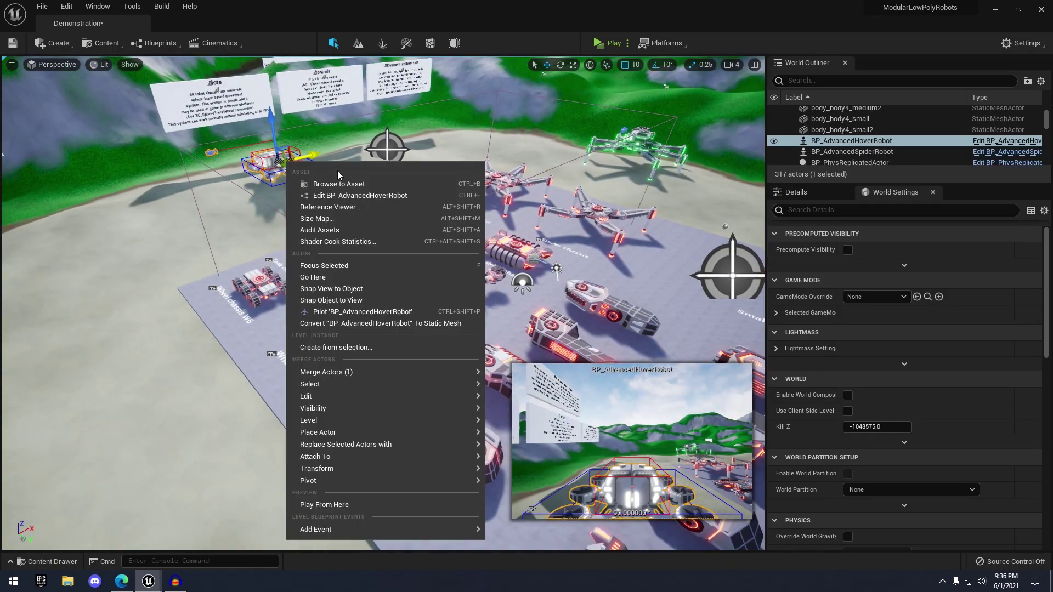
click(328, 185)
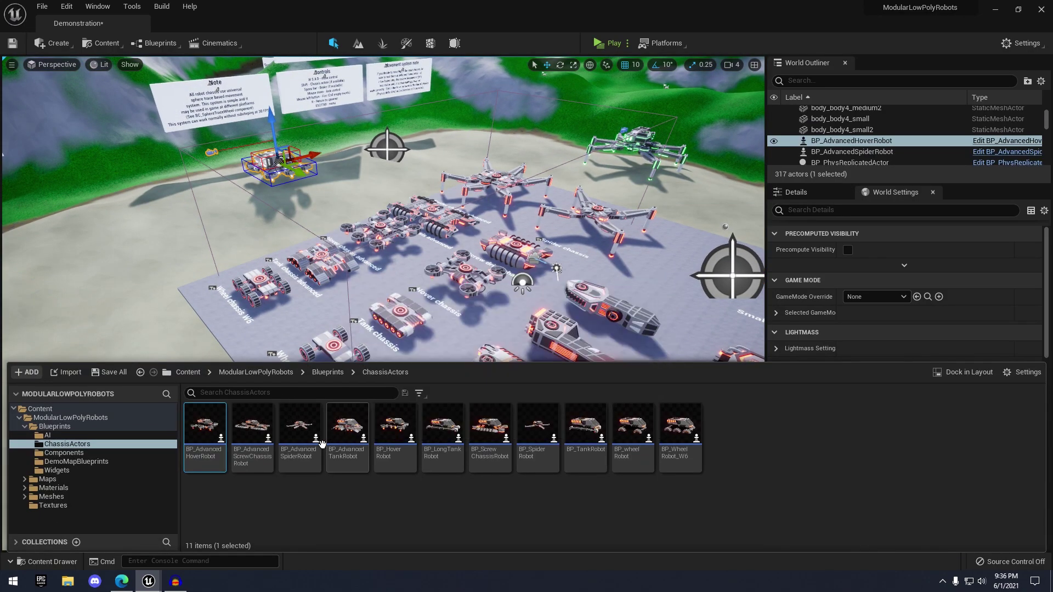
Examine the assets in the AI folder and the robot blueprints in the ChassisActors folder.
click(59, 437)
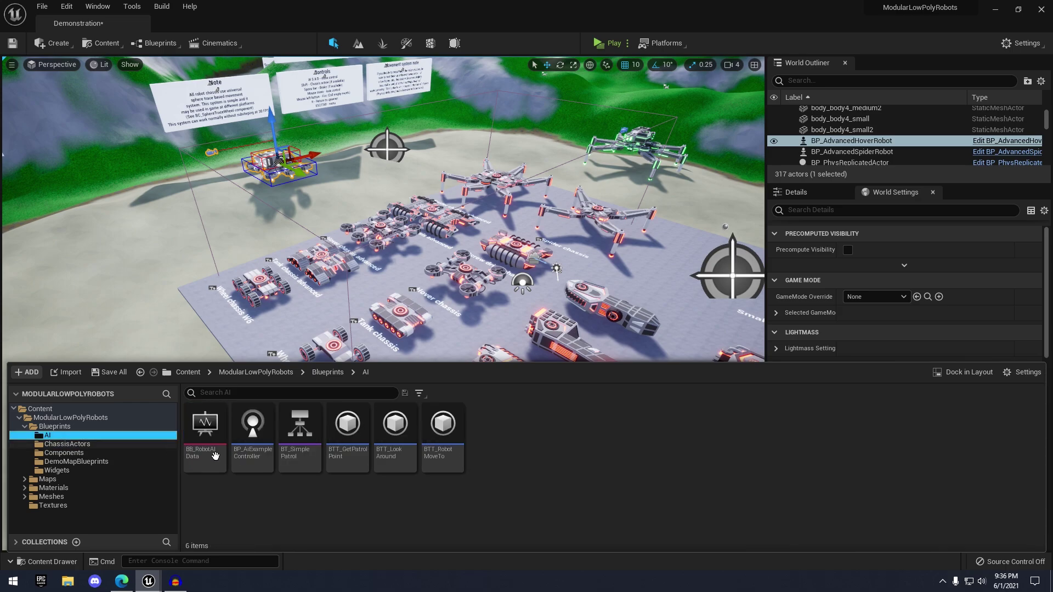
click(63, 446)
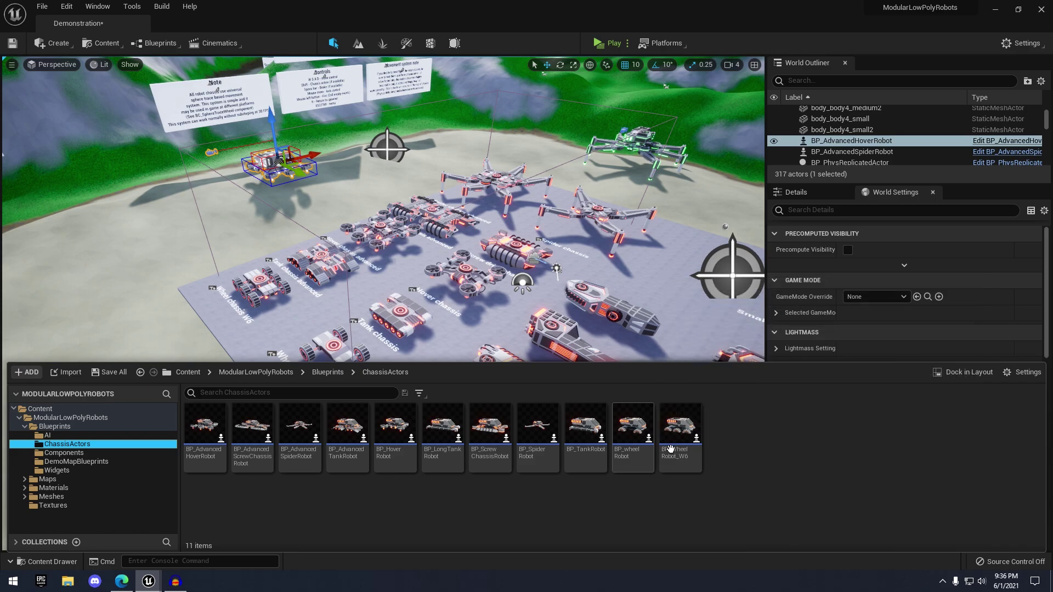
mouse_move(287, 445)
click(257, 433)
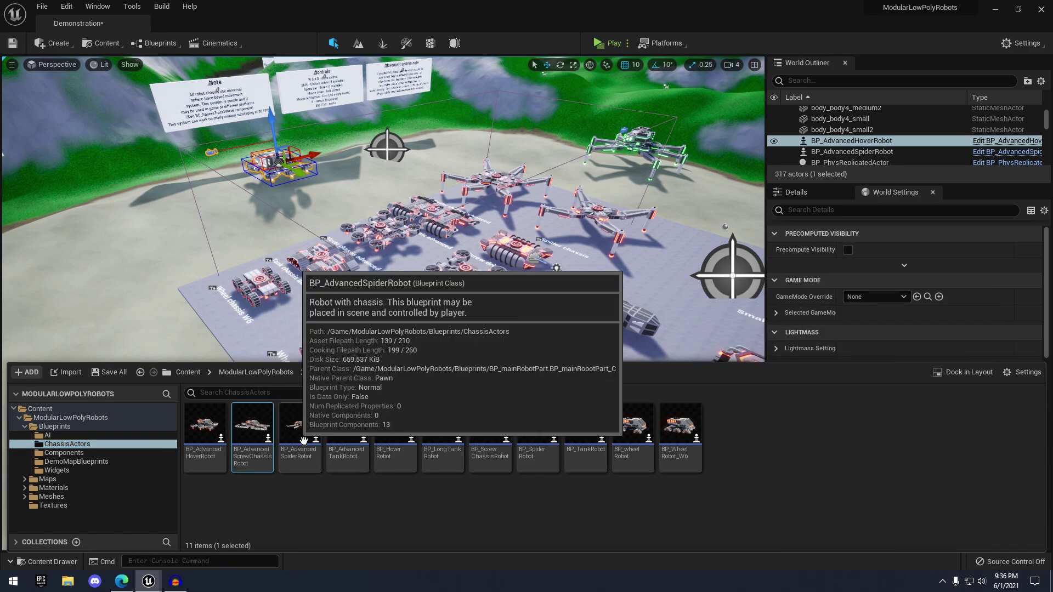
click(307, 440)
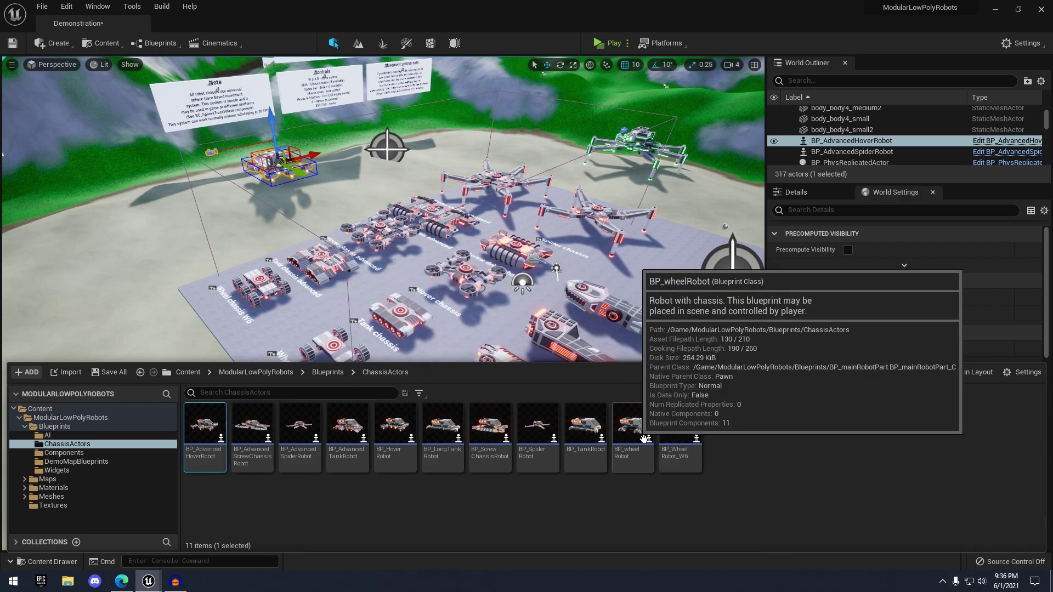
Open the BP_wheelRobot blueprint, locate its parent class asset and open BP_mainRobotPart.
double_click(638, 436)
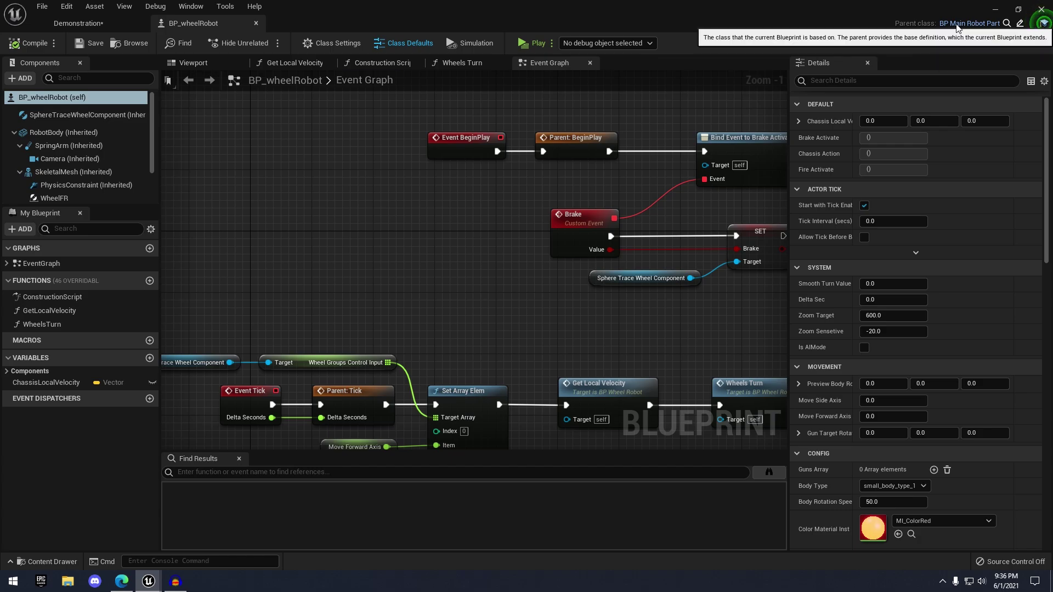
click(1007, 23)
double_click(558, 431)
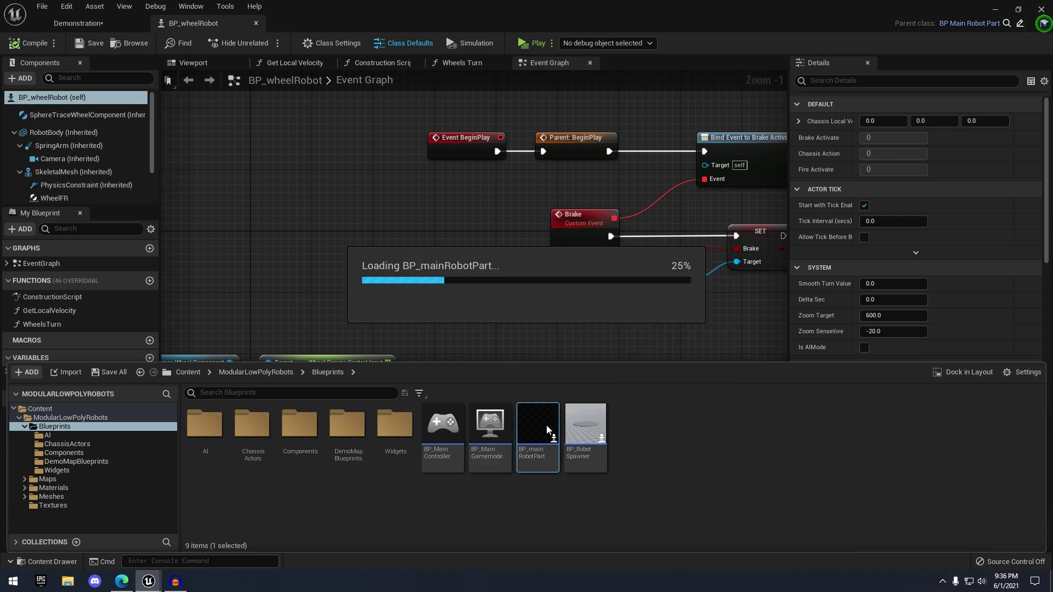
Open the BP_mainRobotPart event graph and examine its Event tick section.
scroll(509, 206, down, 4)
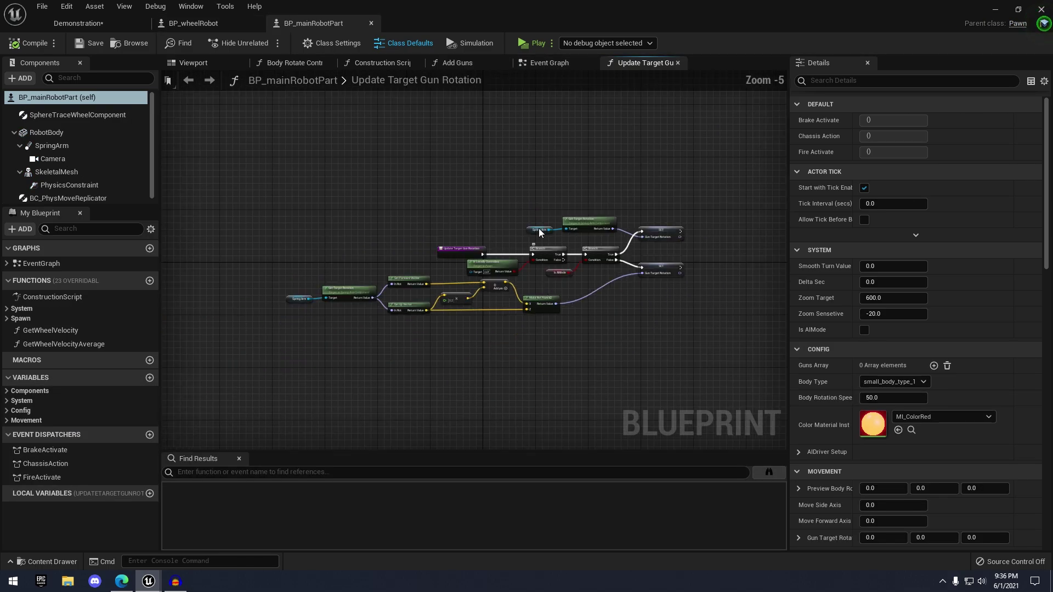
click(544, 63)
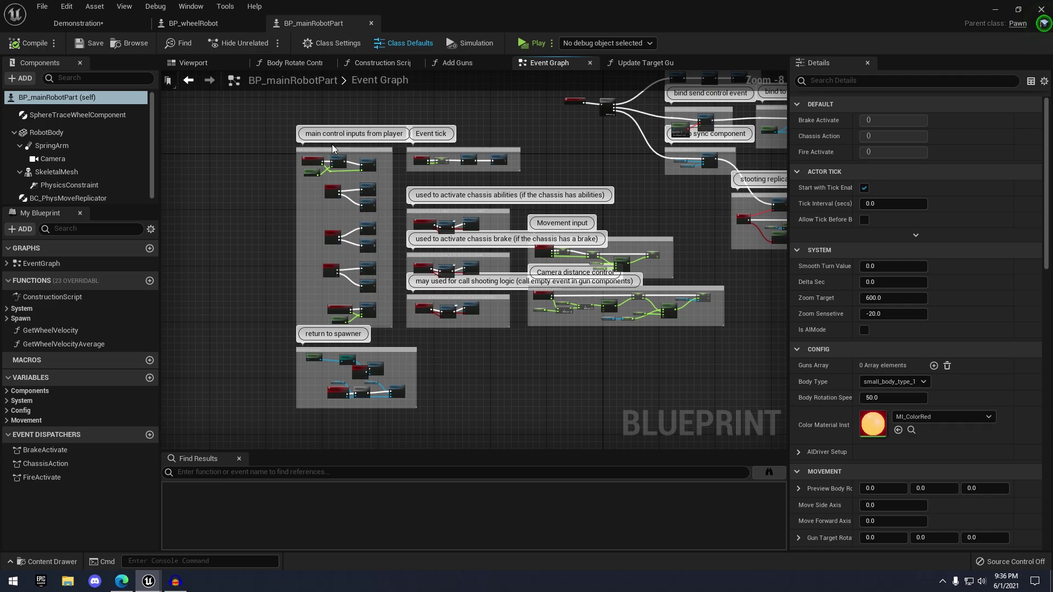
scroll(412, 176, up, 6)
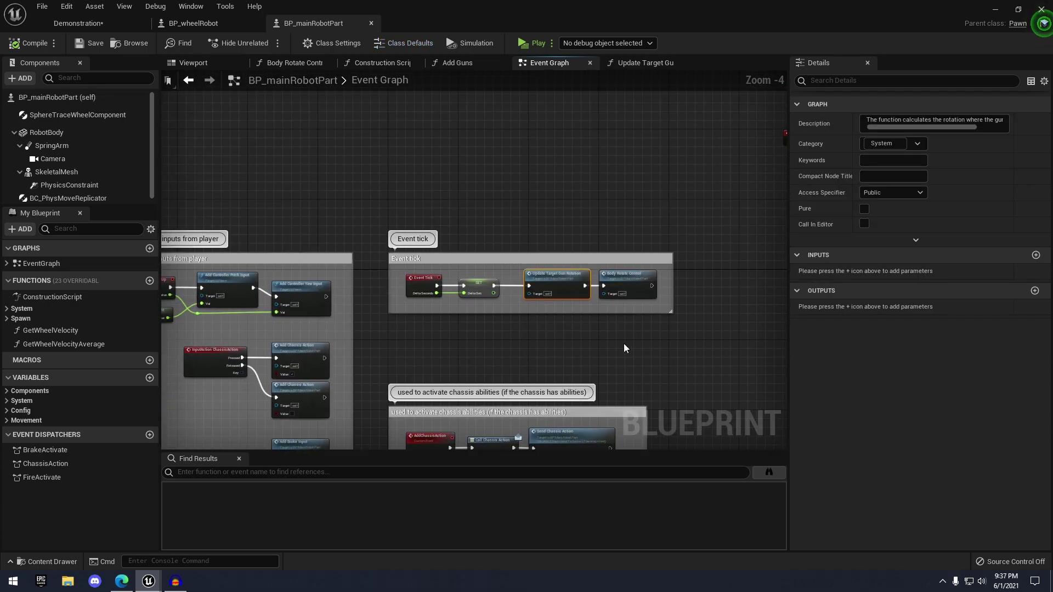
scroll(605, 295, up, 3)
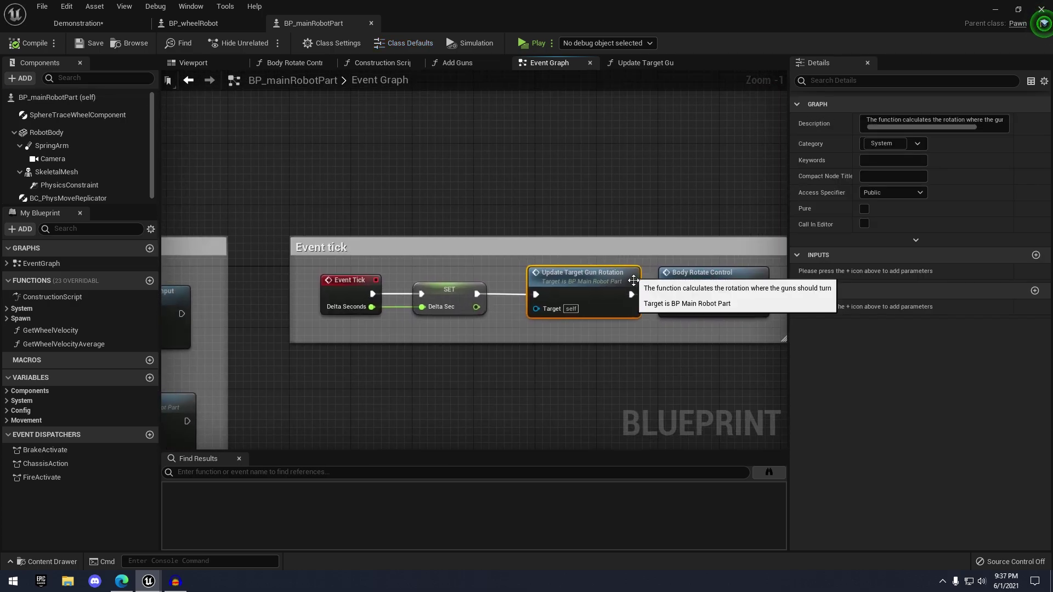
Open the Update Target Gun Rotation function used by Event Tick and examine its nodes from the spring arm rotation onward.
double_click(567, 280)
scroll(439, 241, up, 2)
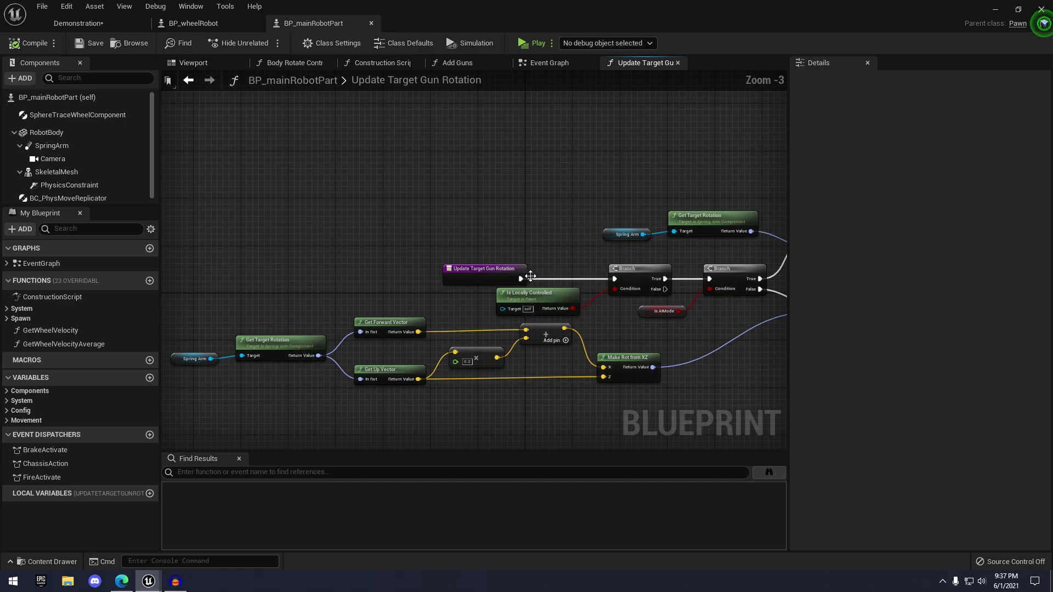
scroll(376, 260, up, 1)
scroll(335, 288, up, 3)
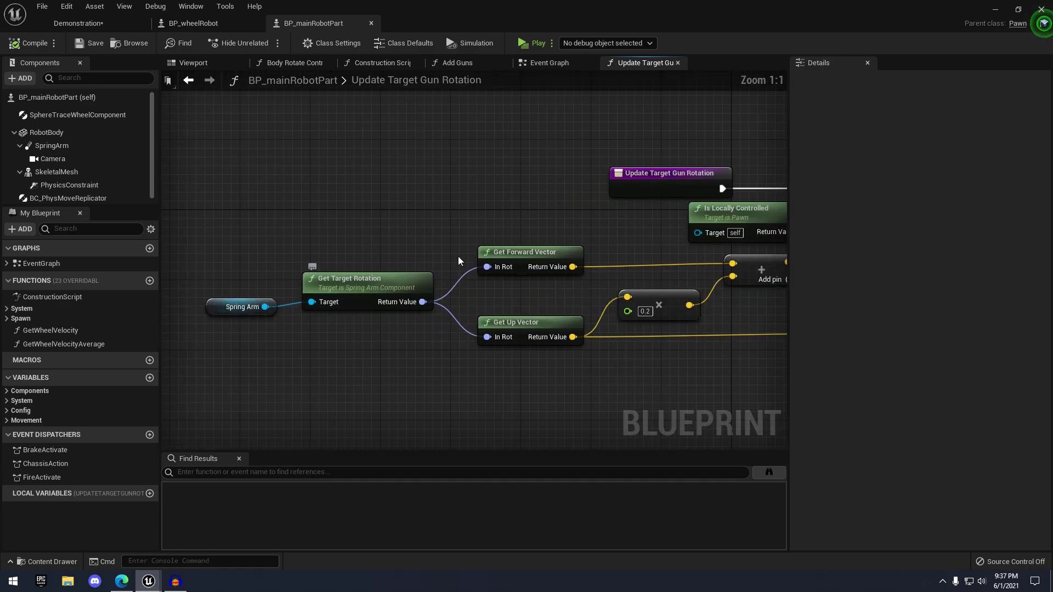
scroll(563, 227, down, 1)
right_drag(562, 227, 325, 259)
right_drag(707, 263, 455, 257)
Return to the event graph and survey its commented groups, including player inputs, chassis abilities, return to spawner and robot setup.
click(549, 63)
scroll(555, 216, down, 5)
right_drag(555, 216, 536, 207)
scroll(536, 207, up, 3)
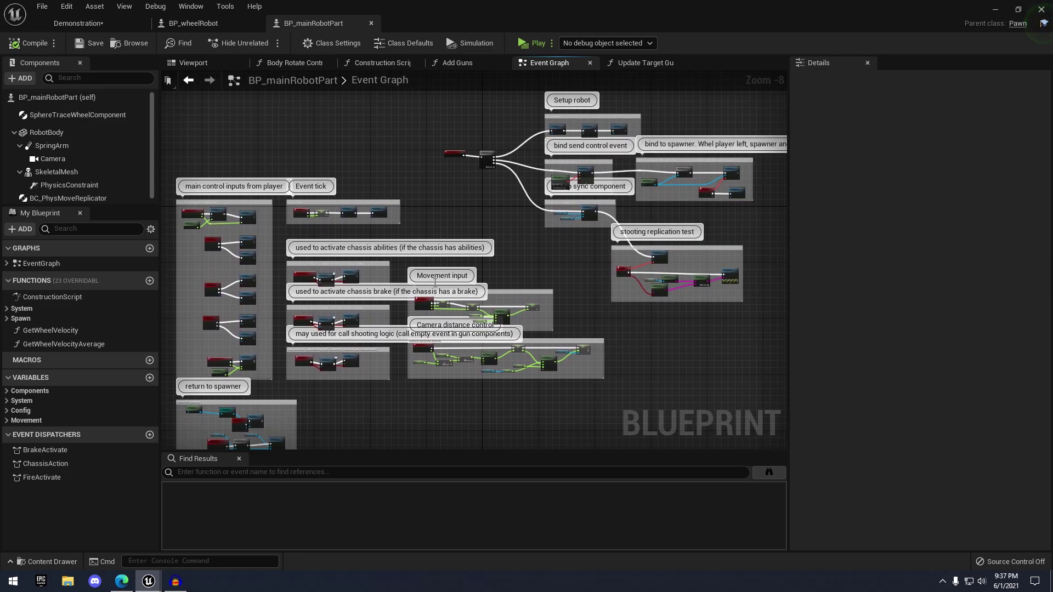
right_drag(380, 285, 617, 88)
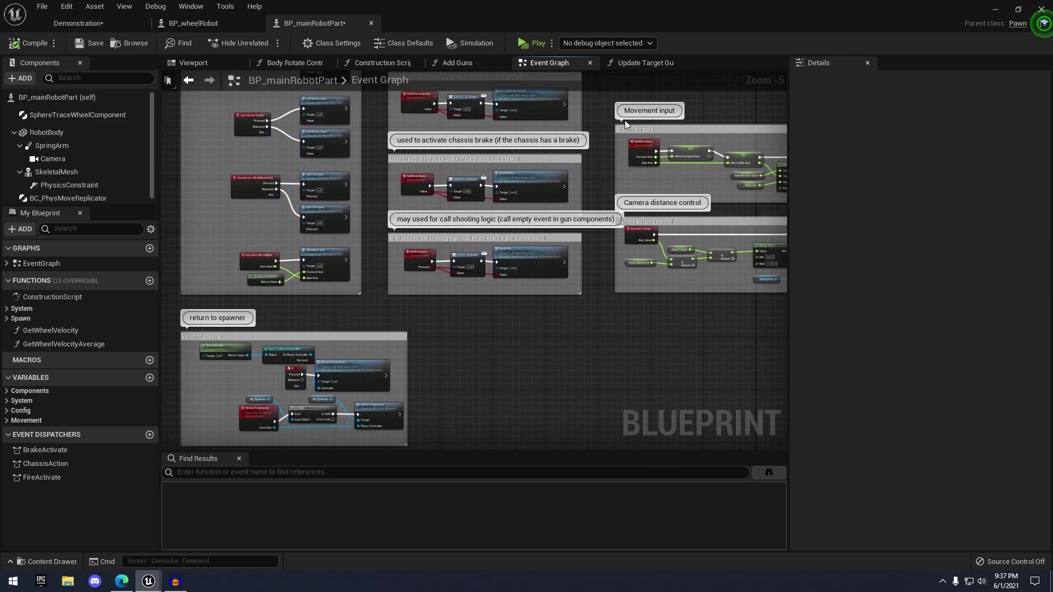
right_drag(332, 341, 485, 176)
scroll(485, 176, down, 3)
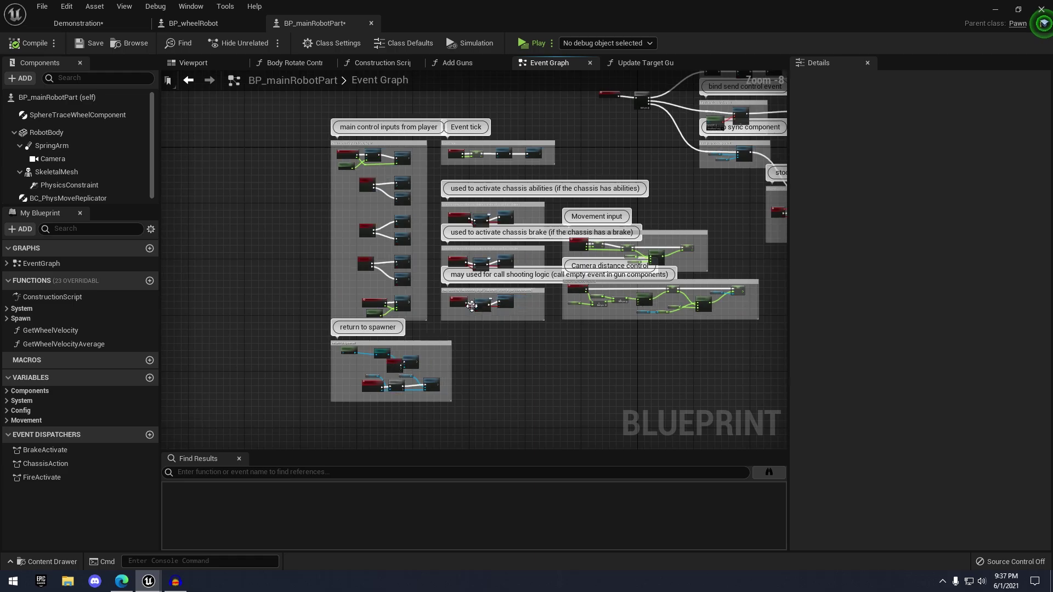
scroll(589, 208, up, 2)
right_drag(589, 207, 259, 164)
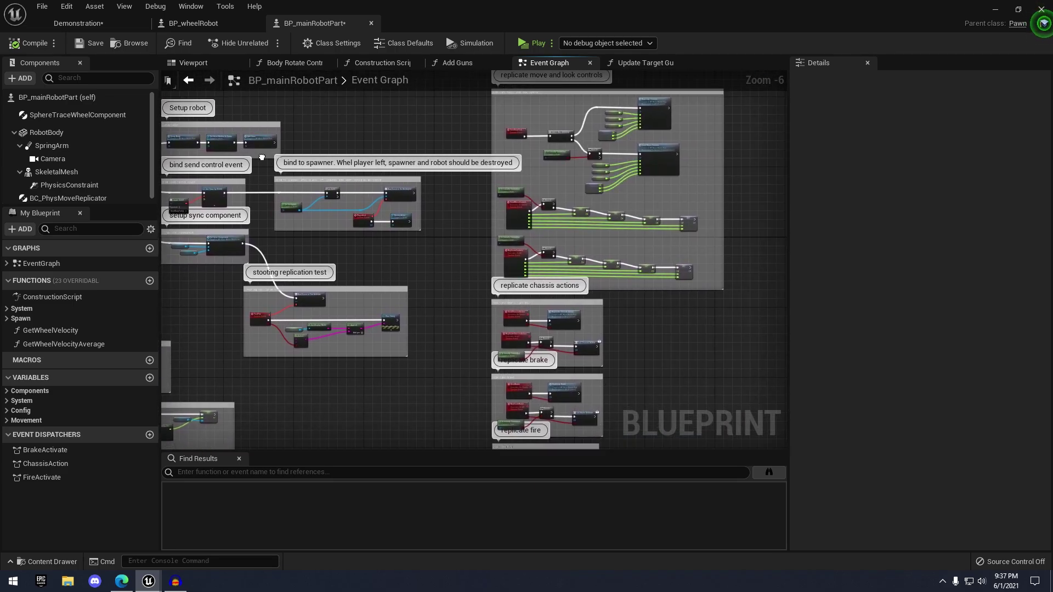
Examine the replicate move and look controls group, including the Replicate Controls and Send Move Controls calls.
right_drag(582, 185, 575, 140)
scroll(575, 140, up, 3)
scroll(688, 192, down, 5)
scroll(689, 192, up, 4)
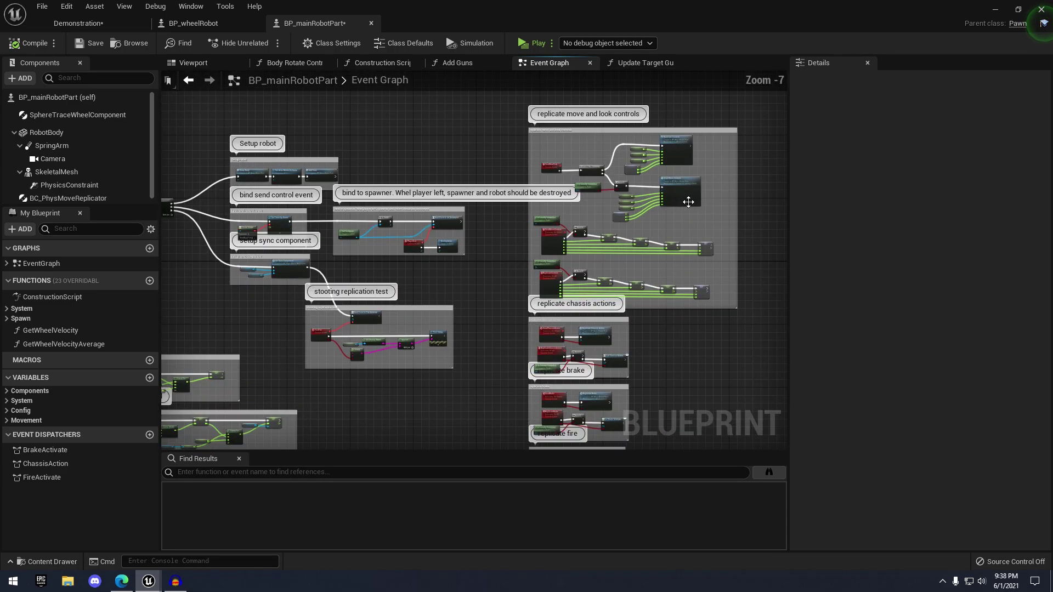
right_drag(689, 188, 594, 210)
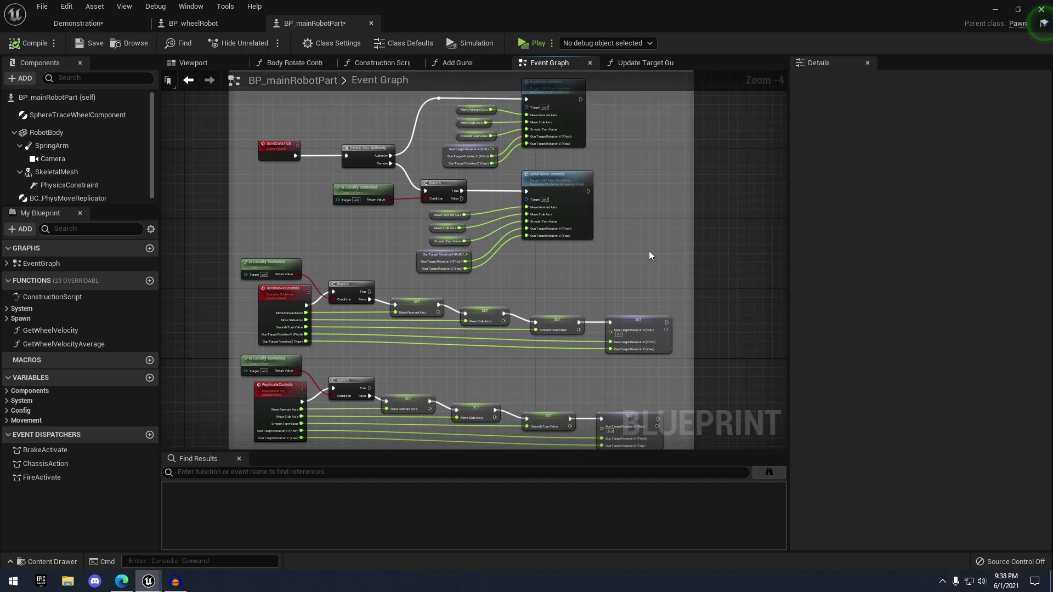
scroll(630, 211, up, 2)
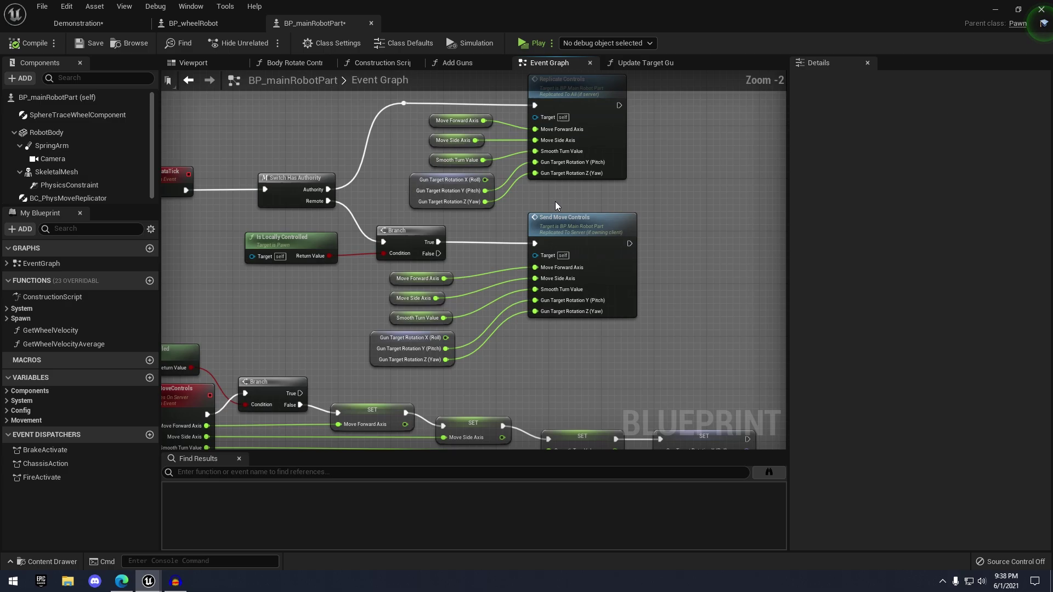
scroll(565, 216, up, 2)
scroll(650, 288, down, 4)
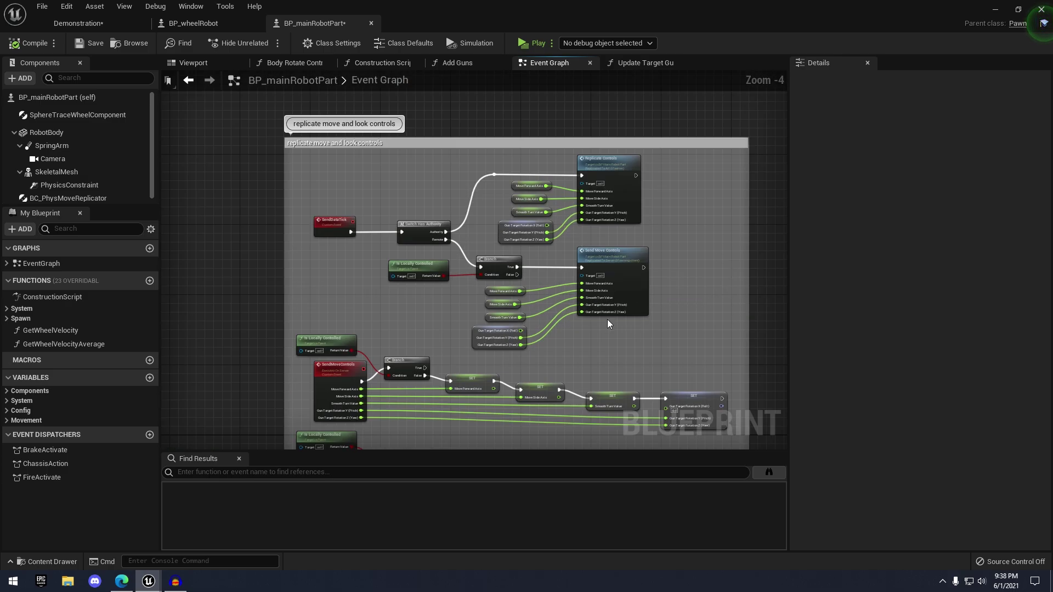
Select the axis, smooth turn and gun target rotation nodes feeding Send Move Controls, trace their use, and clear the selection.
right_drag(607, 320, 606, 247)
scroll(648, 225, up, 1)
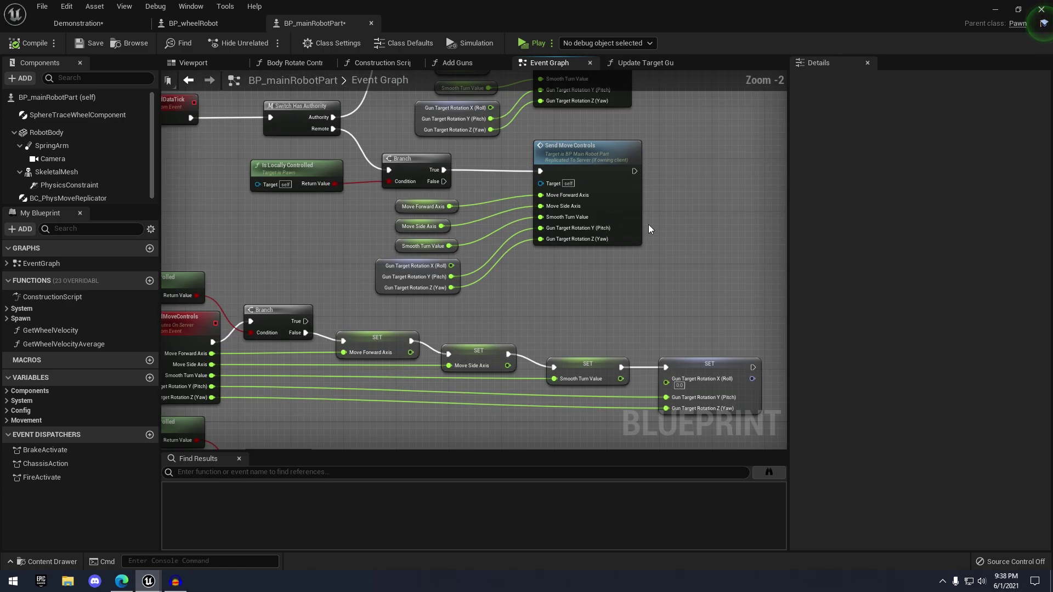
scroll(647, 225, up, 3)
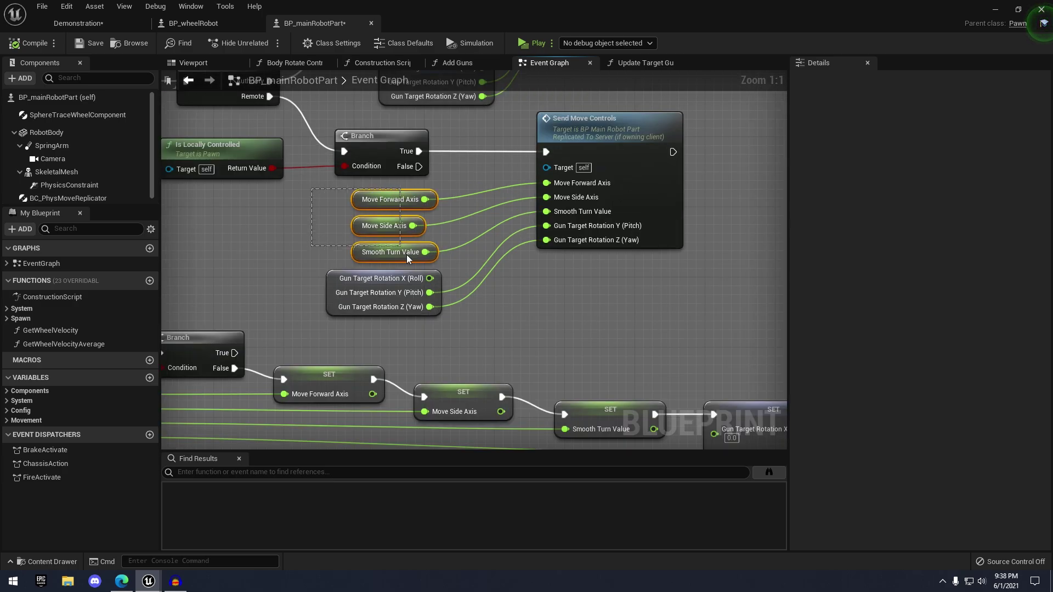
drag(406, 253, 435, 329)
right_drag(390, 217, 479, 221)
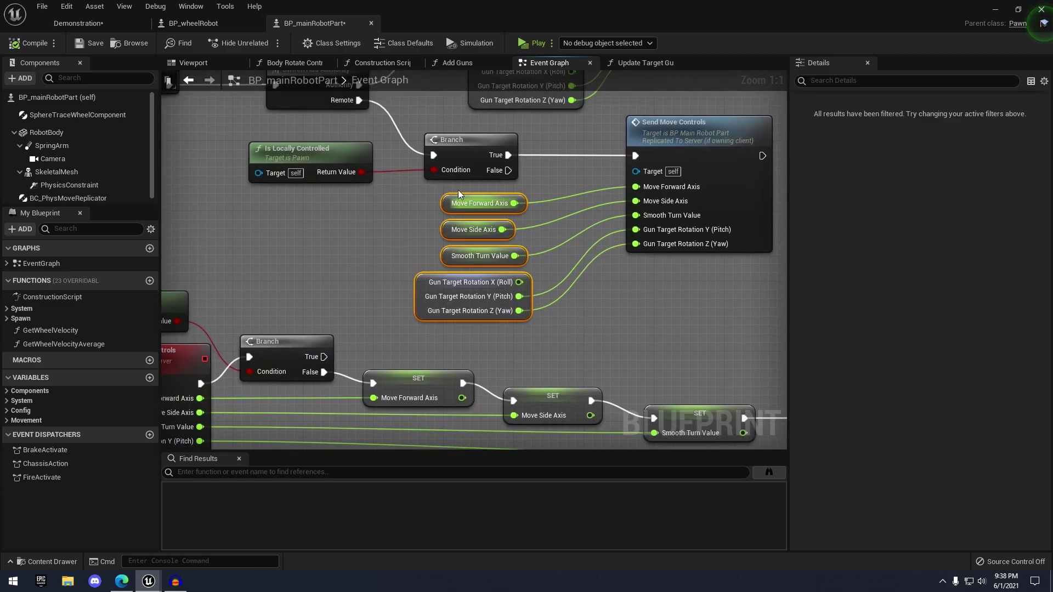
right_drag(454, 255, 482, 260)
right_drag(574, 317, 659, 243)
right_drag(542, 285, 692, 218)
scroll(593, 279, down, 2)
right_drag(604, 281, 402, 231)
right_drag(496, 214, 505, 327)
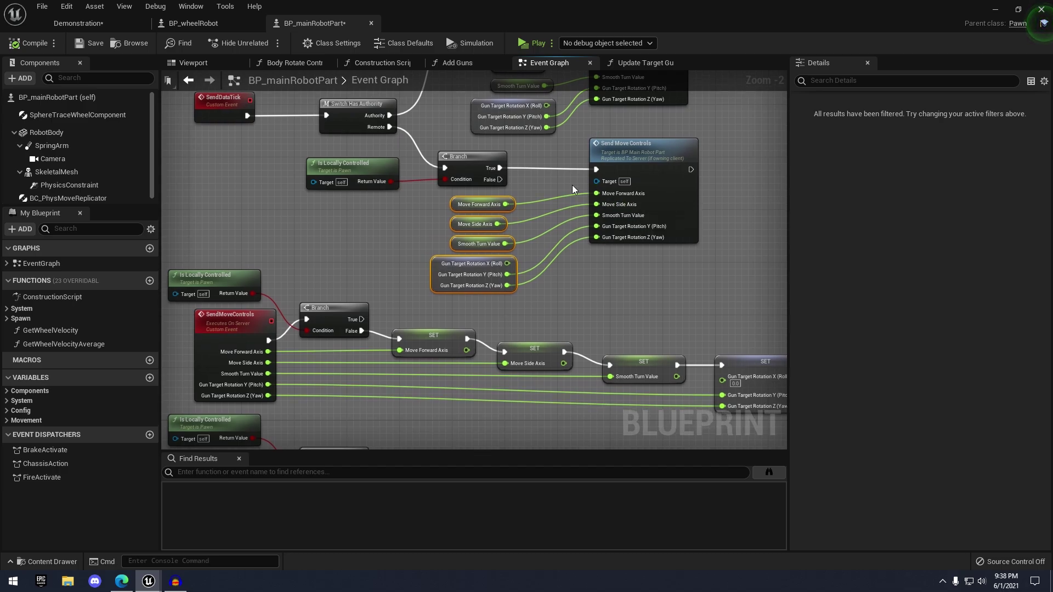
click(565, 295)
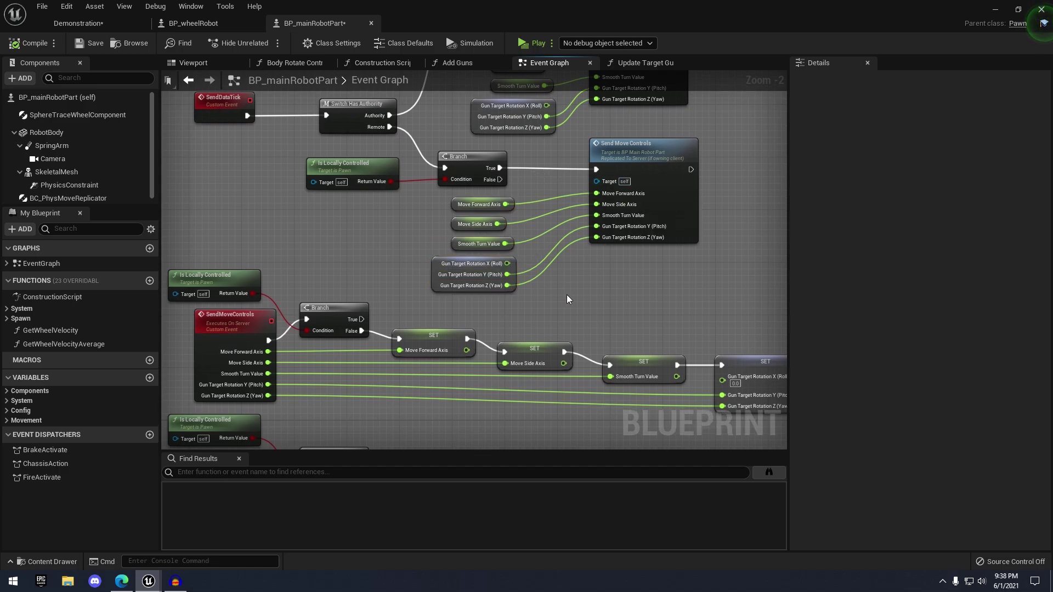
Follow the control values from the Send Move Controls call to the SendMoveControls server event and its Set nodes.
right_drag(567, 295, 579, 350)
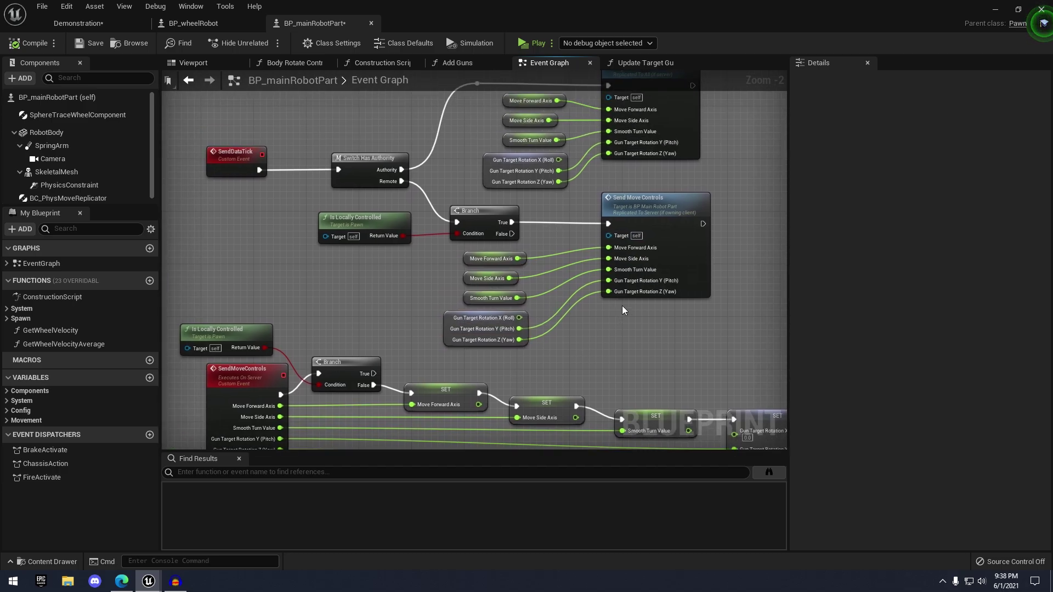
right_drag(643, 315, 646, 336)
scroll(647, 337, up, 2)
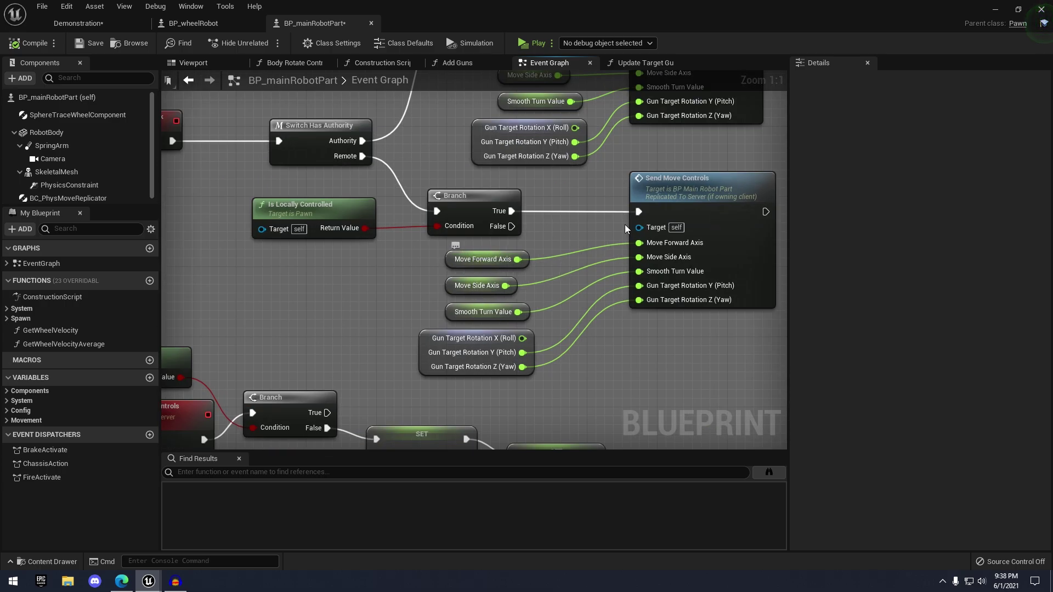
right_drag(604, 249, 670, 177)
right_drag(456, 251, 516, 162)
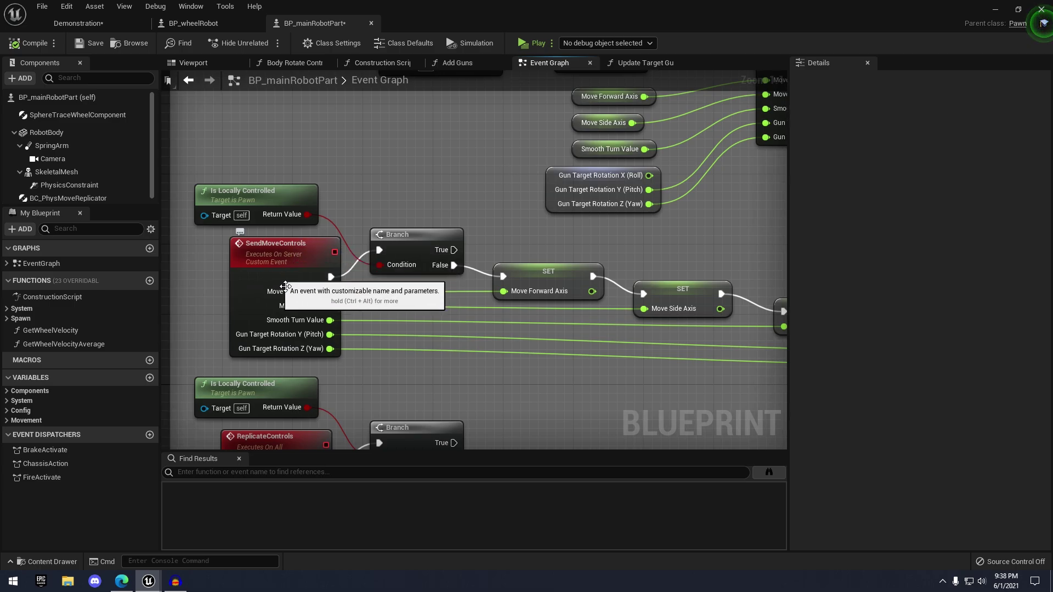
right_drag(442, 233, 337, 320)
right_drag(555, 240, 553, 215)
scroll(554, 216, down, 1)
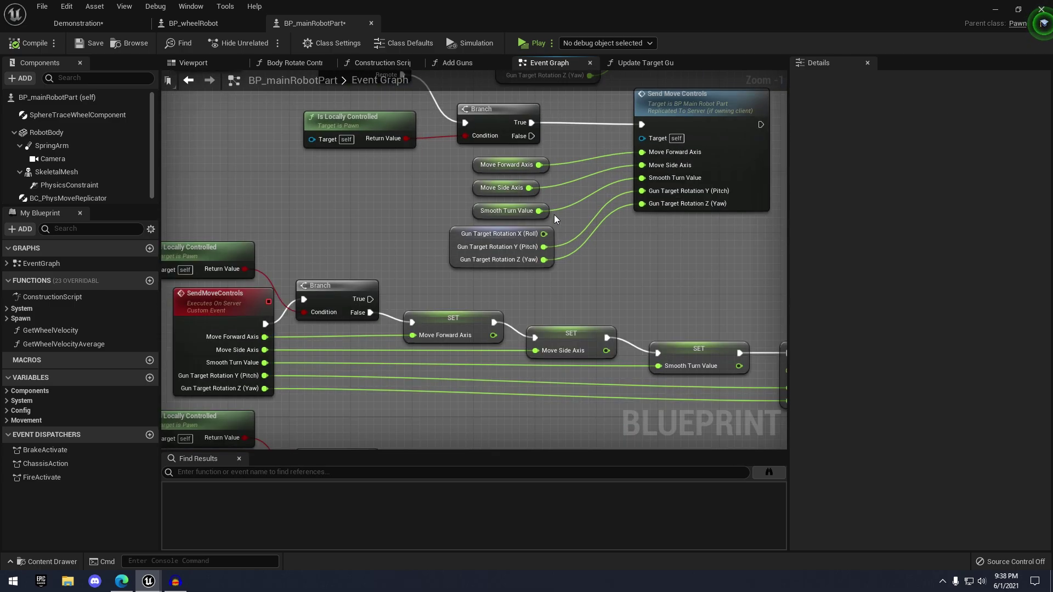
scroll(519, 222, down, 5)
scroll(539, 238, up, 4)
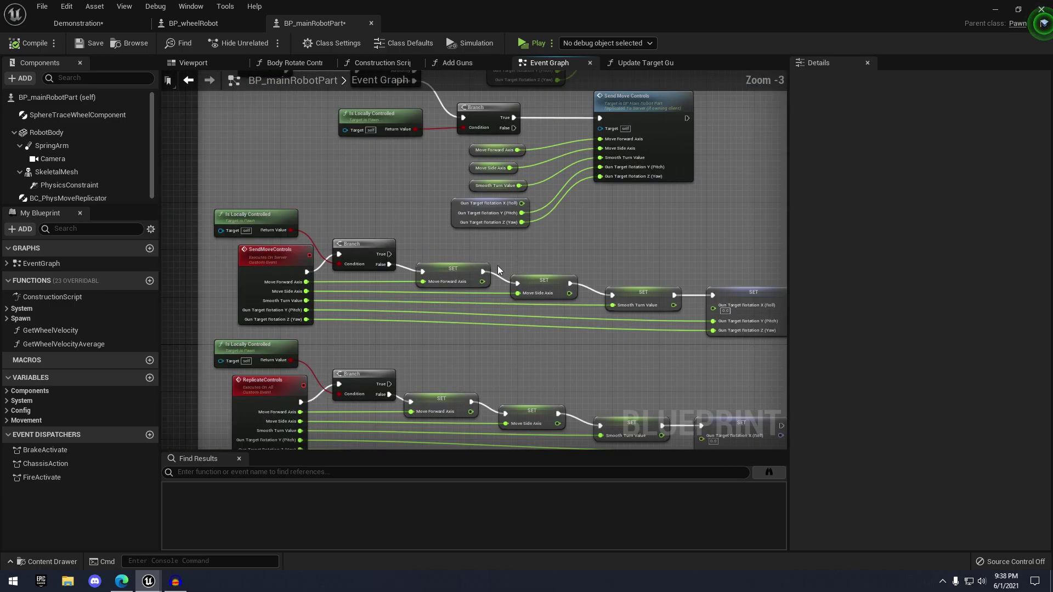
Look over the setup and Event tick groups in the event graph again and go back to the Demonstration level.
scroll(498, 266, down, 4)
right_drag(452, 201, 622, 261)
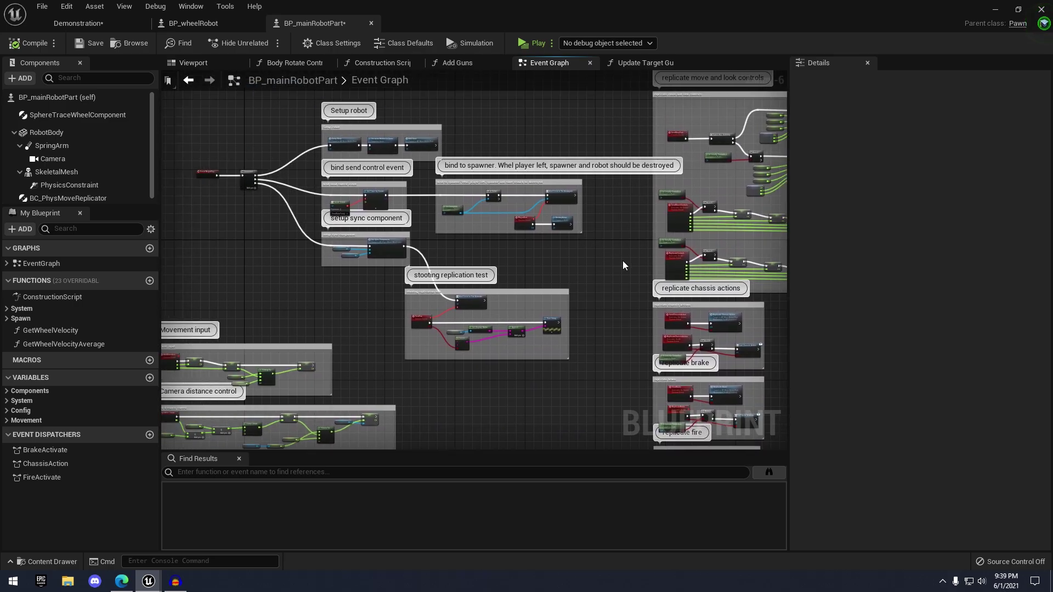
scroll(502, 146, down, 2)
right_drag(444, 233, 616, 244)
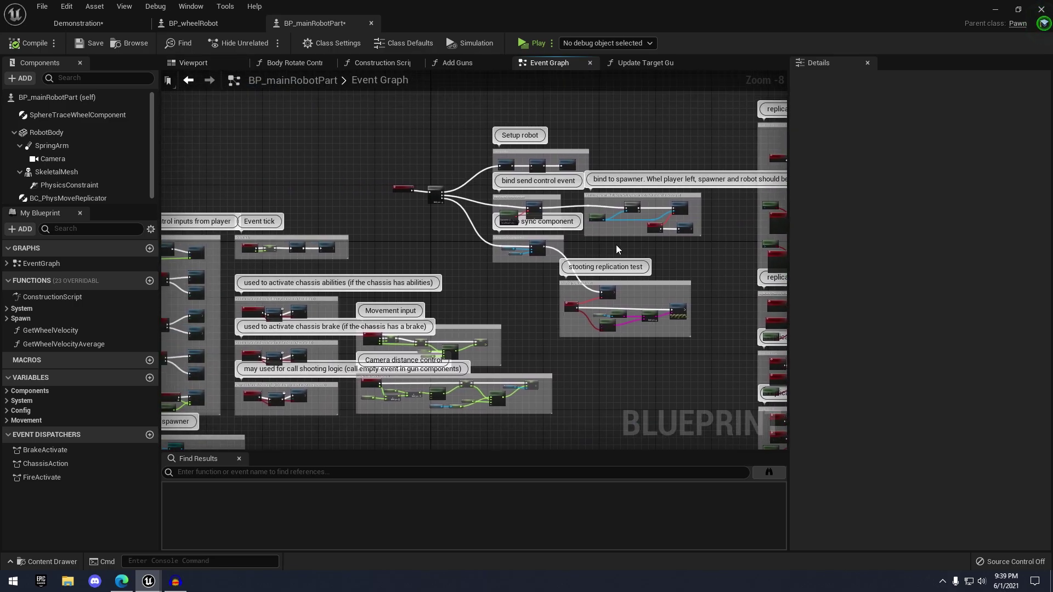
scroll(613, 241, up, 3)
right_drag(577, 181, 734, 172)
scroll(578, 155, up, 2)
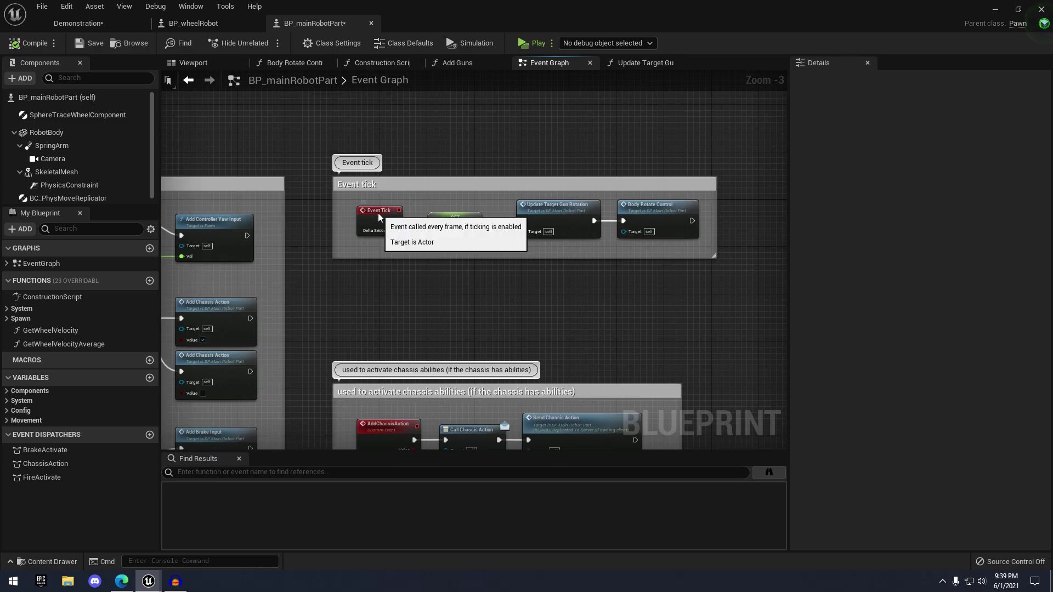
scroll(464, 147, down, 3)
right_drag(535, 138, 494, 152)
scroll(494, 152, down, 1)
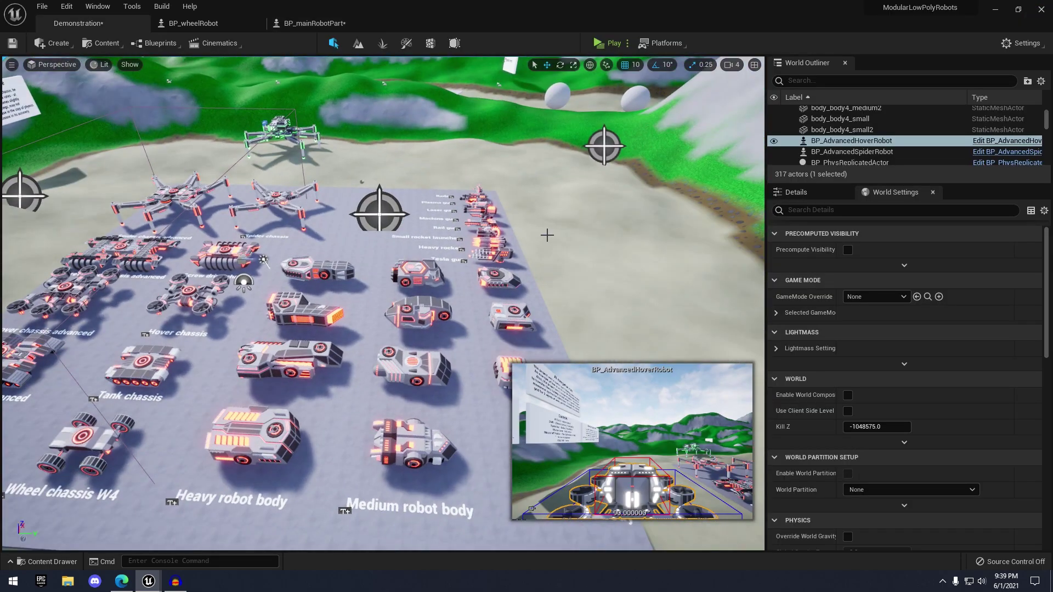
right_drag(548, 235, 506, 242)
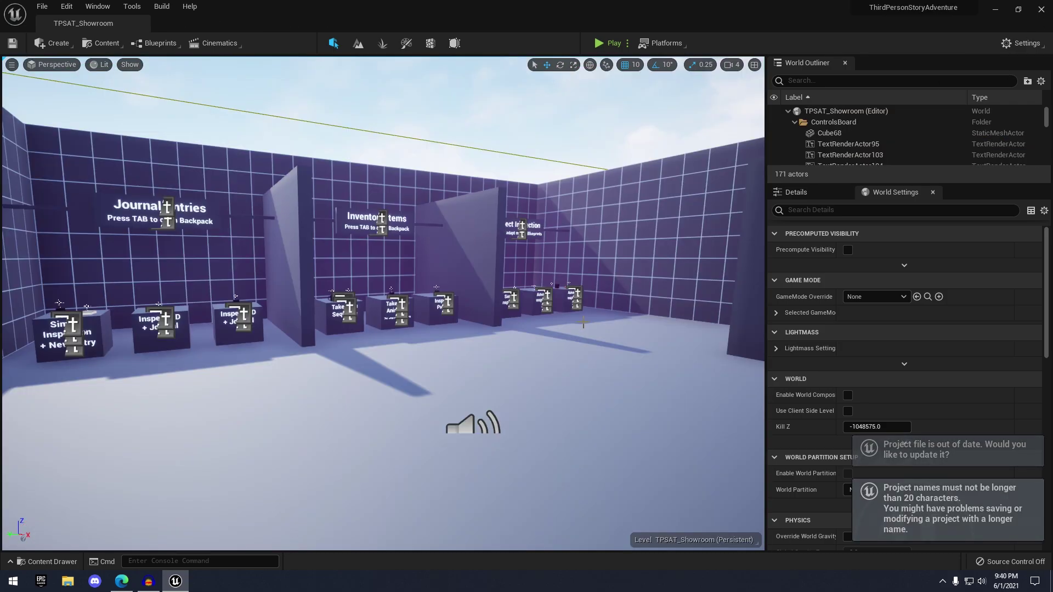
Look around the TPSAT_Showroom level in the ThirdPersonStoryAdventure project and start playing it in the editor.
right_drag(583, 323, 560, 305)
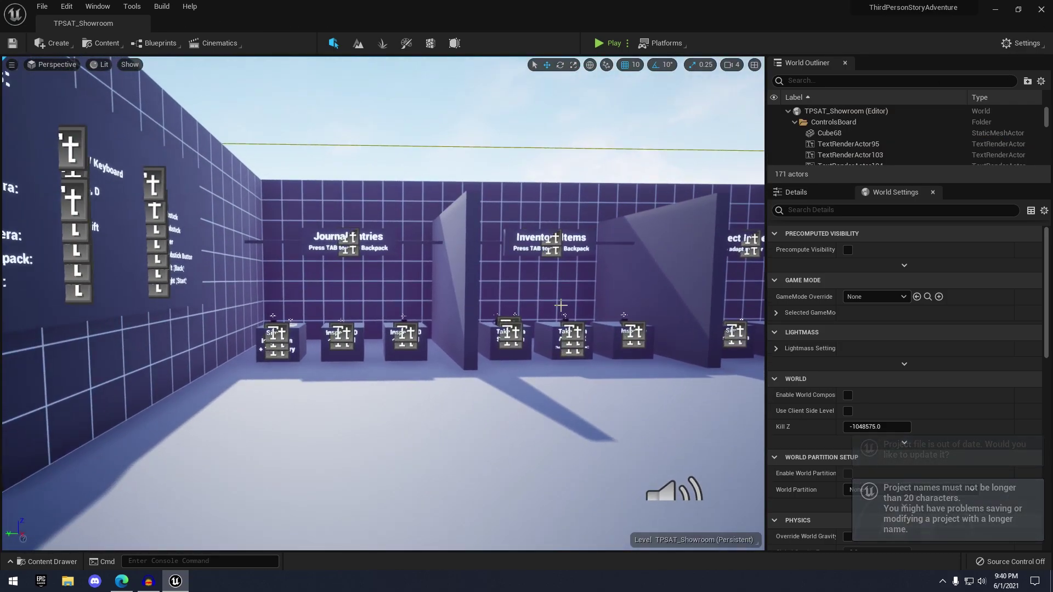
right_drag(570, 263, 504, 267)
right_drag(547, 236, 503, 226)
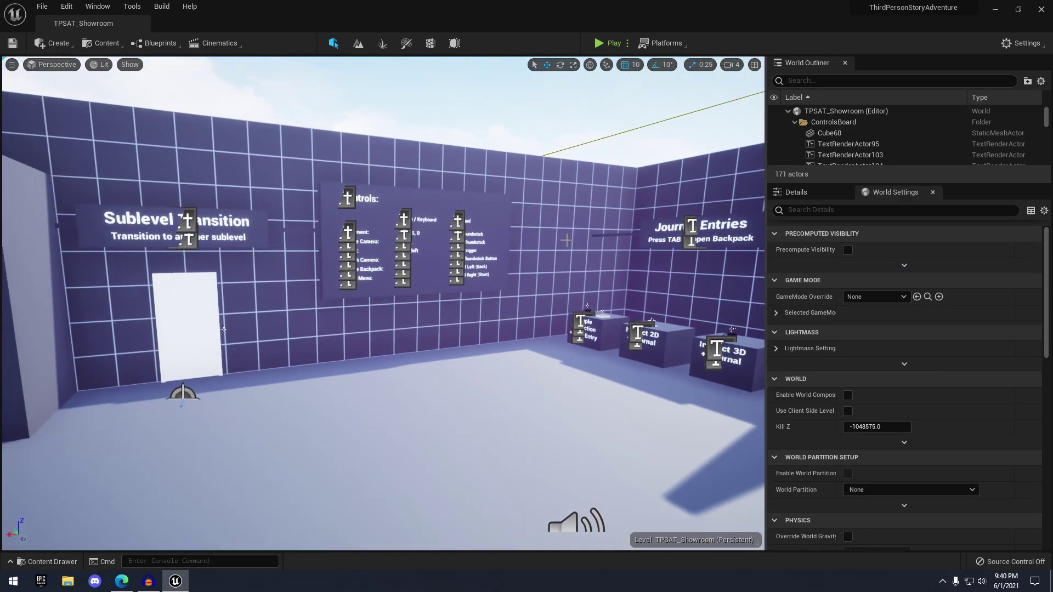
right_drag(447, 287, 493, 285)
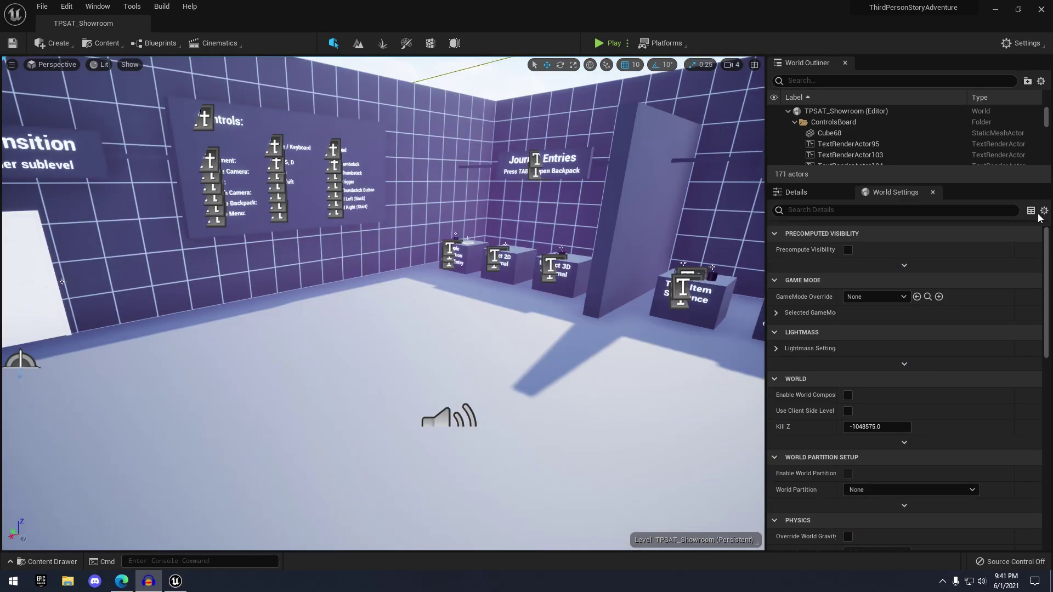
right_drag(761, 258, 668, 260)
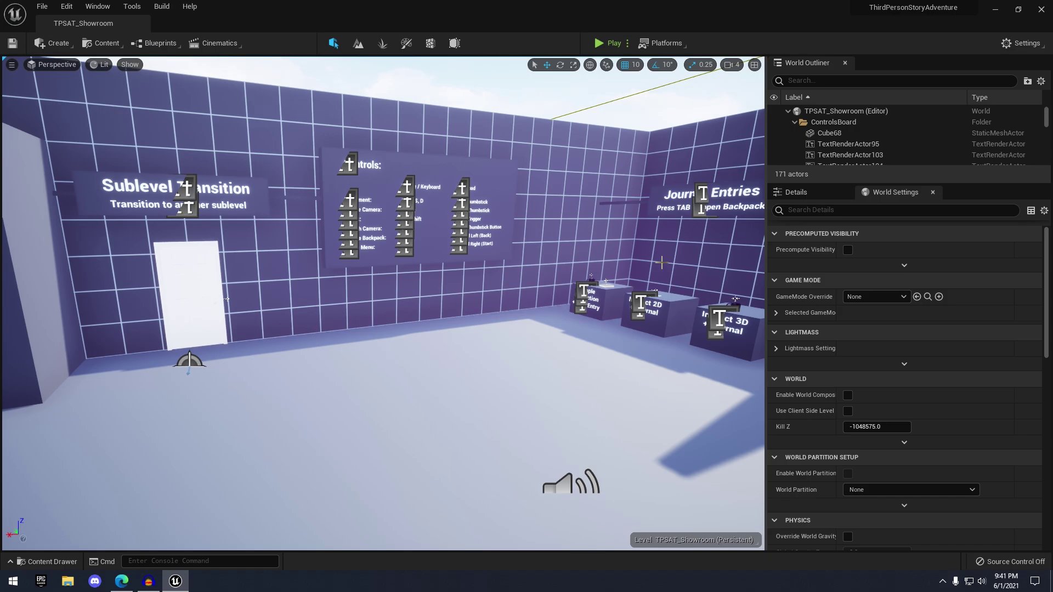
right_drag(770, 229, 614, 32)
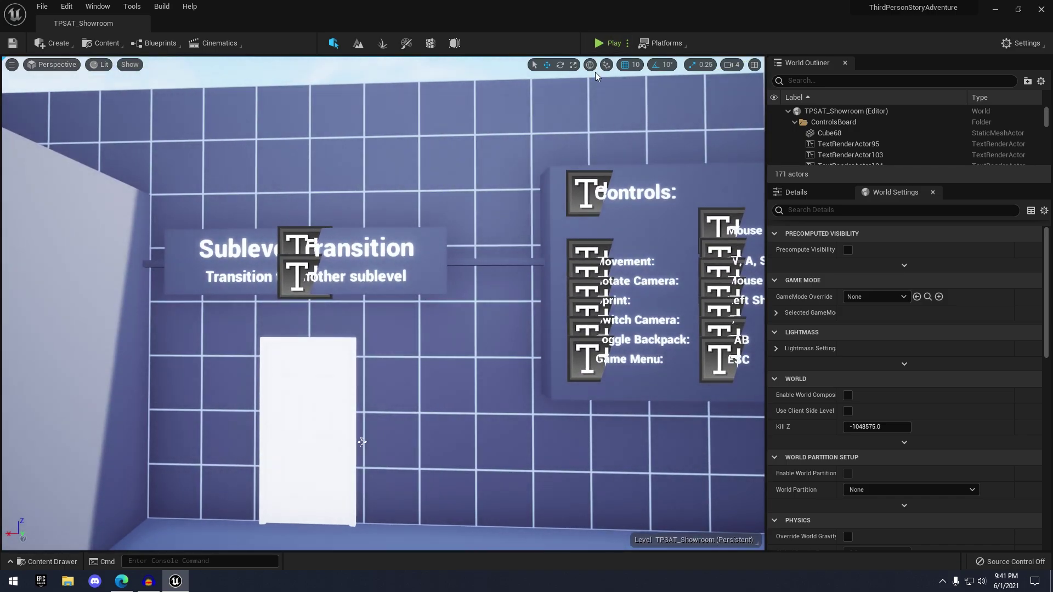
key(alt+p)
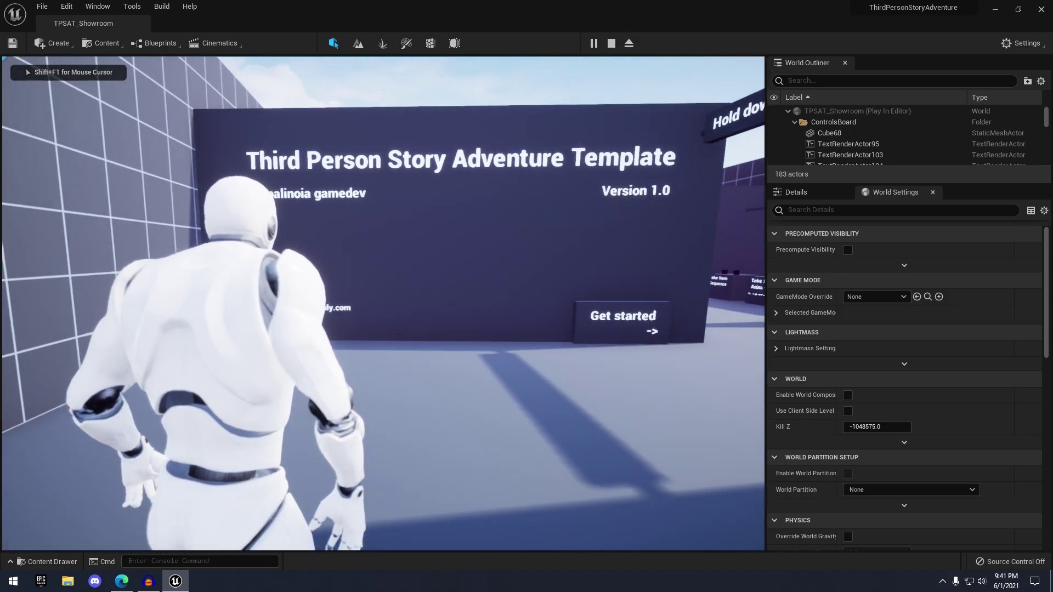
Walk the character around the showroom start area, looking at the title wall, the Level Transition door and the Object Inspection section.
key(w)
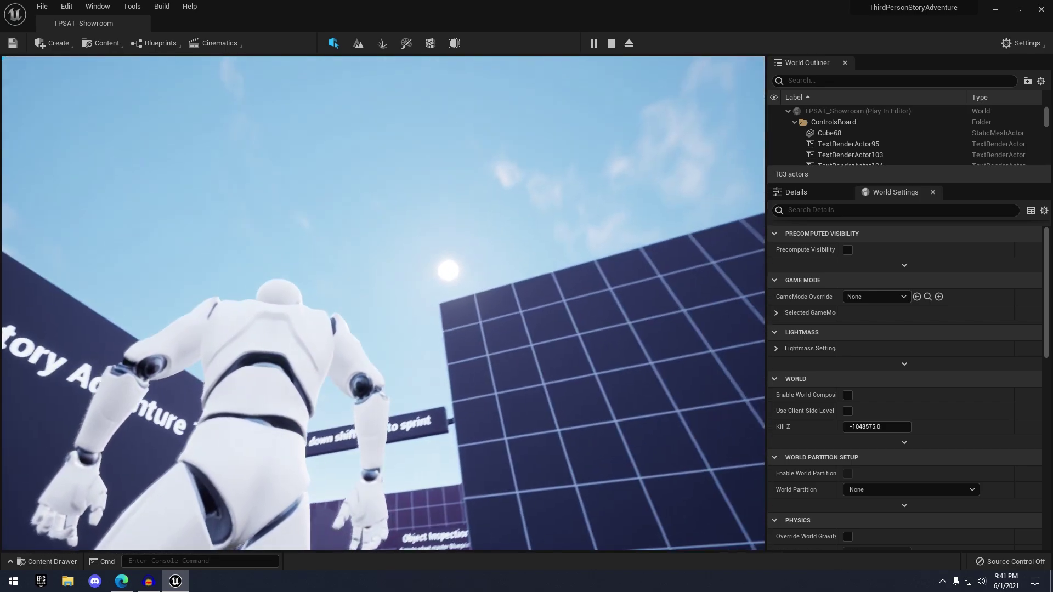
key(w)
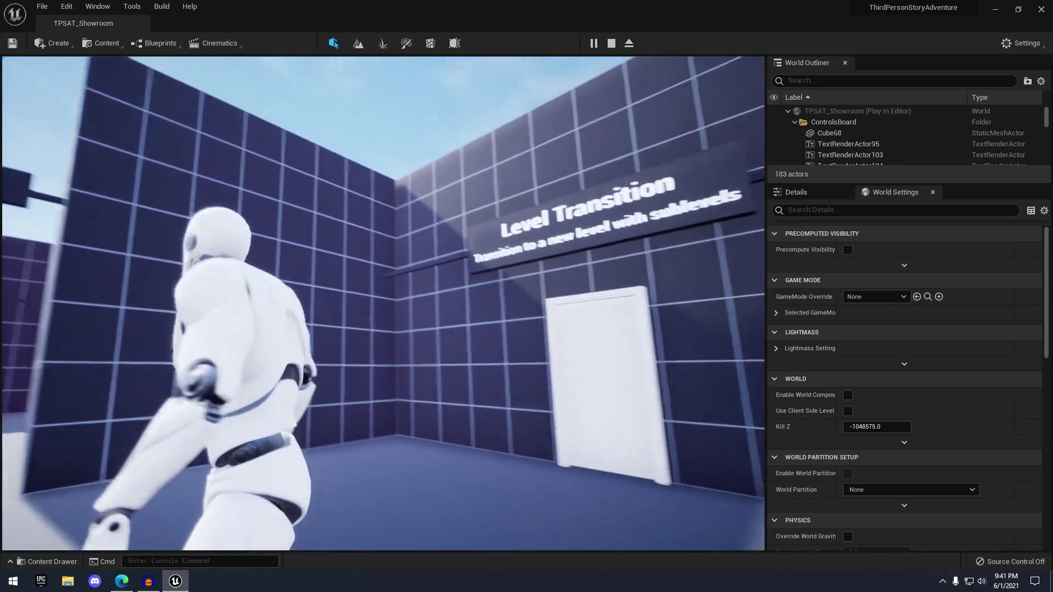
key(w)
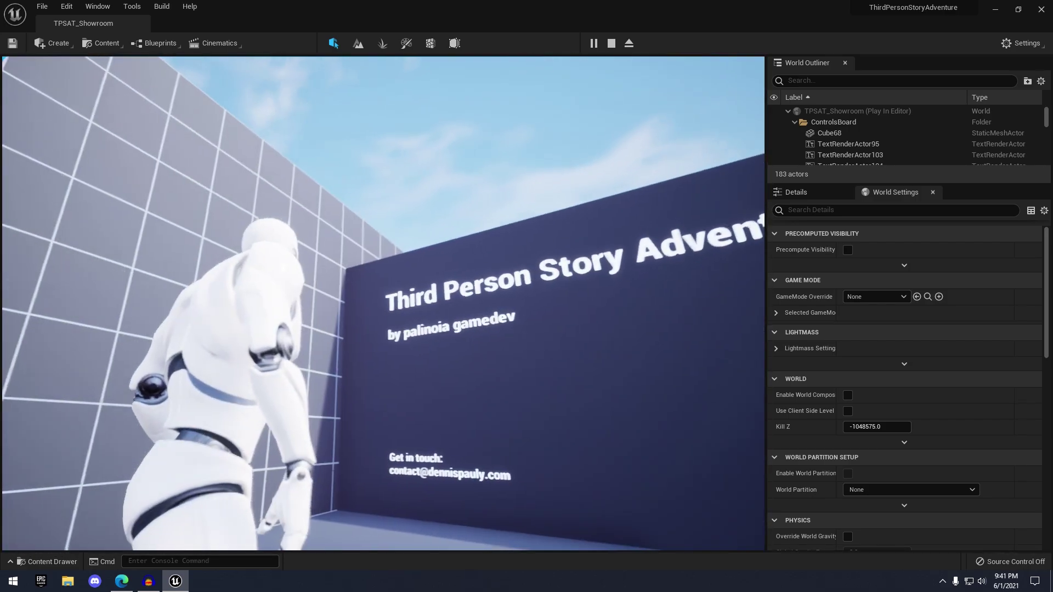
key(w)
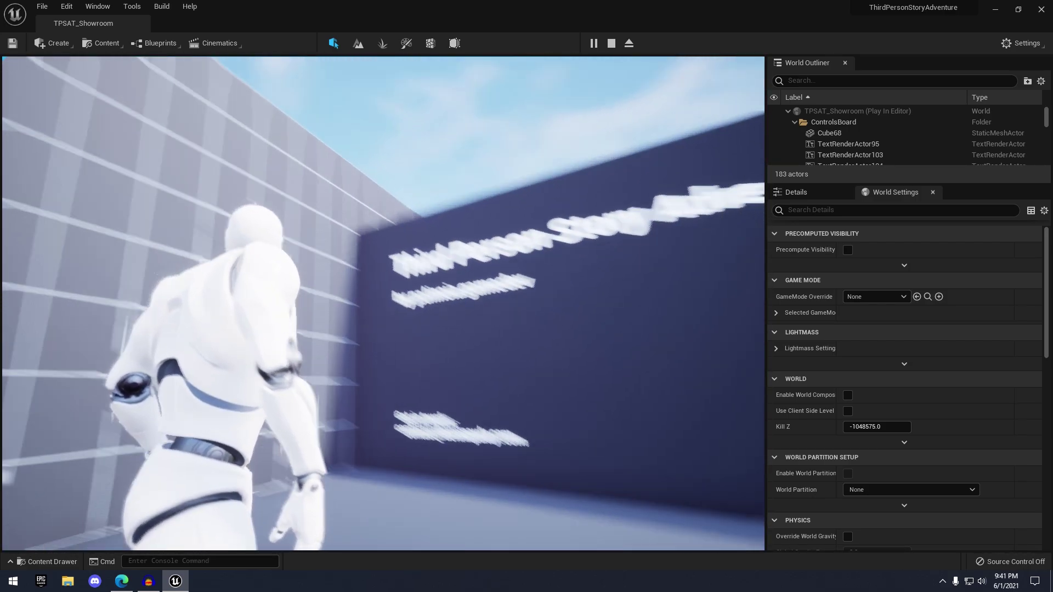
key(w)
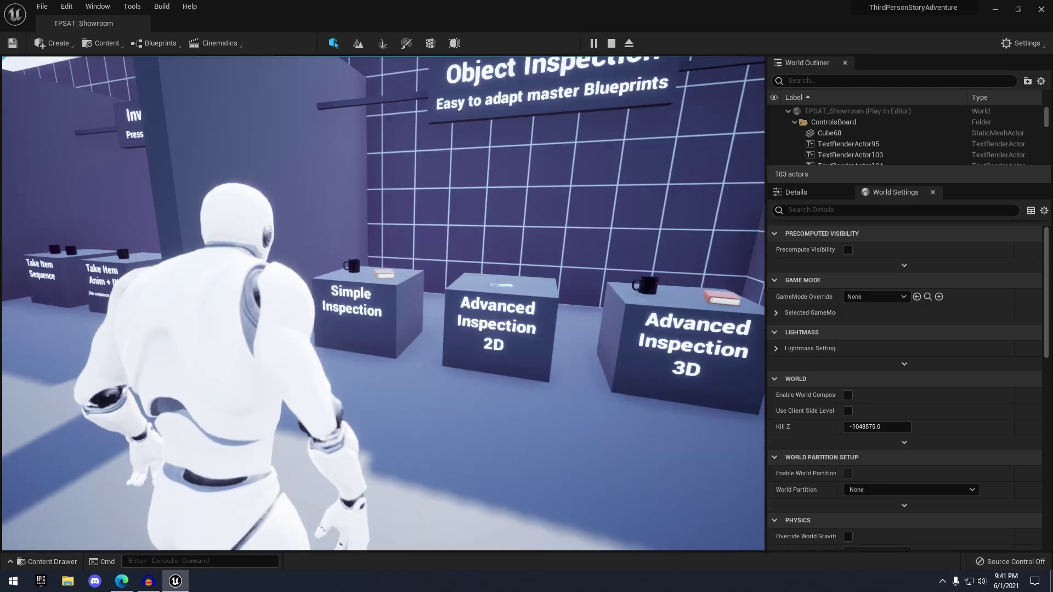
Inspect the book on the Simple Inspection stand and the pictures on the Advanced Inspection 2D stand, and return to the showroom view.
key(w)
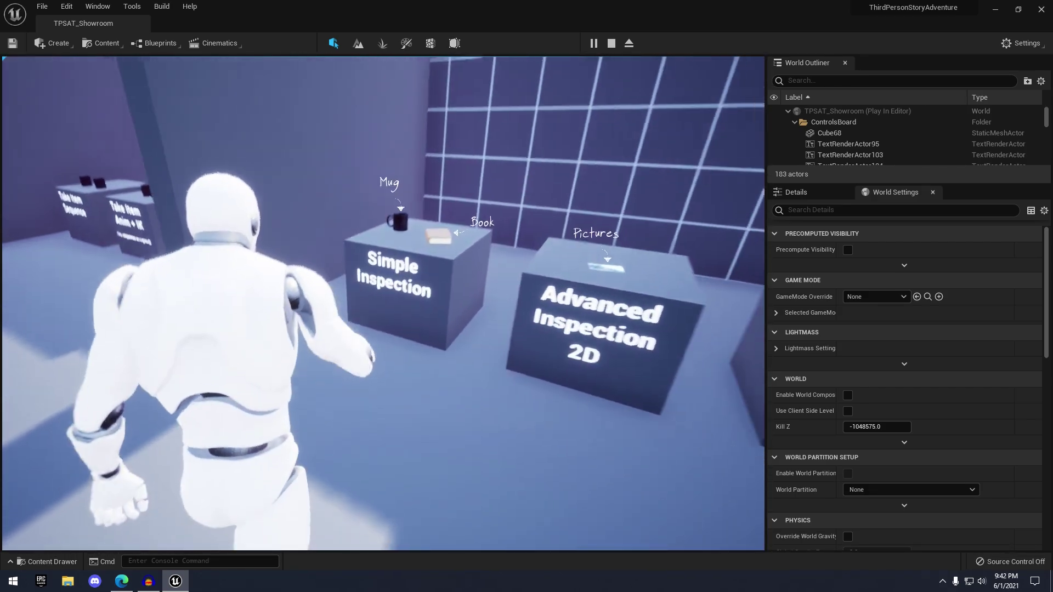
key(w)
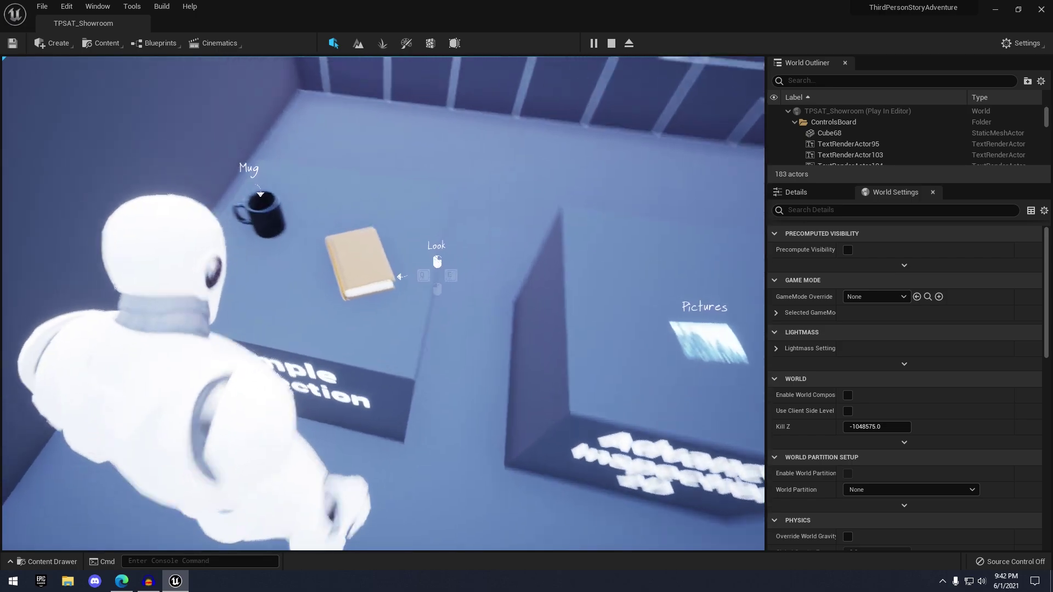
key(d)
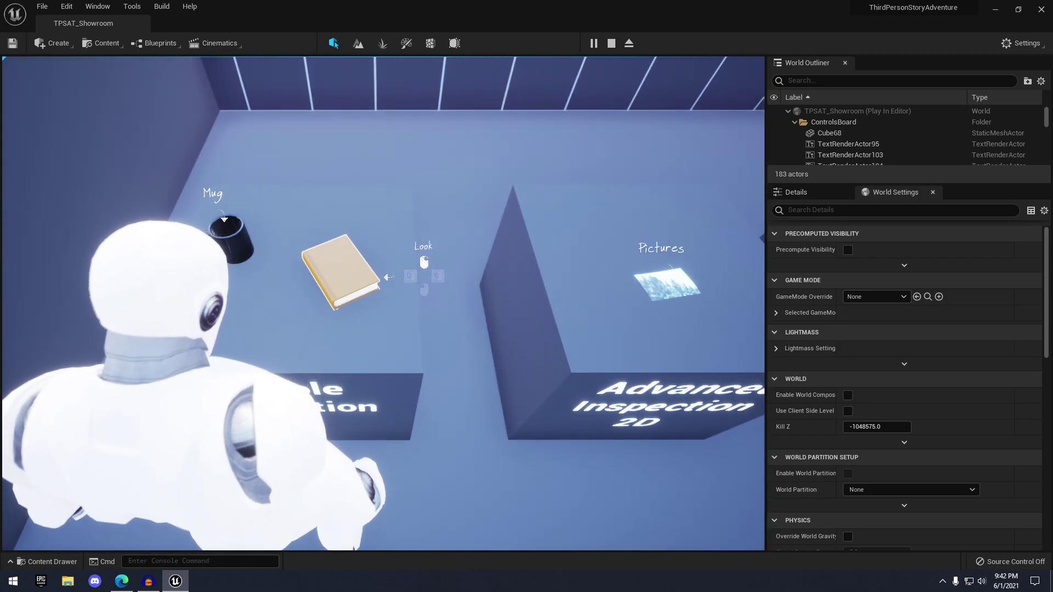
click(384, 303)
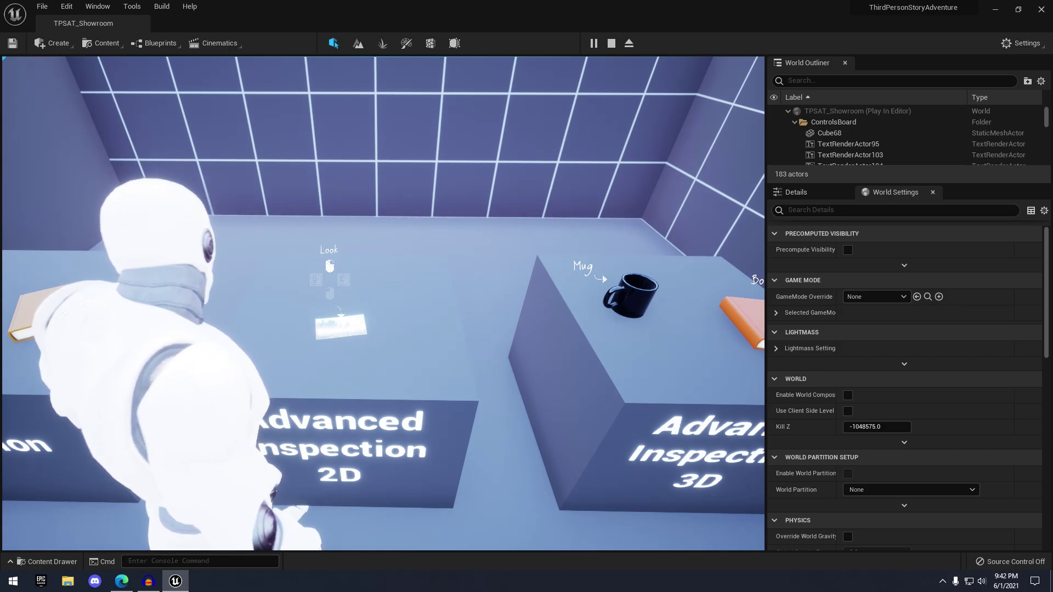
right_click(383, 303)
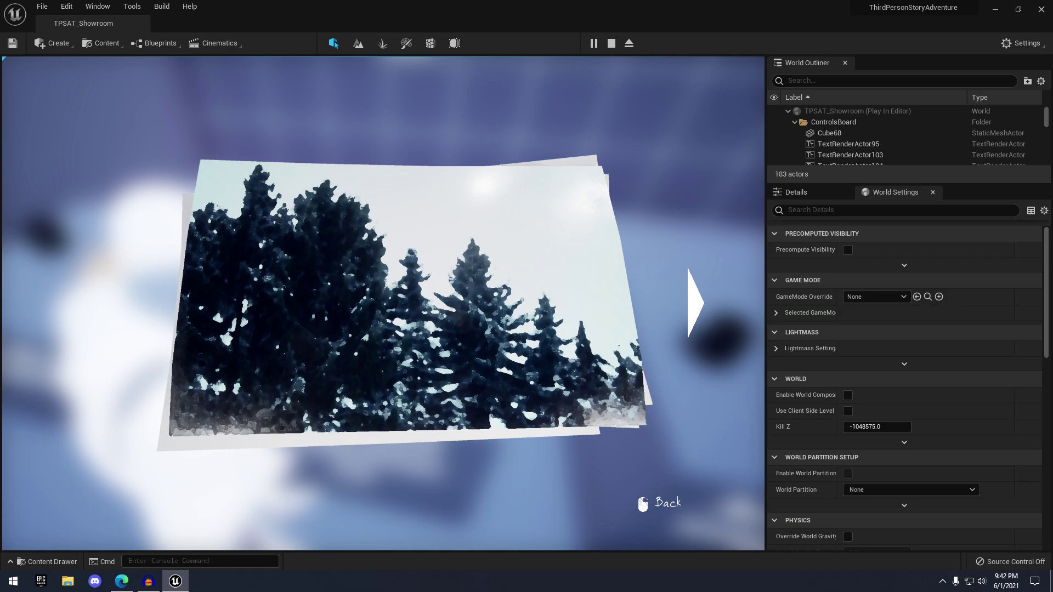
right_click(384, 303)
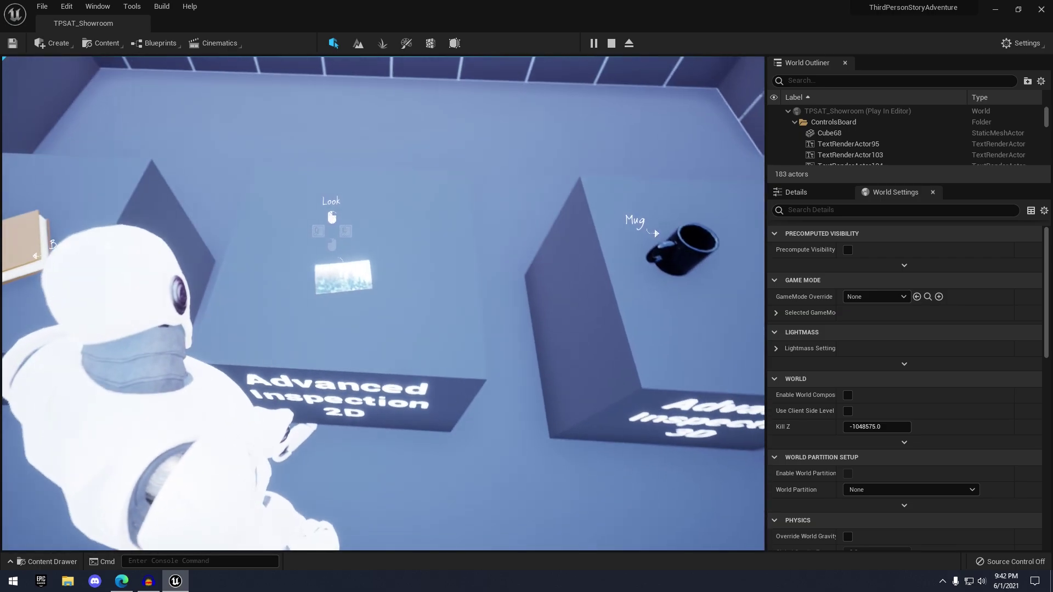
Inspect the book and the mug on the Advanced Inspection 3D stand, putting each one back.
key(d)
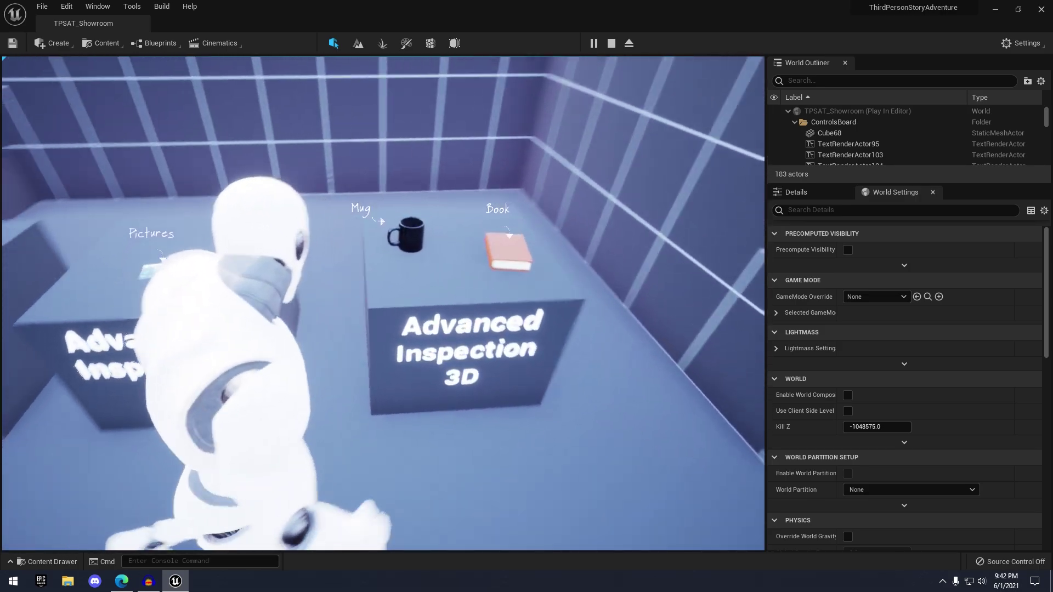
key(w)
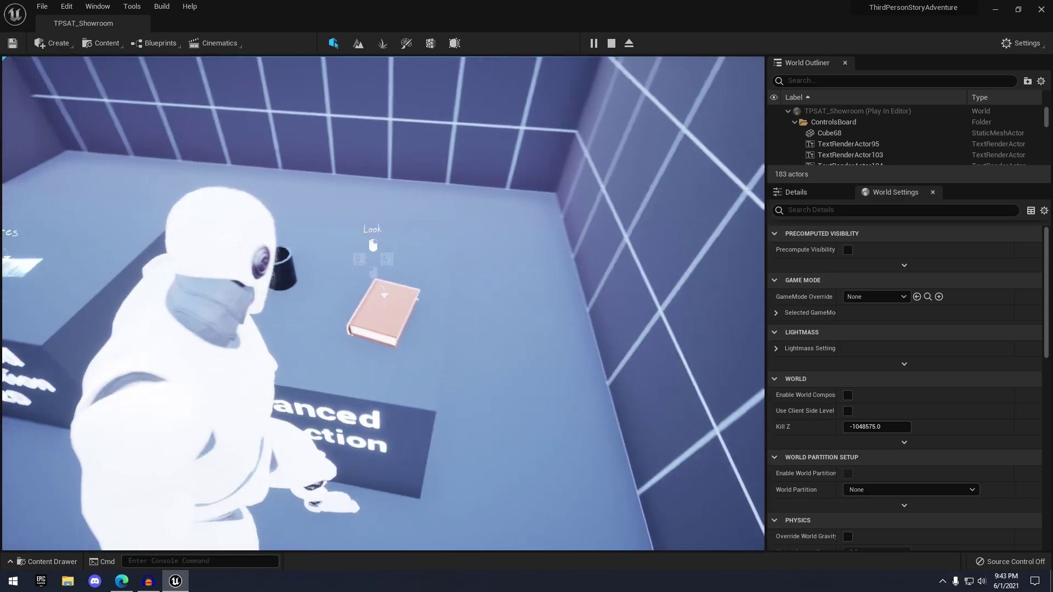
click(383, 304)
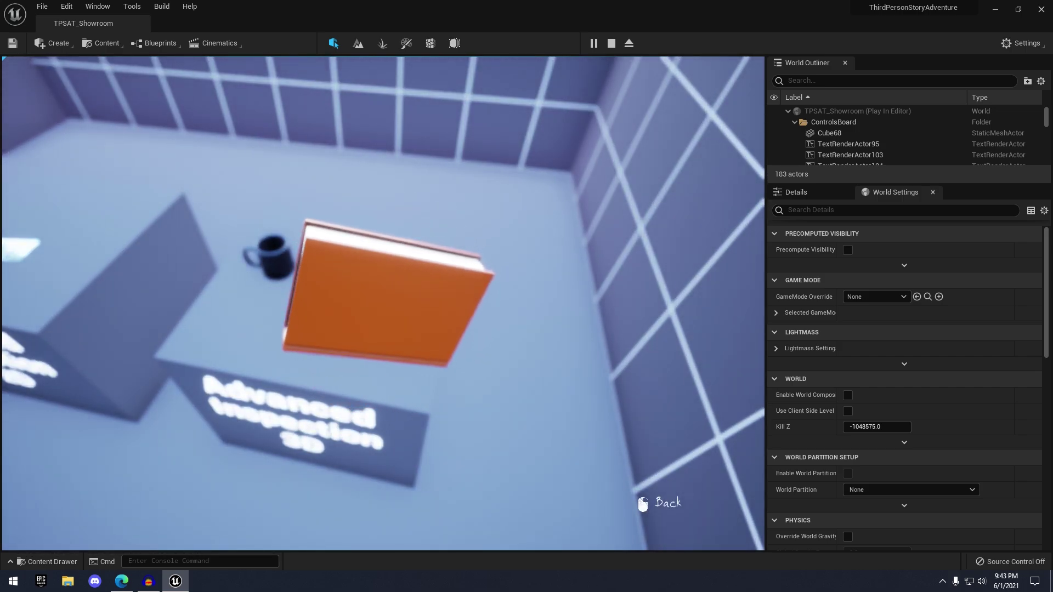
right_click(383, 303)
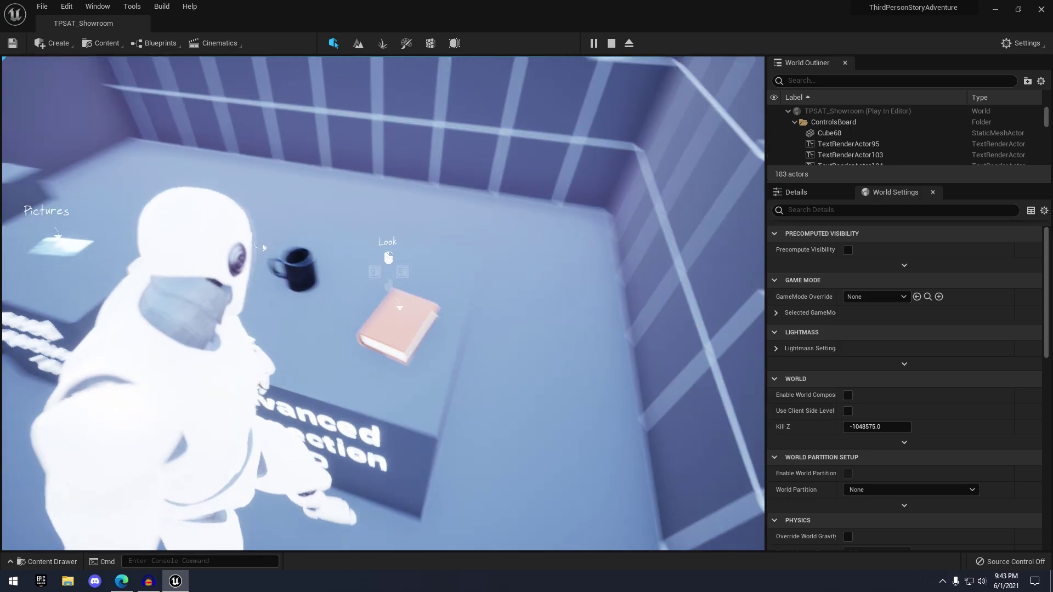
key(w)
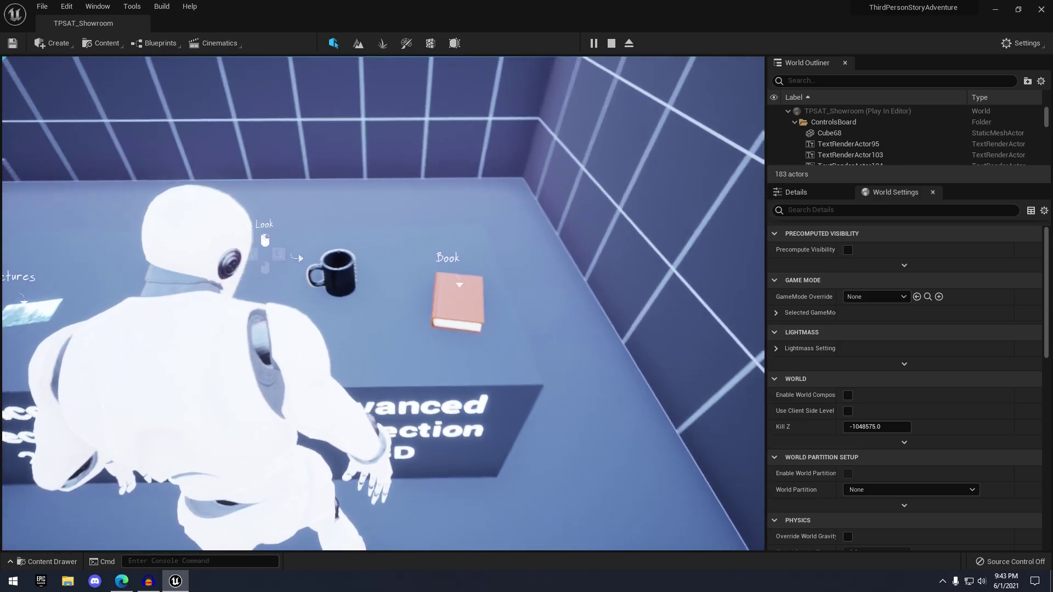
key(e)
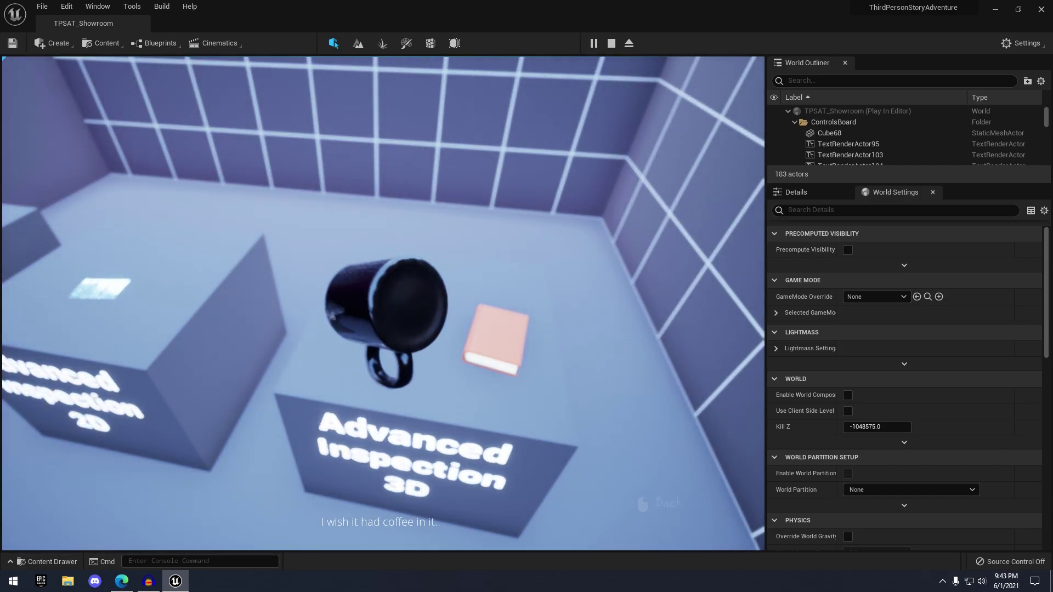
right_click(384, 303)
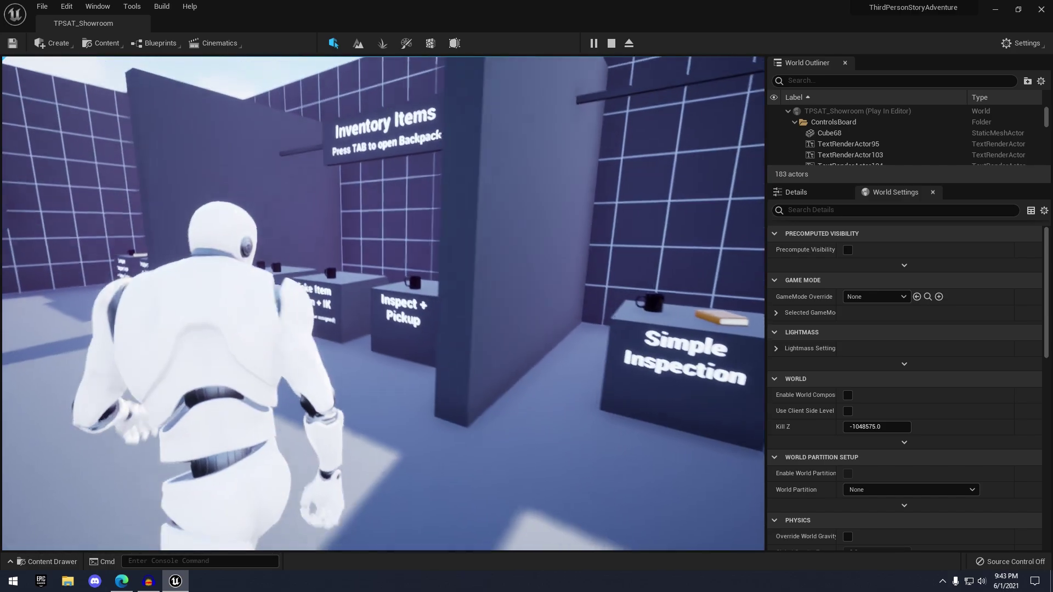
Walk to the Inventory Items area, inspect the mug on the Inspect + Pickup stand and take it.
key(w)
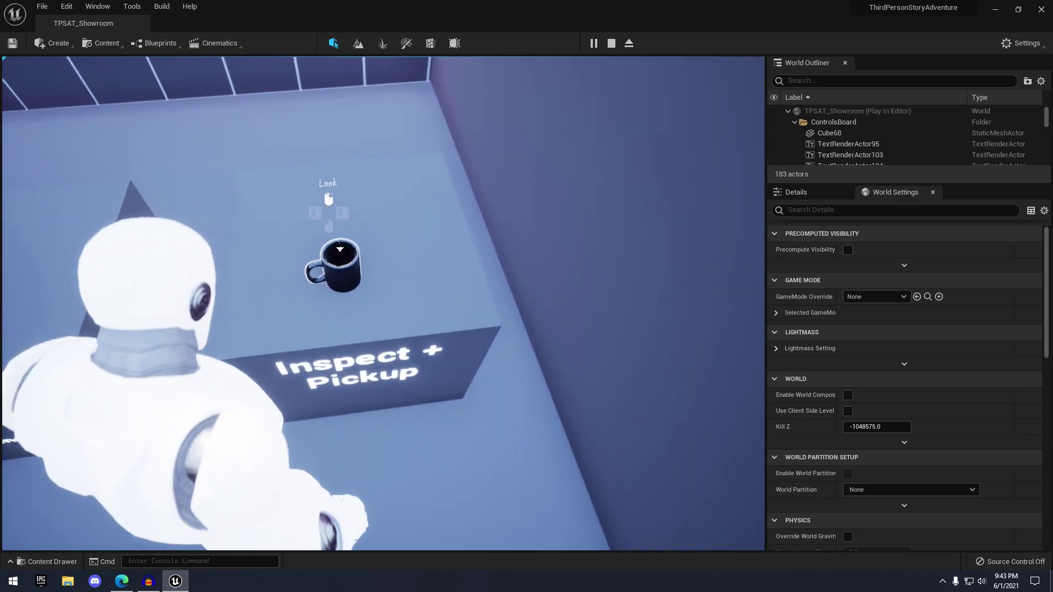
key(e)
key(w)
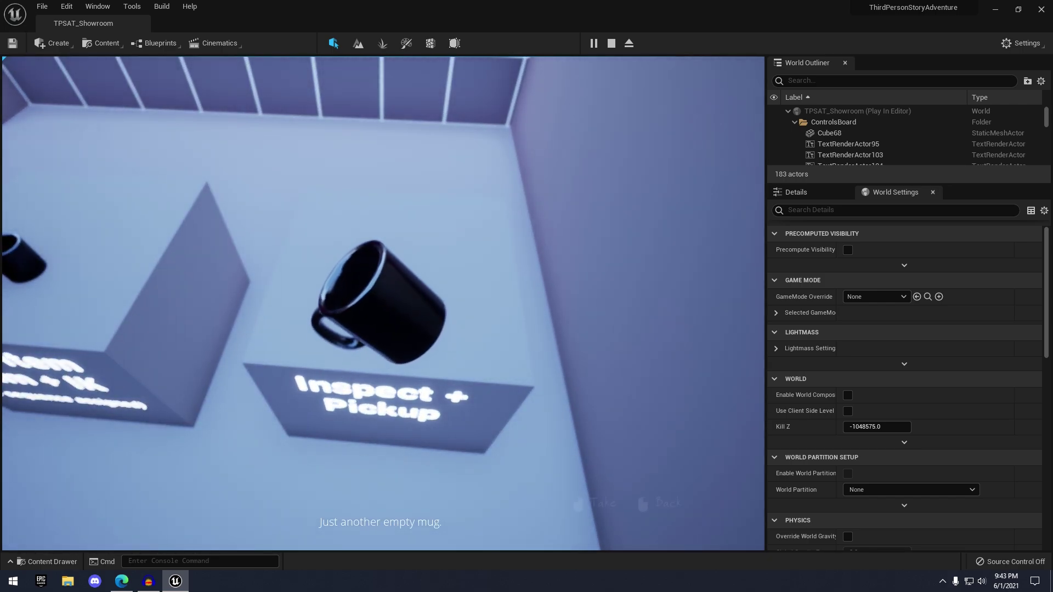
click(383, 303)
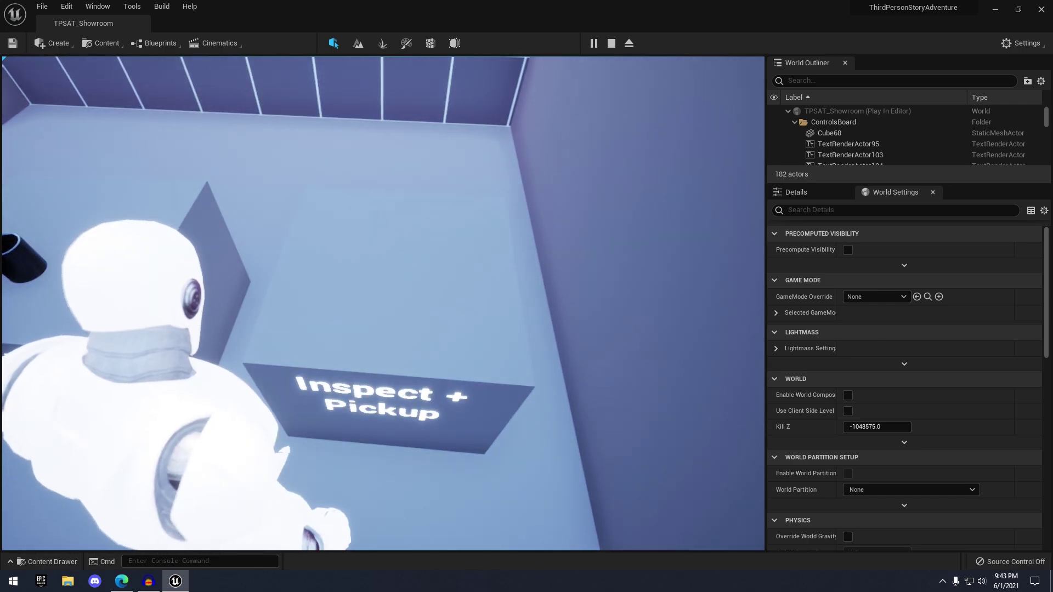
Move to the Take Item Anim + IK stand and take its mug.
key(a)
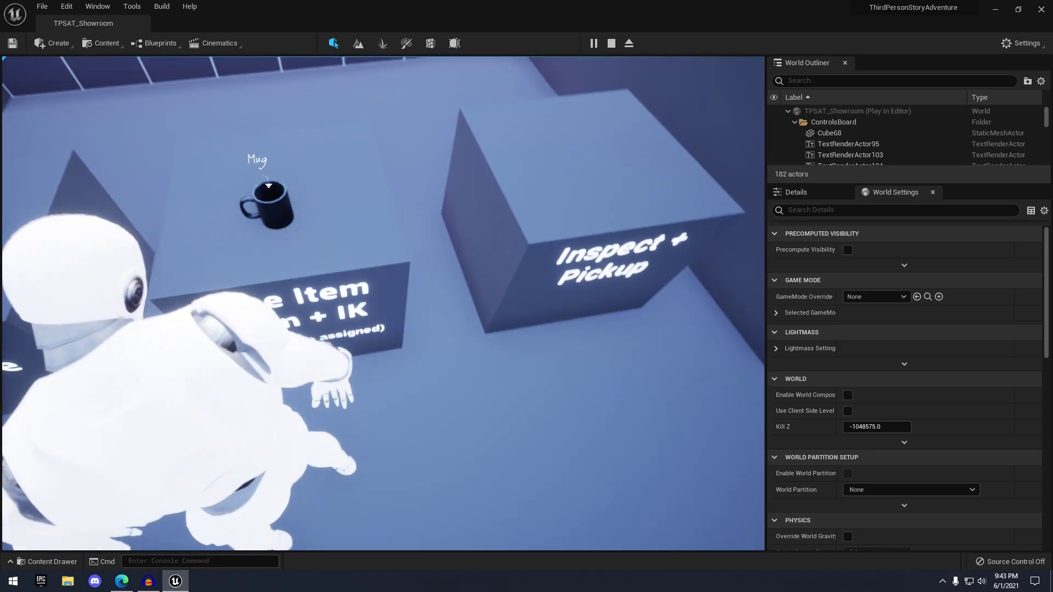
key(s)
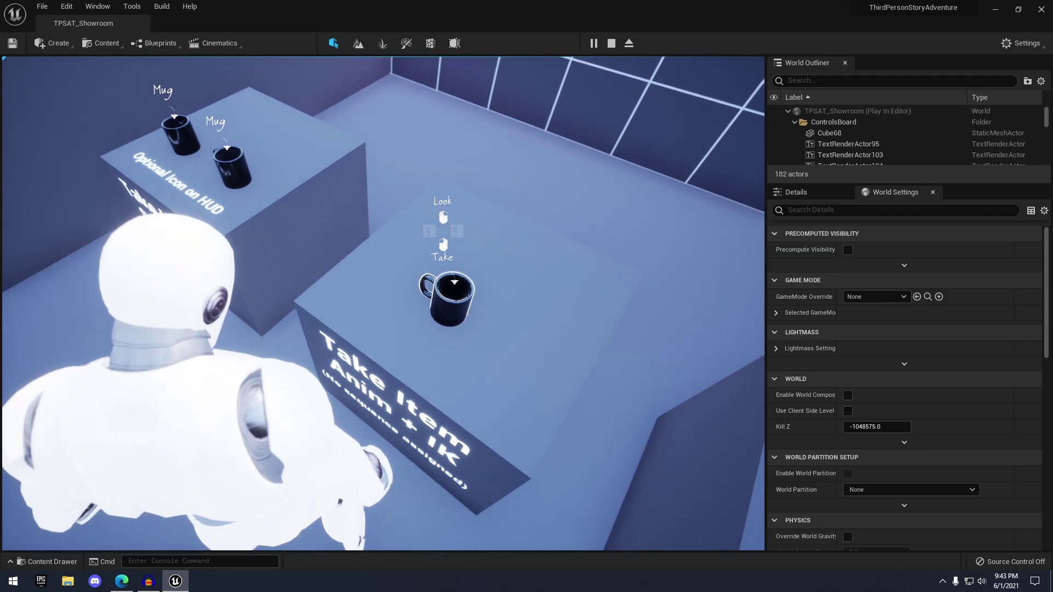
key(w)
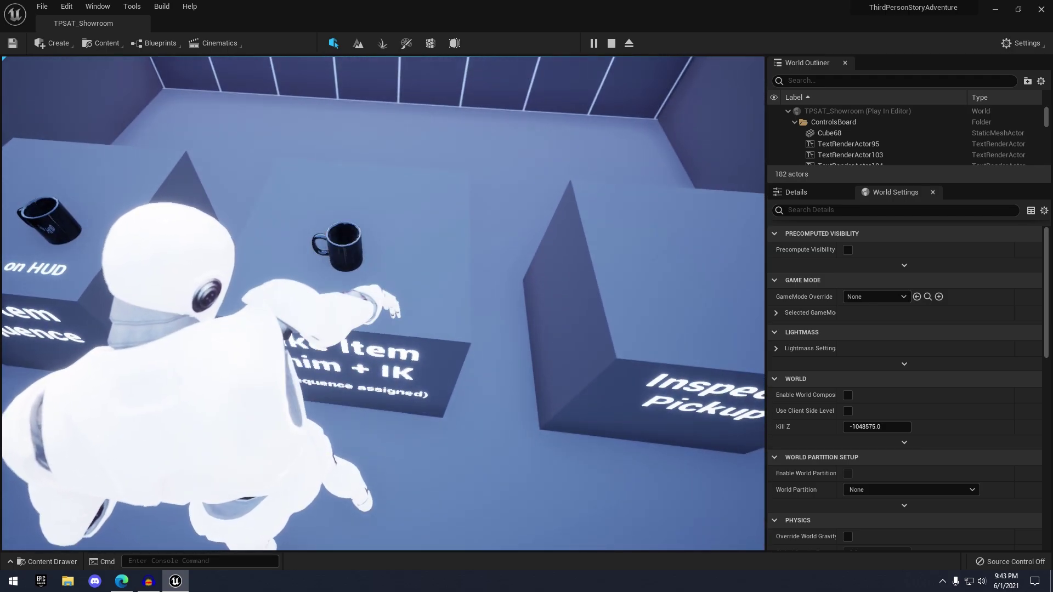
key(a)
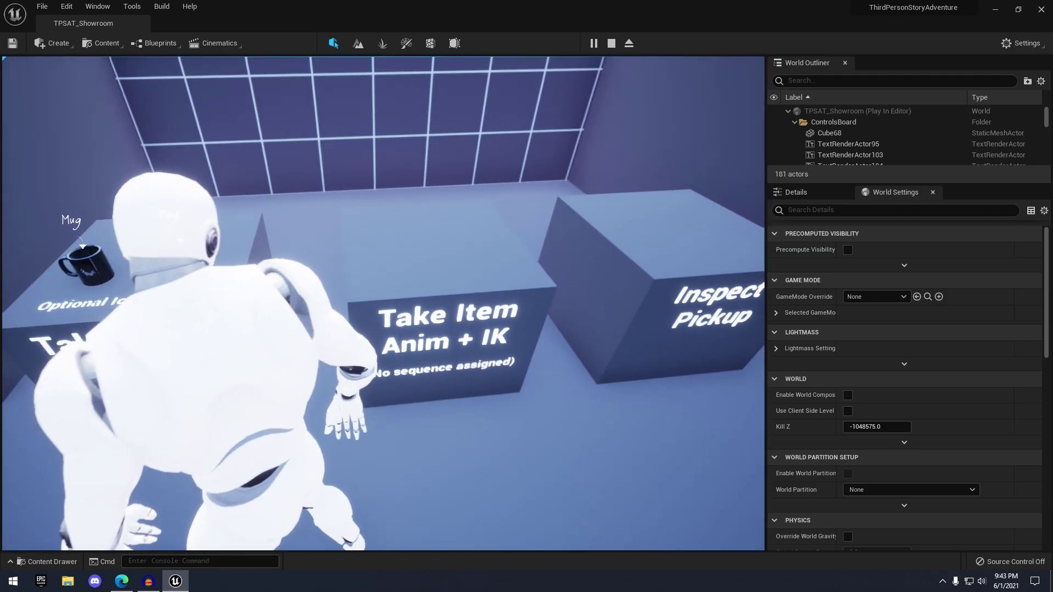
Take both mugs from the Take Item Sequence stand that uses the optional HUD icon.
key(a)
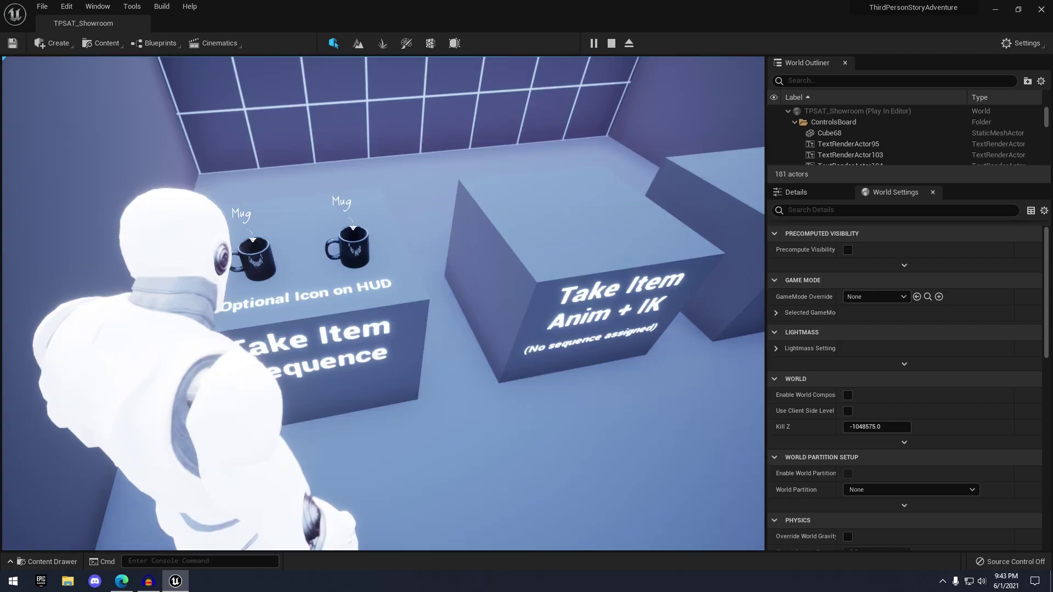
key(d)
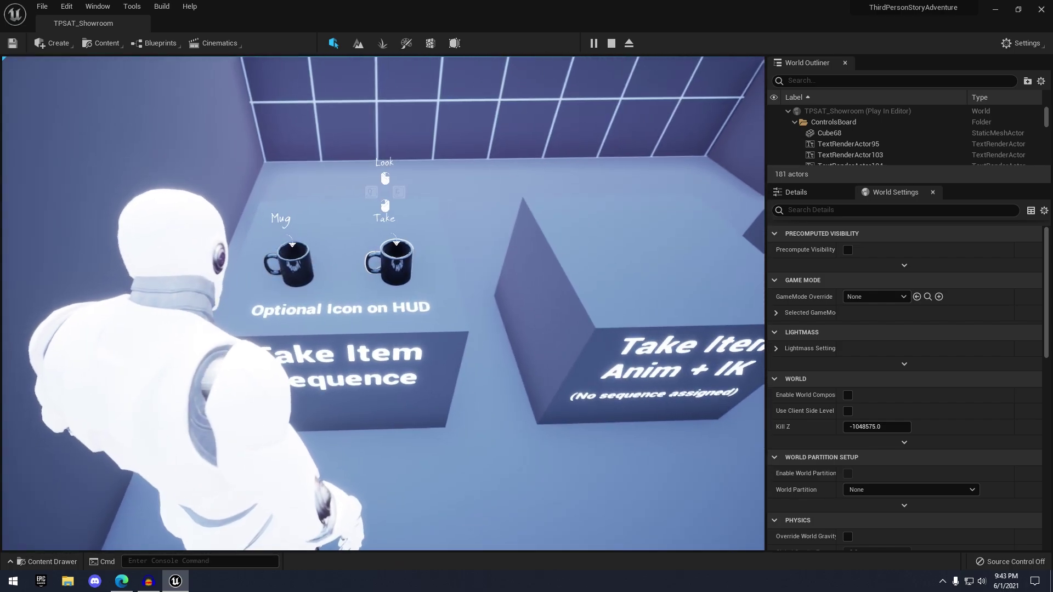
click(383, 303)
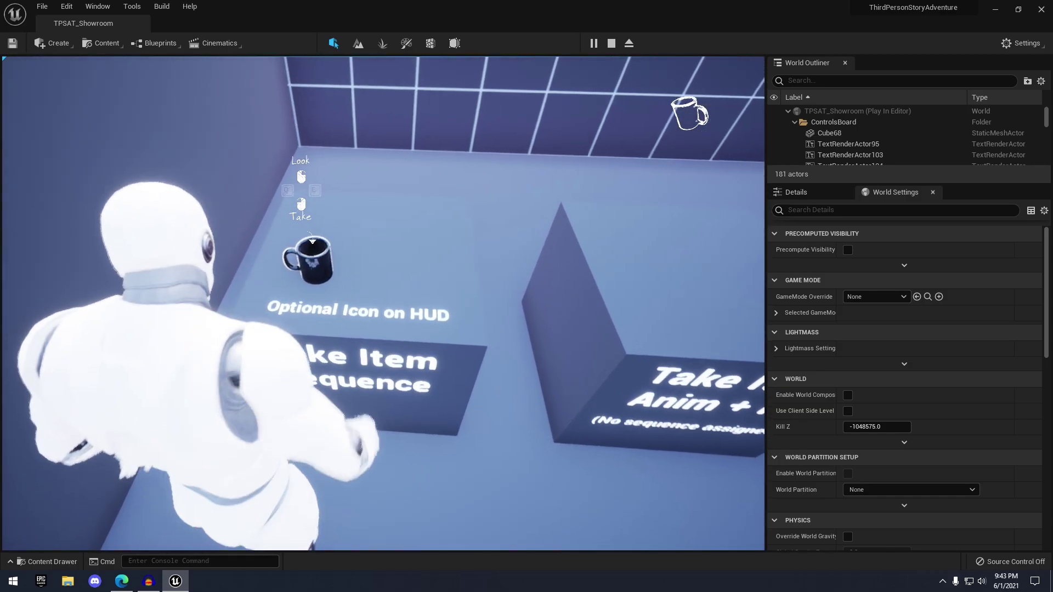
key(e)
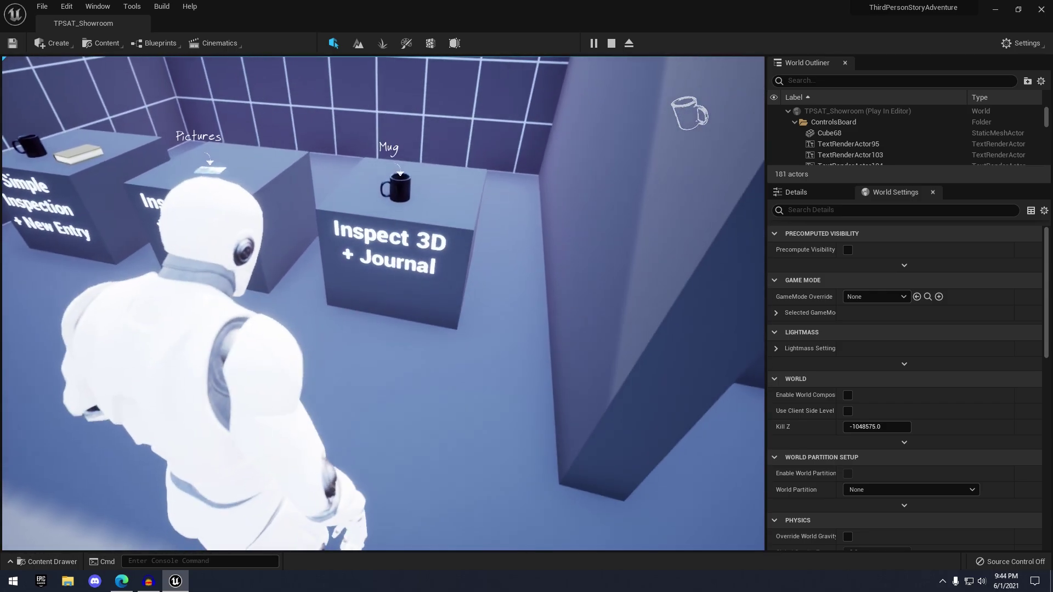
Walk to the Journal Entries area, inspect the mug on the Inspect 3D + Journal stand and put it back.
key(w)
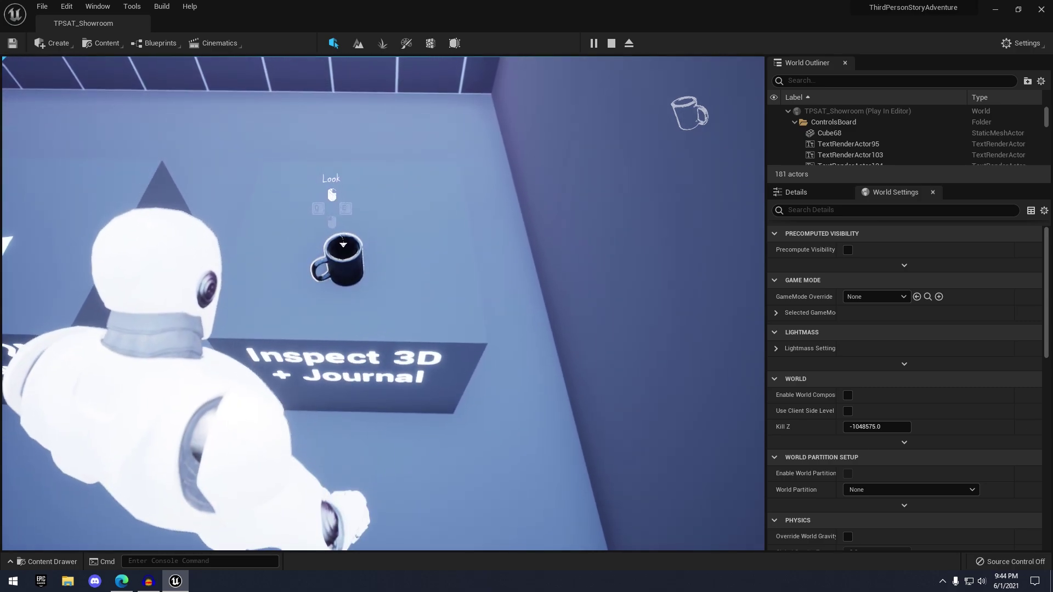
click(384, 303)
key(e)
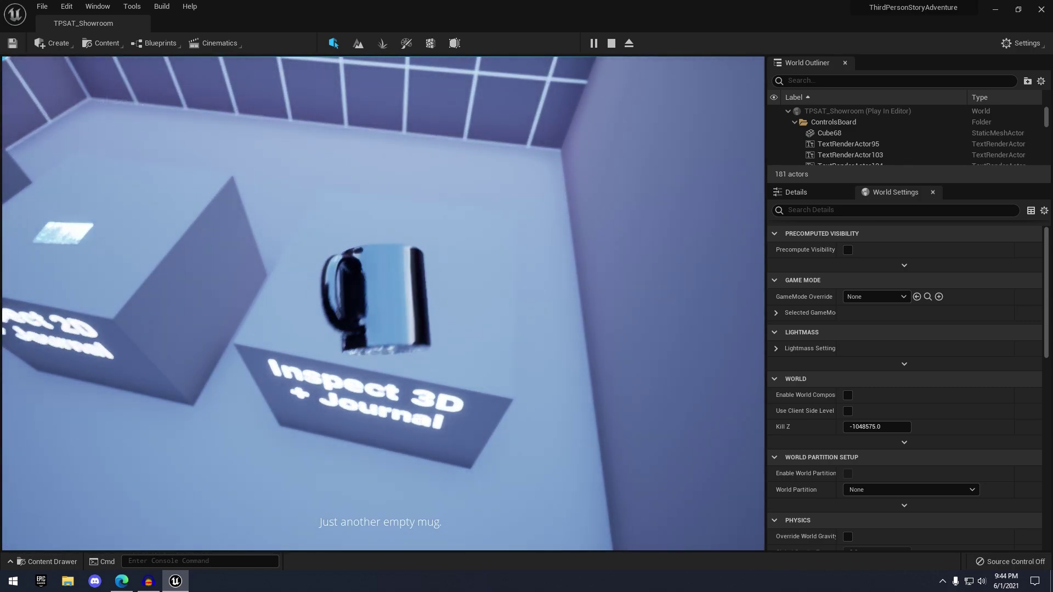
right_click(383, 303)
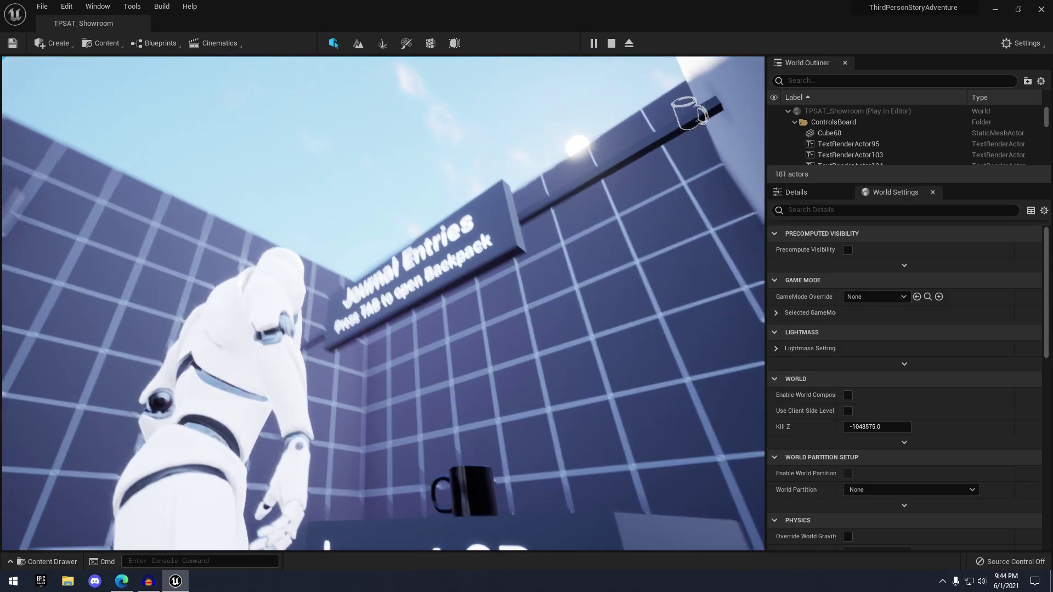
Open the backpack, look at the journal and the inventory, and view the second mug's details.
key(Tab)
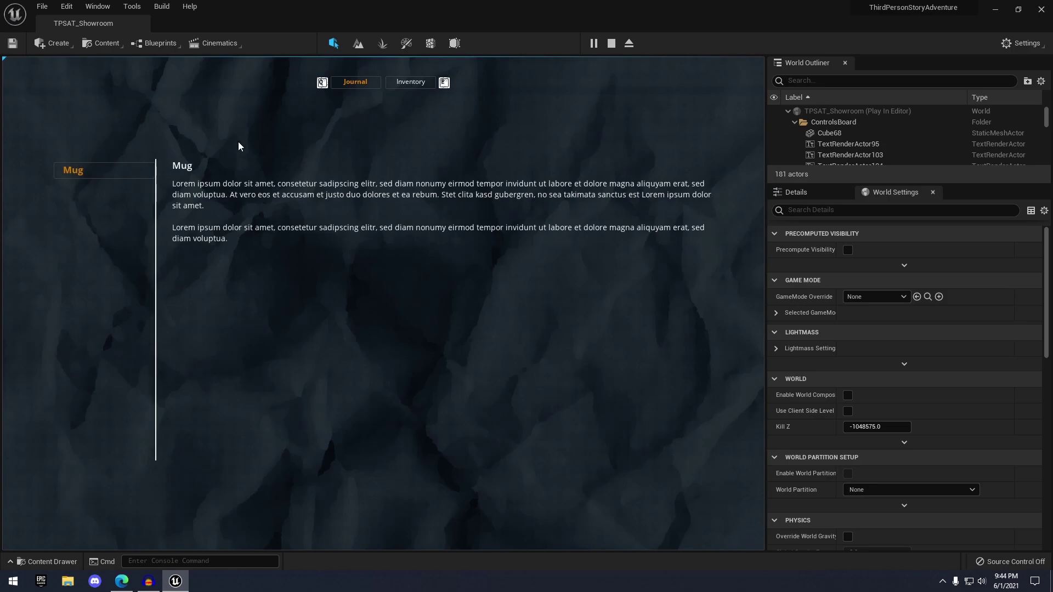
click(417, 82)
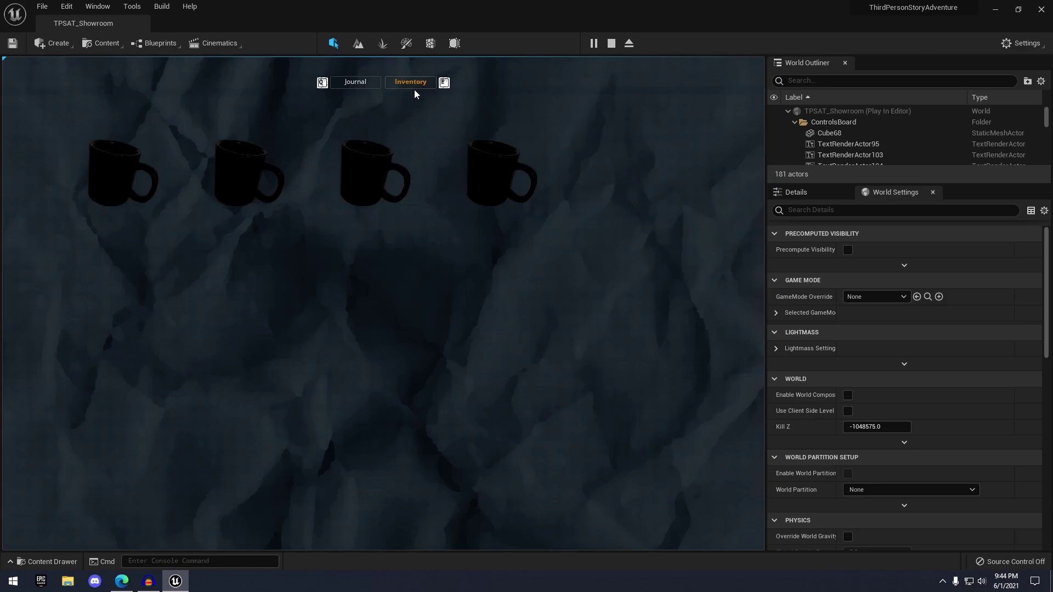
click(255, 170)
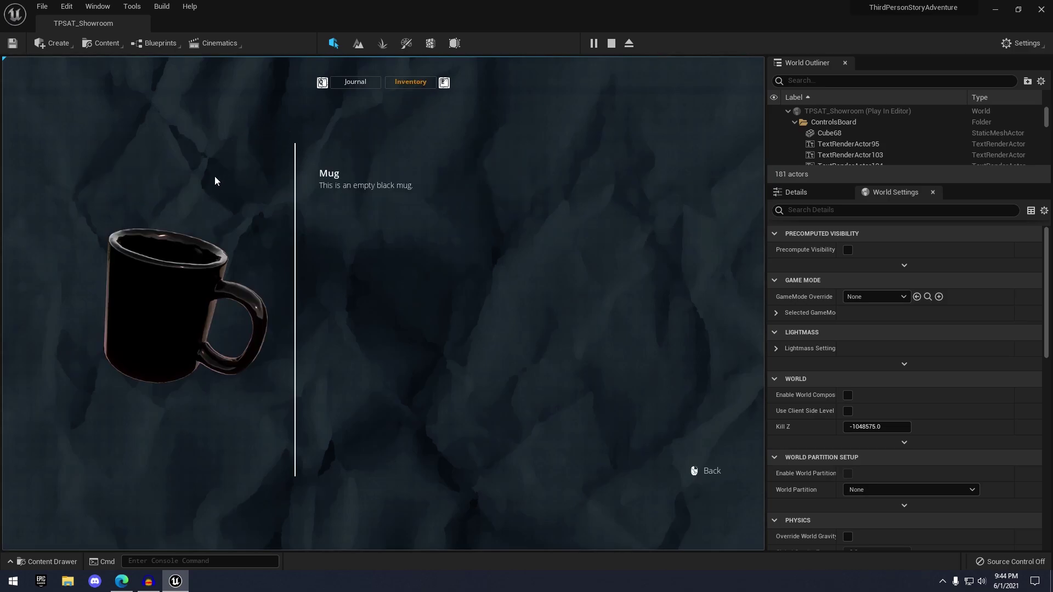
Leave the mug's inventory details, view the Mug entry in the journal and close the backpack.
click(705, 471)
click(369, 83)
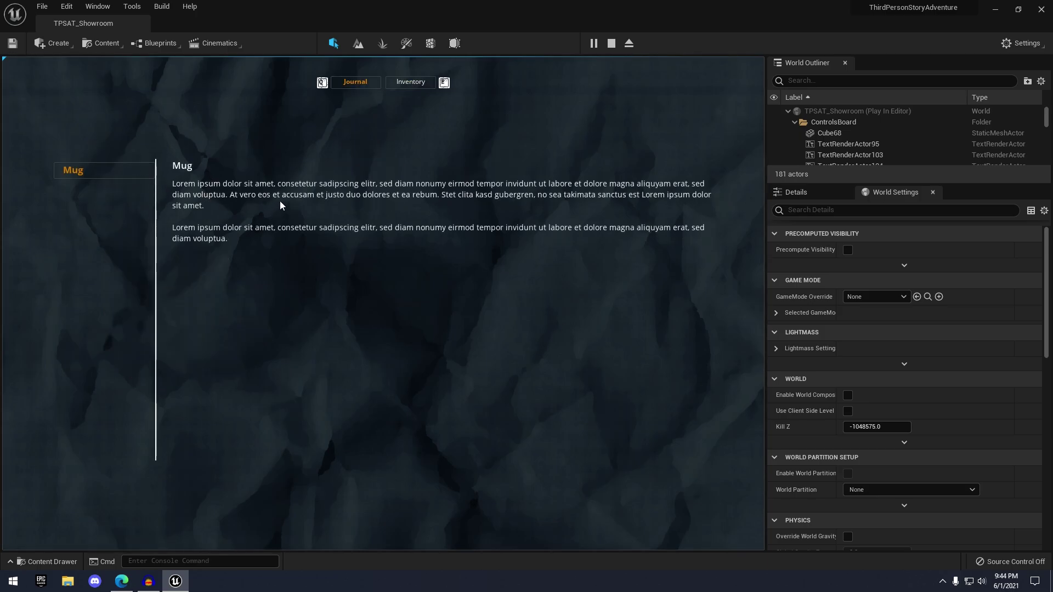
key(Tab)
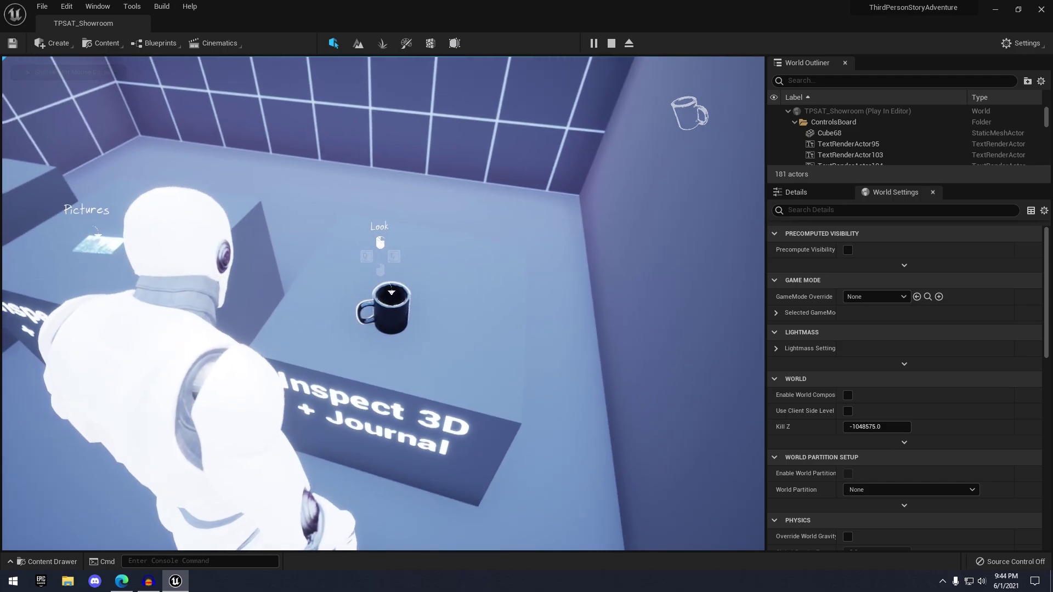
Move to the Inspect 2D + Journal stand, inspect its pictures and put them back.
key(a)
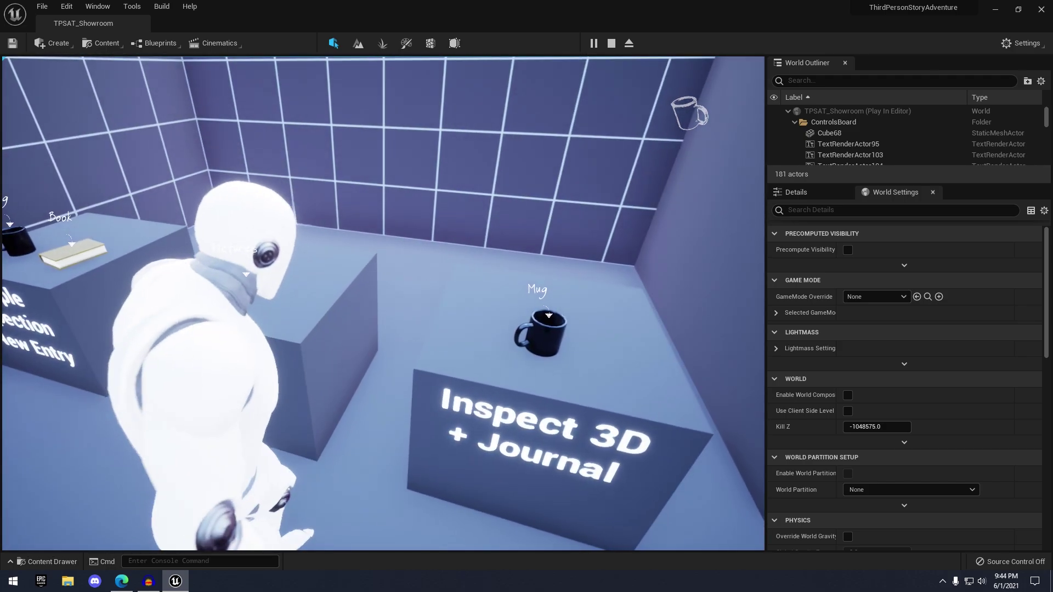
key(Tab)
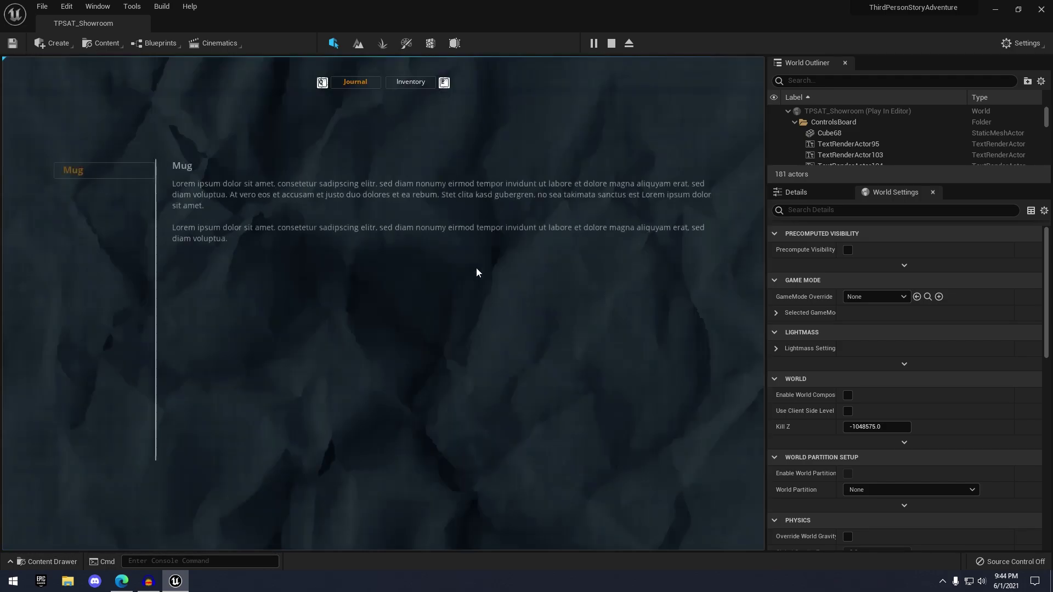
key(Tab)
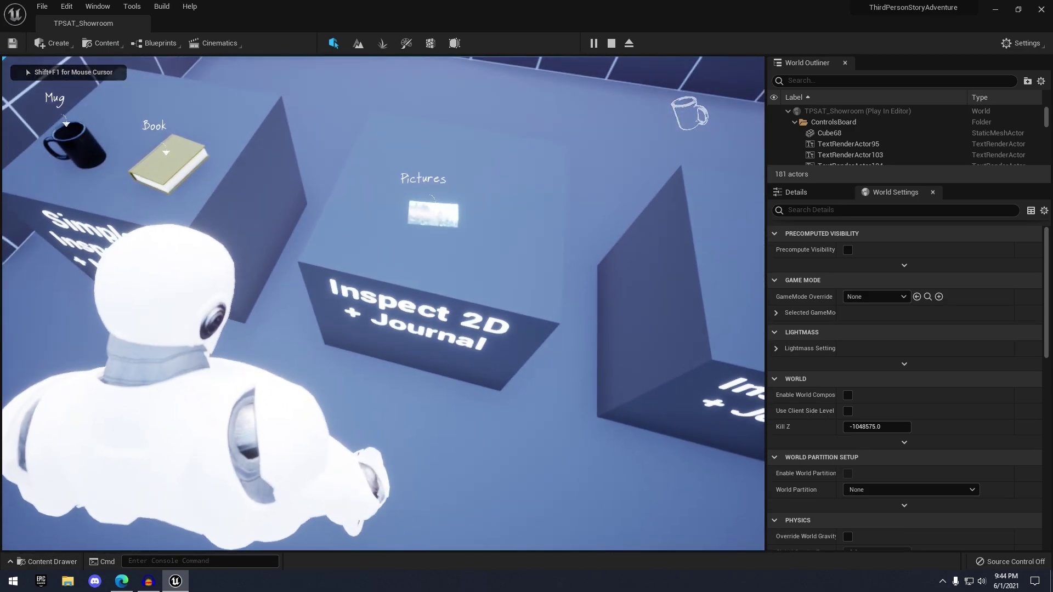
key(w)
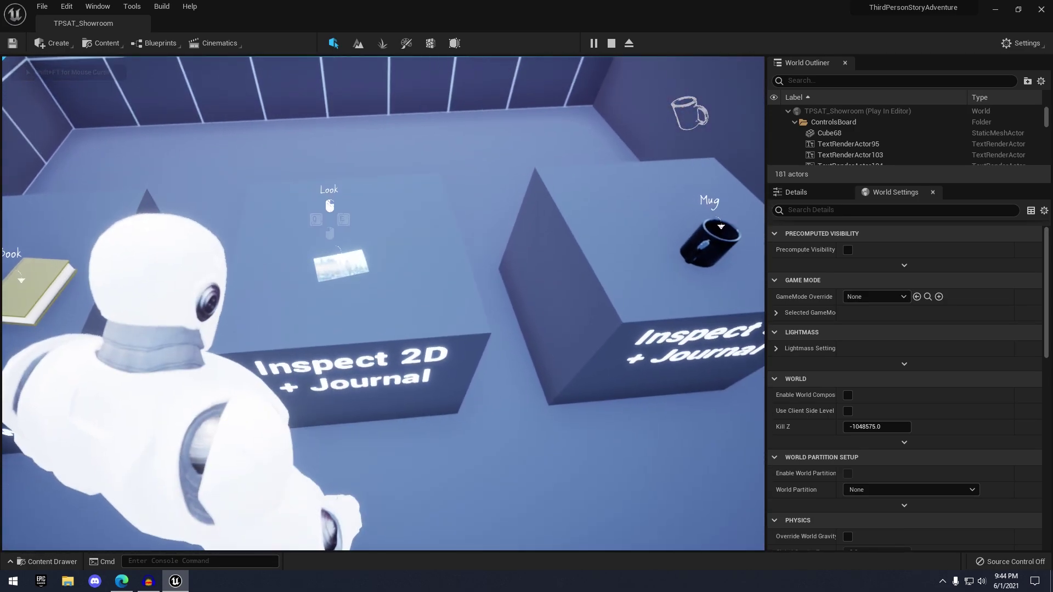
click(383, 303)
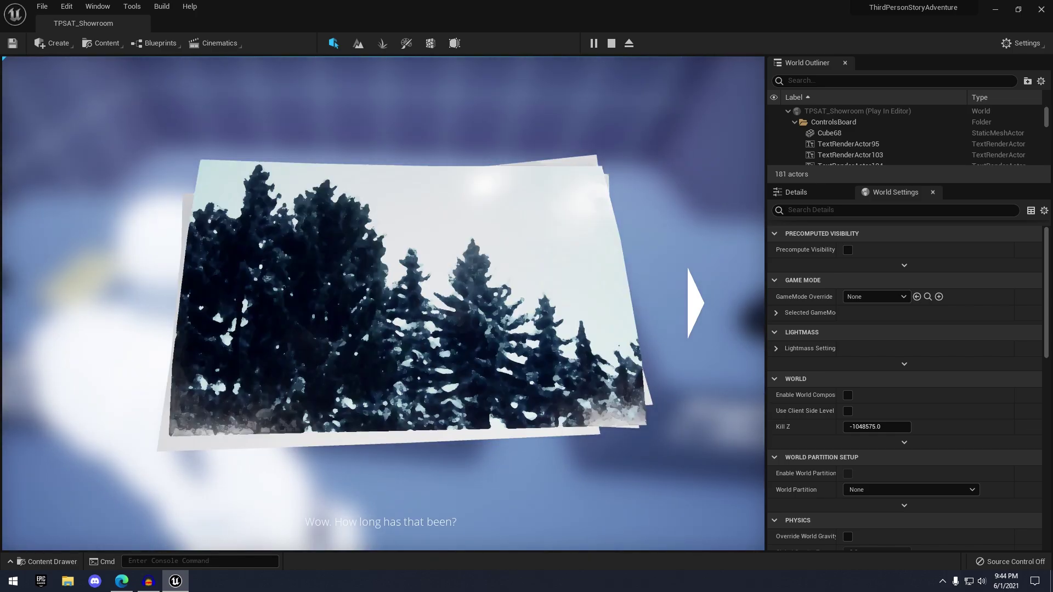
right_click(383, 303)
Open the backpack journal, read the Old Pictures entry and close the backpack.
key(Tab)
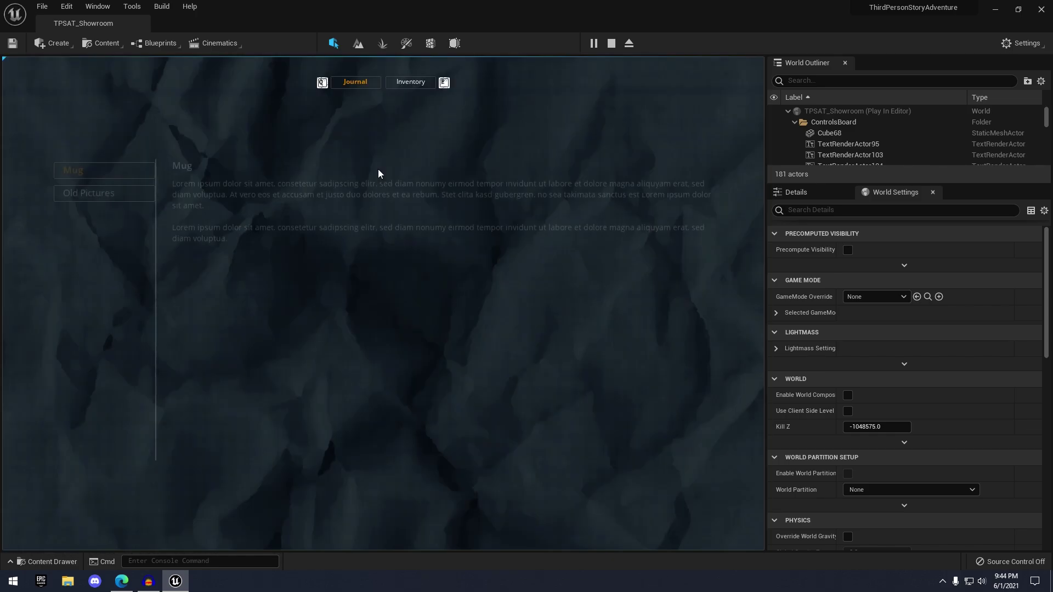
click(118, 190)
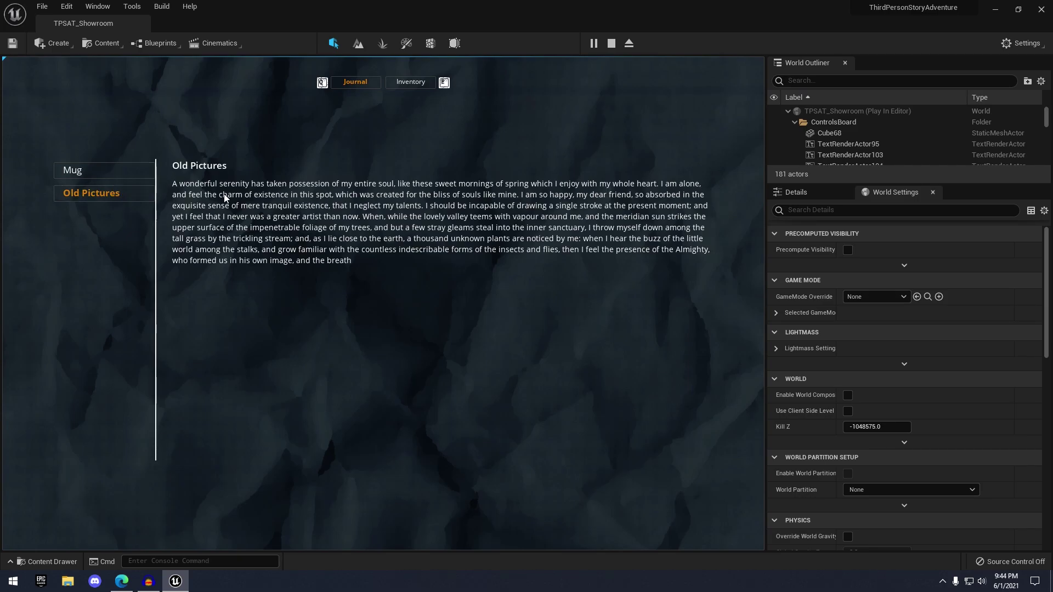
key(Tab)
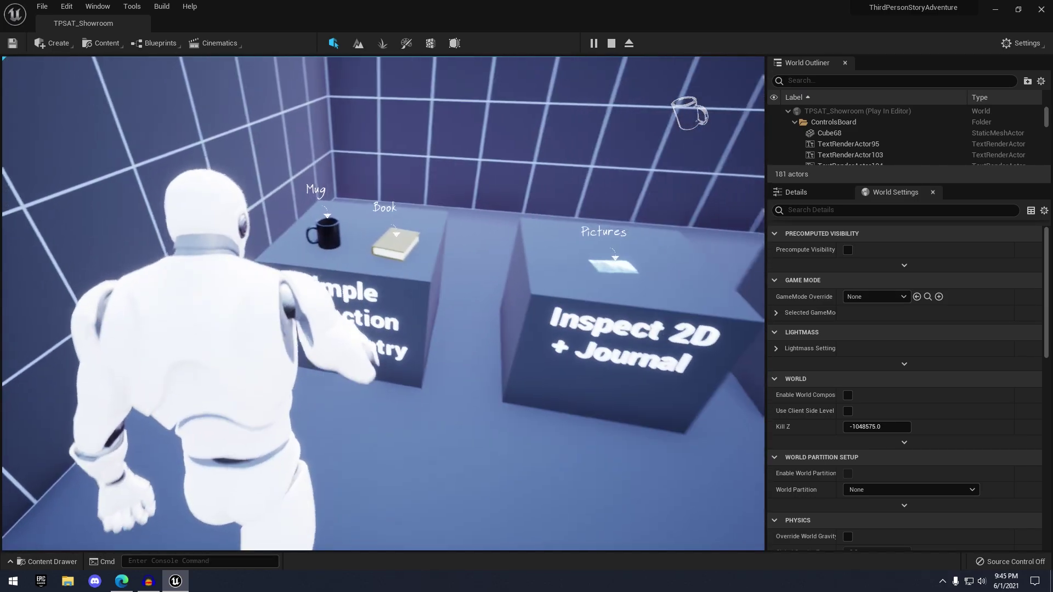
Walk to the Controls board, examine its keyboard and gamepad bindings, and briefly toggle the backpack.
key(d)
key(s)
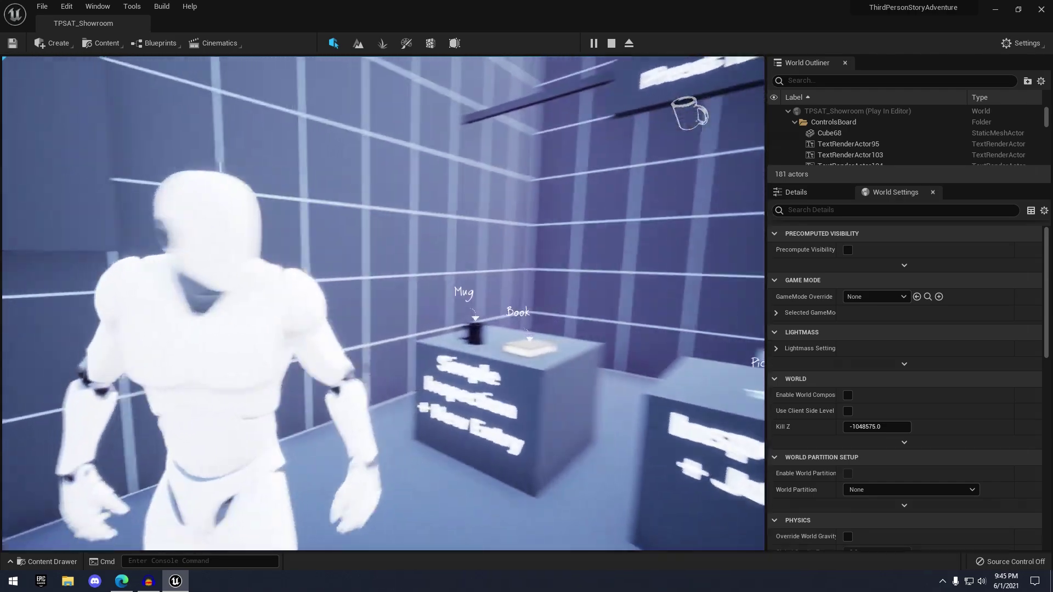
key(w)
key(w)
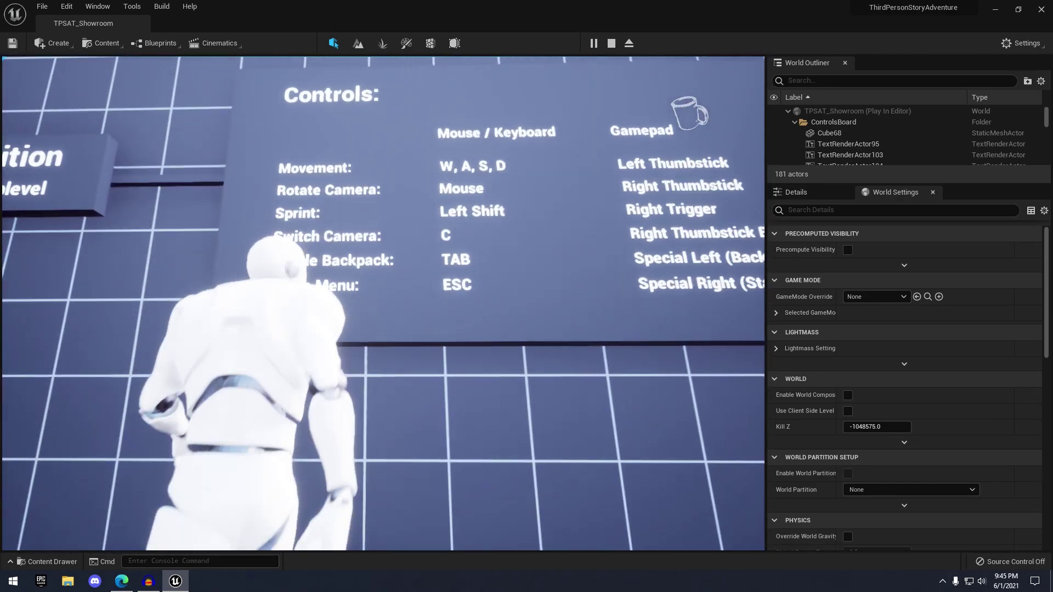
key(d)
key(w)
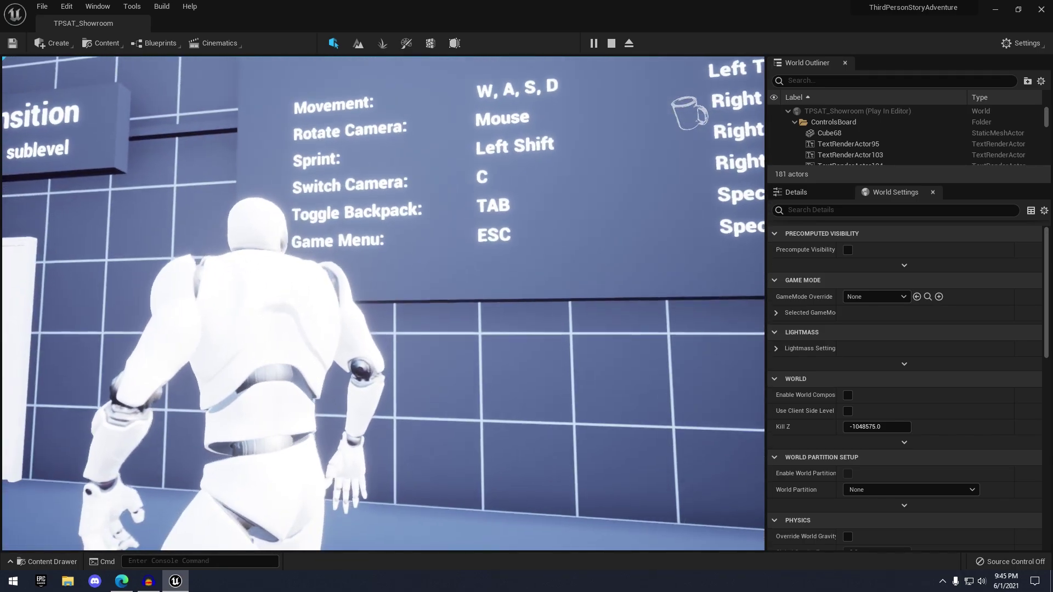
key(s)
key(w)
key(d)
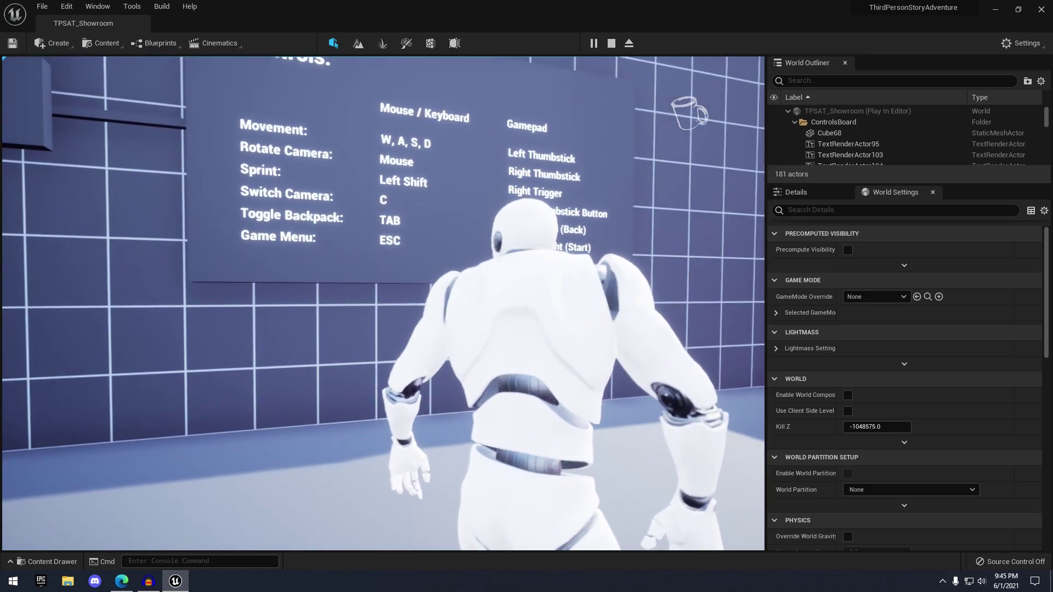
key(a)
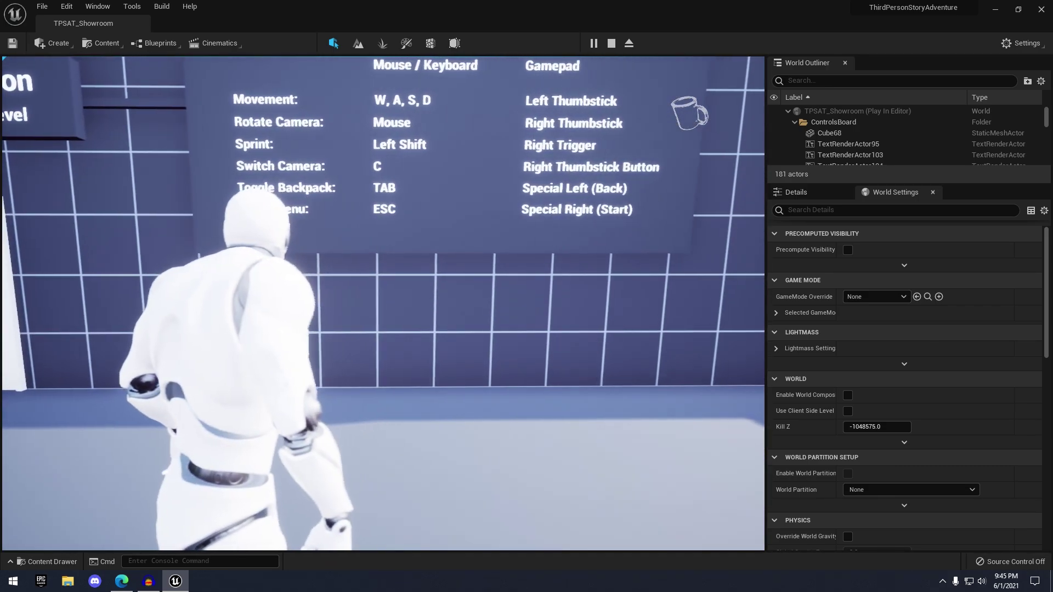
key(Tab)
key(Tab)
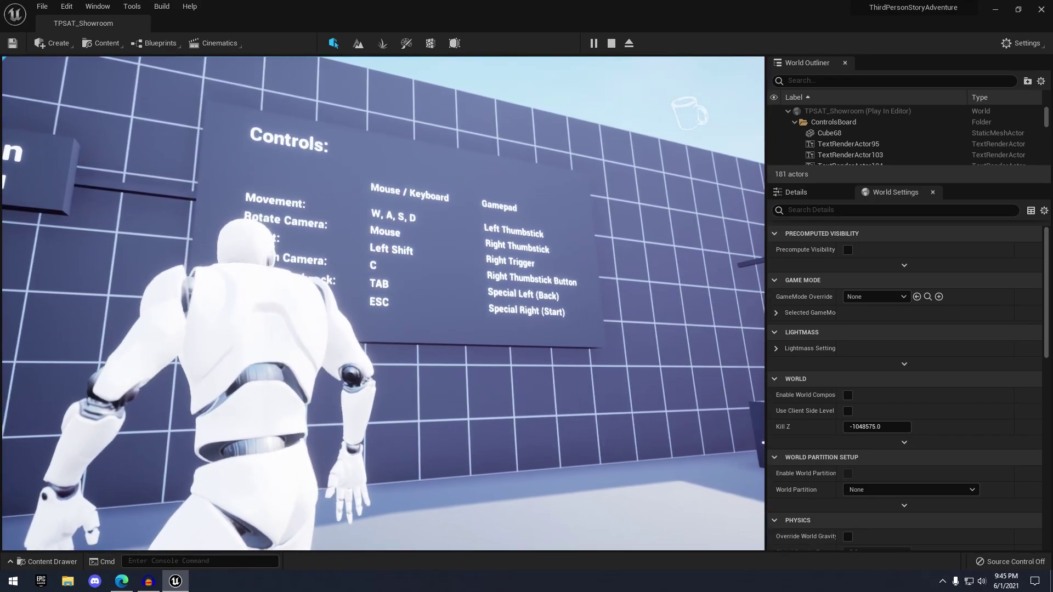
Walk over to the Sublevel Transition area and look at its door.
key(a)
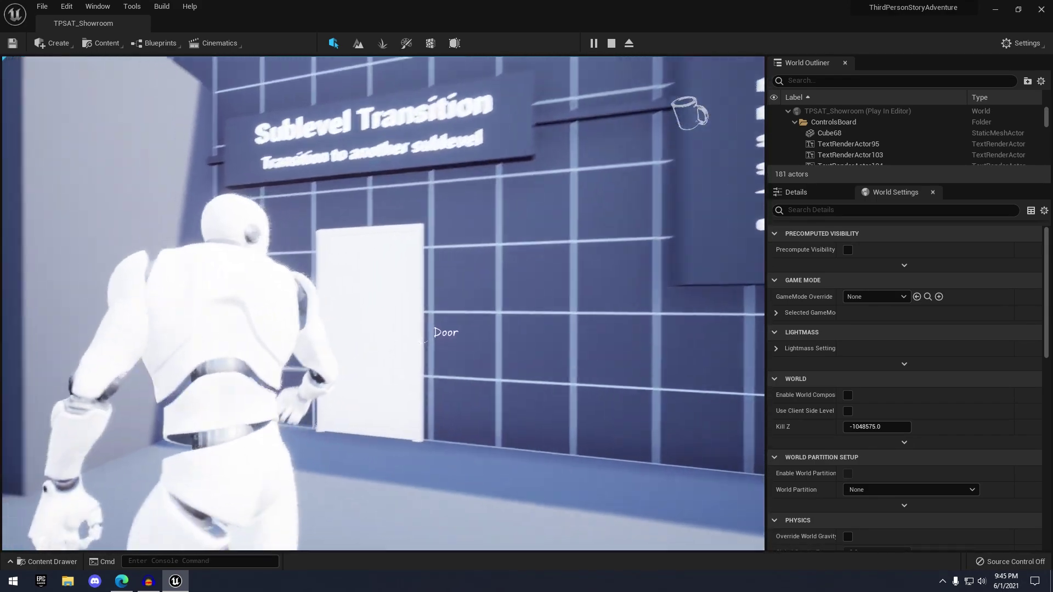
key(w)
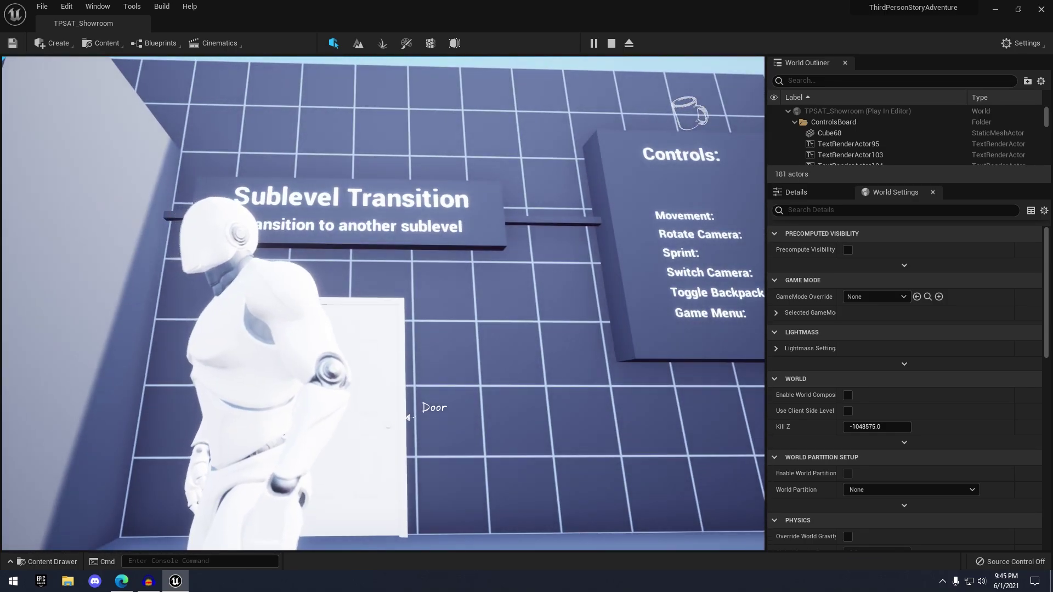
key(w)
key(w)
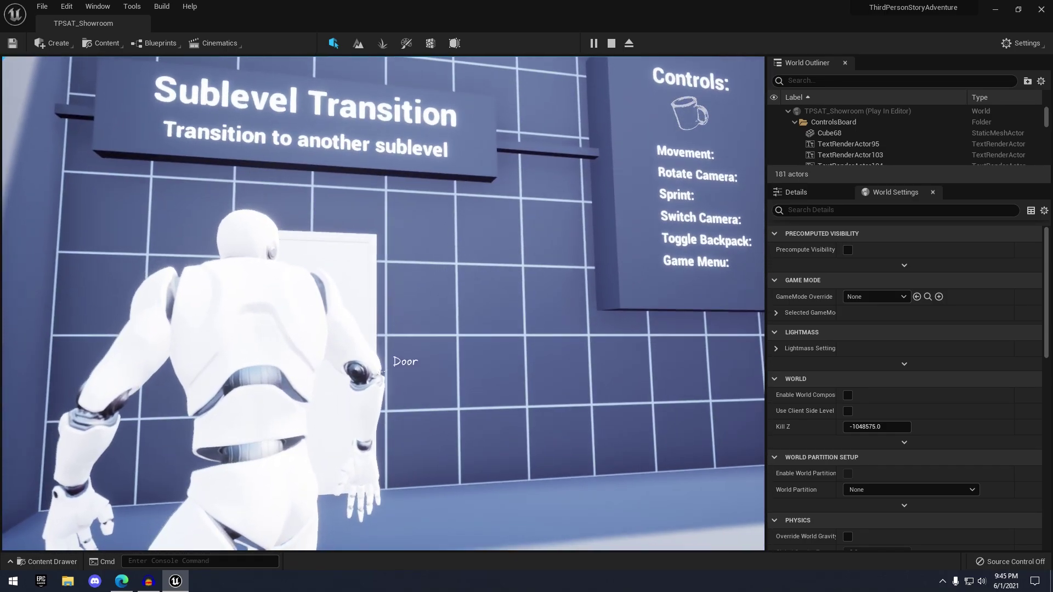
key(w)
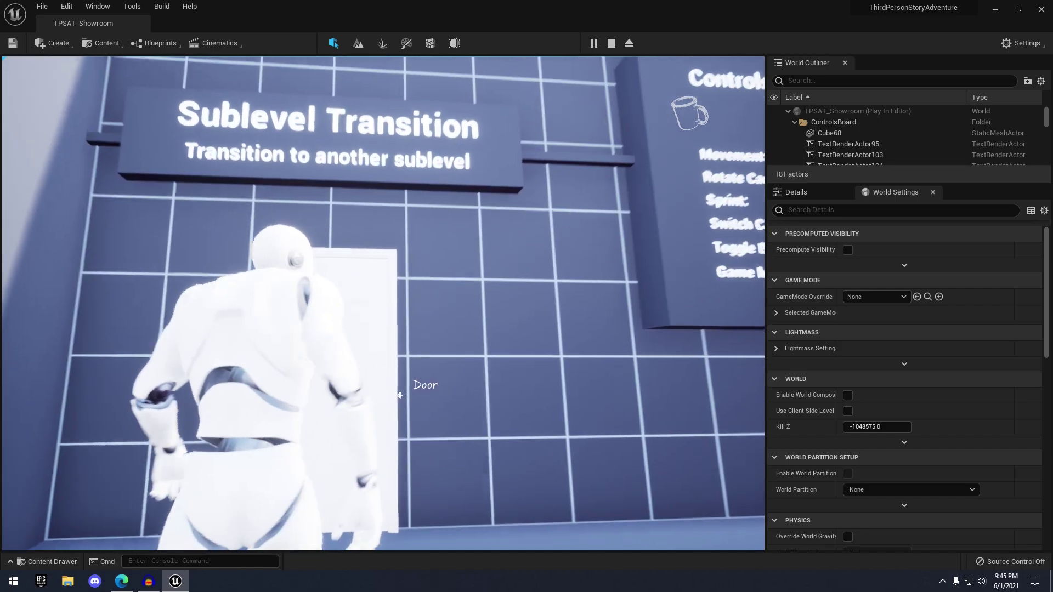
Walk to the Cinematic Dialogues area and start talking to the Example Character.
key(s)
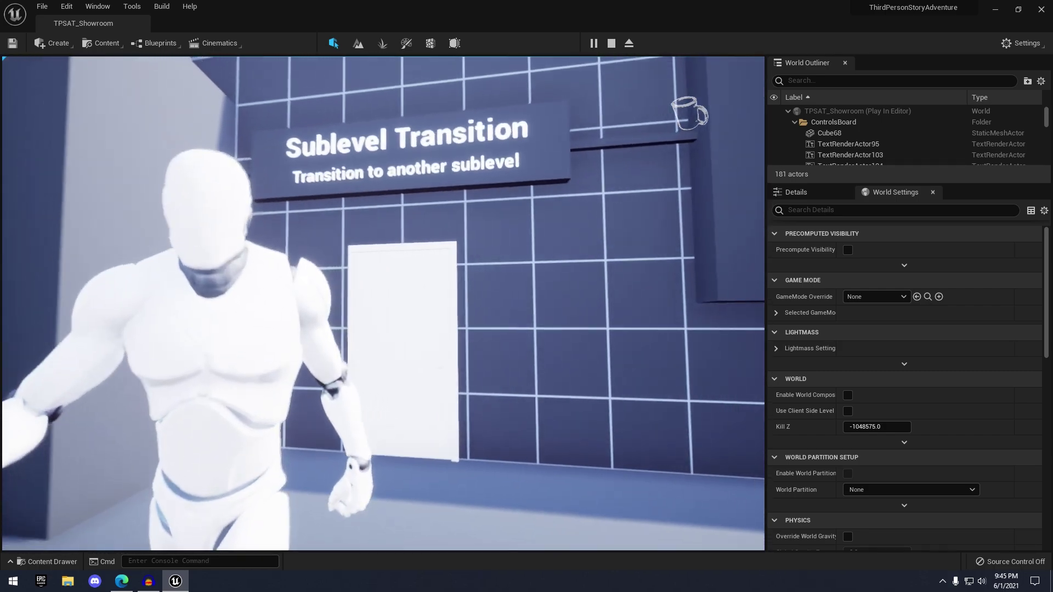
key(w)
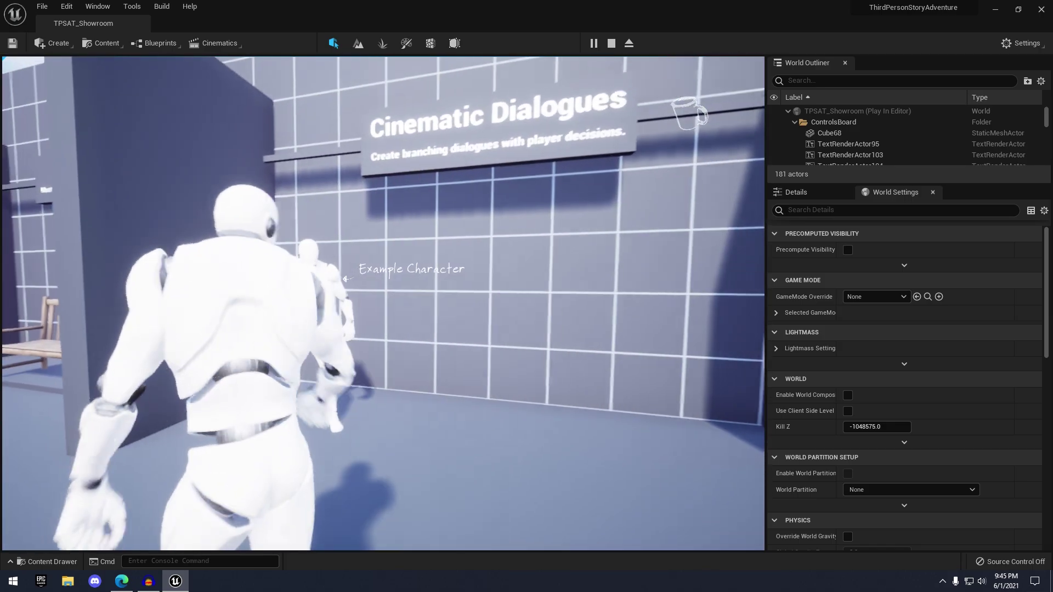
key(w)
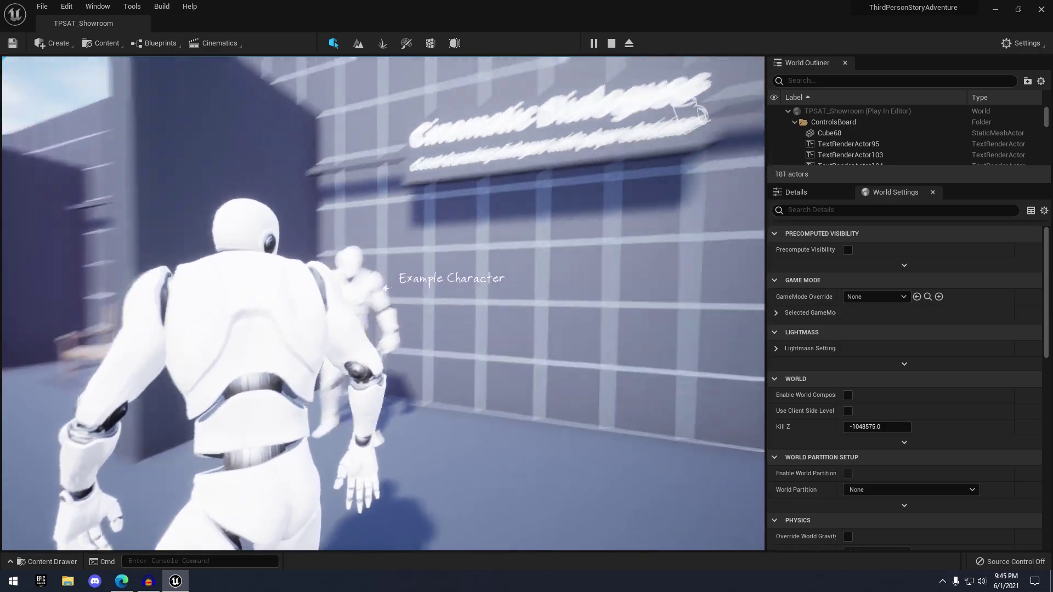
key(w)
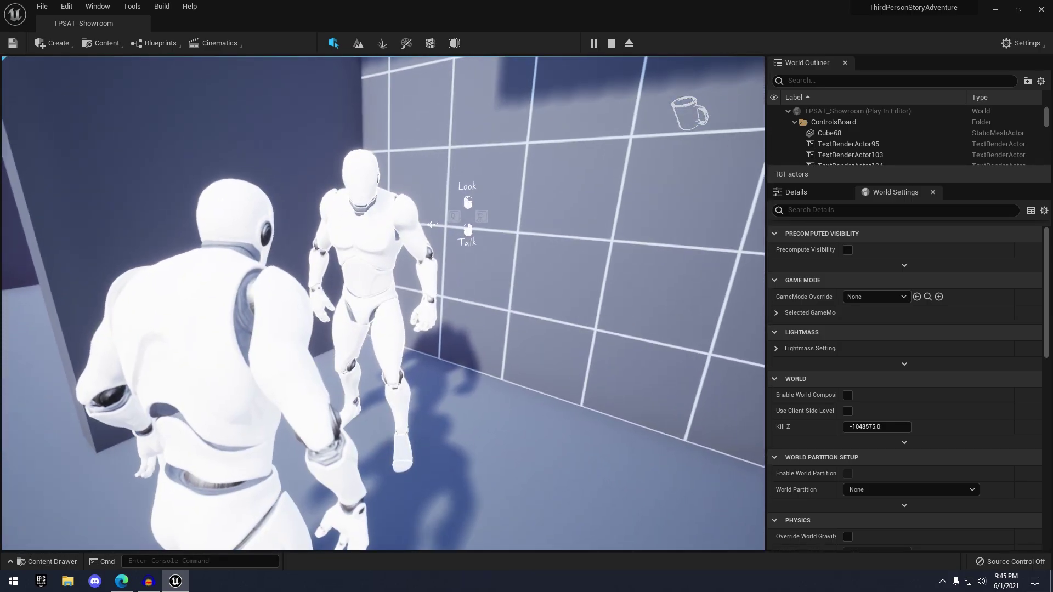
click(468, 230)
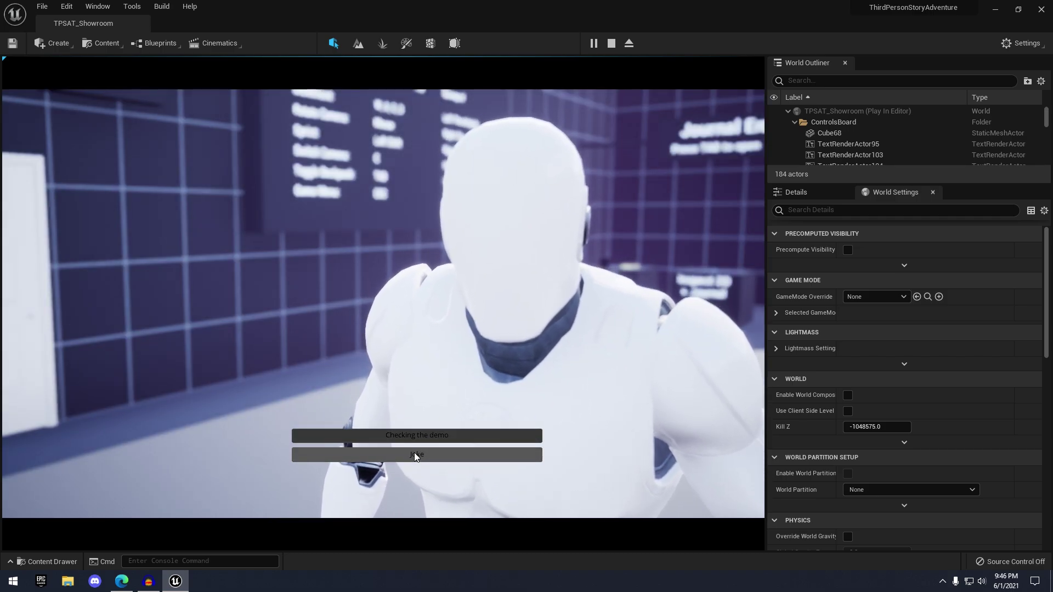
Answer the Example Character's dialogue choices with "Checking the demo", "Absolutely!" and "Sure".
click(422, 441)
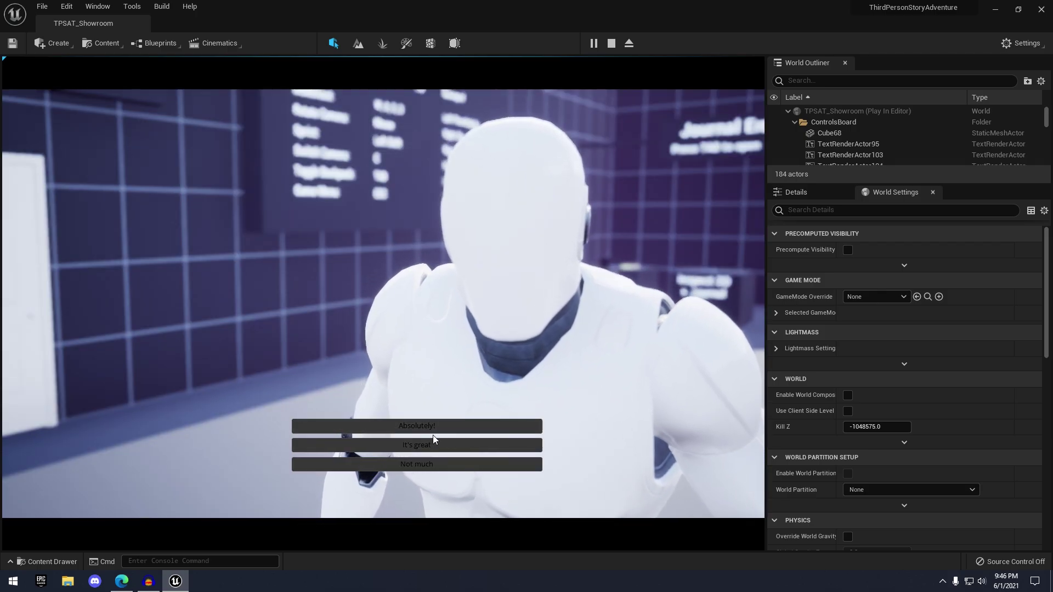
click(433, 426)
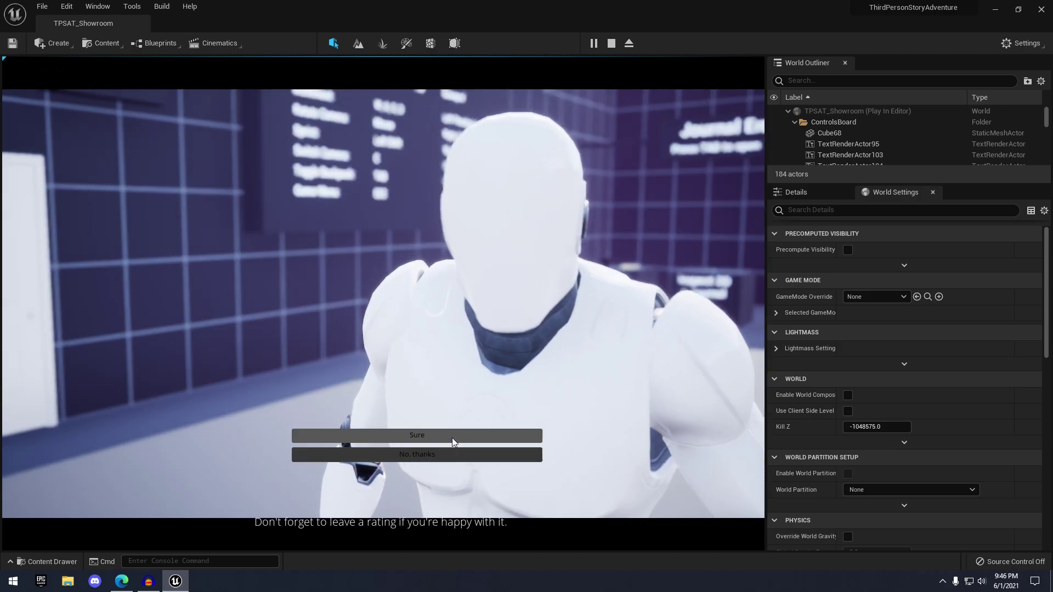
click(451, 438)
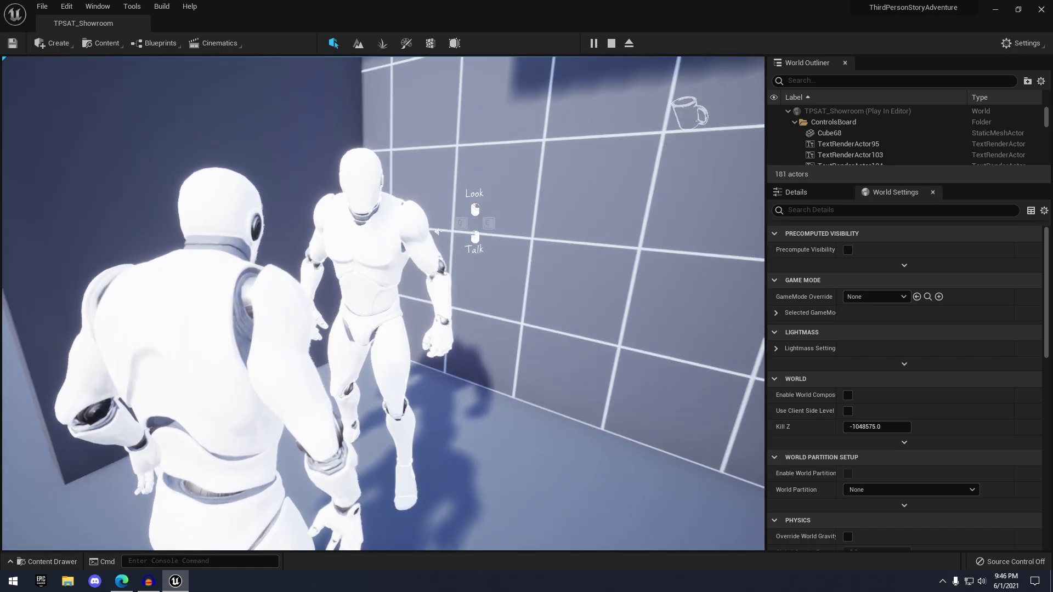
Walk to the Resting Spots area, sit on the bench and stand up again.
key(w)
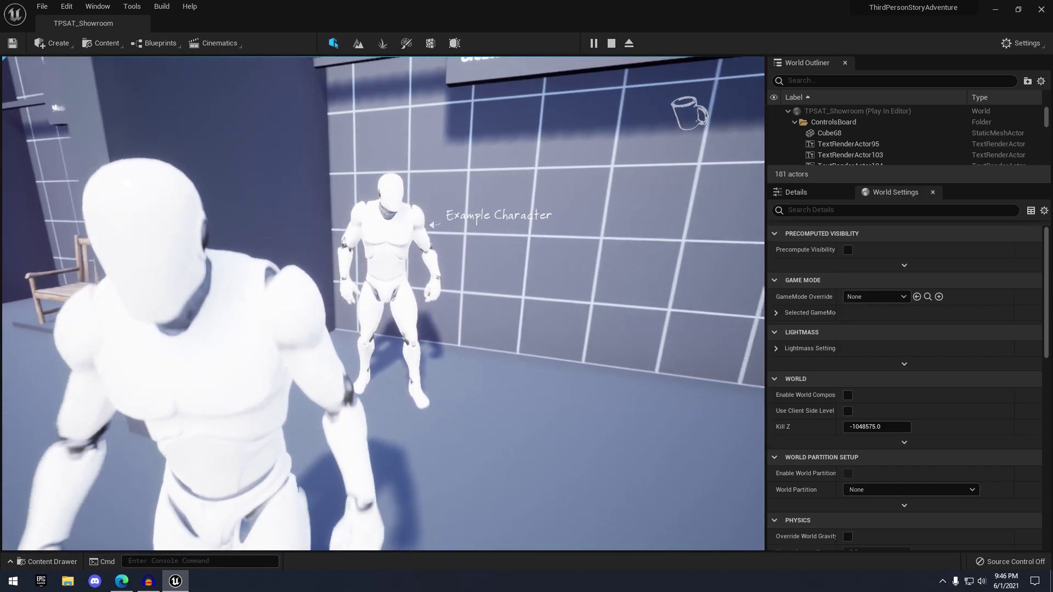
key(w)
key(a)
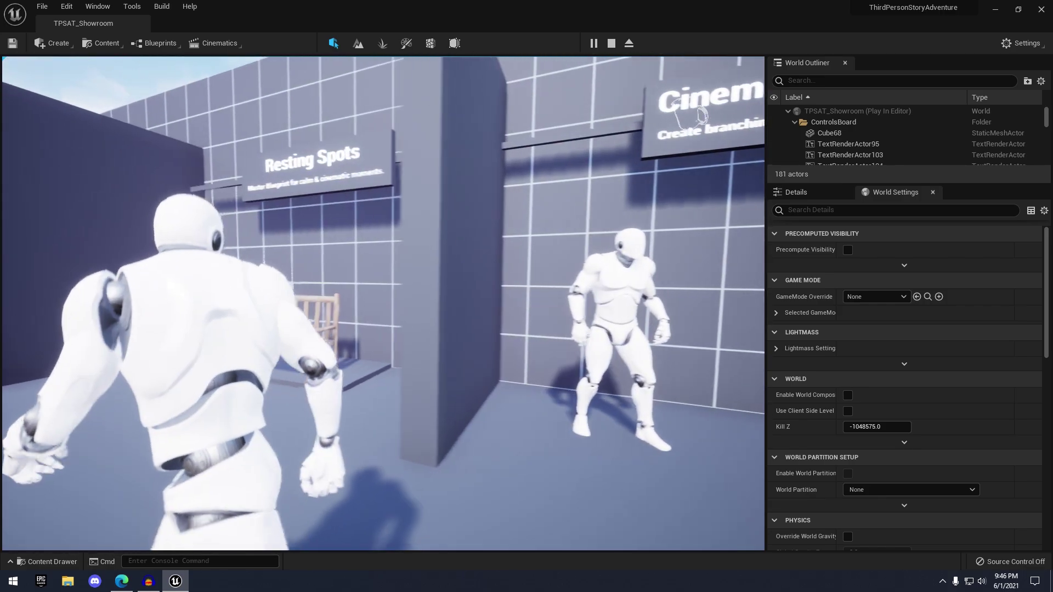
key(w)
key(w)
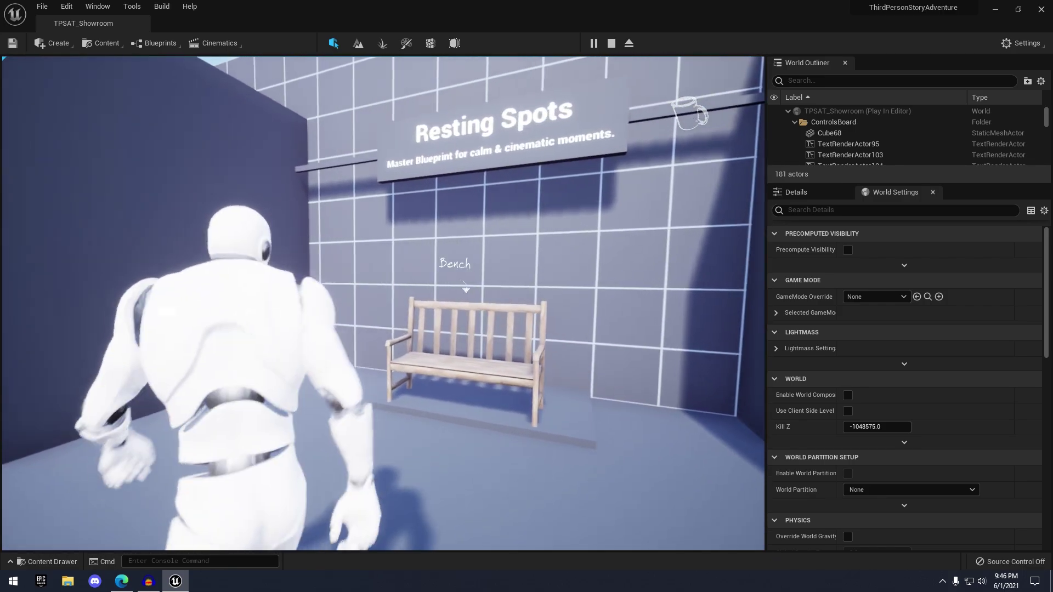
key(w)
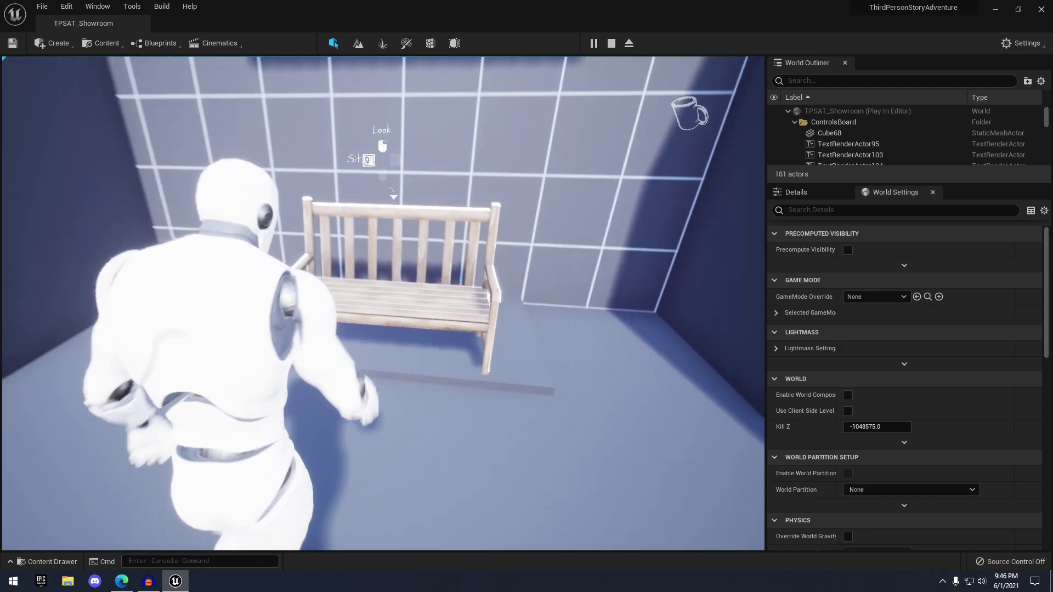
key(q)
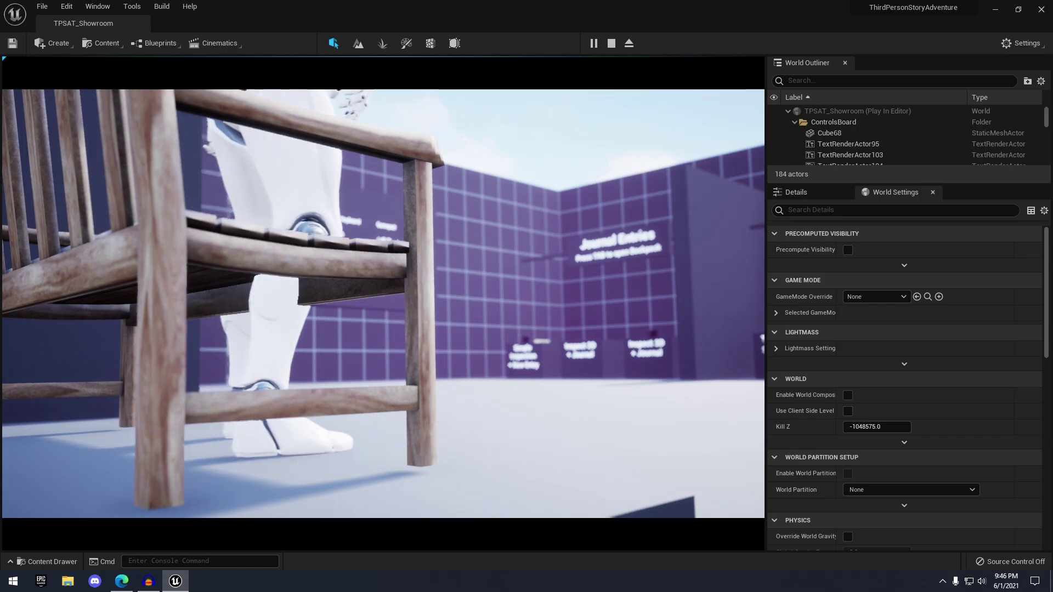
key(q)
key(s)
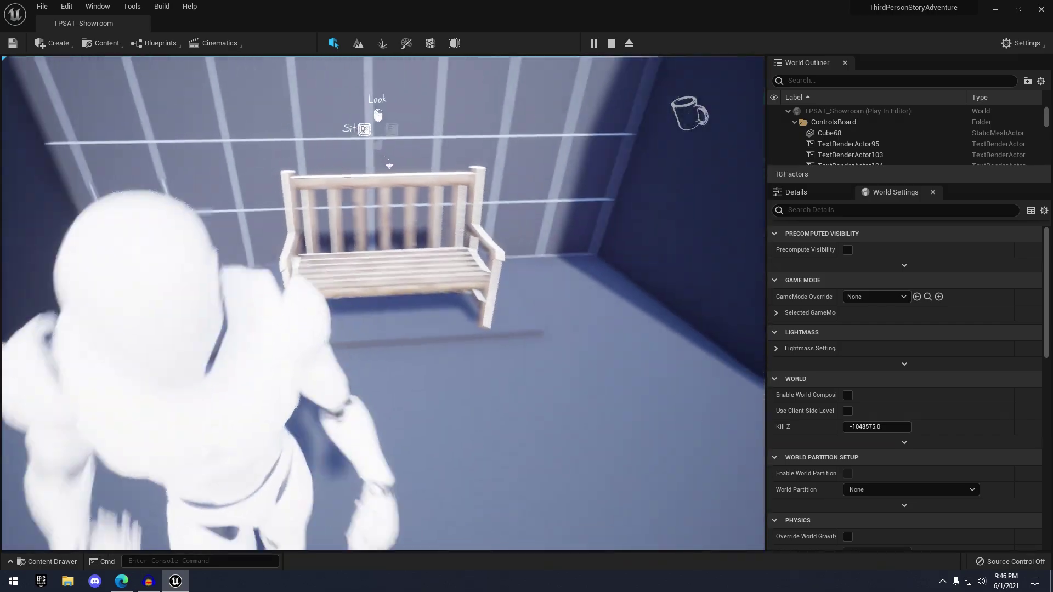
key(w)
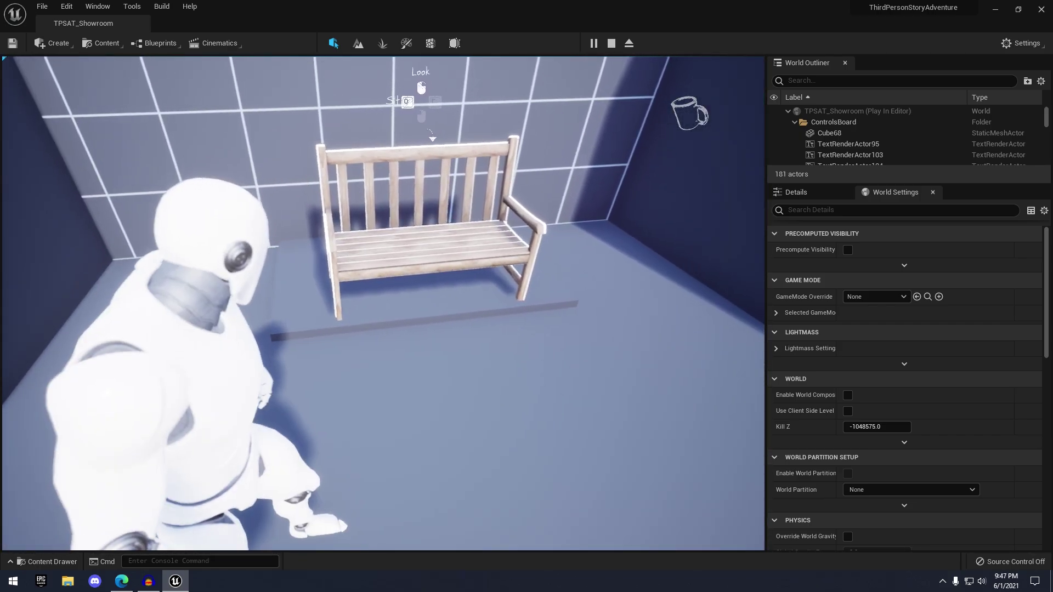
Sit on the Resting Spots bench once more, get up and walk back toward the Sublevel Transition area.
key(w)
key(w)
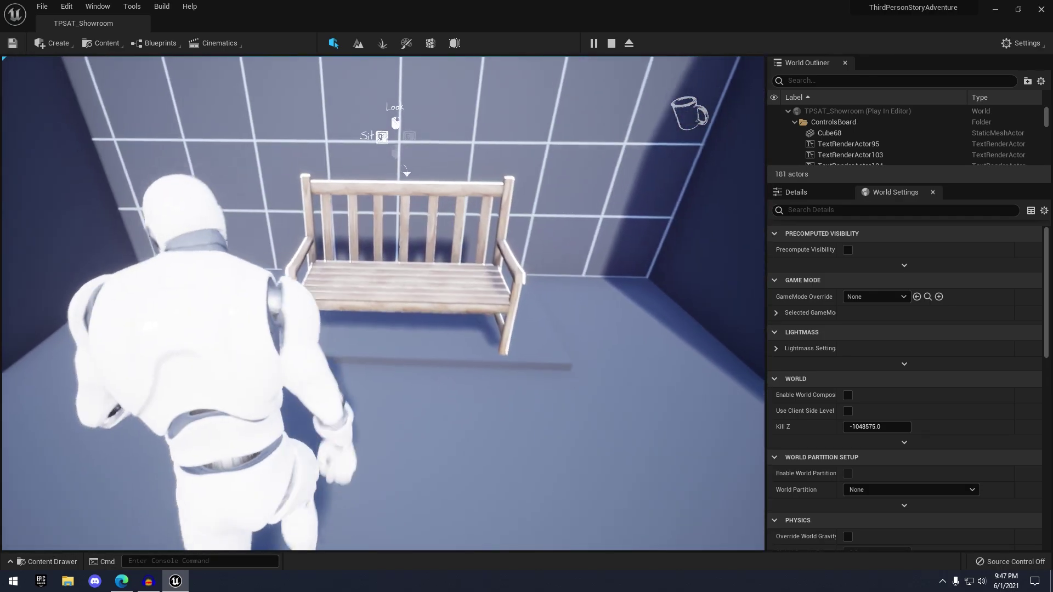
key(q)
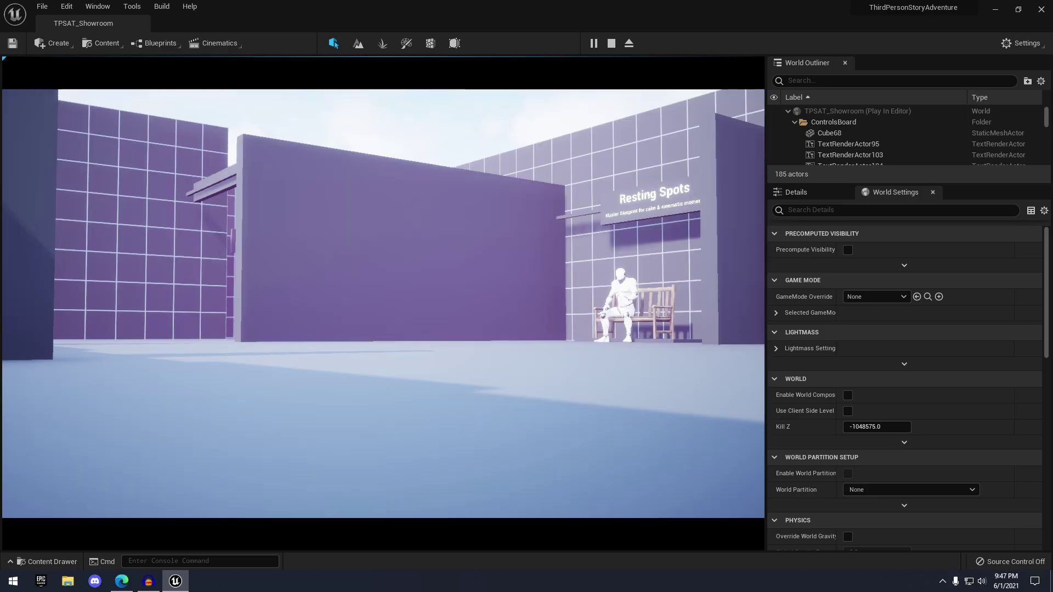
right_click(383, 304)
key(w)
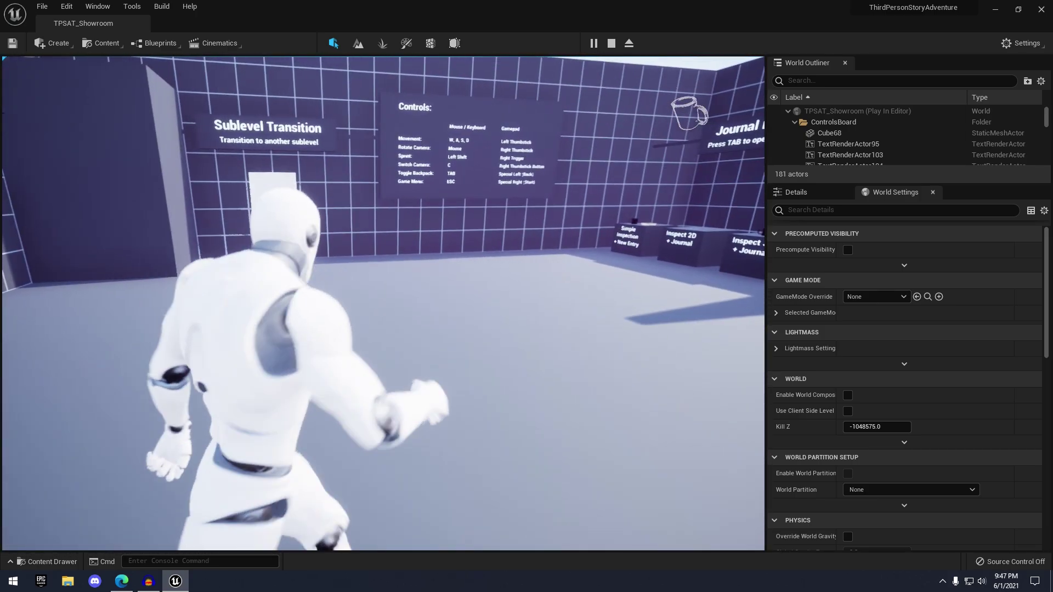
Stop the playtest and view the TPSAT_Showroom level's layout from above.
key(Escape)
click(46, 562)
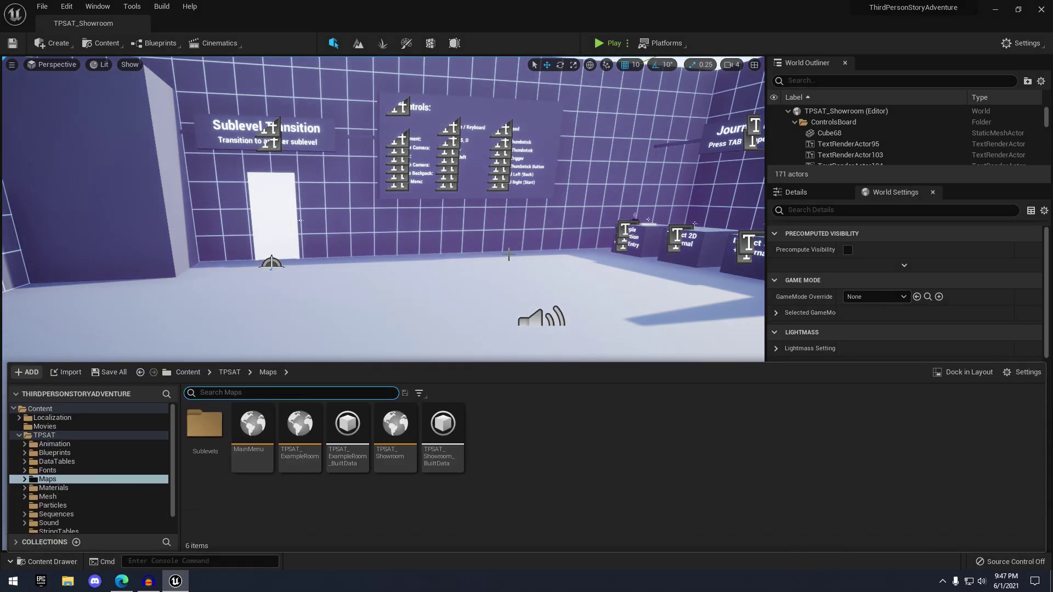
key(s)
right_drag(490, 258, 486, 293)
key(d)
key(w)
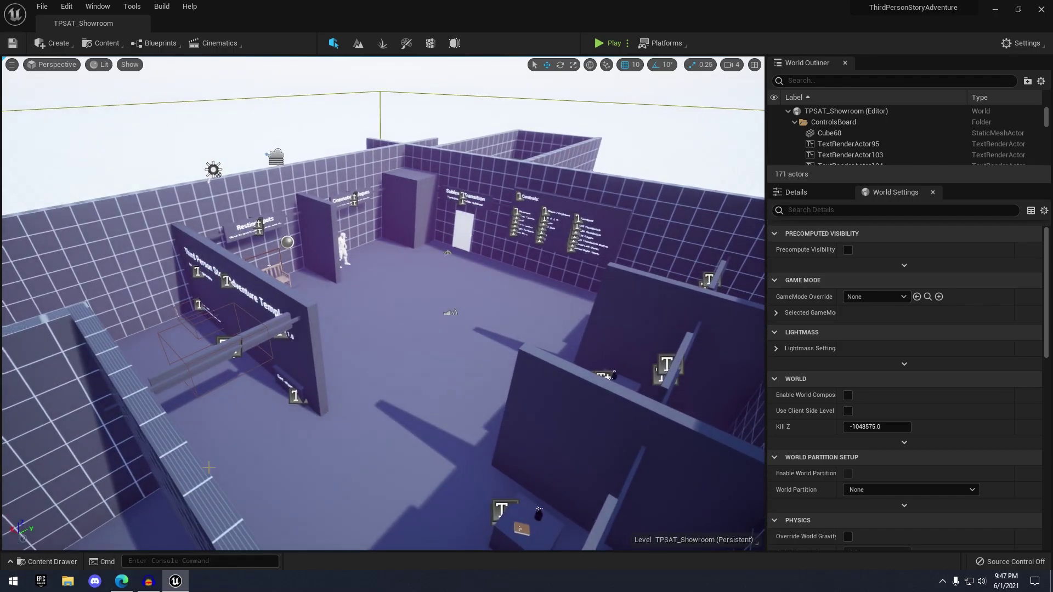
Open the TPSAT_ExampleRoom level from the Maps folder and look around inside the furnished bedroom.
click(64, 562)
double_click(268, 452)
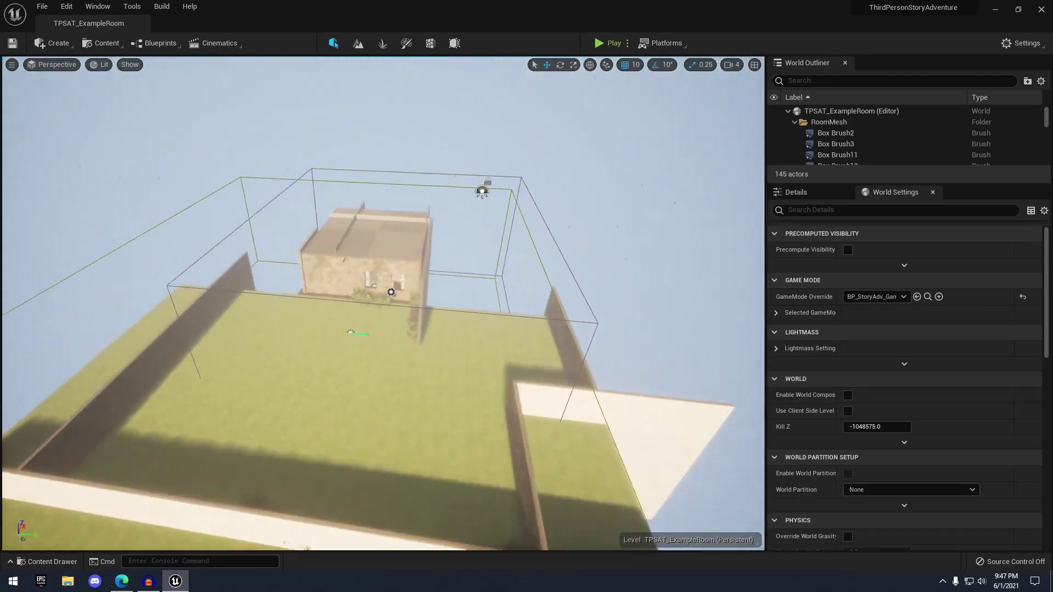
key(w)
right_drag(384, 301, 296, 285)
key(w)
key(s)
right_drag(649, 93, 639, 84)
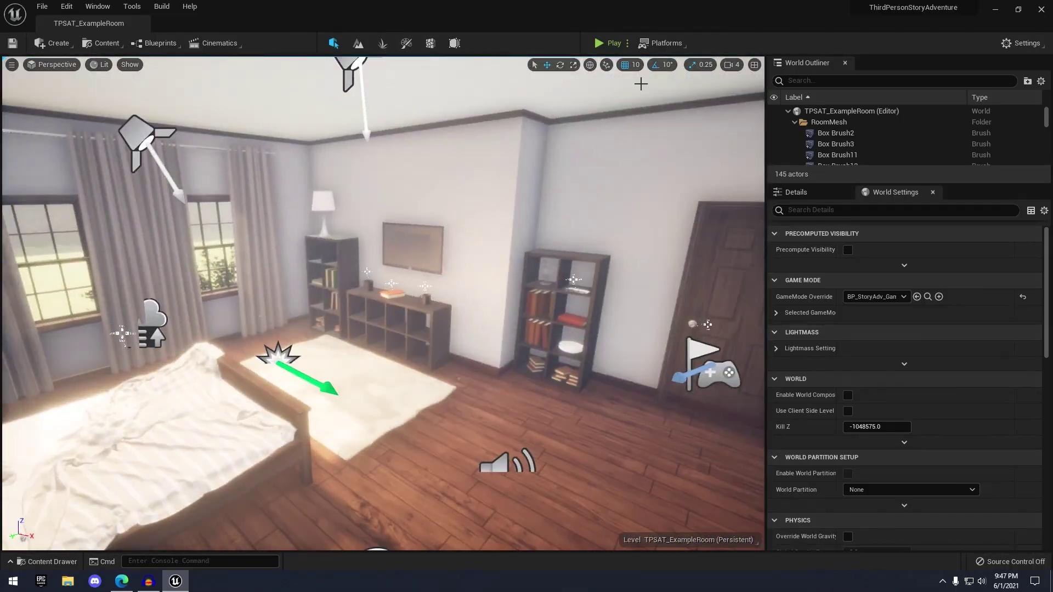
Playtest the example room and walk over to the shelf with the mug and book.
click(598, 49)
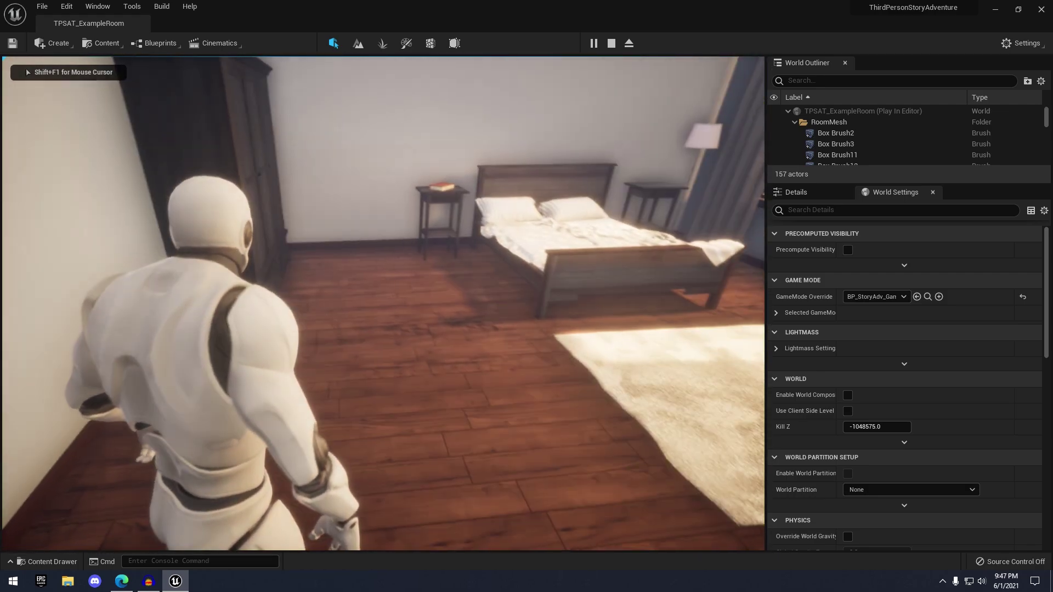
key(w)
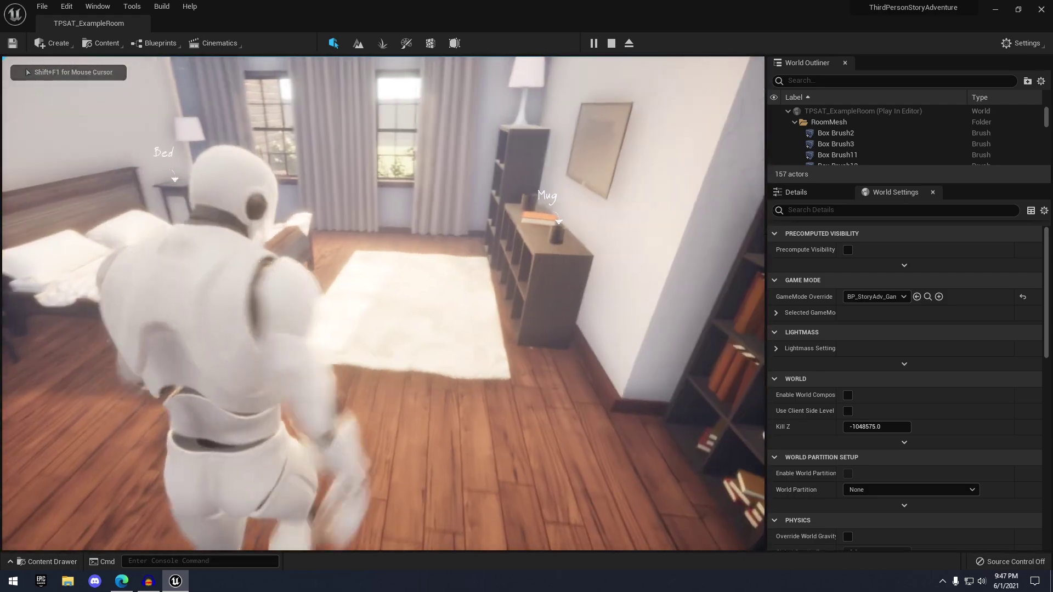
key(w)
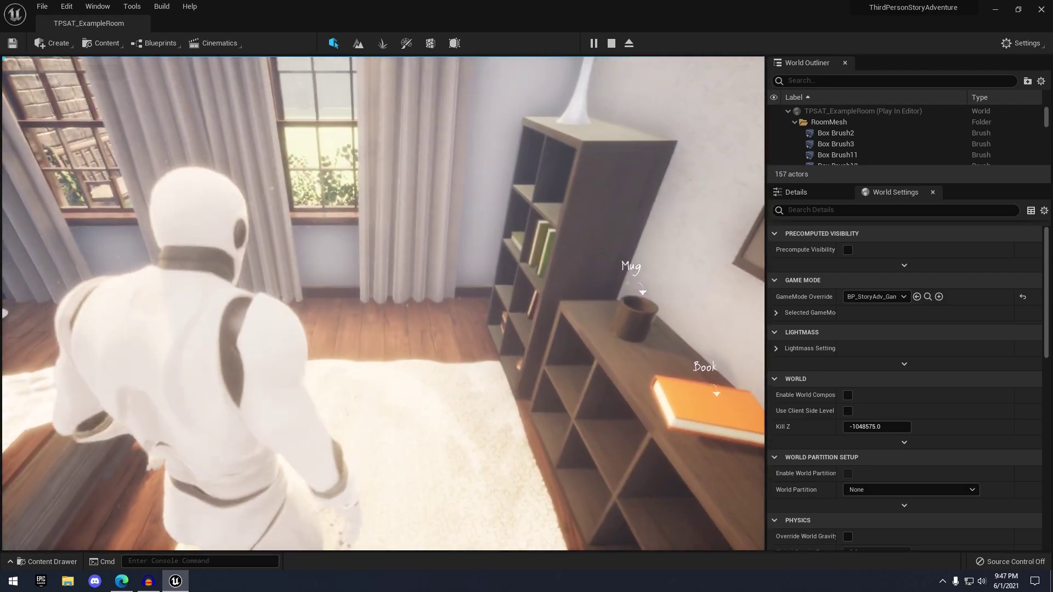
Walk to the bed, lie down on it and get up again.
key(w)
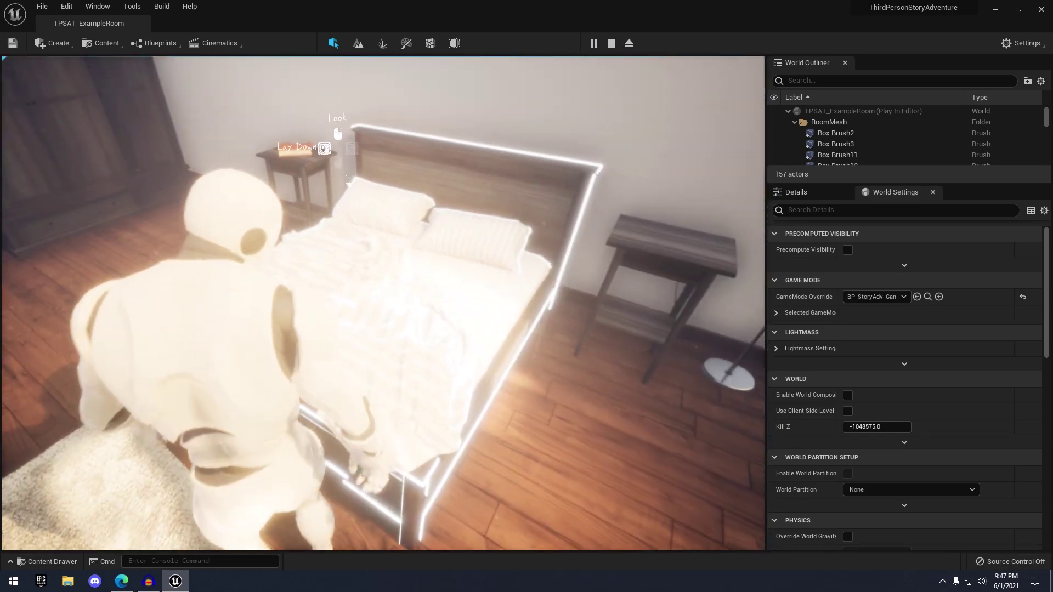
key(q)
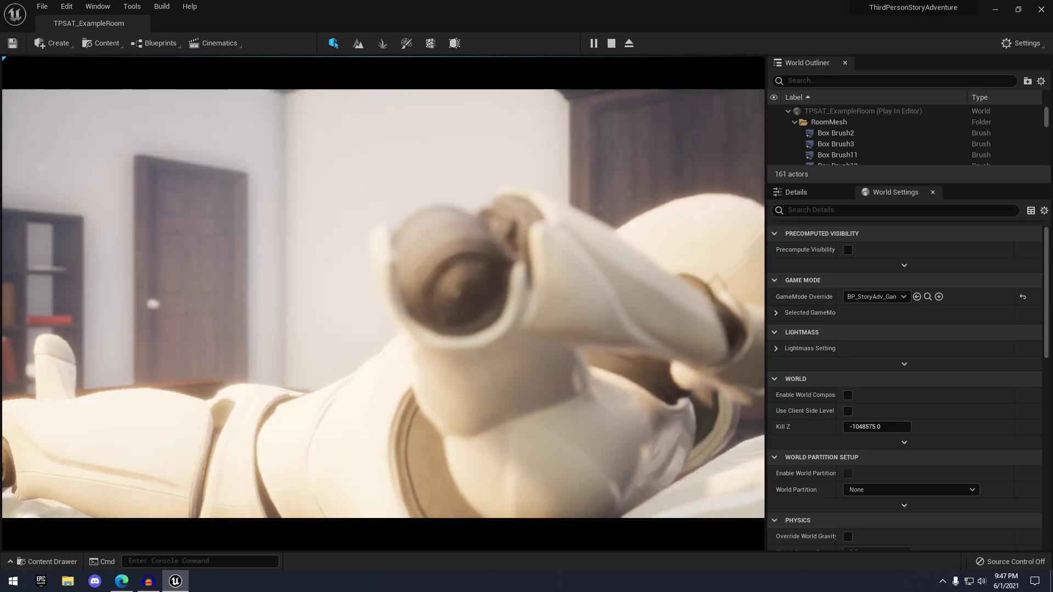
right_click(383, 303)
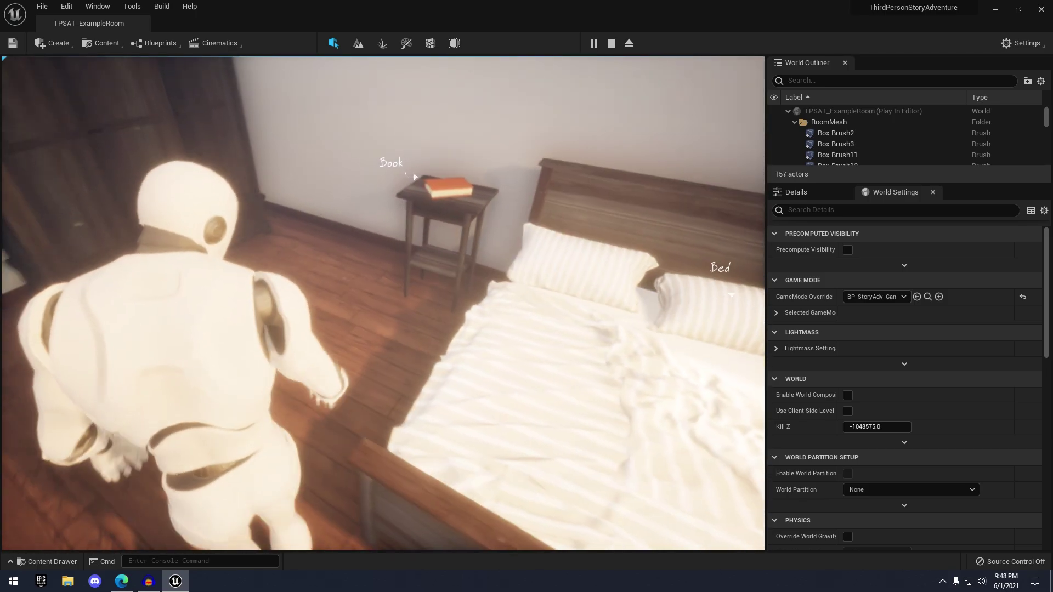
Inspect the book on the bedside table and walk on to the wardrobe.
key(w)
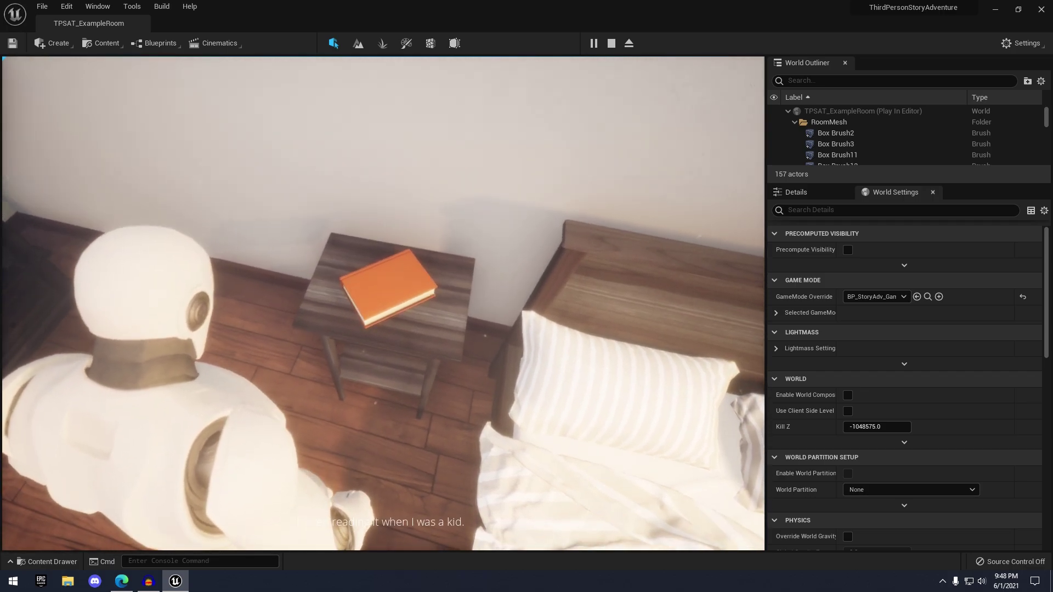
key(e)
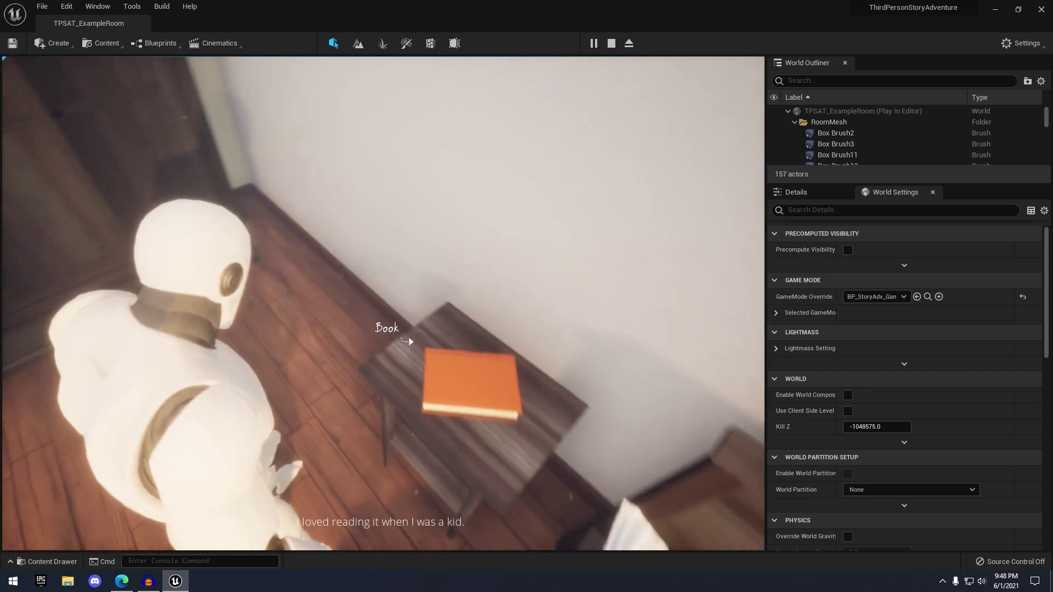
key(w)
key(w)
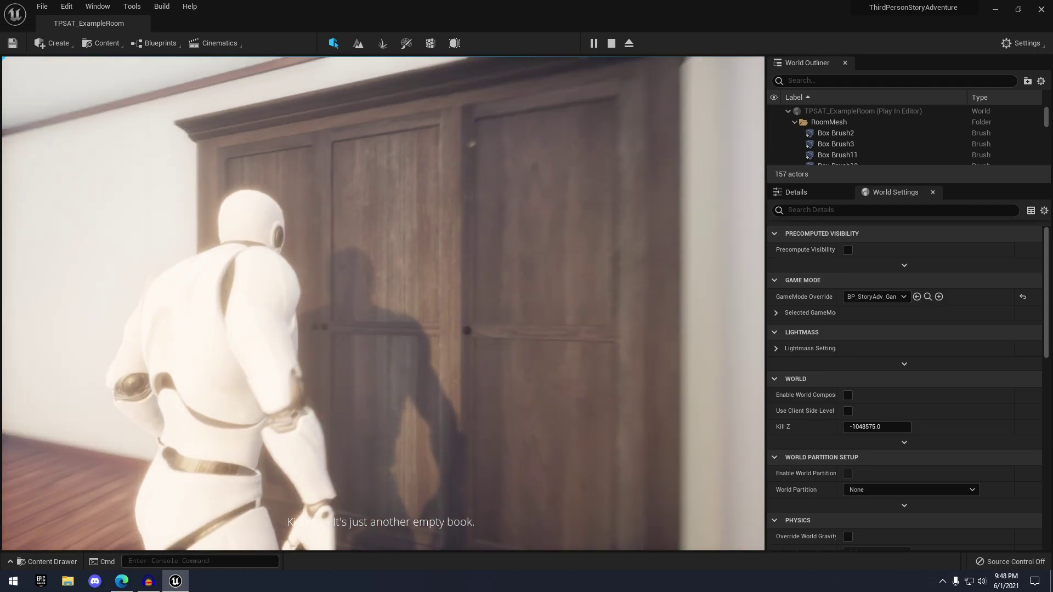
Walk past the shelves with the mugs and book to the door and enter the showroom through it.
key(w)
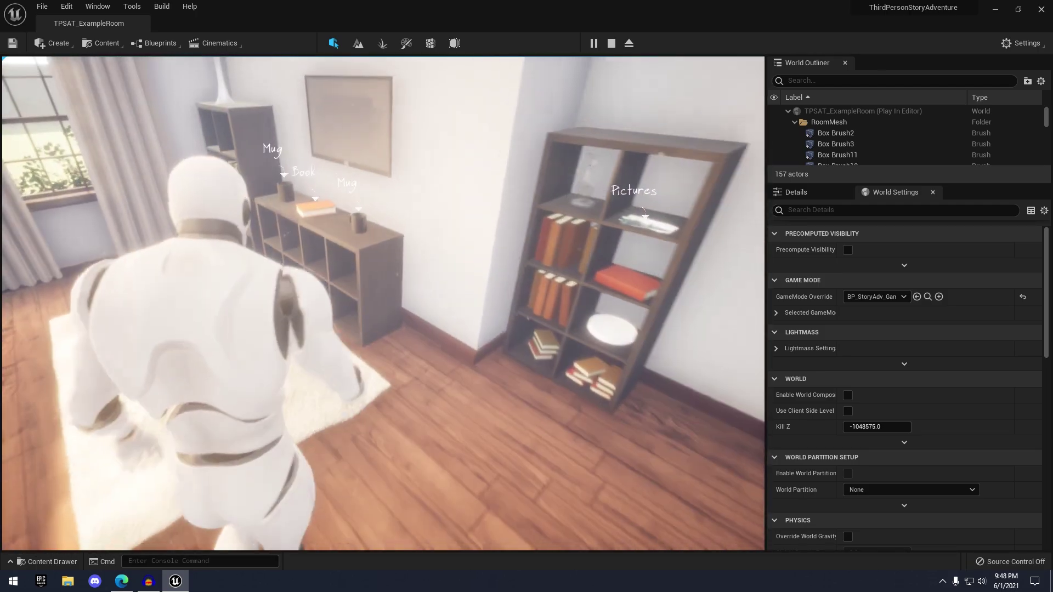
key(w)
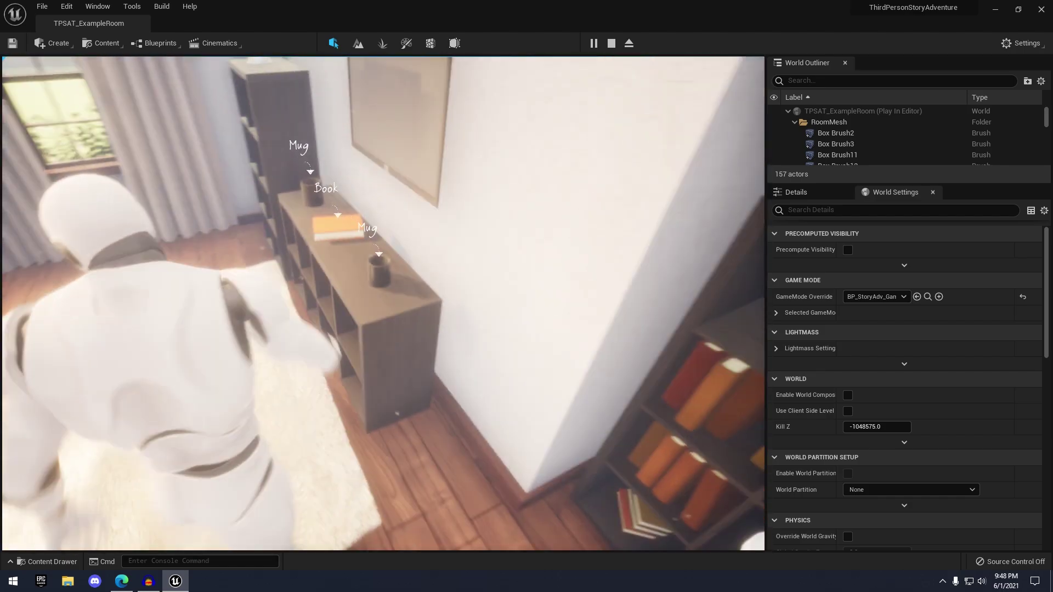
key(w)
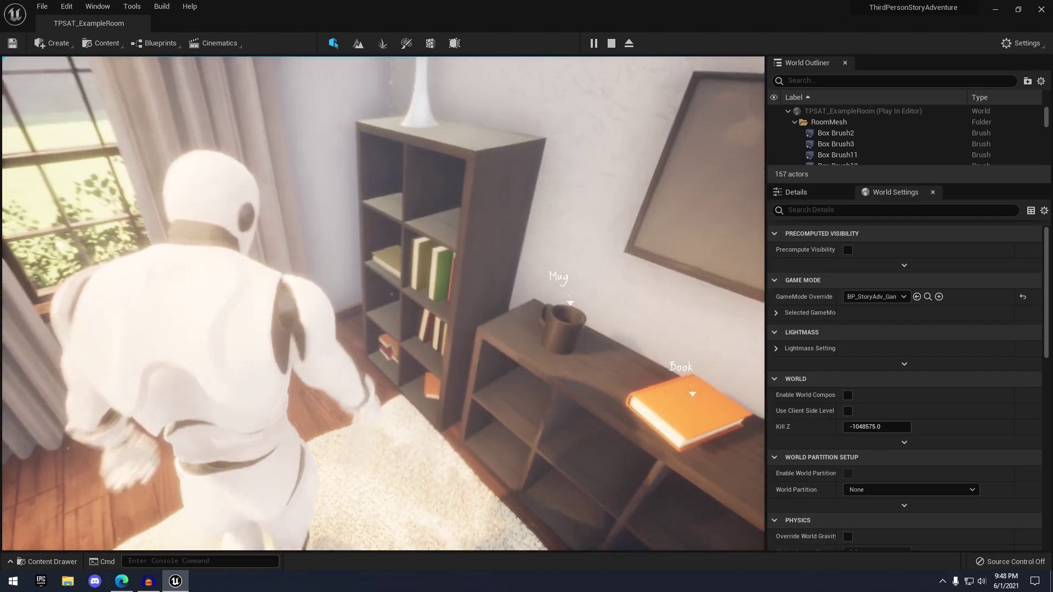
key(w)
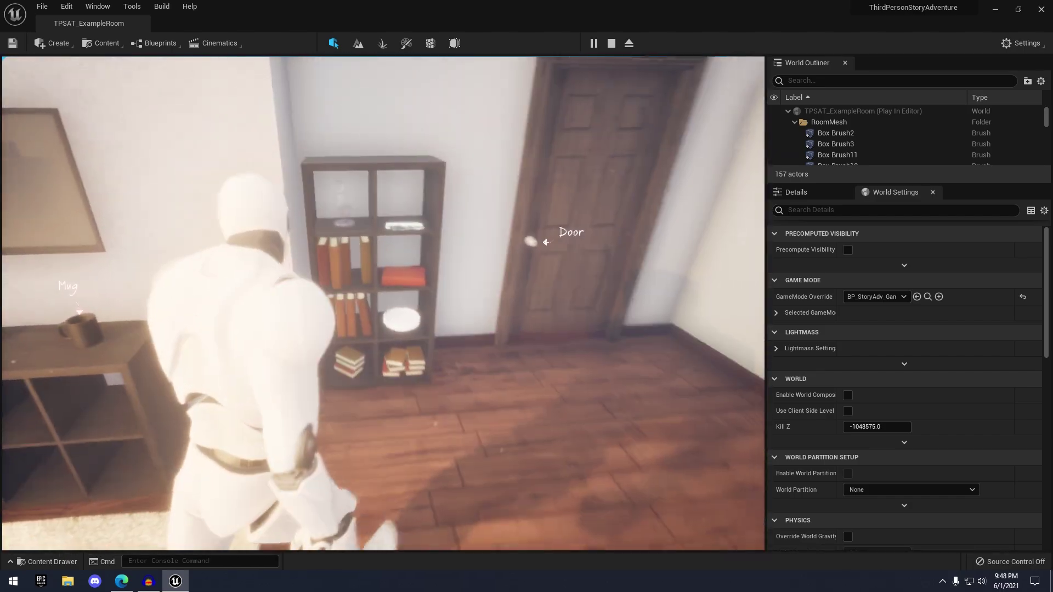
key(w)
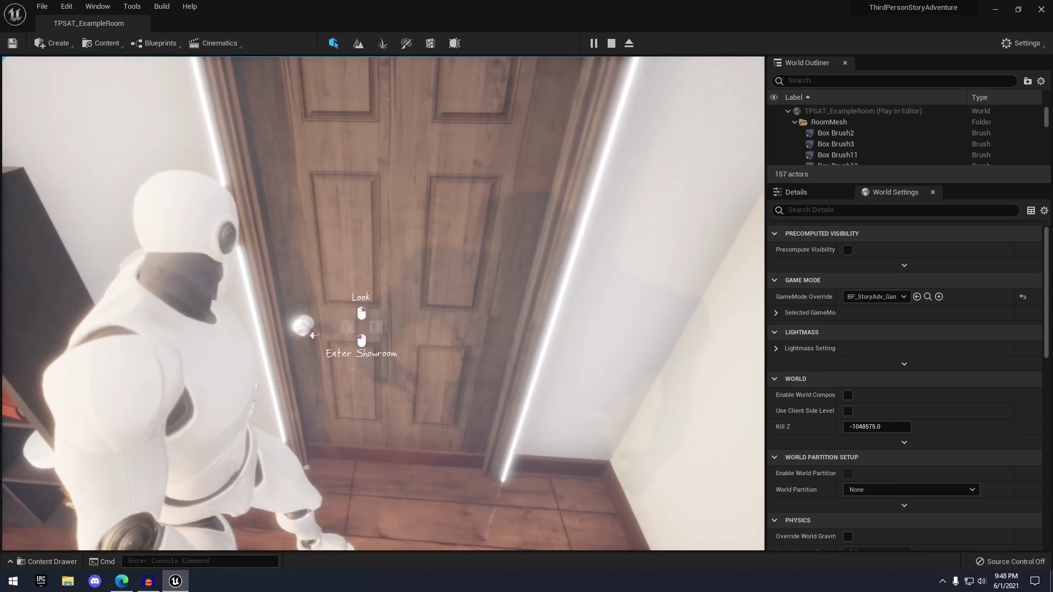
right_click(383, 303)
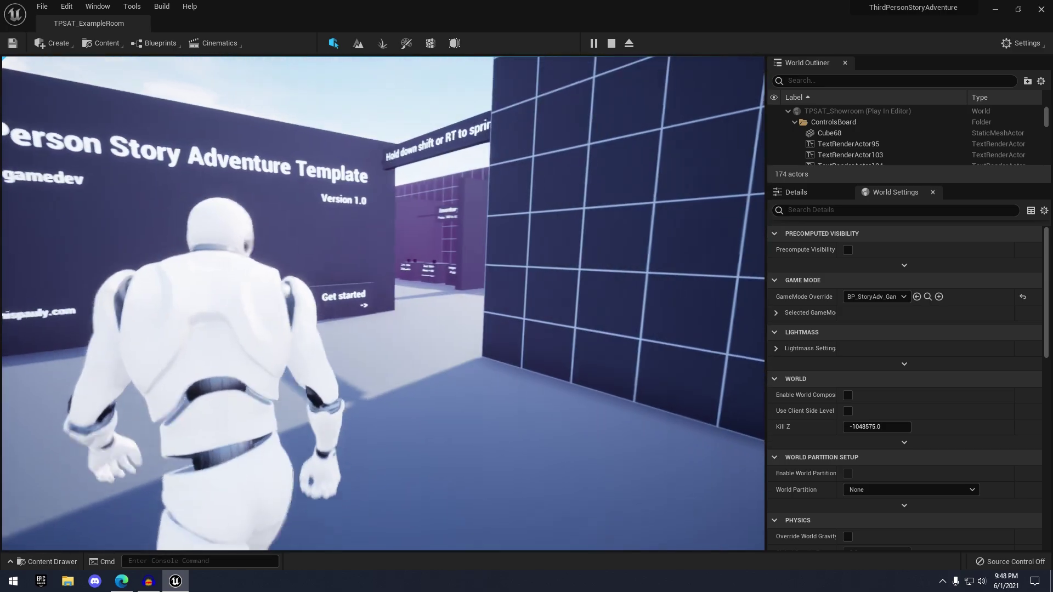
Stop the playtest and look around the example room near the windows and the shelf with the mug.
key(Escape)
right_drag(357, 362, 230, 379)
key(w)
key(w)
right_drag(362, 269, 472, 362)
click(451, 365)
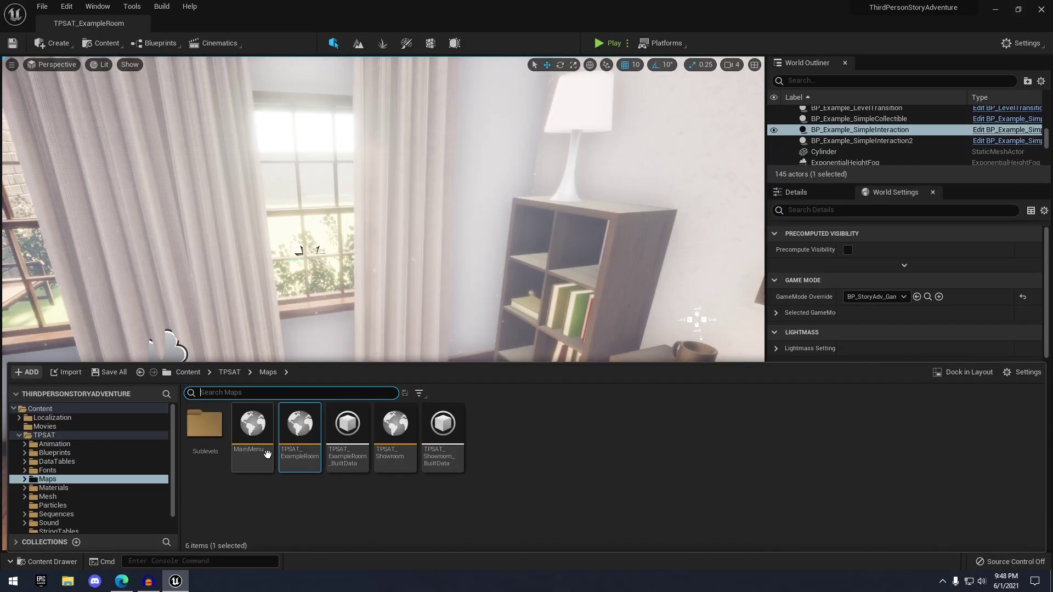
Open the MainMenu level without saving the example room sublevel, and playtest it in a new editor window.
click(267, 453)
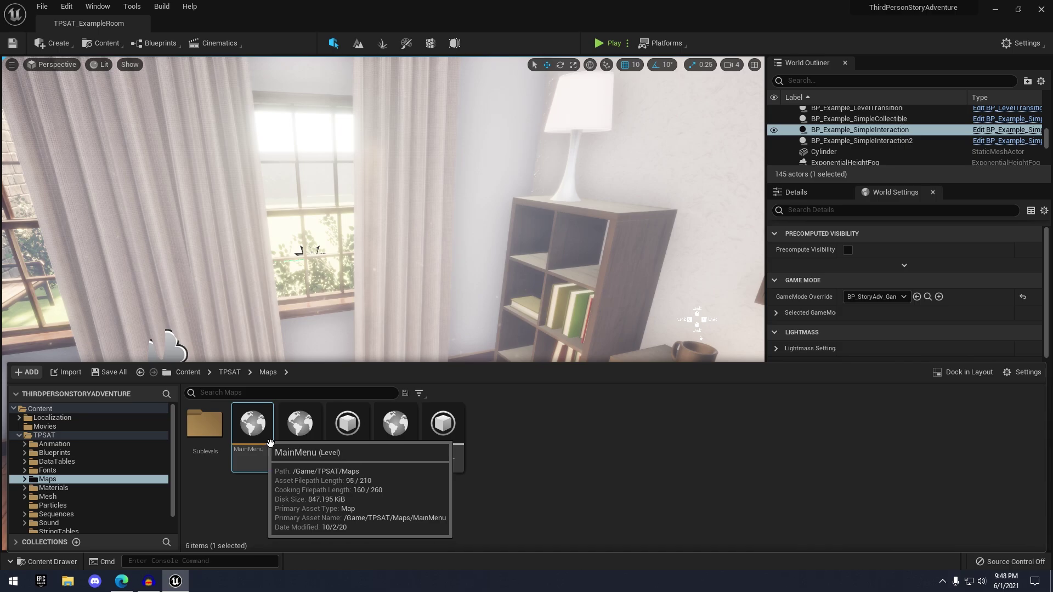
double_click(254, 434)
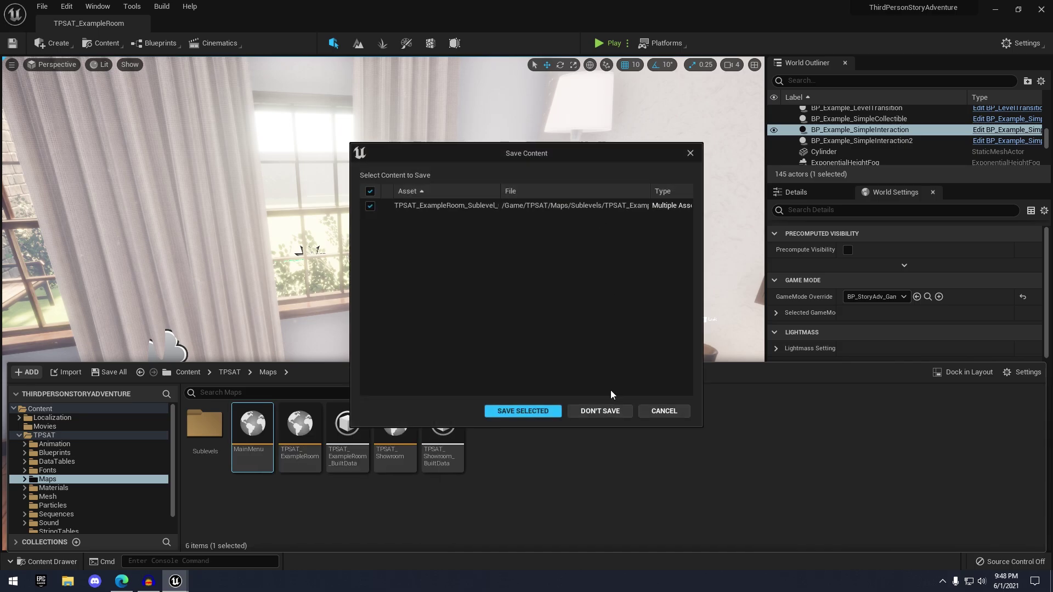
click(581, 412)
click(627, 43)
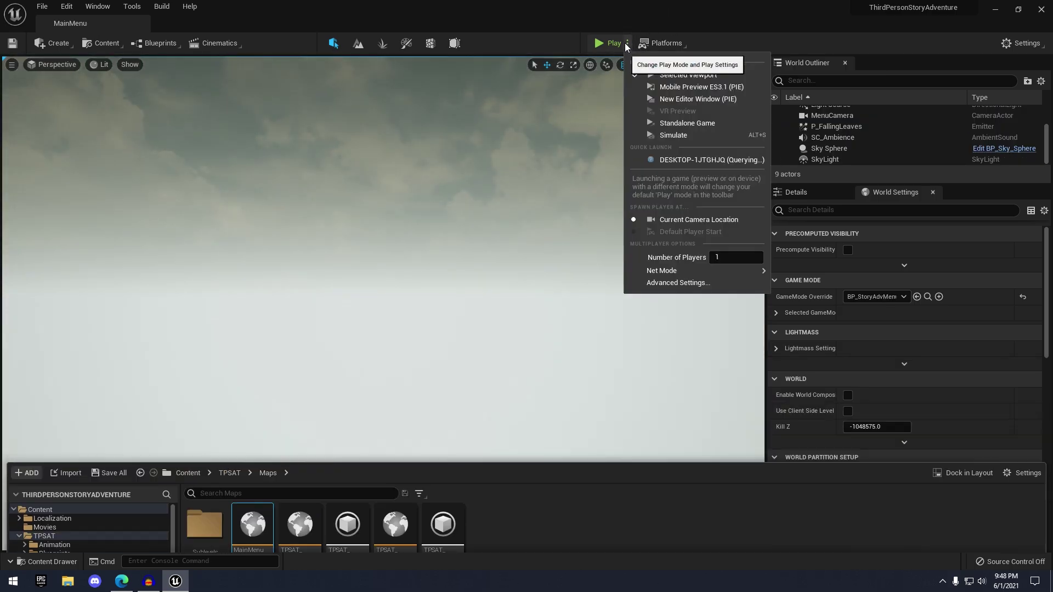
click(701, 100)
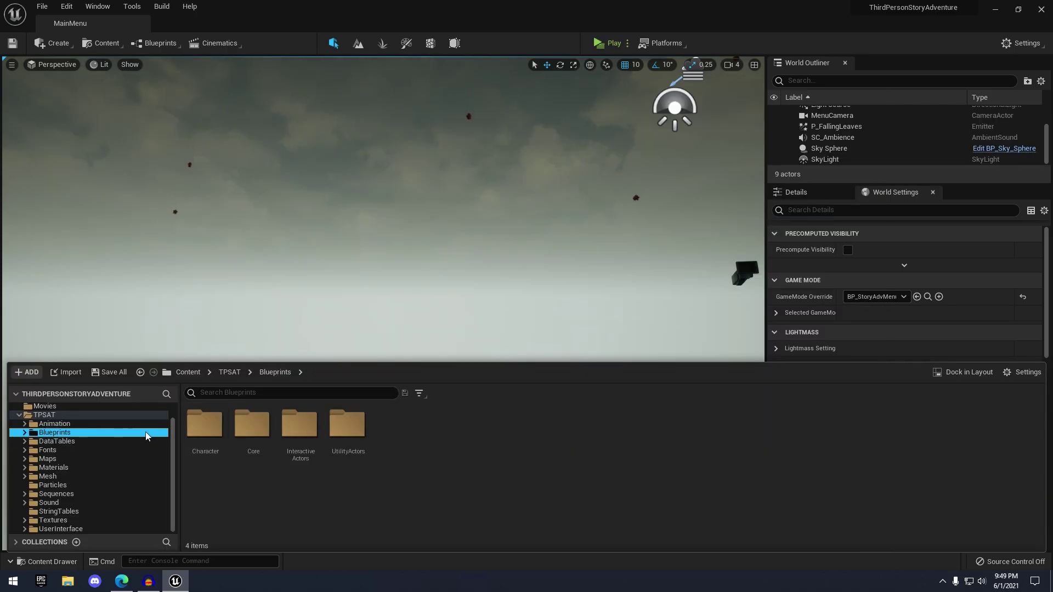
Browse the BaseActors folder inside Blueprints/Core, including the BP_Base_InteractiveObject blueprint.
double_click(251, 433)
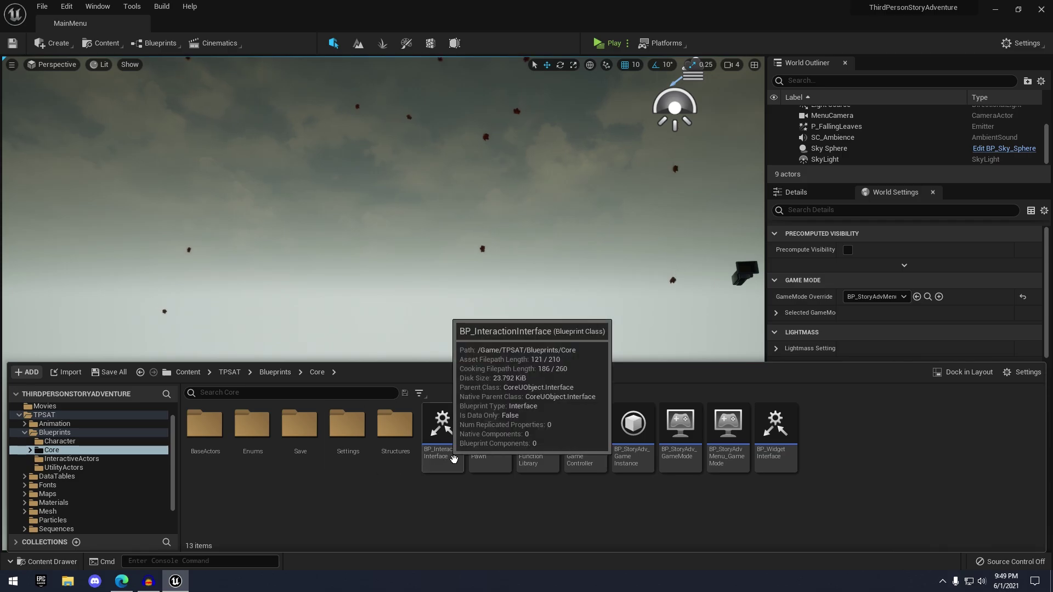
double_click(205, 425)
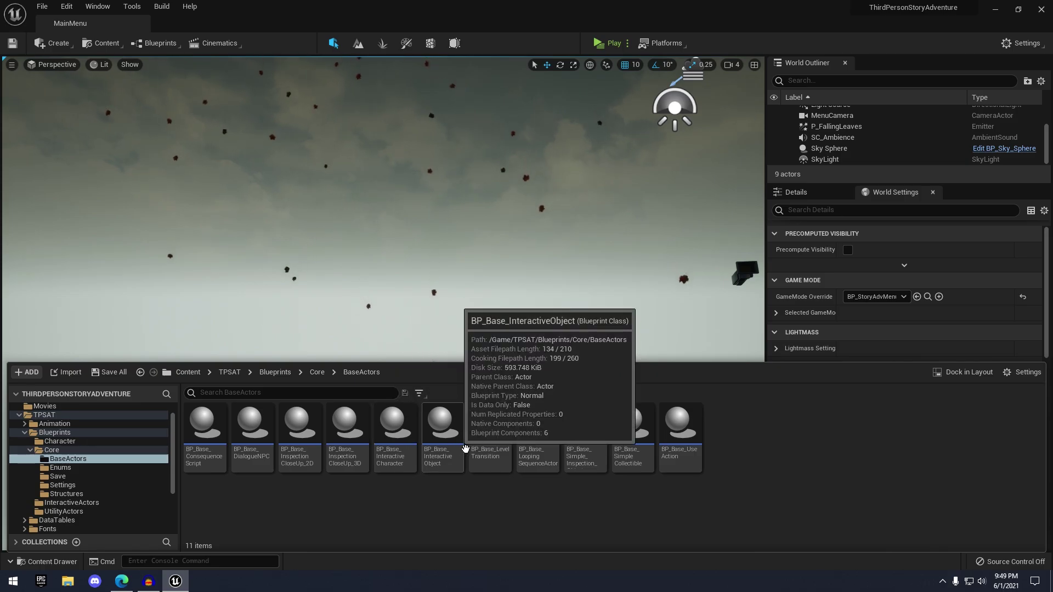
double_click(442, 431)
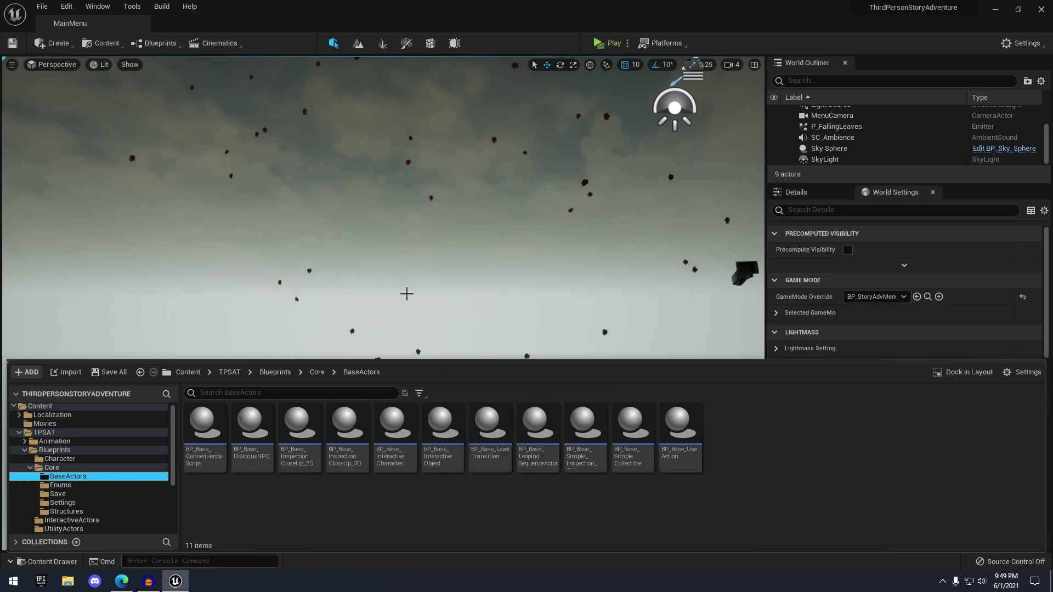
Look around the MainMenu level's falling leaves and browse the template's Mesh and Particles folders.
key(s)
right_drag(406, 294, 414, 351)
click(55, 563)
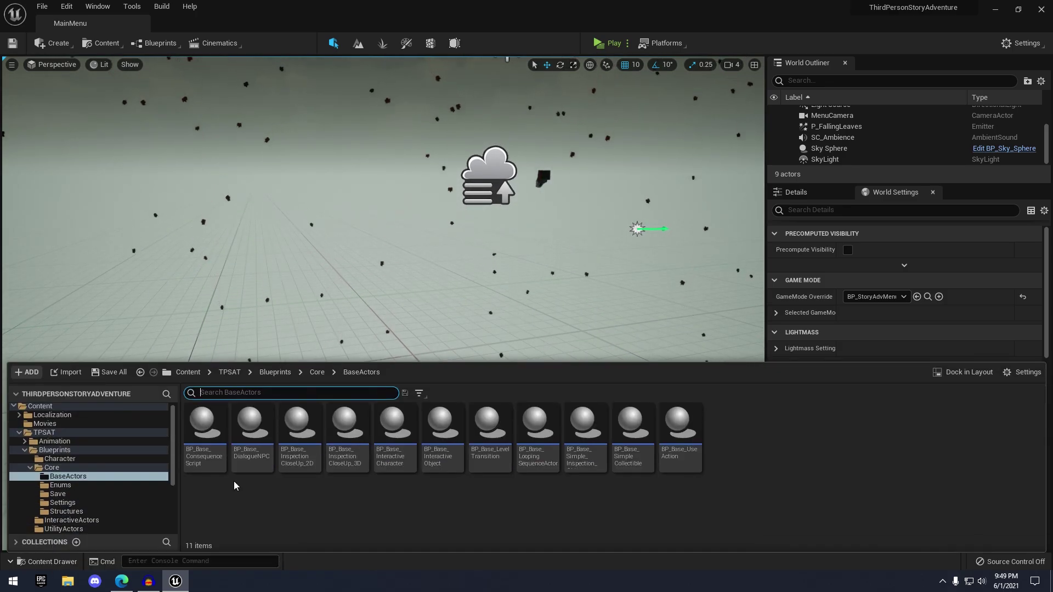
right_drag(477, 299, 457, 300)
key(w)
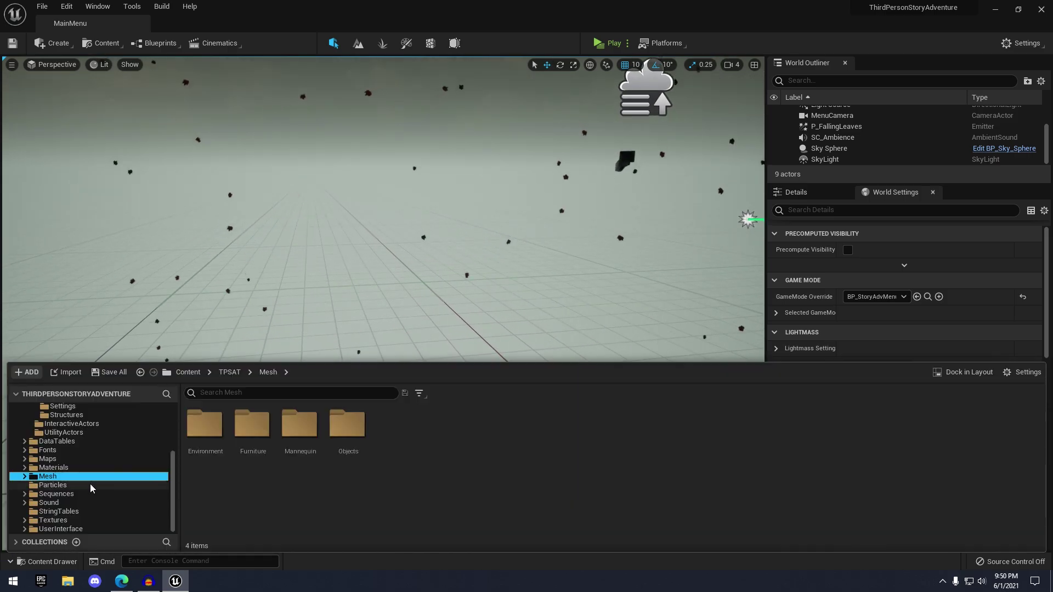
click(91, 485)
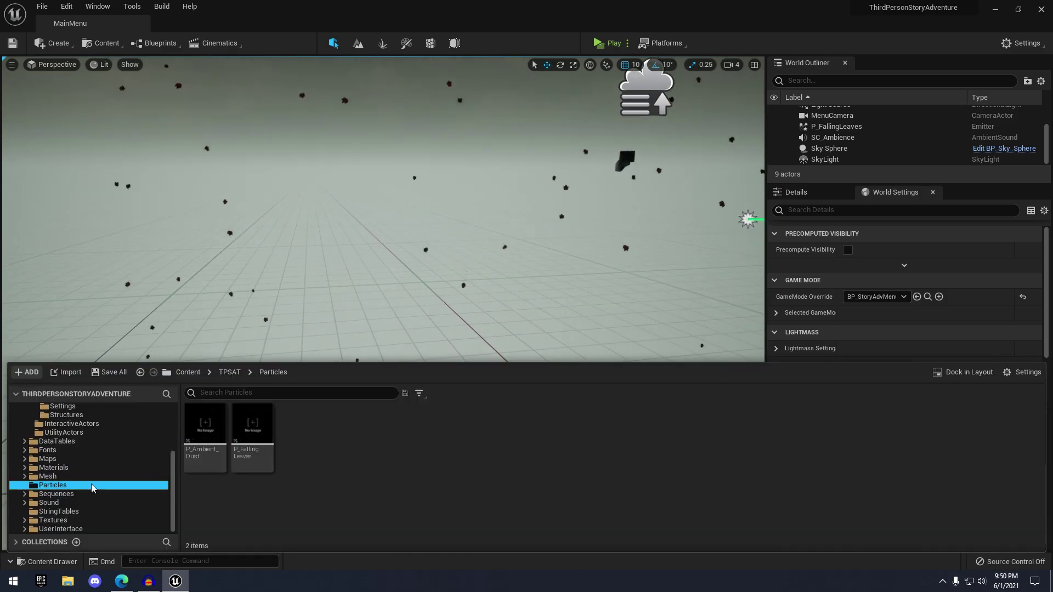
scroll(91, 467, up, 5)
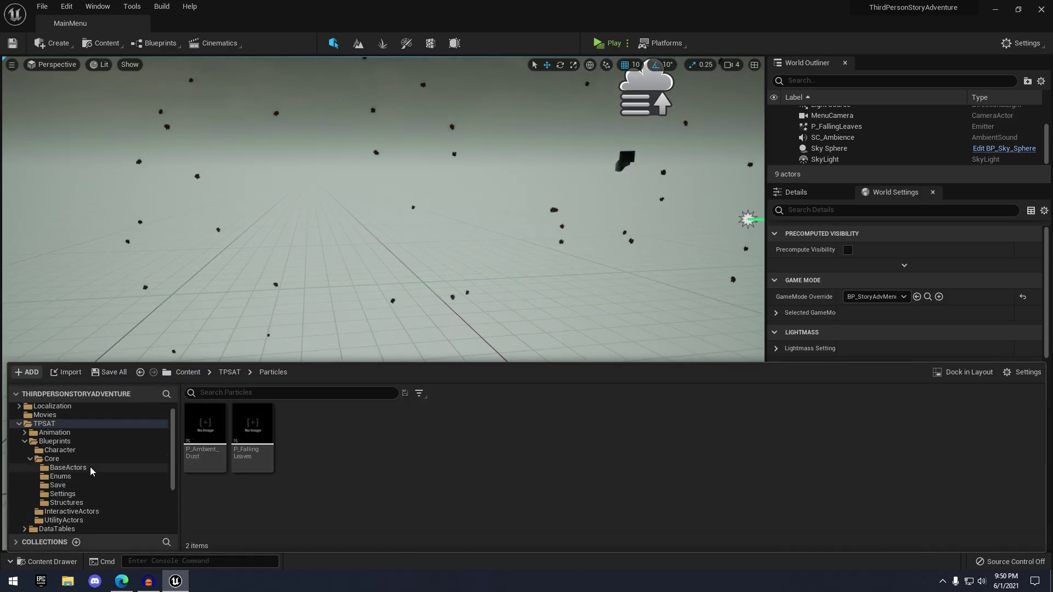
right_drag(451, 278, 466, 283)
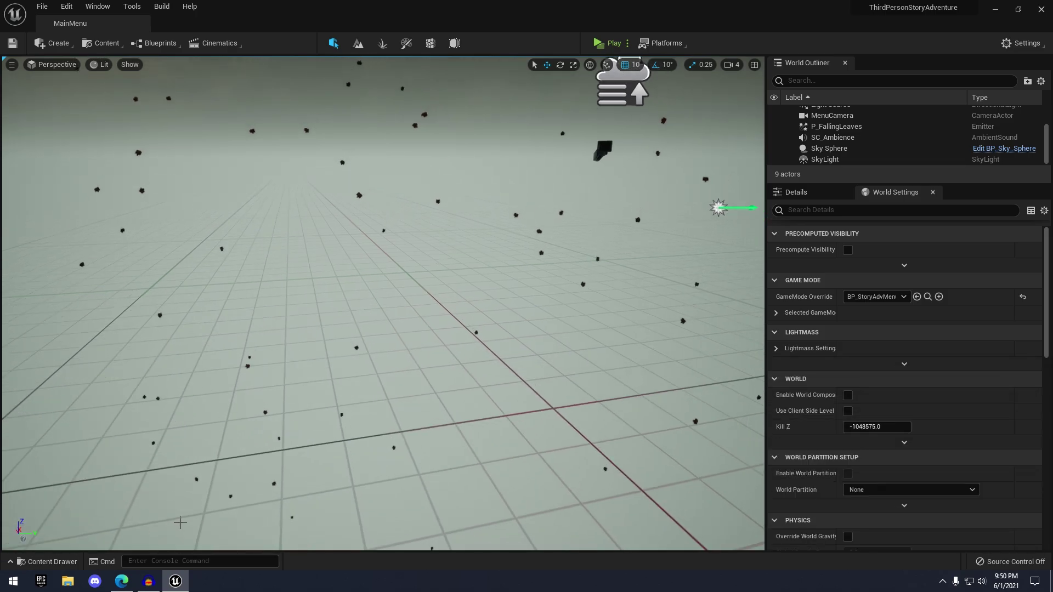
Browse the template's Blueprints folder and the remaining content folders under TPSAT.
click(52, 561)
click(60, 453)
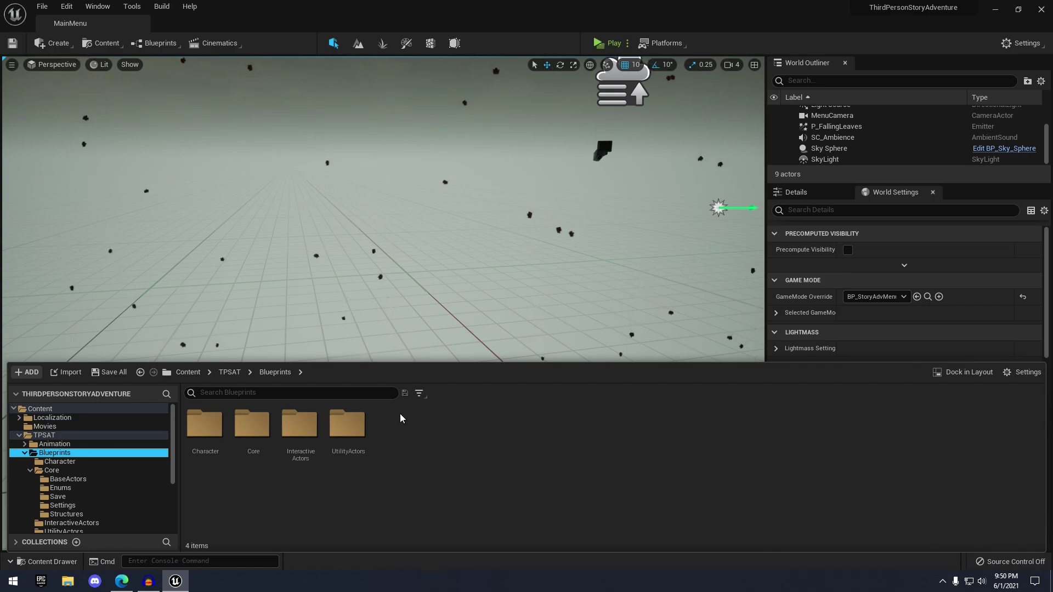
scroll(150, 462, down, 5)
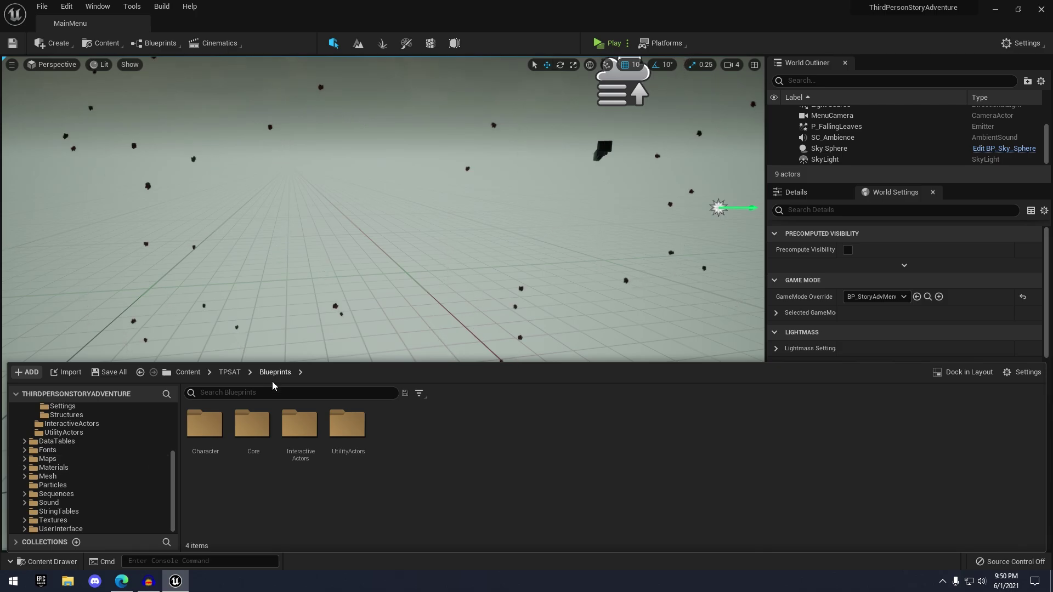
Look around the Stylized_Forest Demonstration level and playtest it in full screen, running the mannequin along the dirt path.
right_drag(558, 250, 593, 265)
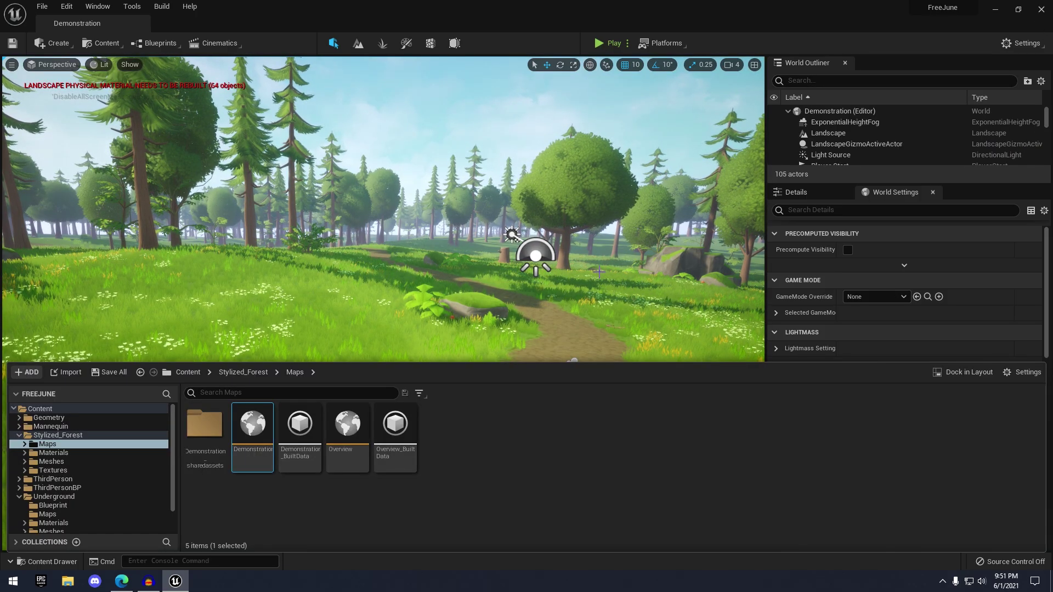
right_drag(599, 272, 612, 270)
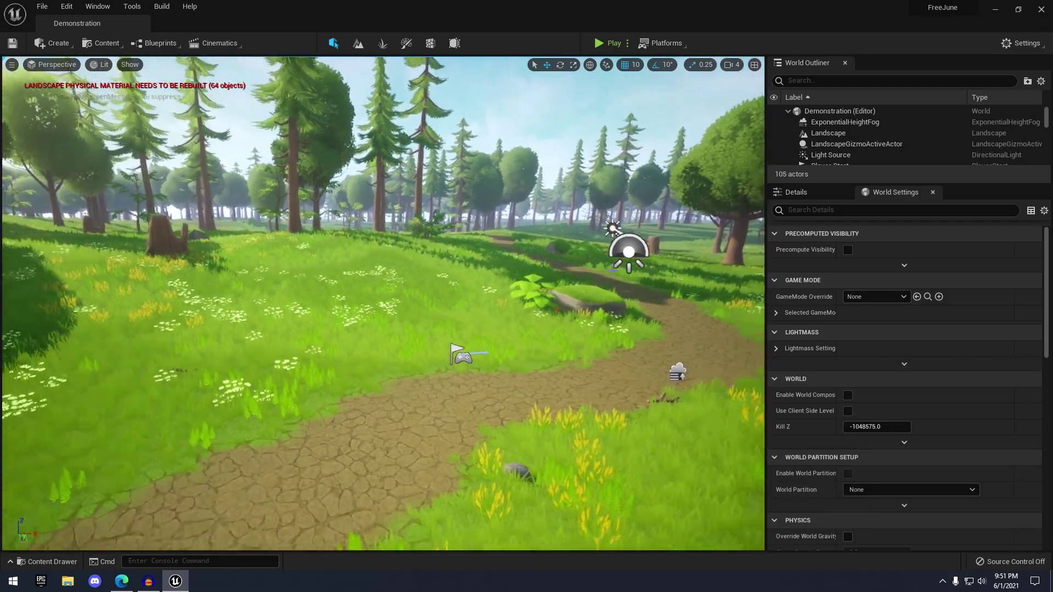
click(609, 43)
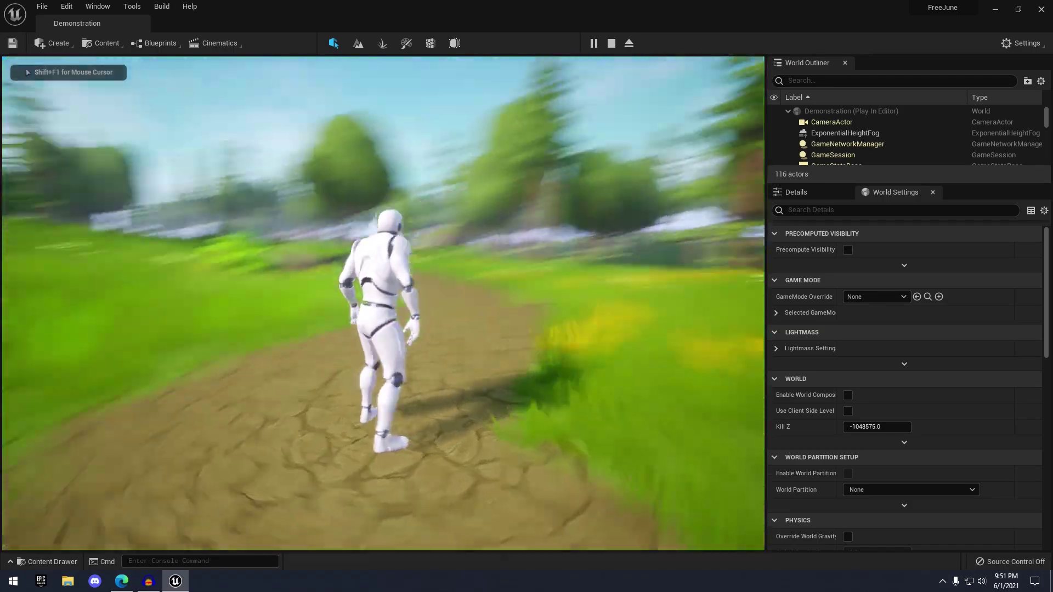
key(F11)
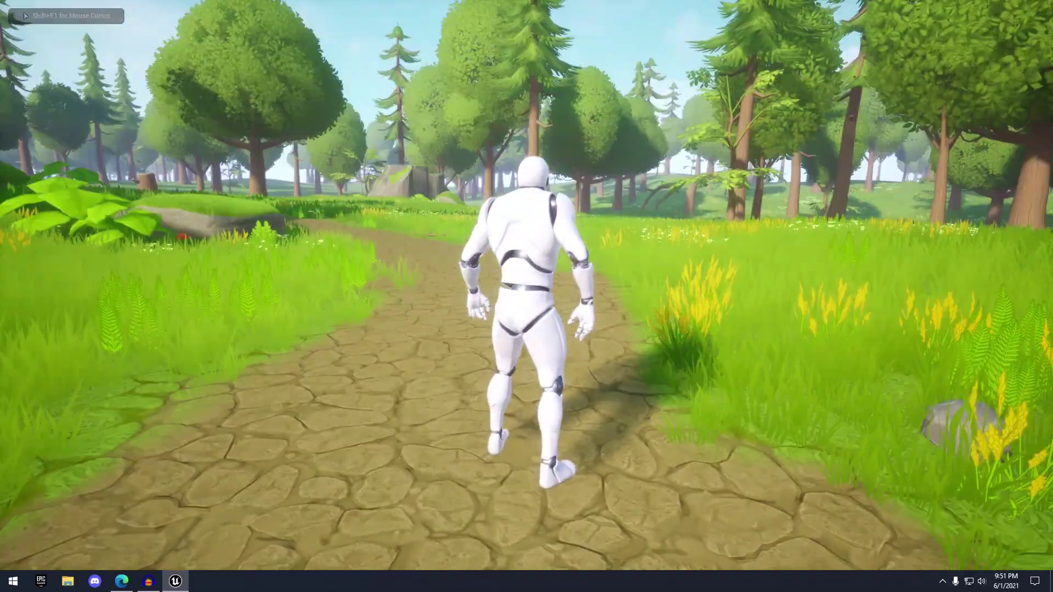
key(a)
key(w)
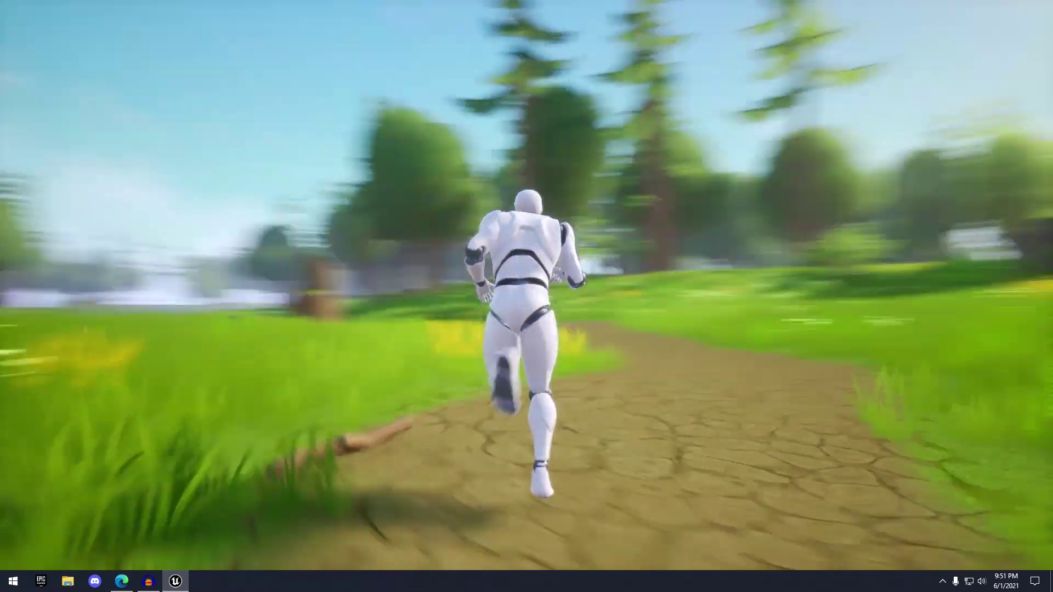
Run and jump the mannequin along the stylized forest's path and meadow in play mode, and survey the forest map from above.
key(d)
key(w)
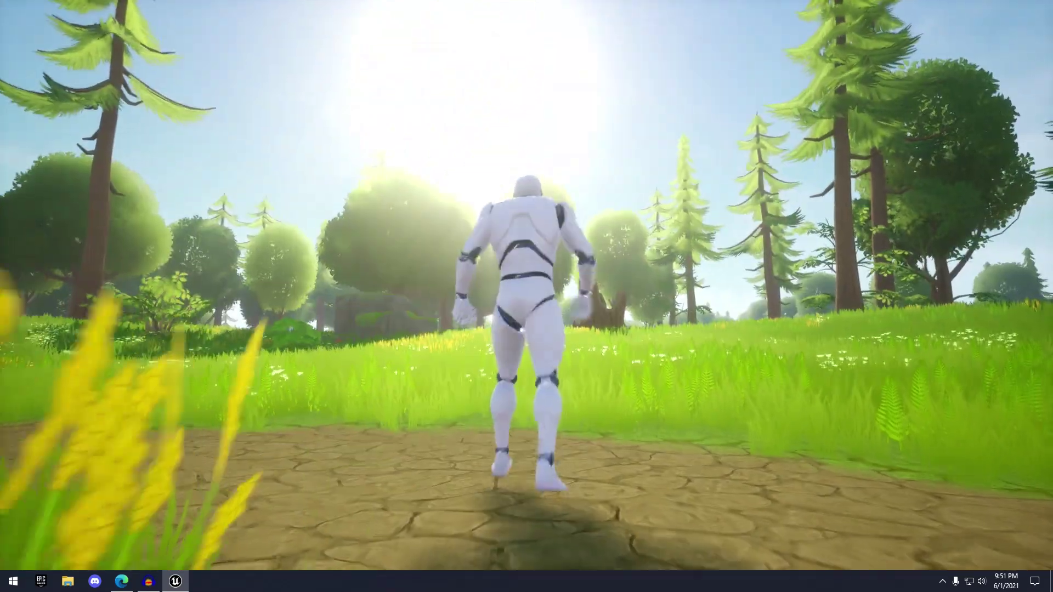
key(s)
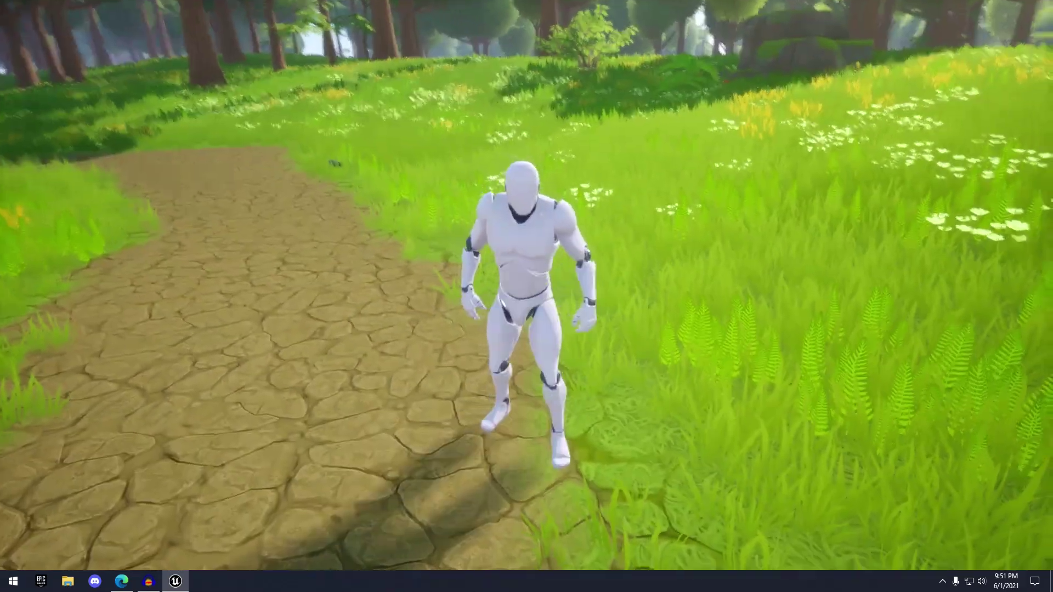
key(d)
key(s)
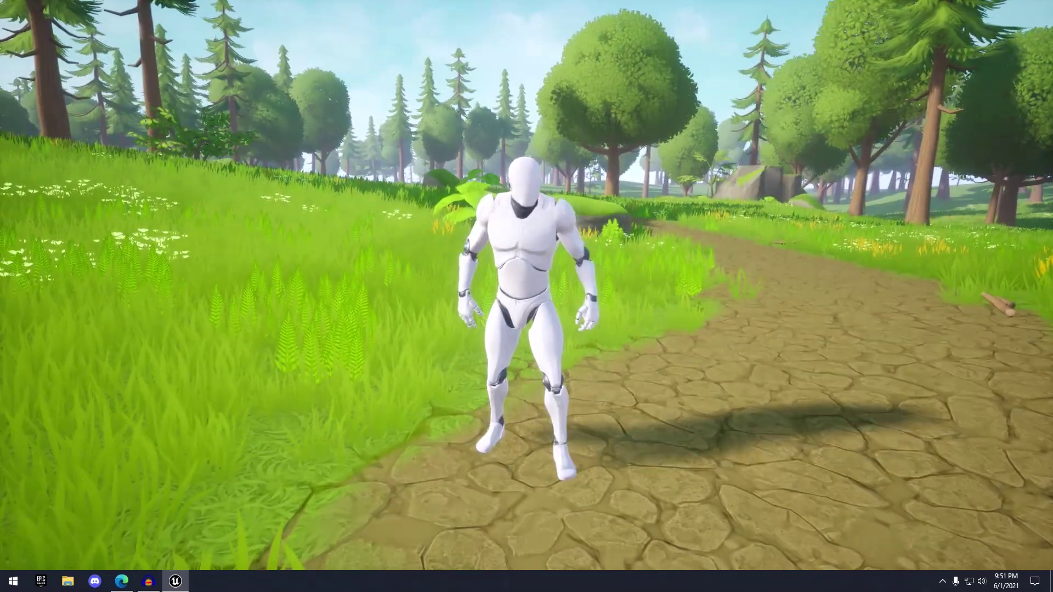
key(w)
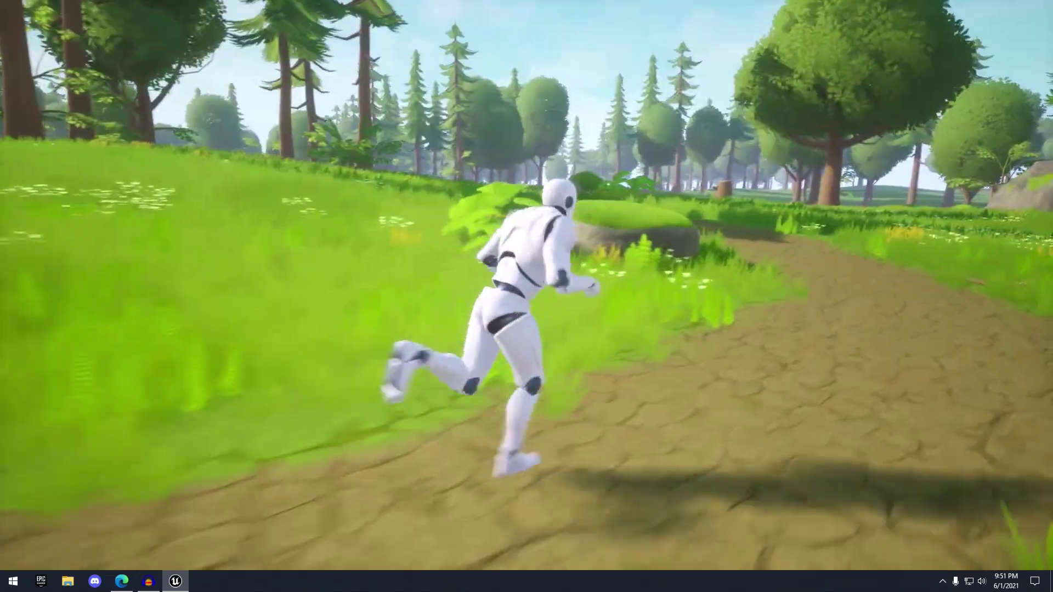
key(w)
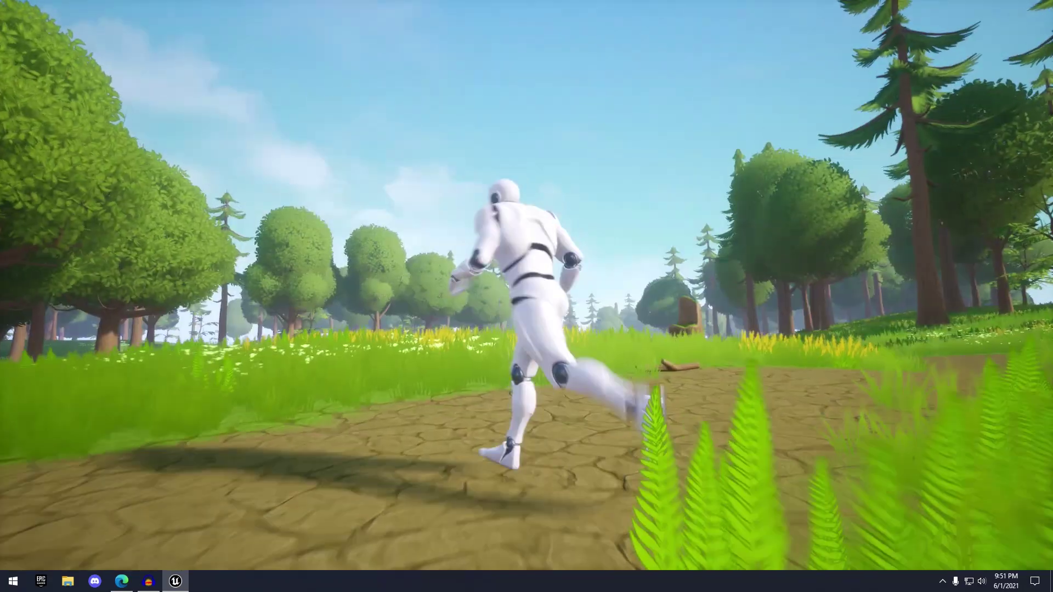
key(d)
key(w)
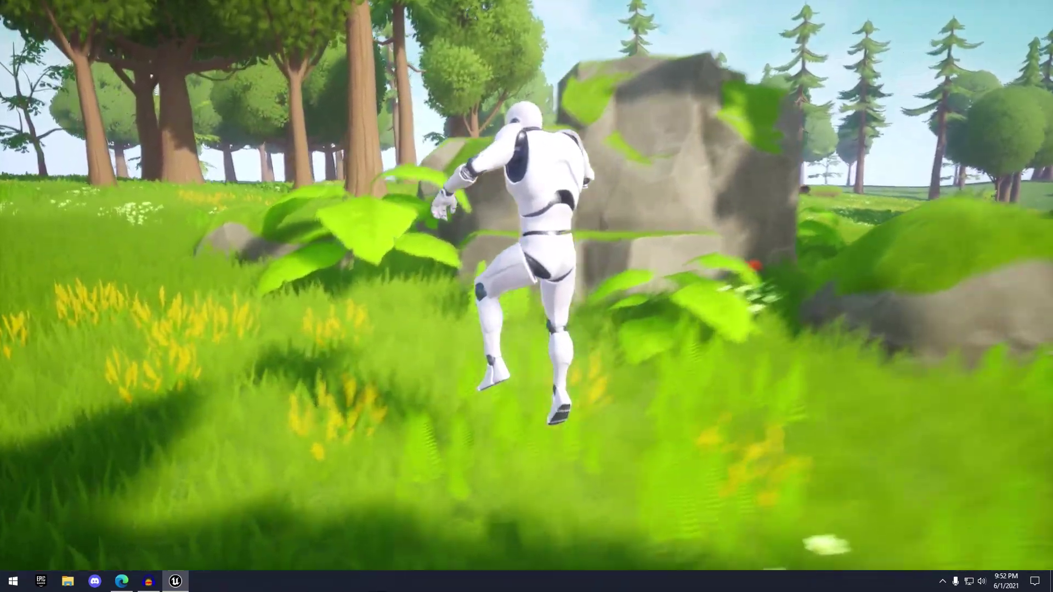
key(w)
key(space)
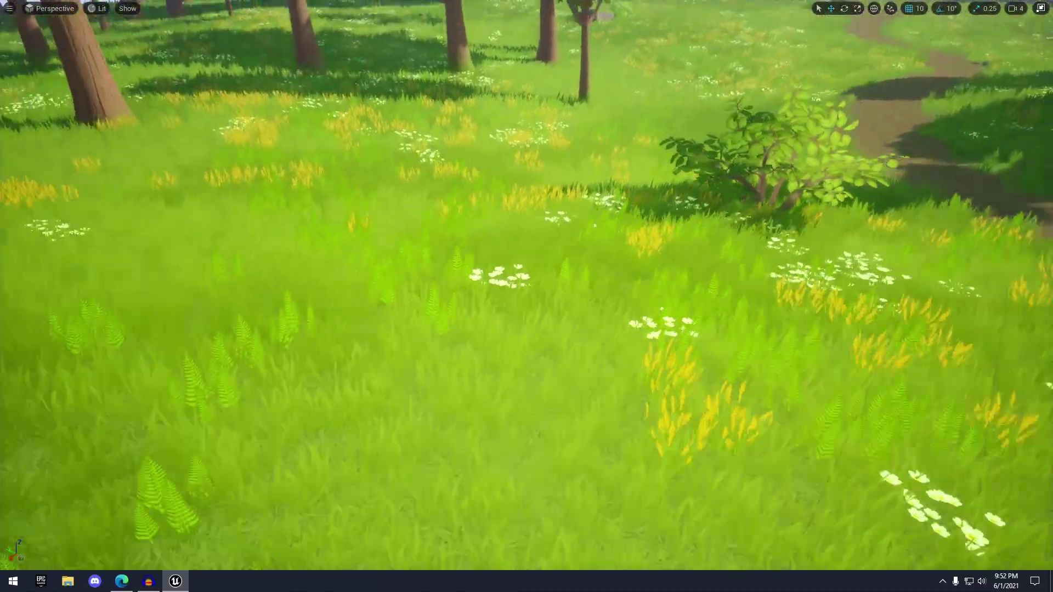
key(s)
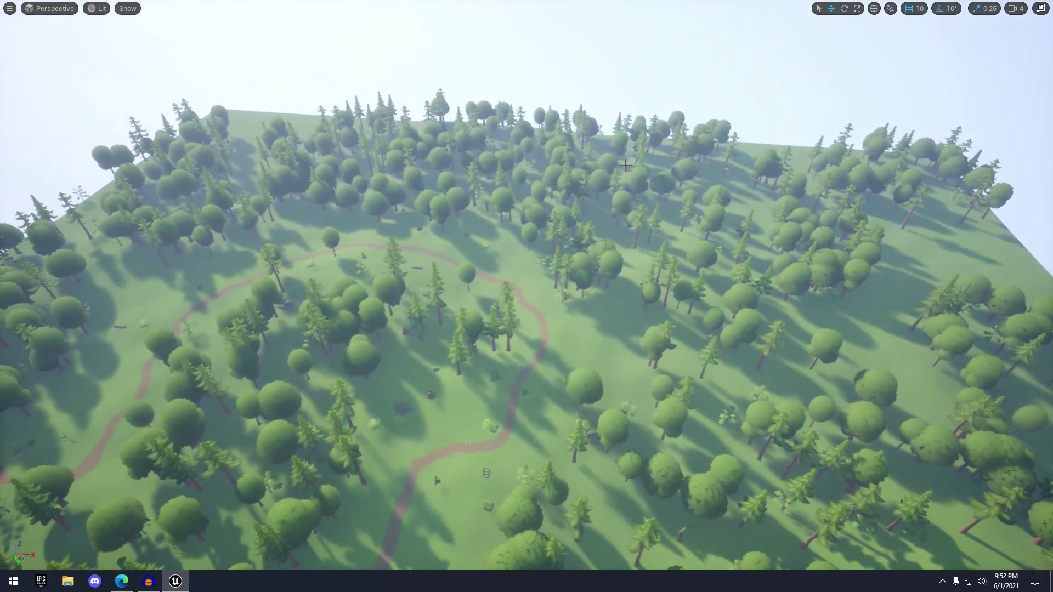
key(F11)
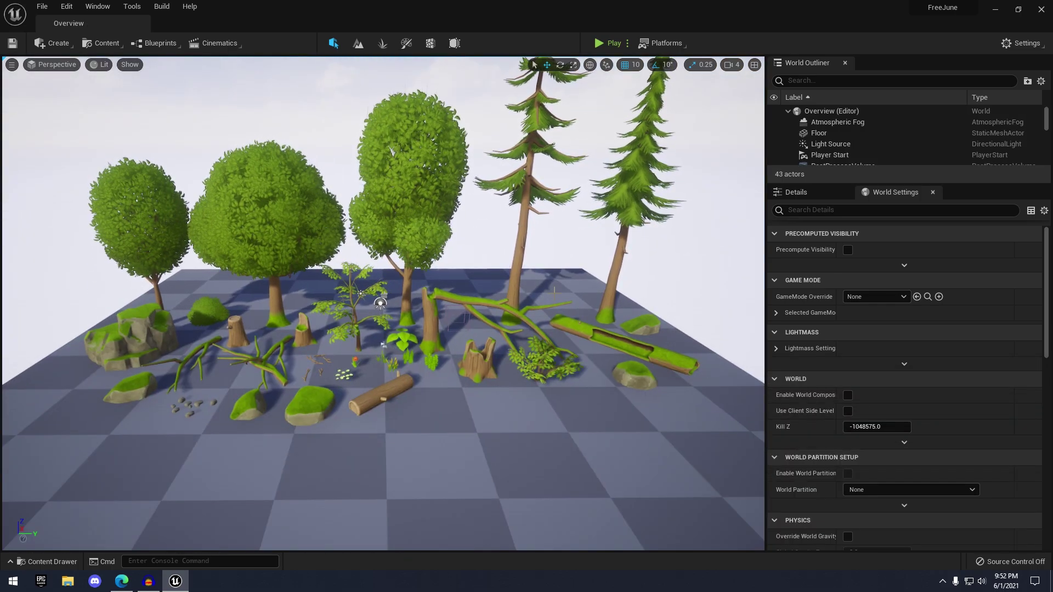
Examine the trees, rocks, branches, flowers and grasses of the Overview level up close in the immersive viewport.
key(F11)
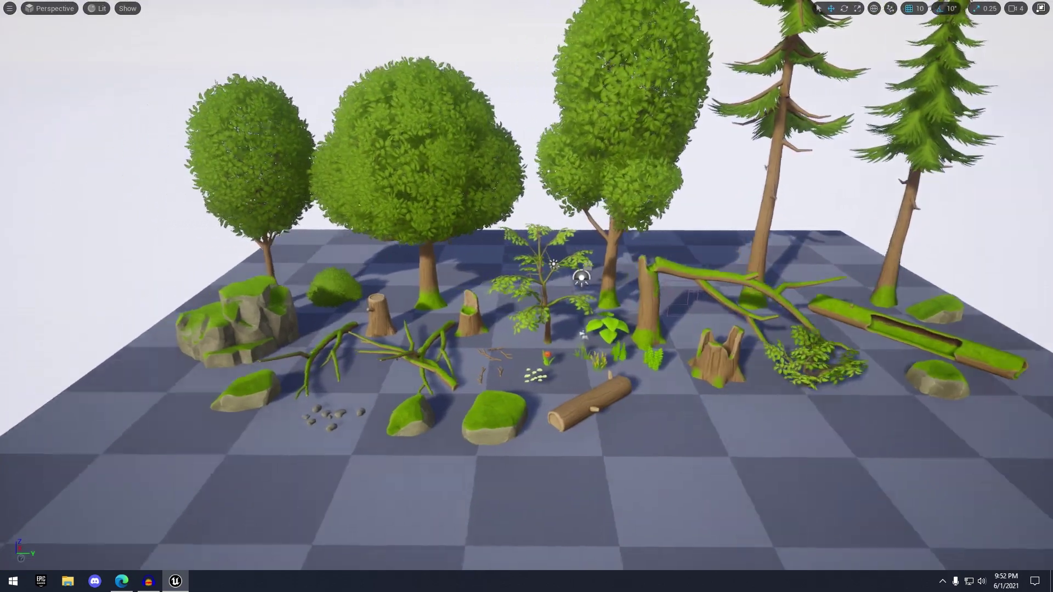
key(w)
mouse_move(526, 296)
right_down()
mouse_move(436, 306)
mouse_move(496, 312)
mouse_move(527, 296)
right_up()
right_drag(595, 252, 596, 252)
key(s)
right_drag(374, 154, 263, 153)
key(w)
right_drag(375, 153, 374, 153)
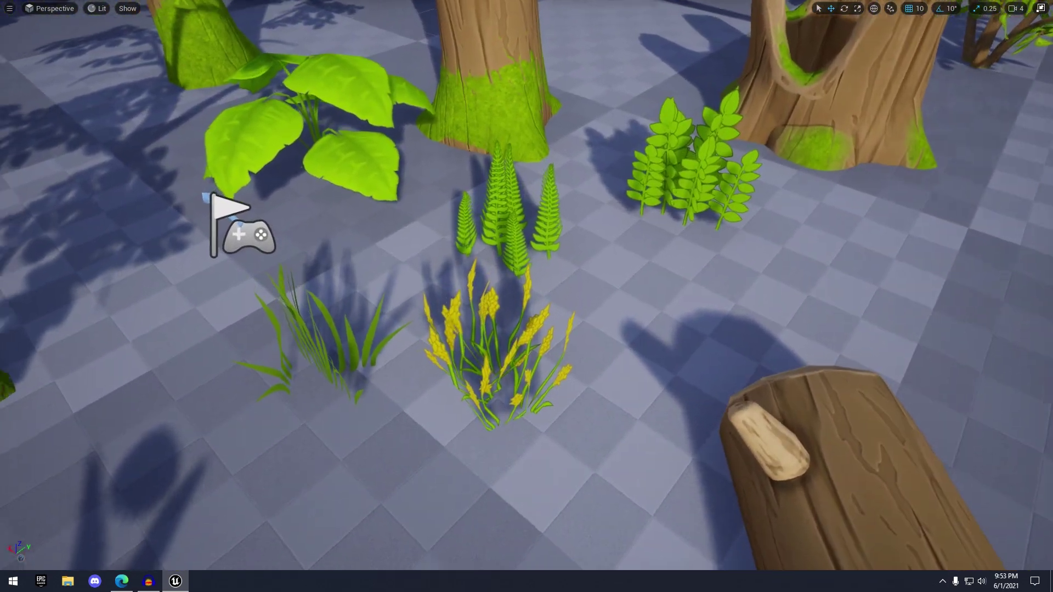
key(a)
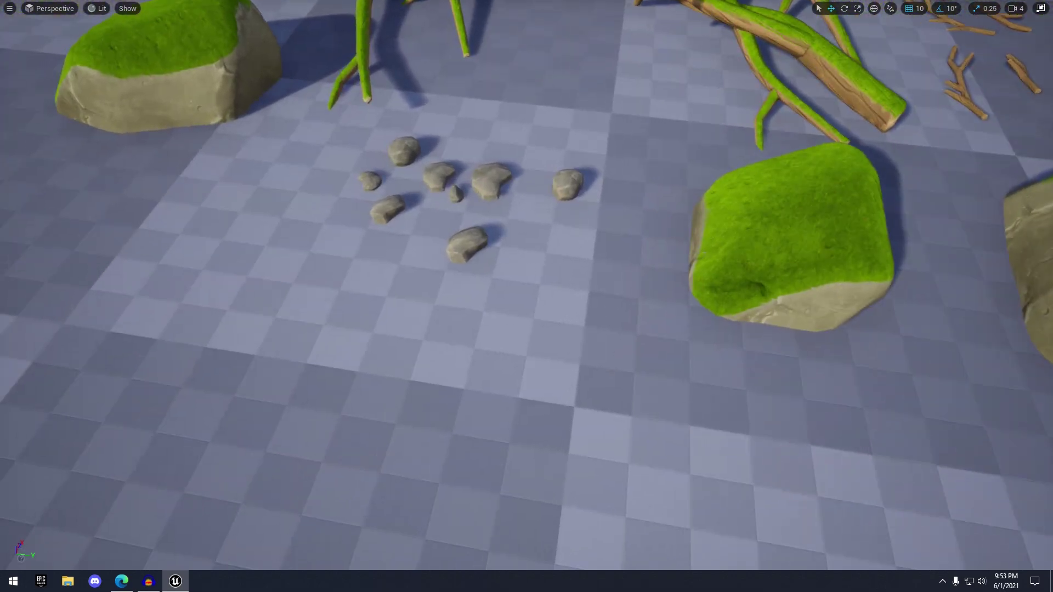
Inspect the small pebbles, mossy stones and fallen log, selecting a pebble and a mossy stone individually.
key(s)
click(547, 335)
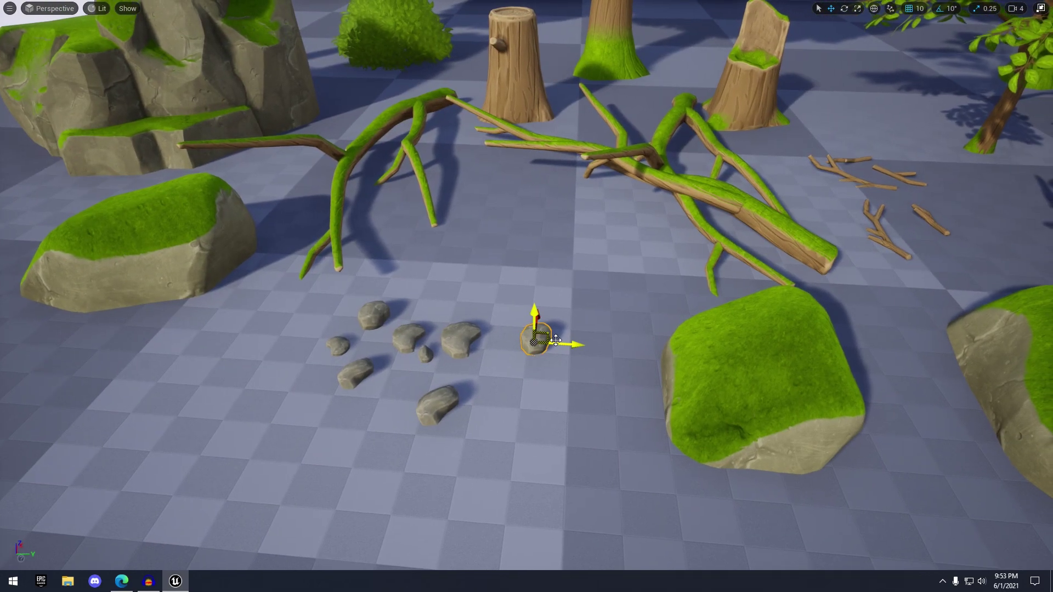
right_drag(546, 335, 589, 310)
click(678, 381)
key(d)
key(d)
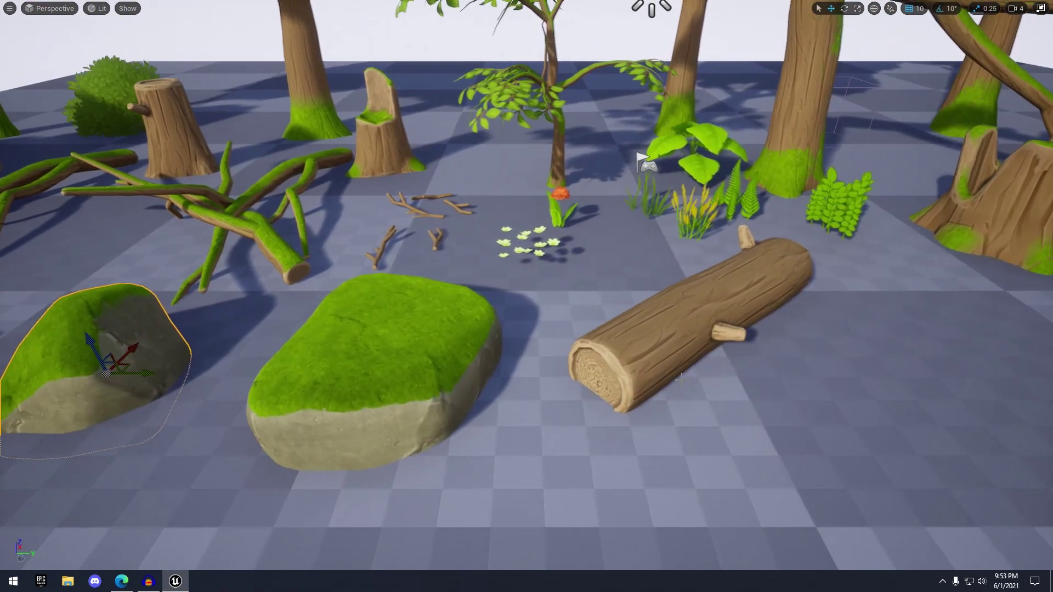
key(d)
right_drag(679, 380, 767, 305)
key(d)
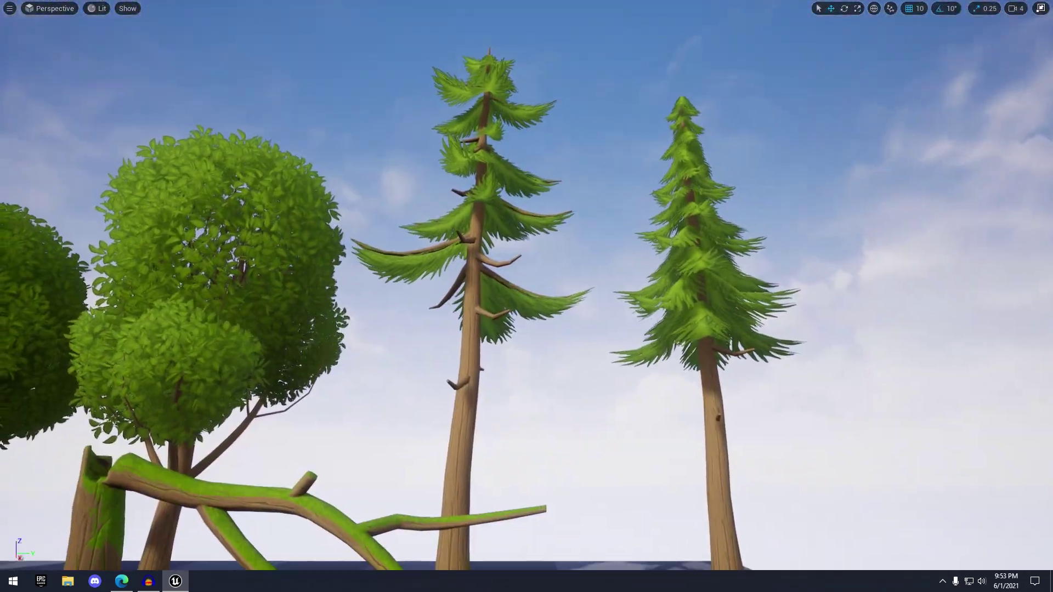
Examine the tall conifers and the whole asset lineup, and return to the normal editor layout.
key(a)
key(w)
right_drag(526, 297, 534, 351)
key(s)
key(F11)
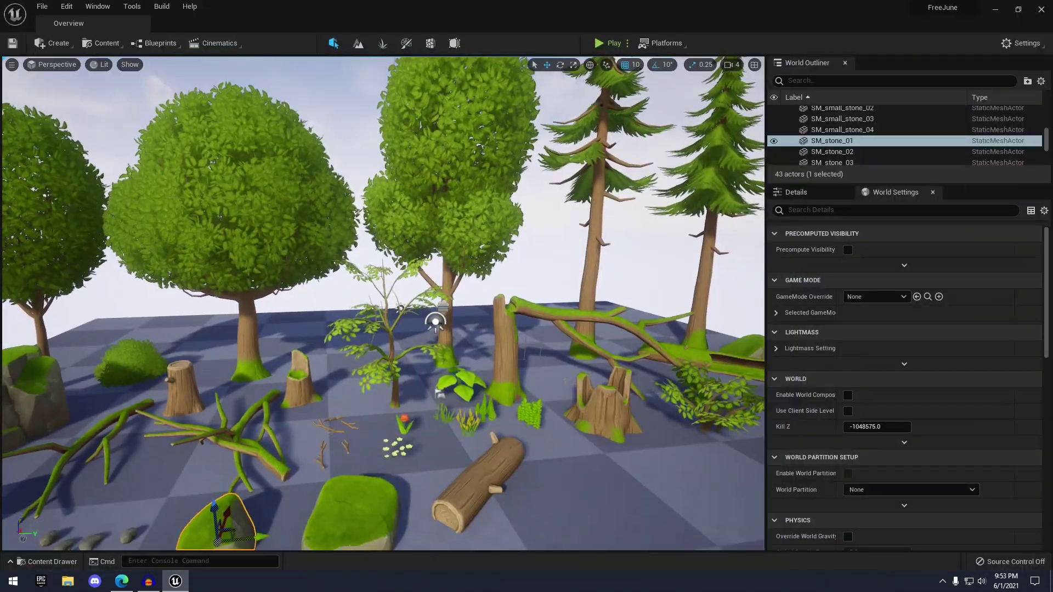
key(s)
right_drag(384, 307, 357, 308)
key(w)
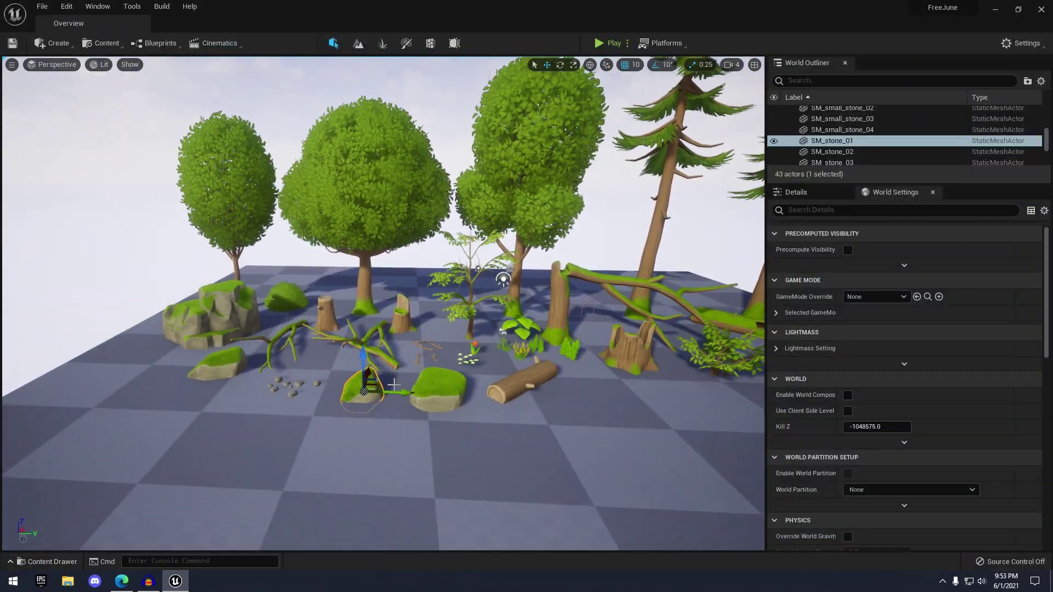
key(s)
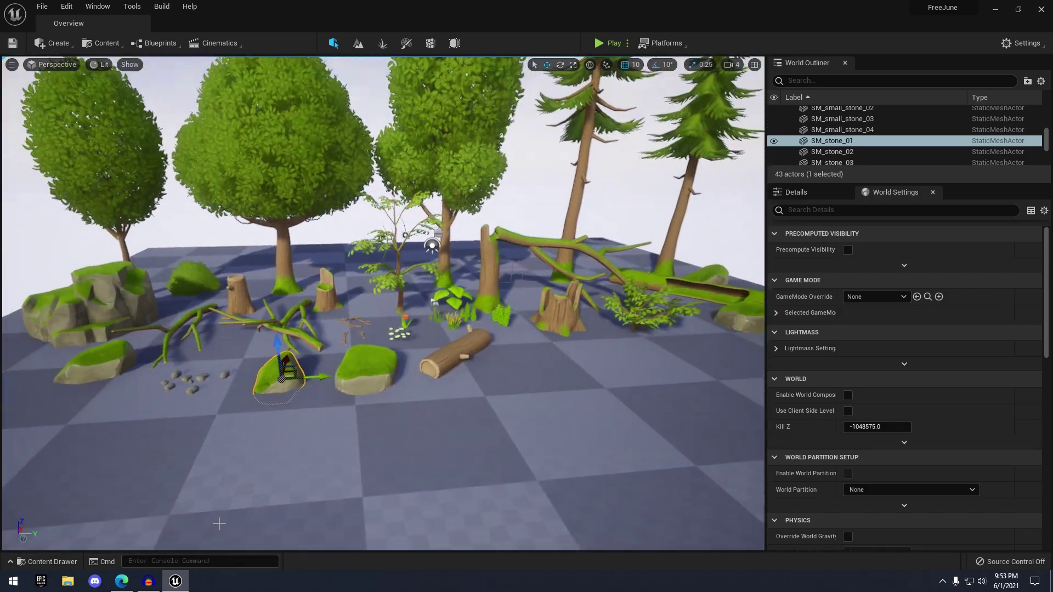
Open the Main_Level map from the Underground content's Maps folder.
click(44, 561)
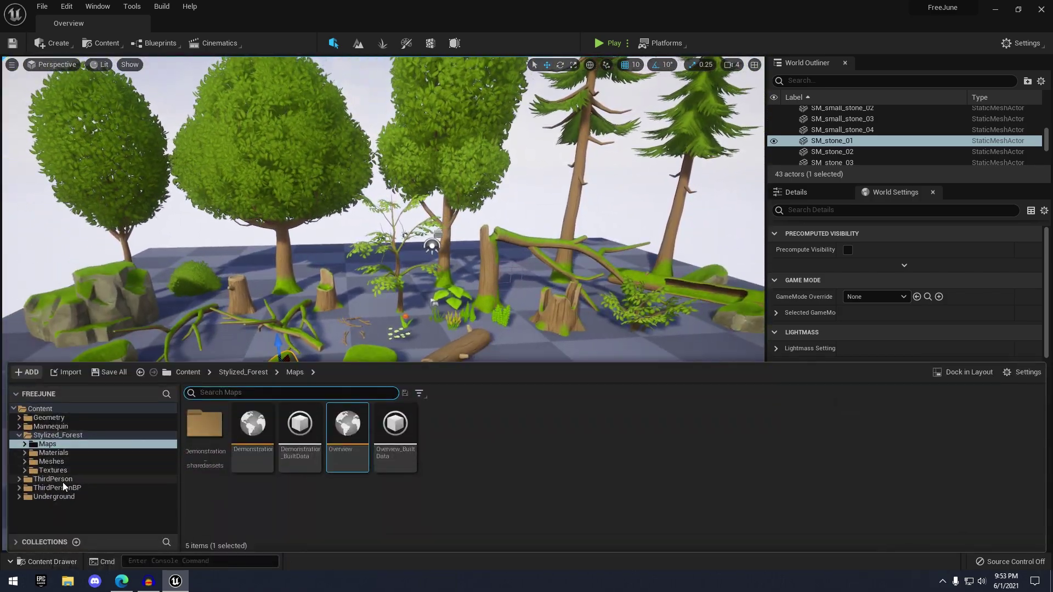
click(54, 497)
double_click(241, 453)
double_click(300, 430)
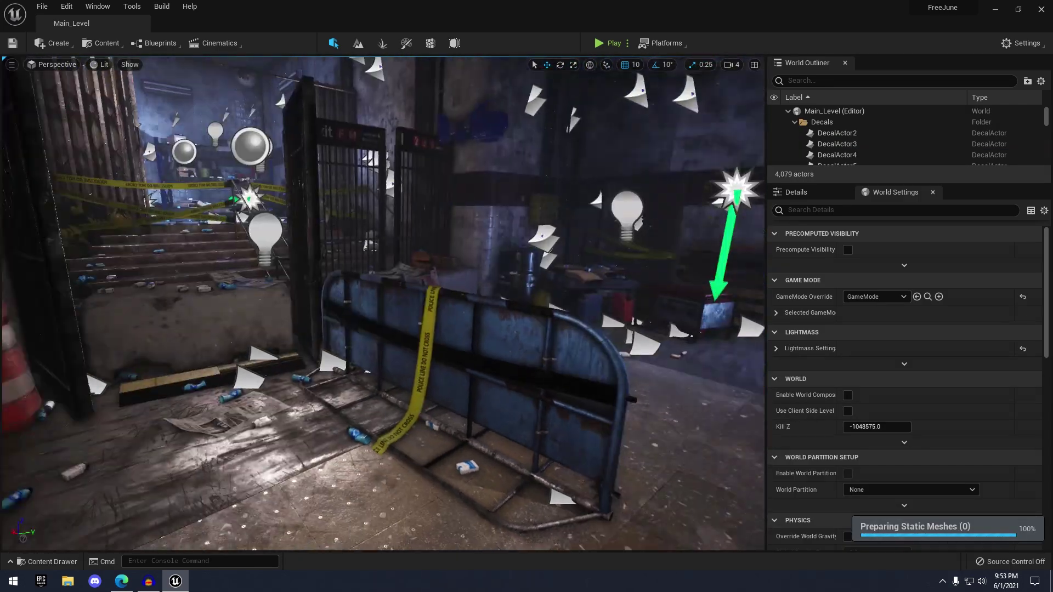
Examine the Underground station in a full-screen play session and stop the session.
right_drag(313, 367, 170, 360)
right_drag(191, 490, 516, 452)
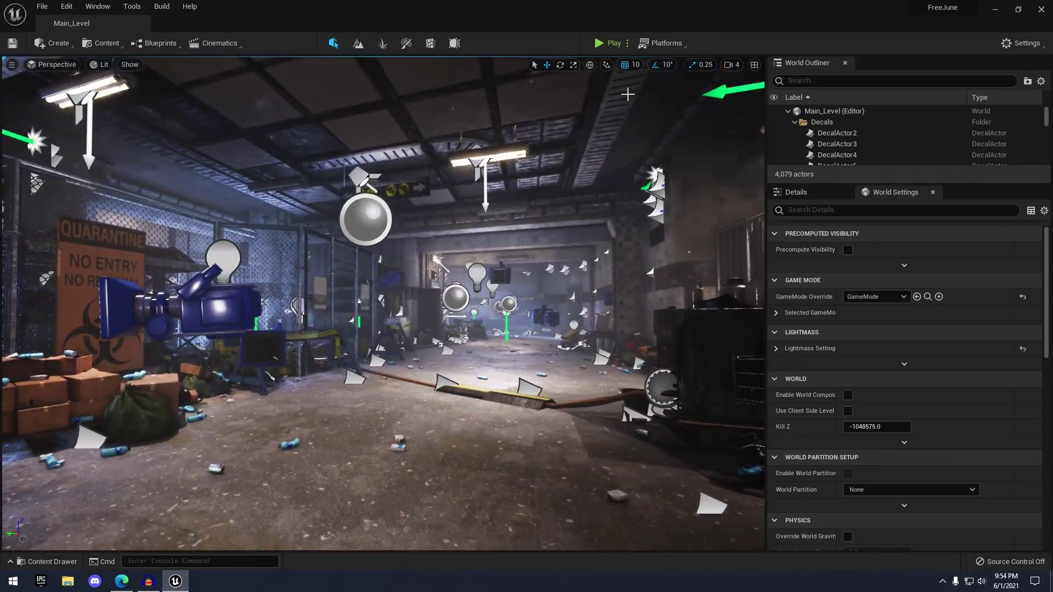
click(615, 45)
key(alt+p)
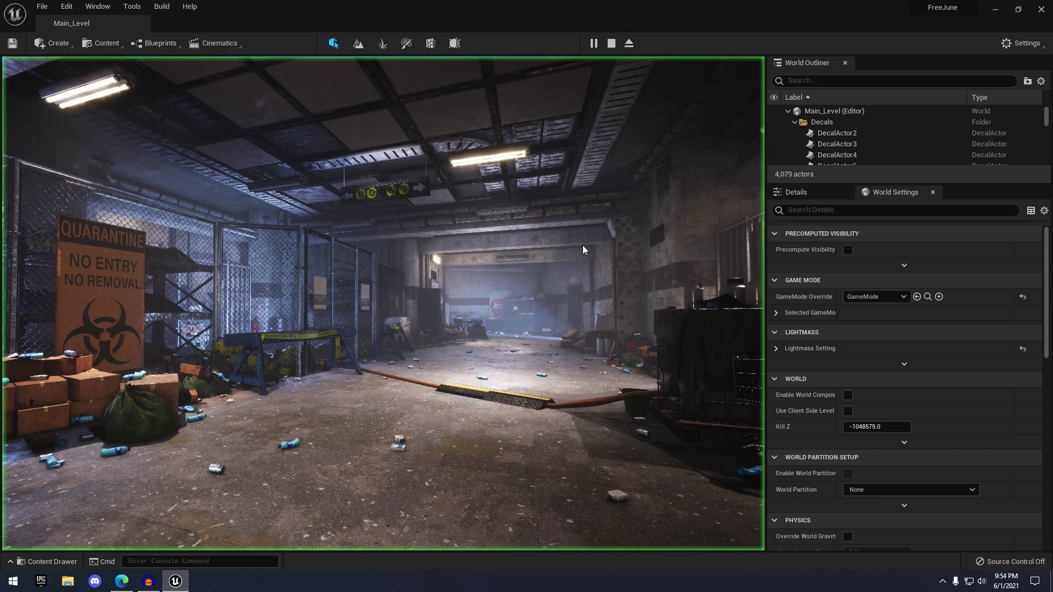
key(F11)
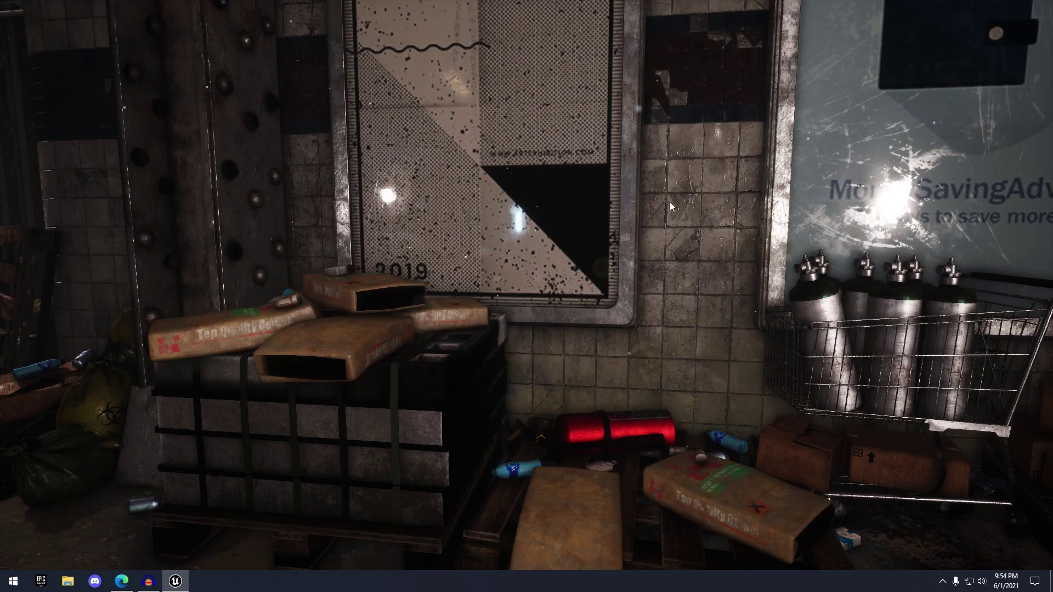
key(Escape)
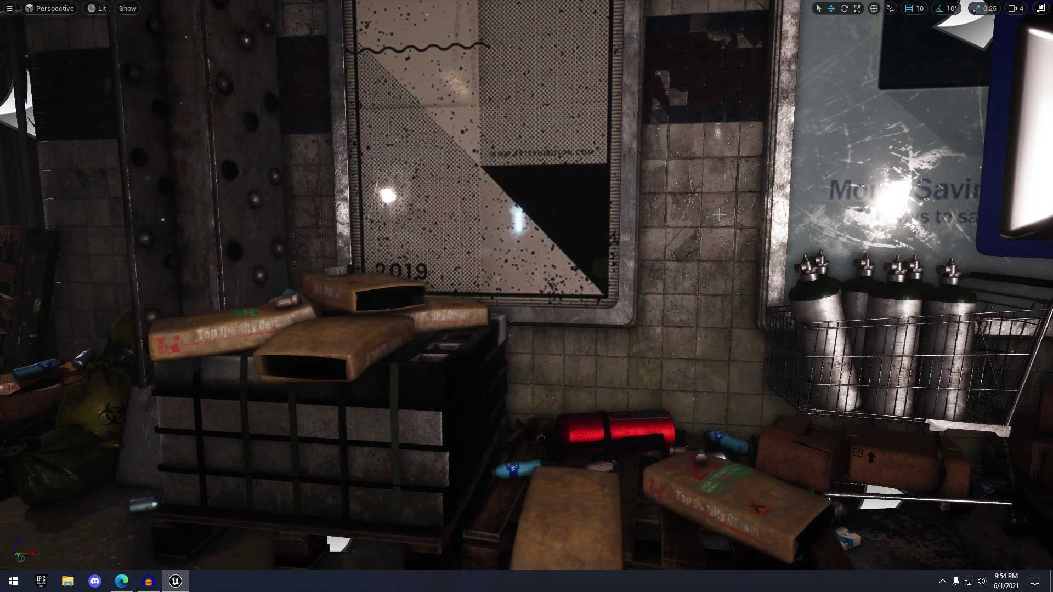
Look around the quarantine hall and tiled walls of the Underground level in the editor viewport.
right_drag(646, 213, 692, 232)
right_drag(814, 237, 603, 236)
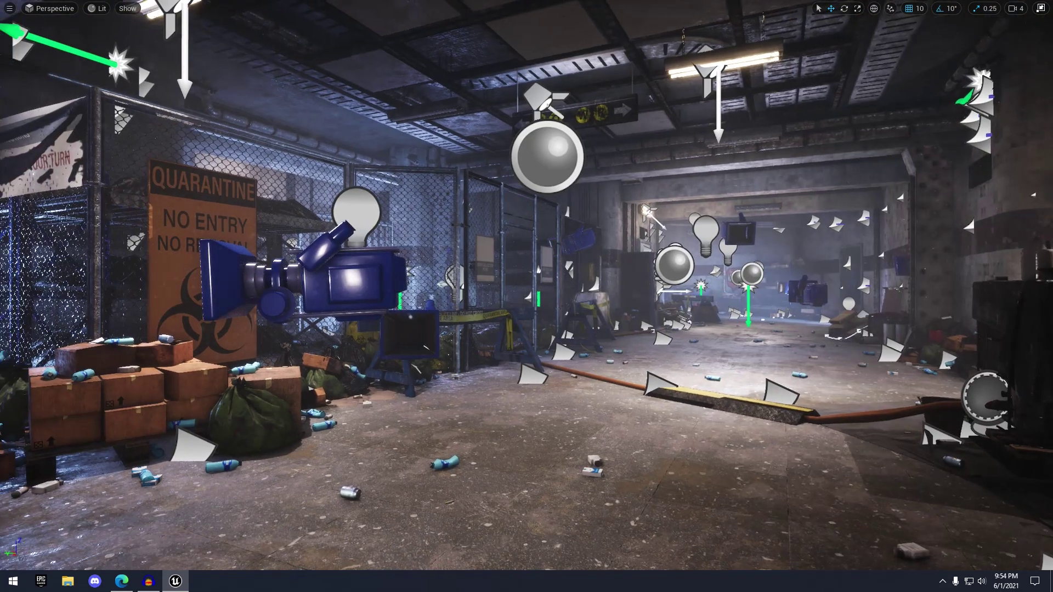
scroll(570, 186, up, 2)
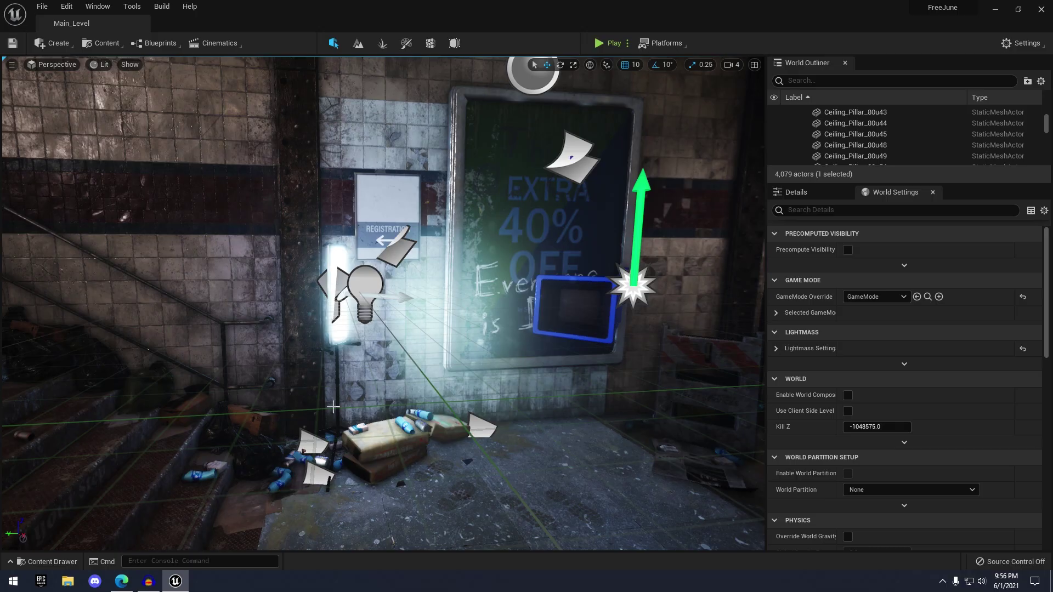
Try enabling Nanite on all static meshes in the Underground content's Meshes folder.
click(61, 562)
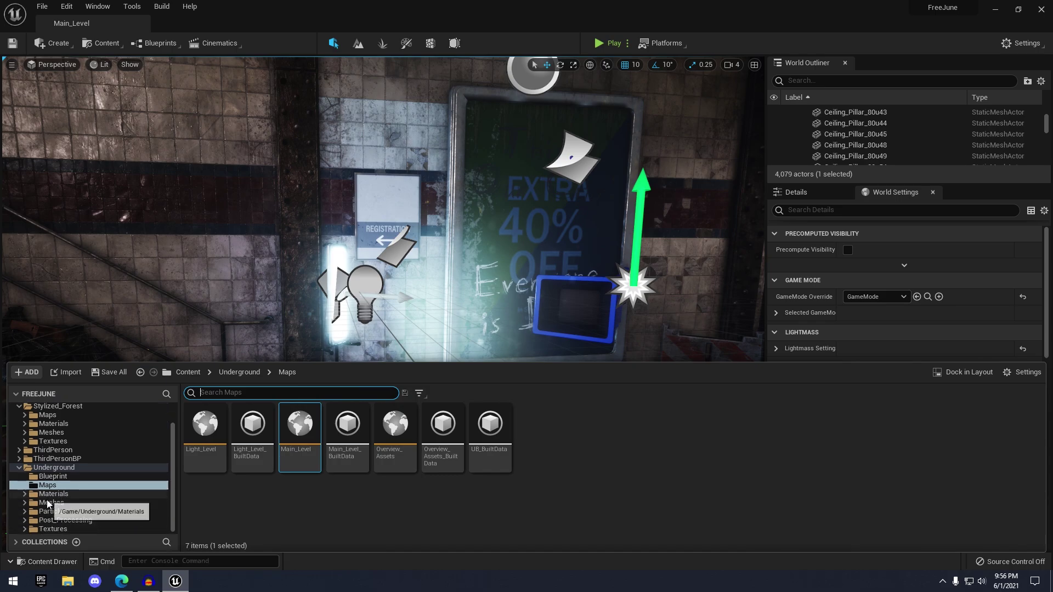
scroll(47, 500, down, 2)
click(51, 503)
click(363, 442)
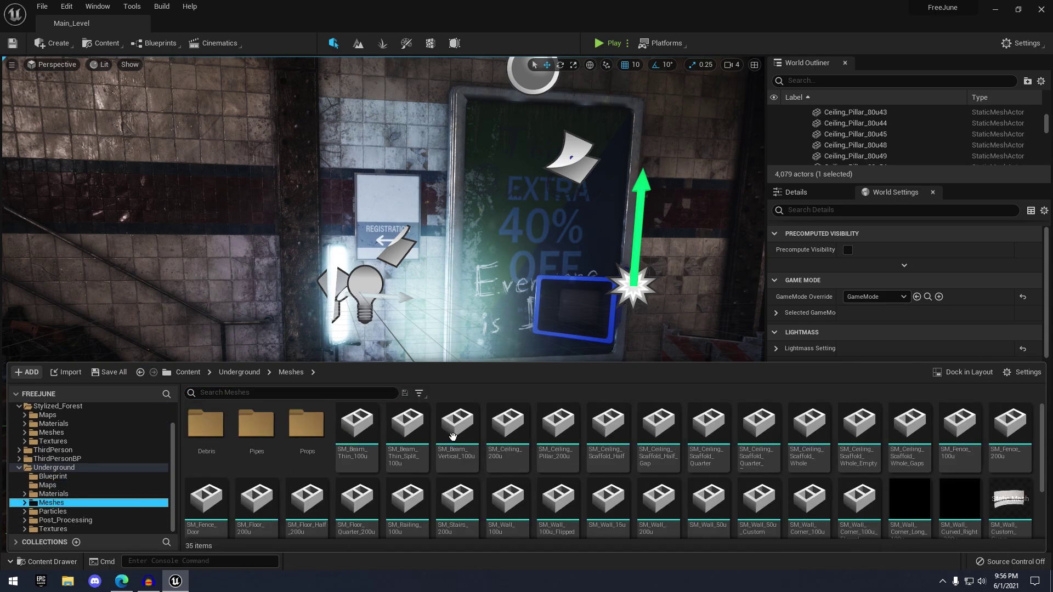
scroll(607, 478, down, 3)
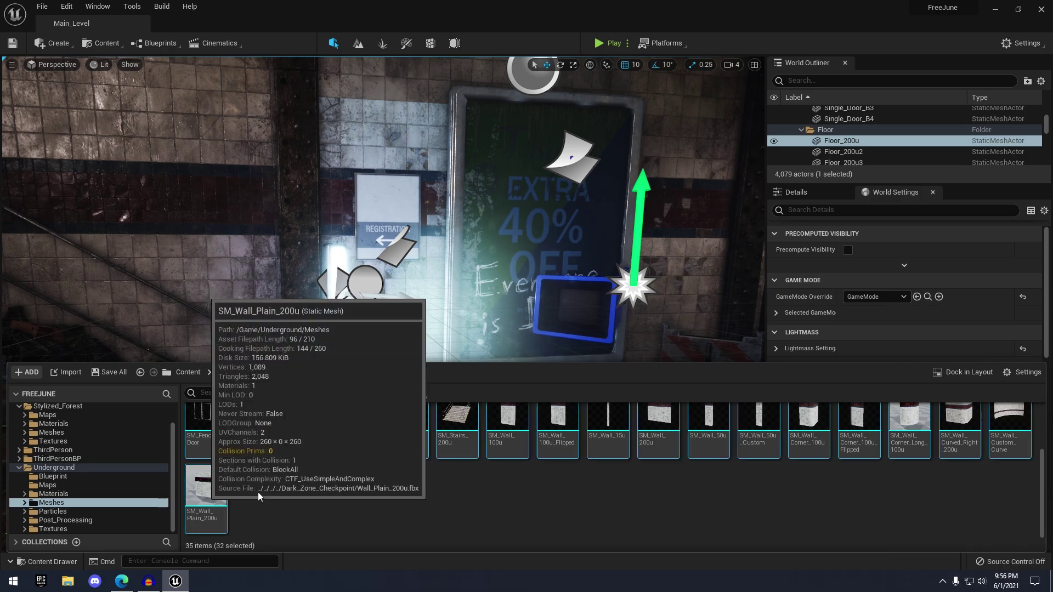
scroll(382, 439, up, 2)
key(ctrl+a)
right_click(382, 439)
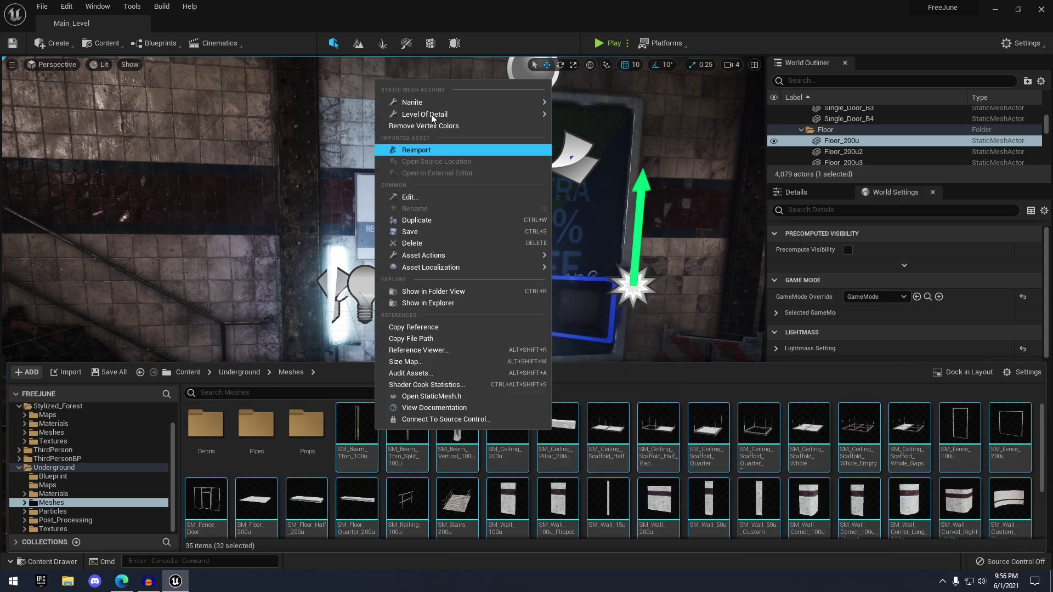
mouse_move(436, 105)
click(586, 109)
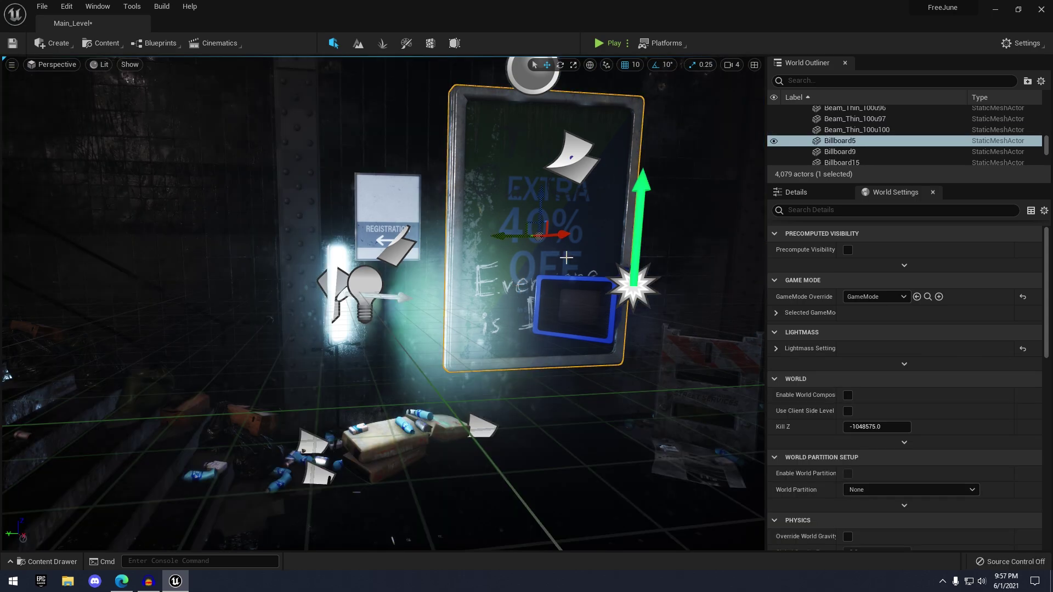
Close the FreeJune project without saving any of the modified content.
click(1040, 11)
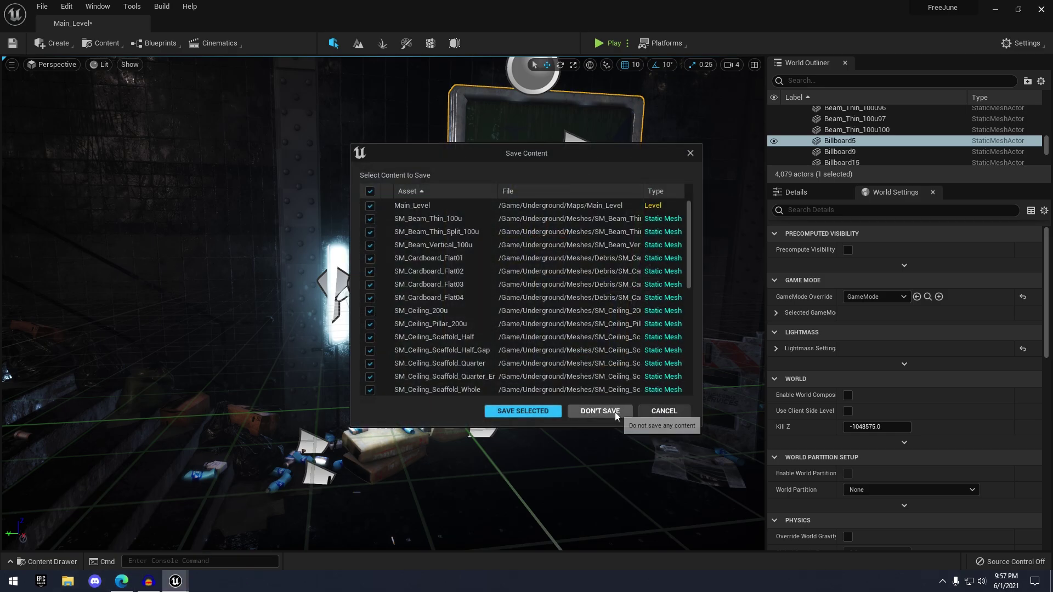
click(600, 412)
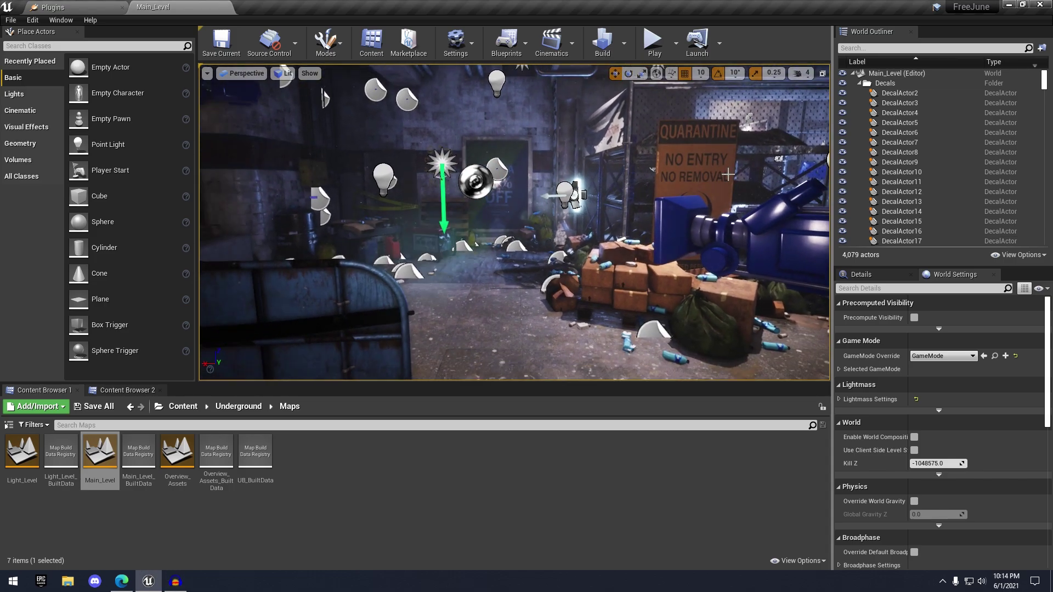
Play the Underground Main_Level in the Unreal Engine 4 editor and take control of the game view.
click(653, 41)
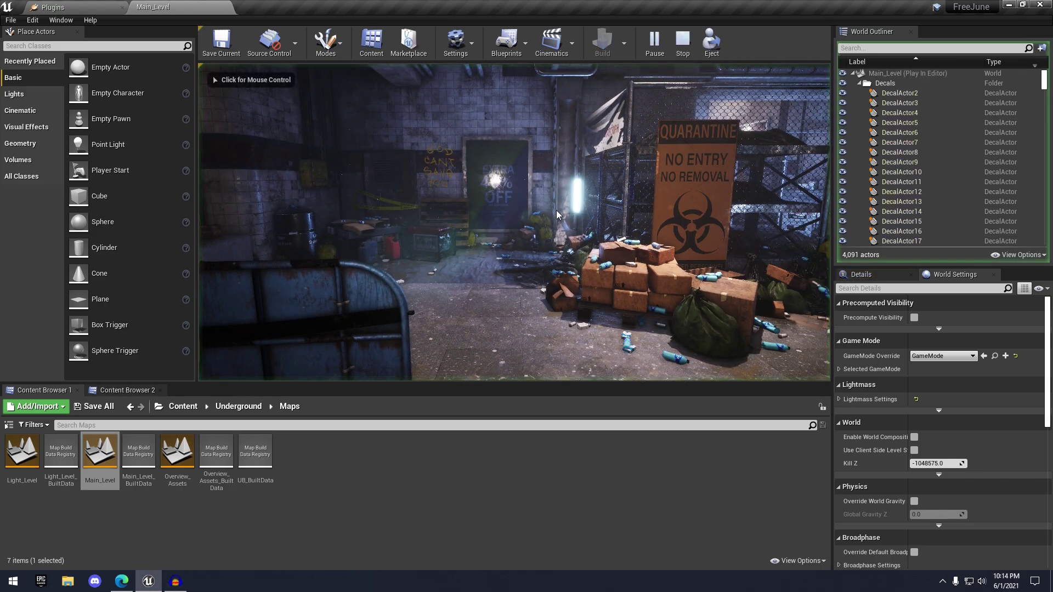
click(599, 197)
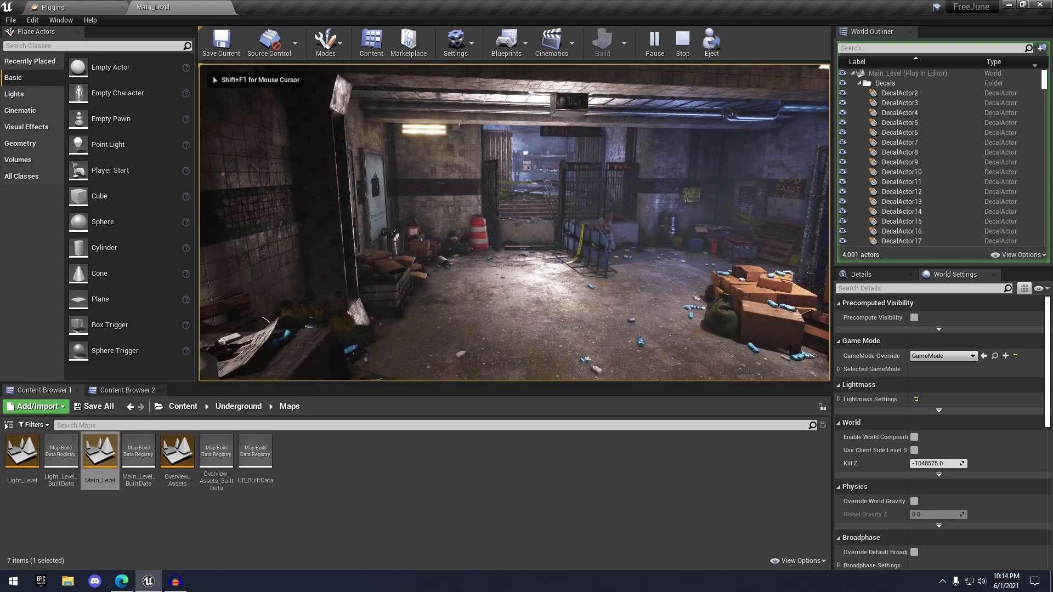
View the running Main_Level full screen and end the play session.
key(shift+F1)
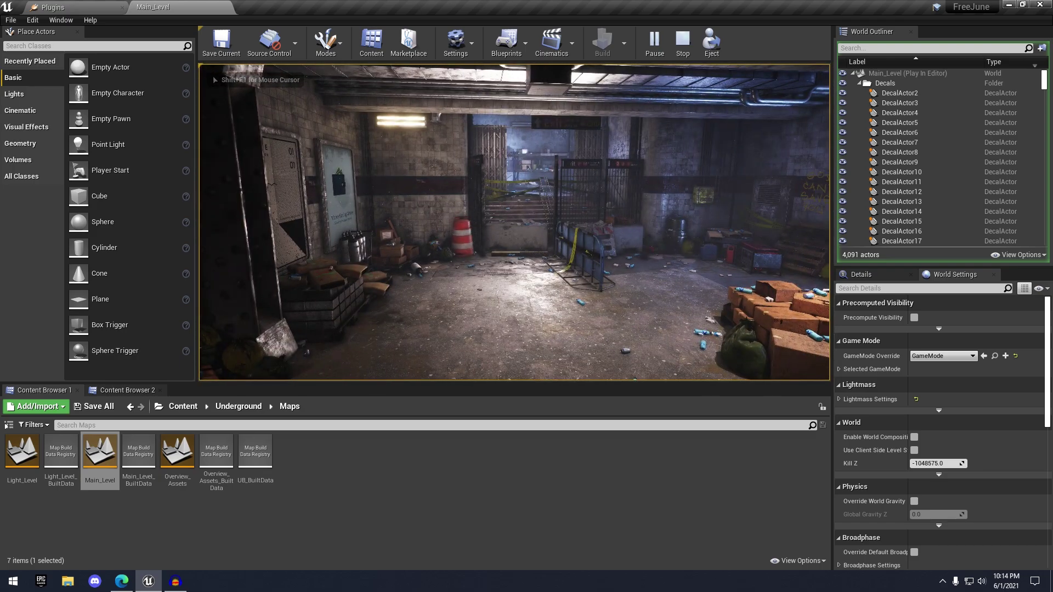
key(F11)
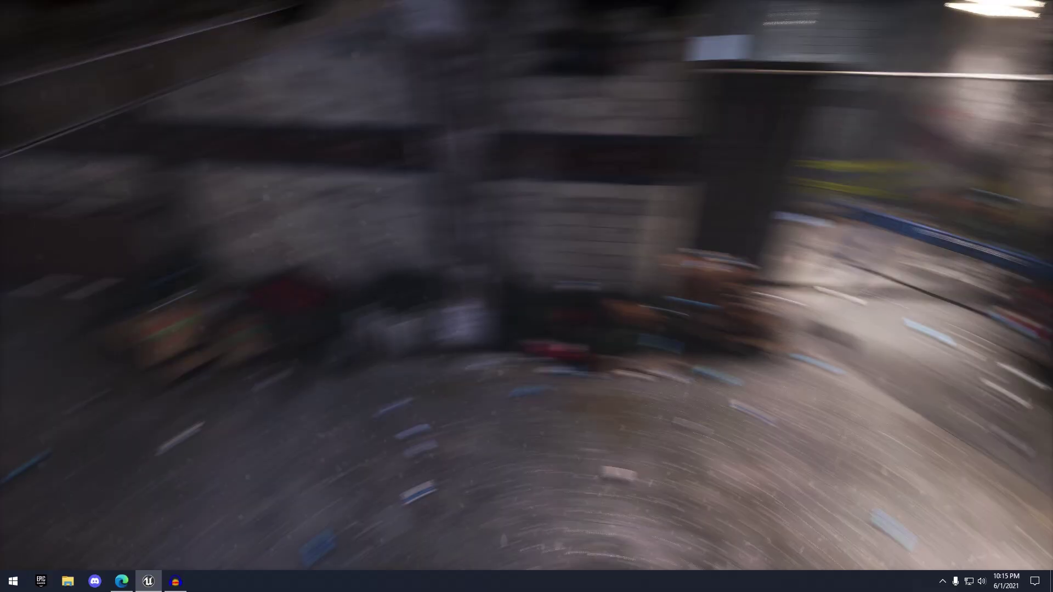
key(Escape)
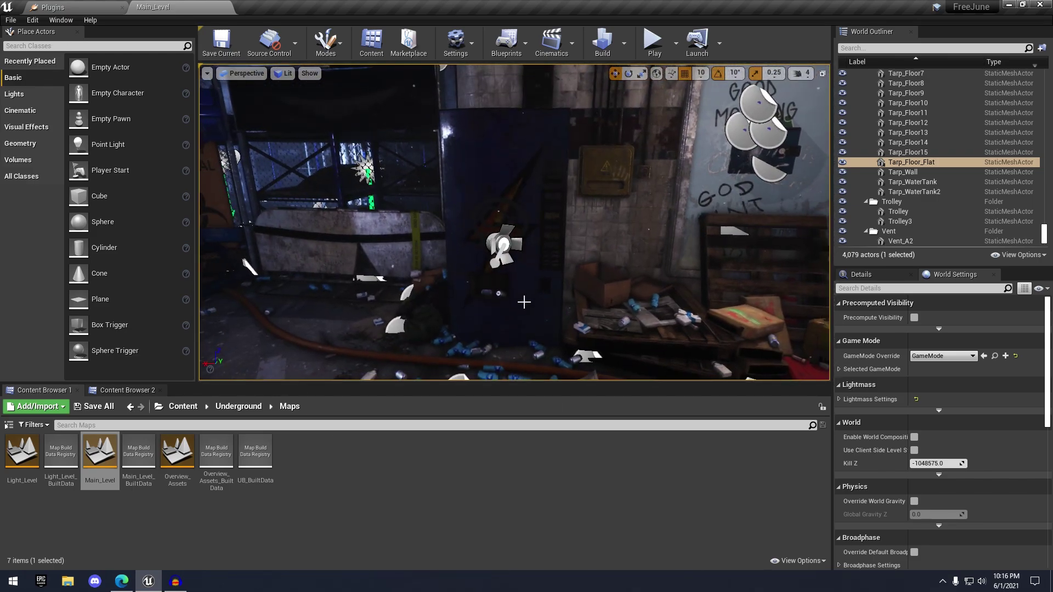
Look around the fenced quarantine area of Main_Level in the editor viewport.
click(514, 187)
right_drag(515, 186, 507, 164)
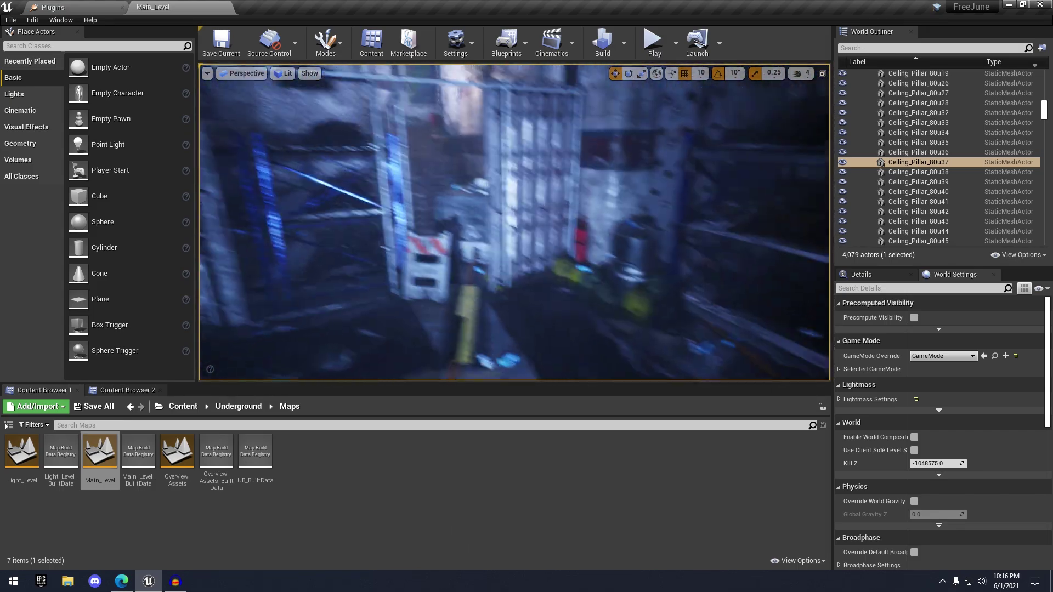
right_drag(514, 222, 482, 200)
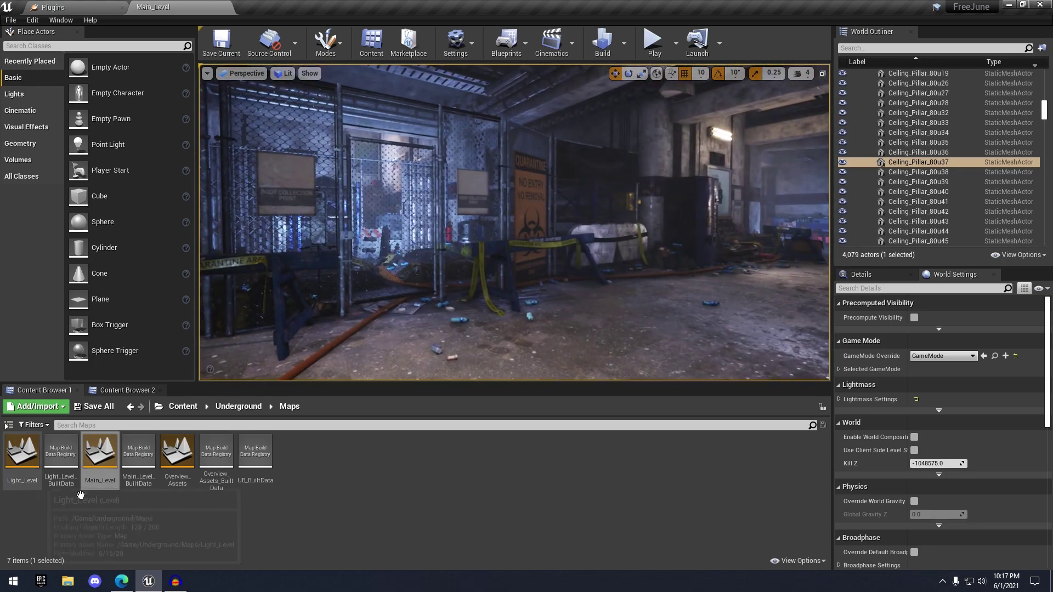
Open the Overview_Assets level from the Underground Maps folder and show its viewport full screen.
double_click(177, 452)
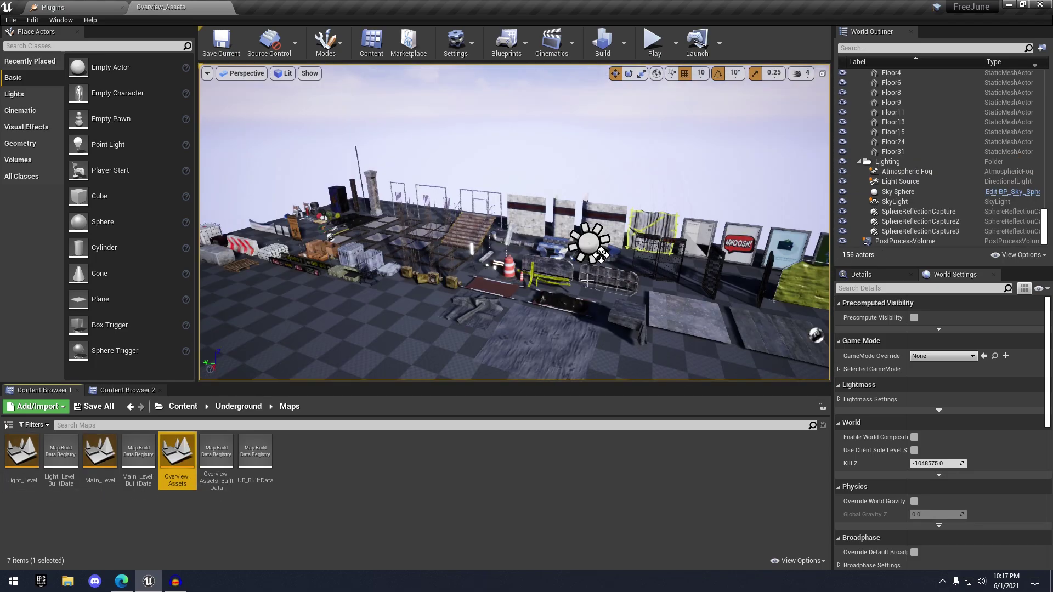
right_drag(530, 293, 509, 343)
key(F11)
Examine the small props near the vending machine, including the litter bin, bags, bottles and newspapers.
right_drag(614, 266, 502, 246)
key(w)
key(a)
key(d)
right_drag(806, 323, 809, 296)
key(w)
key(a)
key(w)
key(s)
key(d)
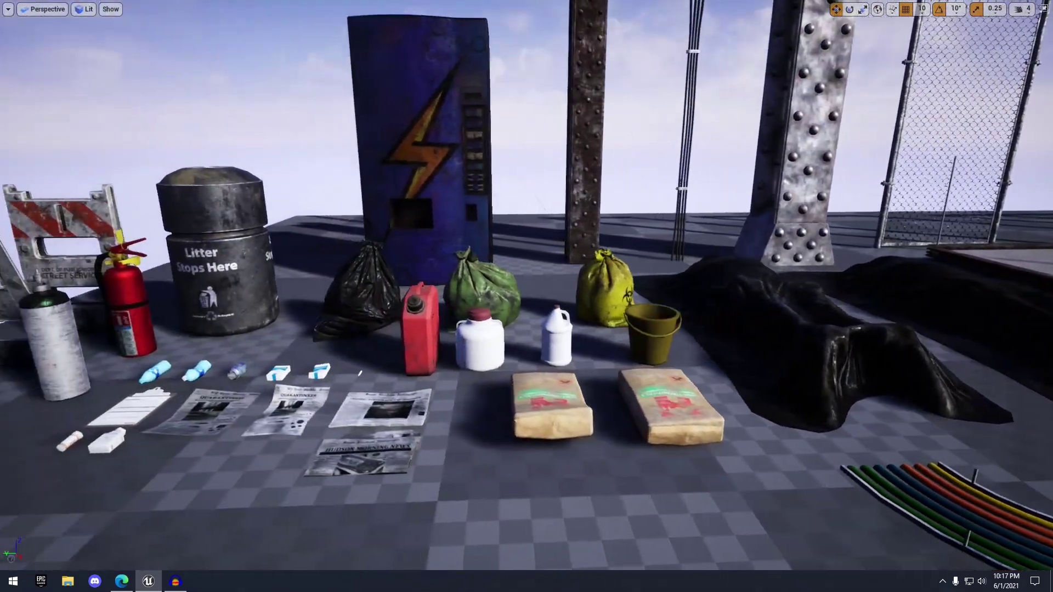
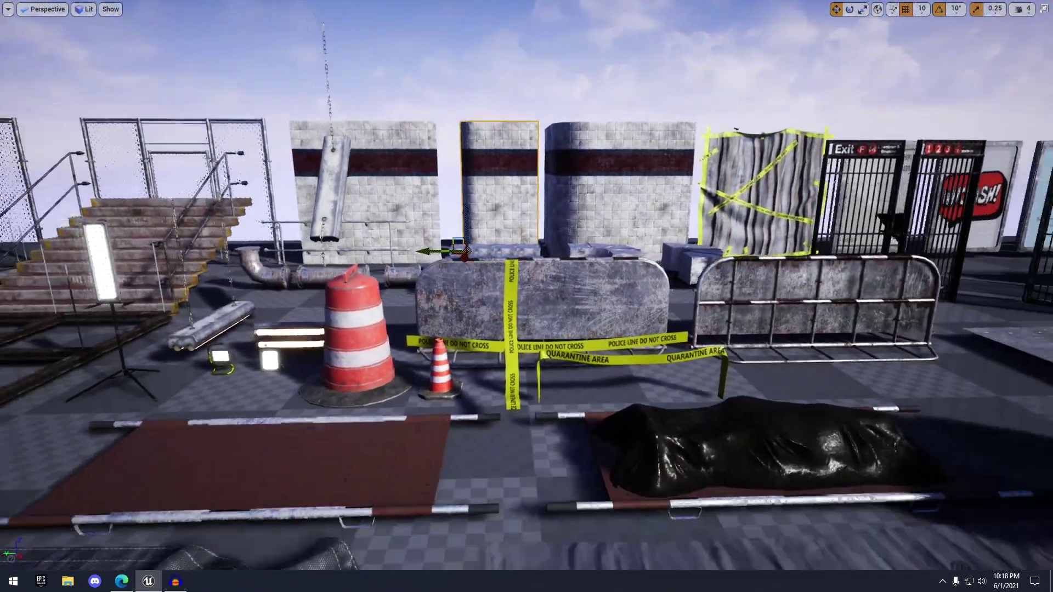
Examine the barriers, stretchers and wall panels, and move in close to the framed advertising posters.
key(d)
right_drag(526, 296, 529, 272)
key(w)
right_drag(619, 265, 603, 252)
click(670, 267)
mouse_move(670, 268)
right_down()
mouse_move(748, 266)
mouse_move(680, 274)
right_up()
key(w)
key(Down)
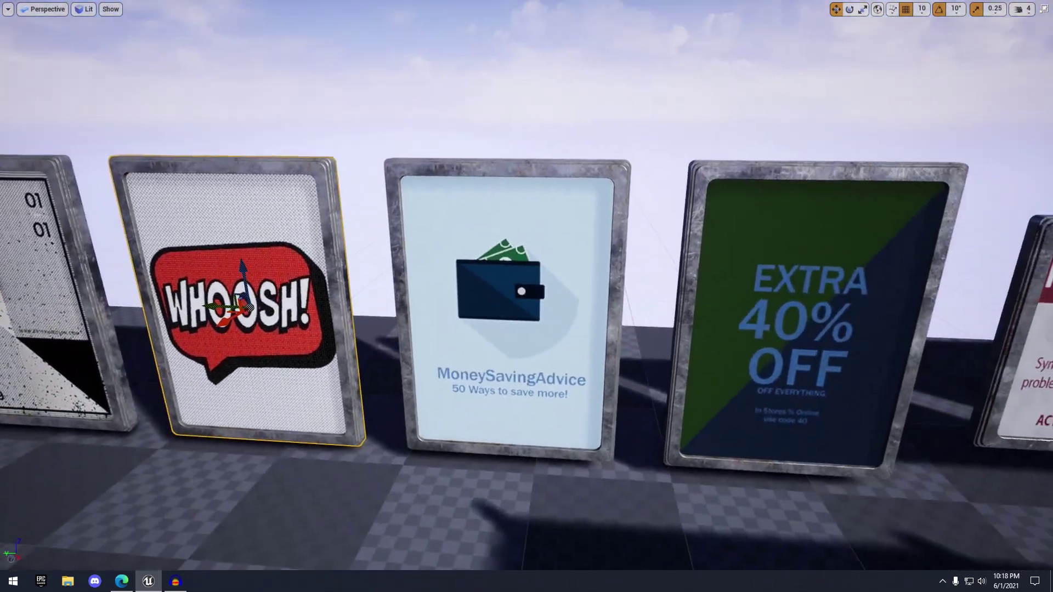
Survey the remaining shelves, shutters and gates, and pull back to view the whole asset lineup.
key(Right)
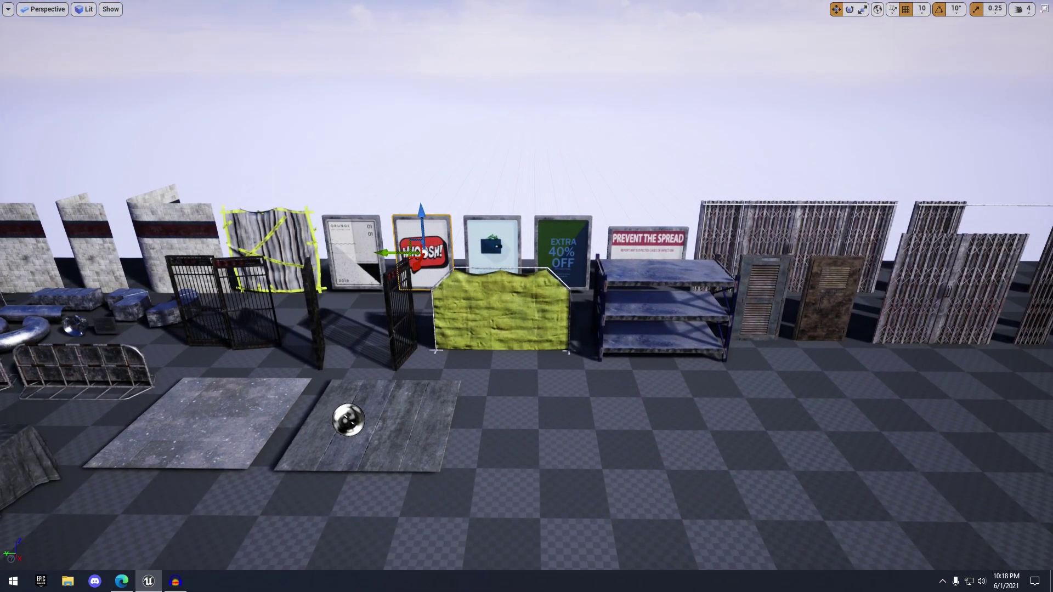
key(Up)
right_drag(630, 310, 552, 351)
click(619, 310)
key(w)
key(s)
key(a)
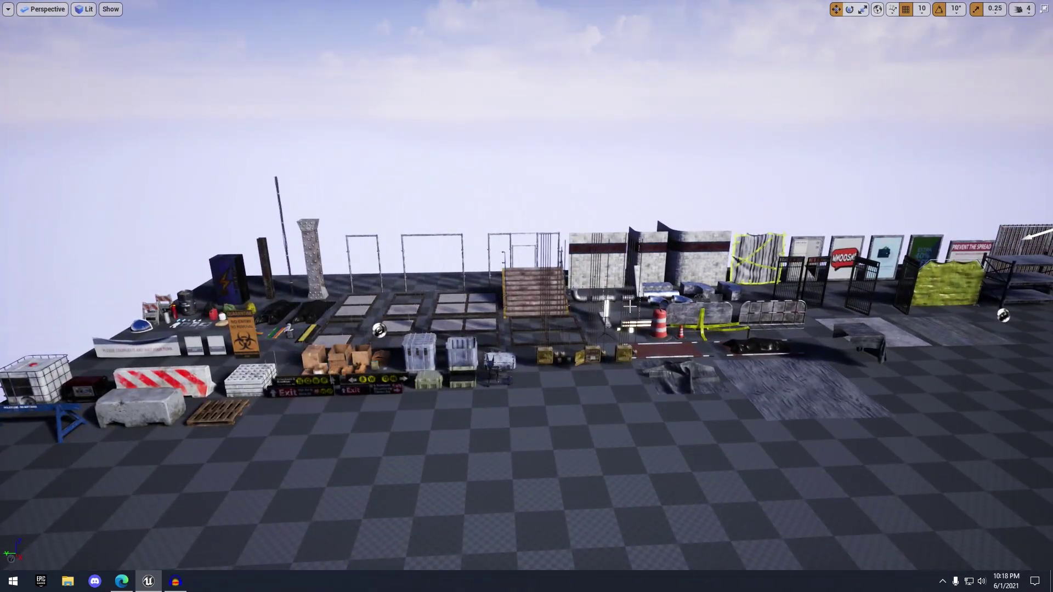
Open the Light_Level map and look around its brightly lit quarantine hall.
key(F11)
double_click(22, 455)
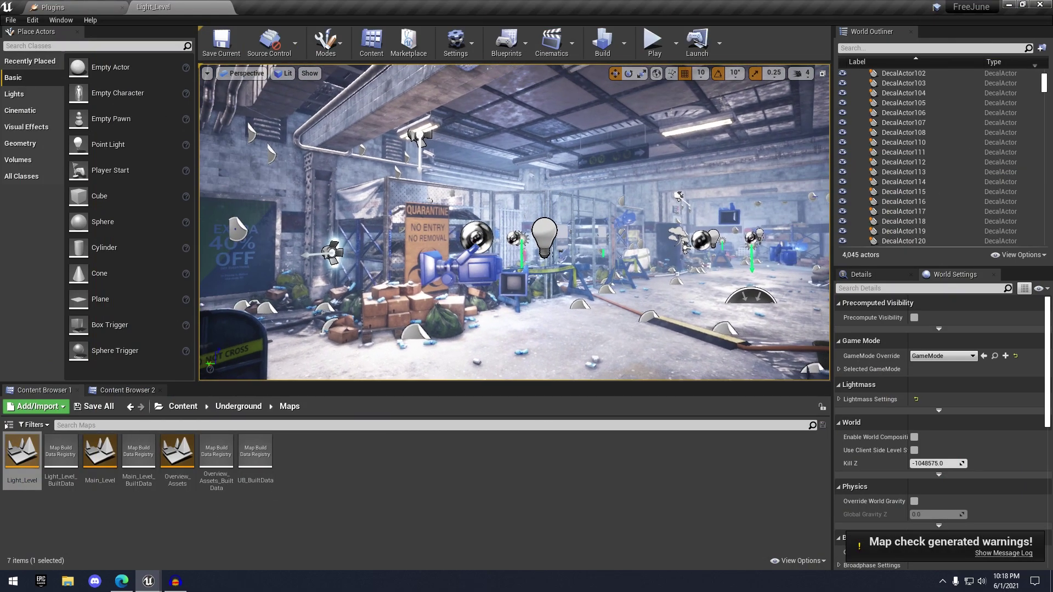
right_drag(635, 190, 60, 186)
key(F11)
right_drag(527, 296, 823, 304)
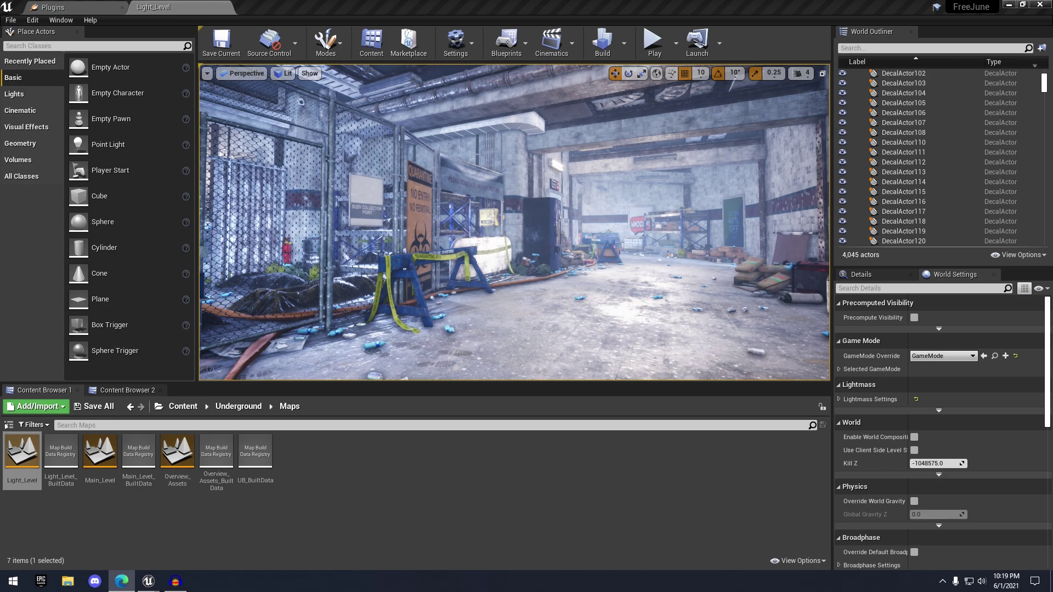
right_drag(741, 170, 786, 182)
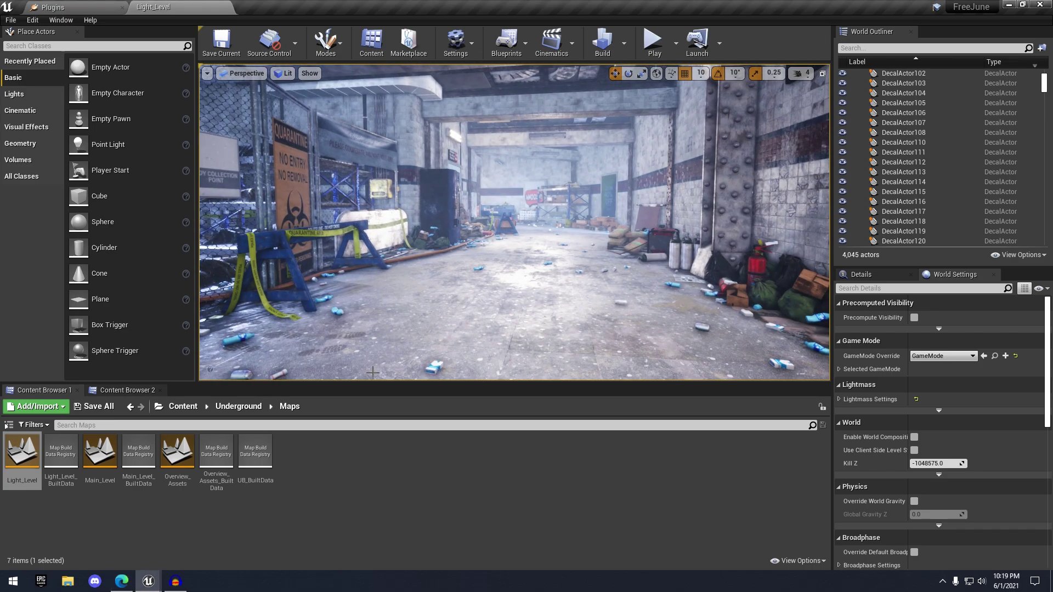
click(184, 407)
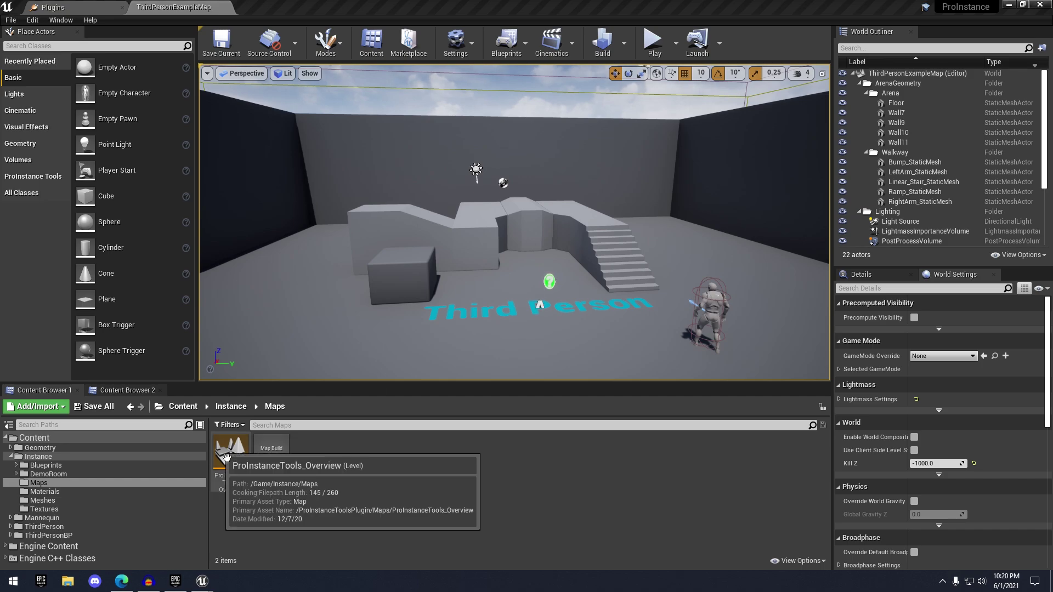
Open the ProInstanceTools_Overview level in the ProInstance project, play it and run the character to the ProInstance Circle area.
double_click(222, 453)
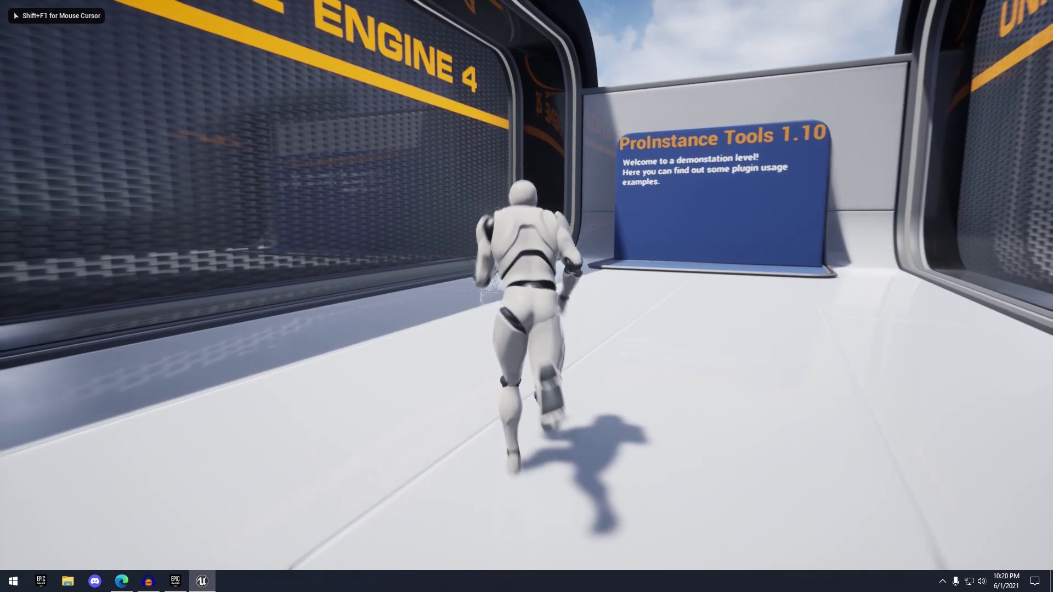
key(w)
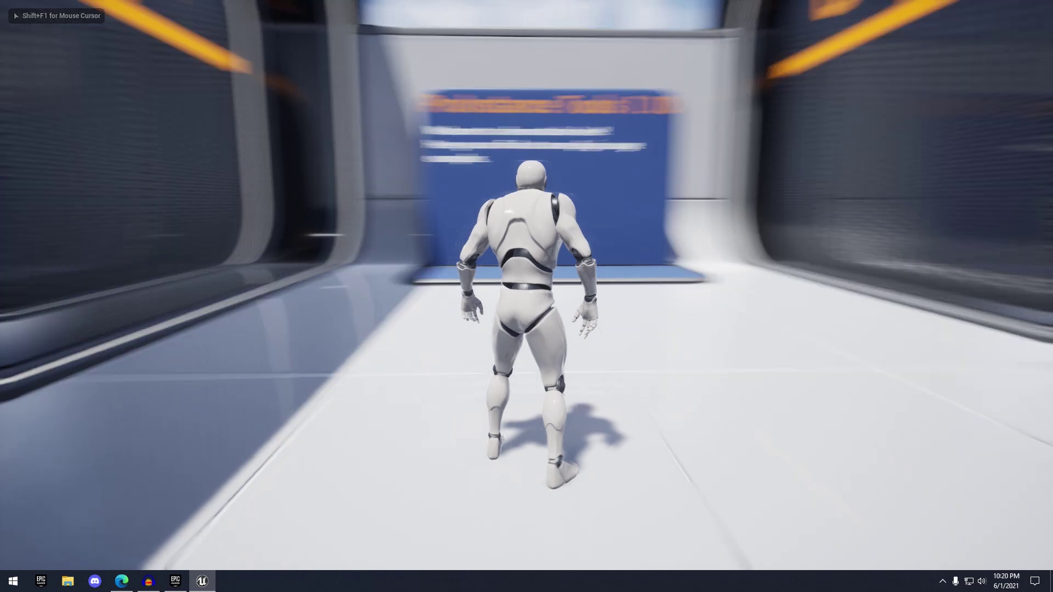
key(w)
key(w)
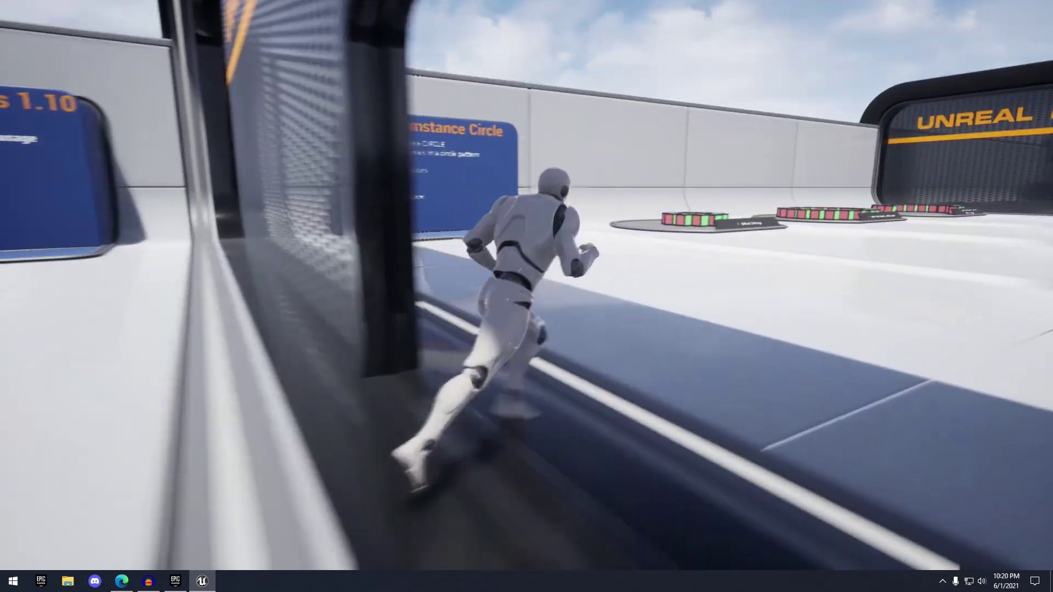
key(w)
key(w)
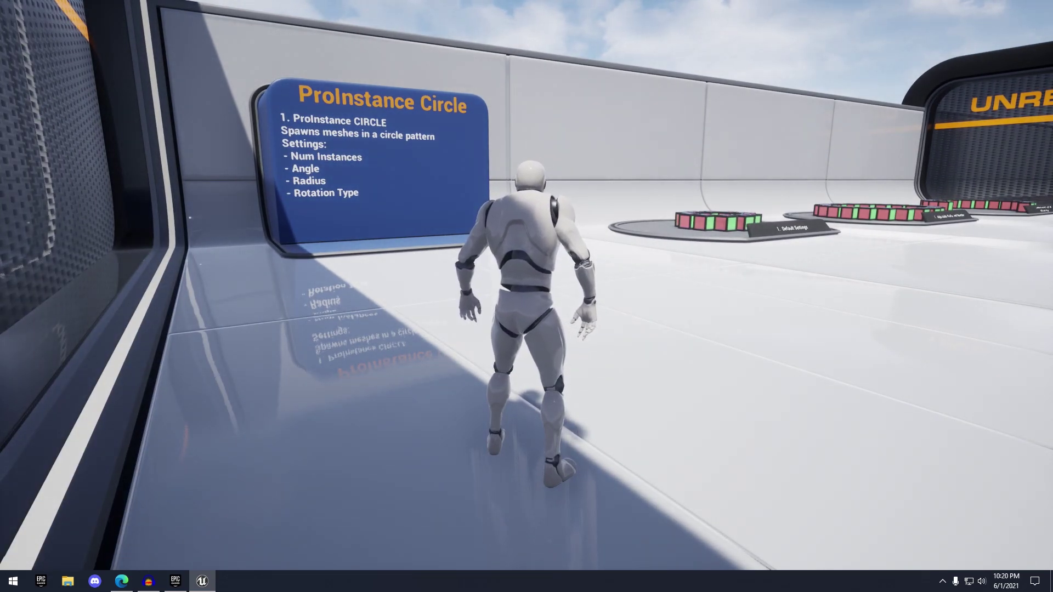
Move the character around the ProInstance Circle board to read its settings, and approach the first display.
key(w)
key(d)
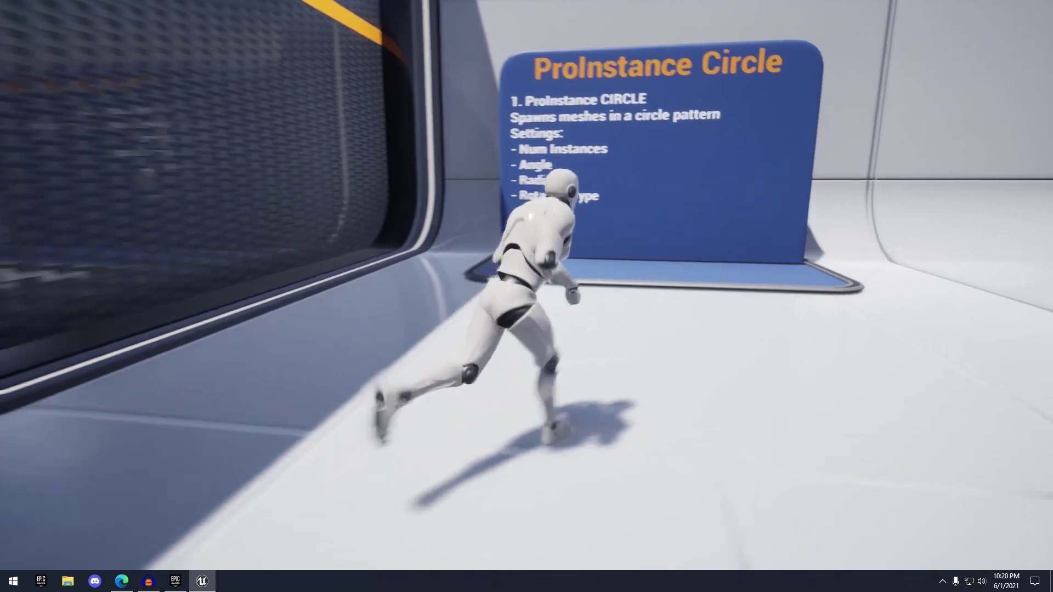
key(s)
key(d)
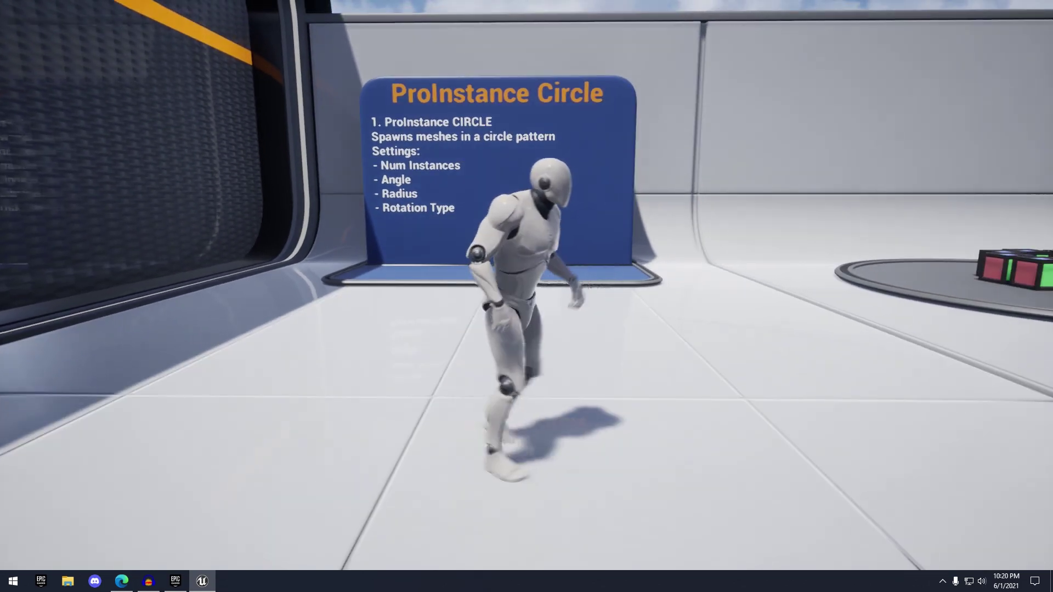
key(w)
key(w)
key(a)
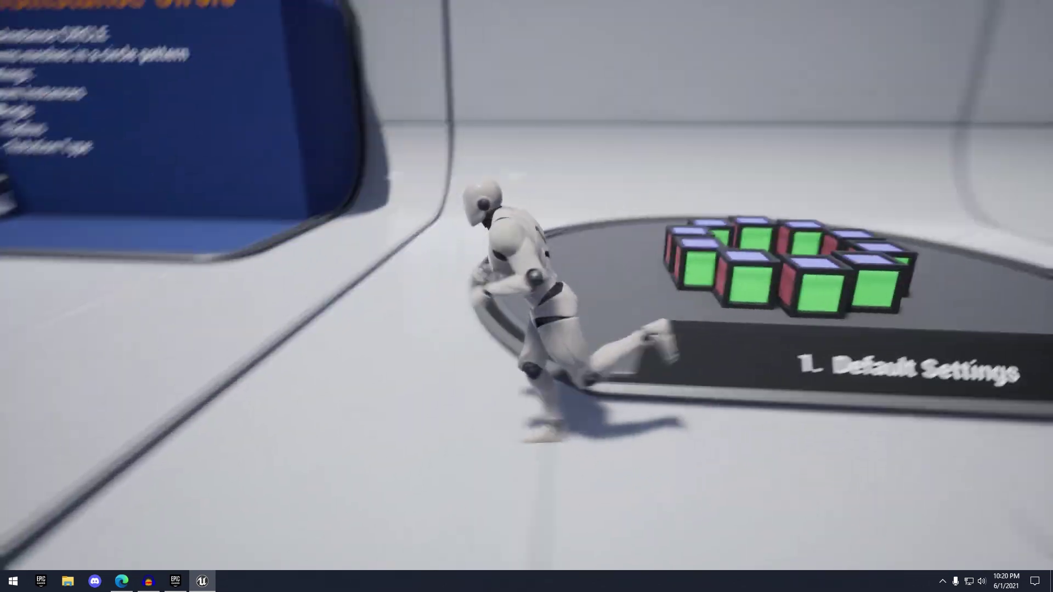
Examine the Default Settings ring of cubes and walk the character towards the Adjustable Radius and Number display.
key(d)
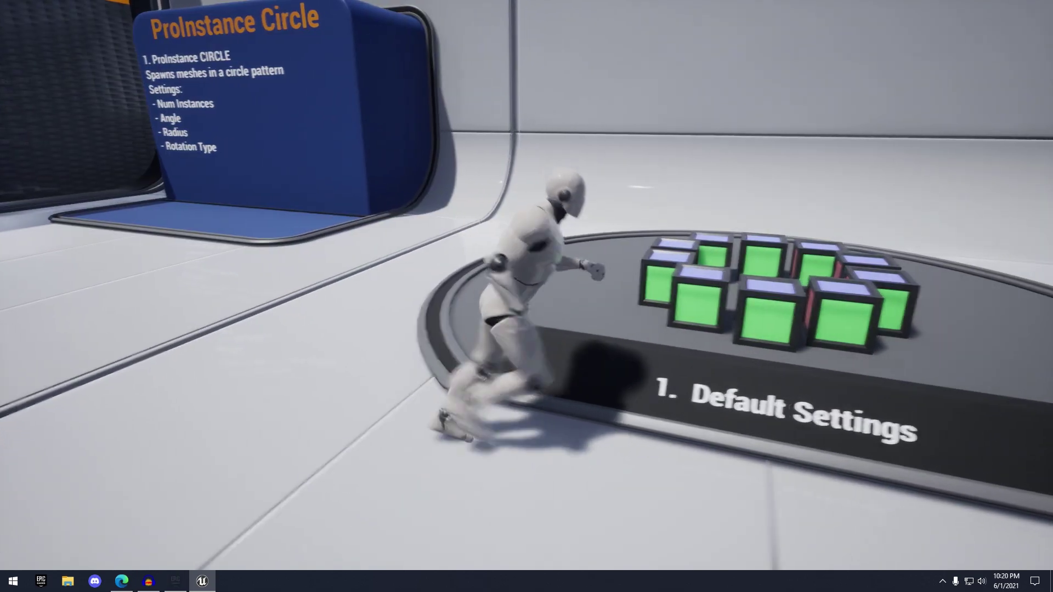
key(d)
key(a)
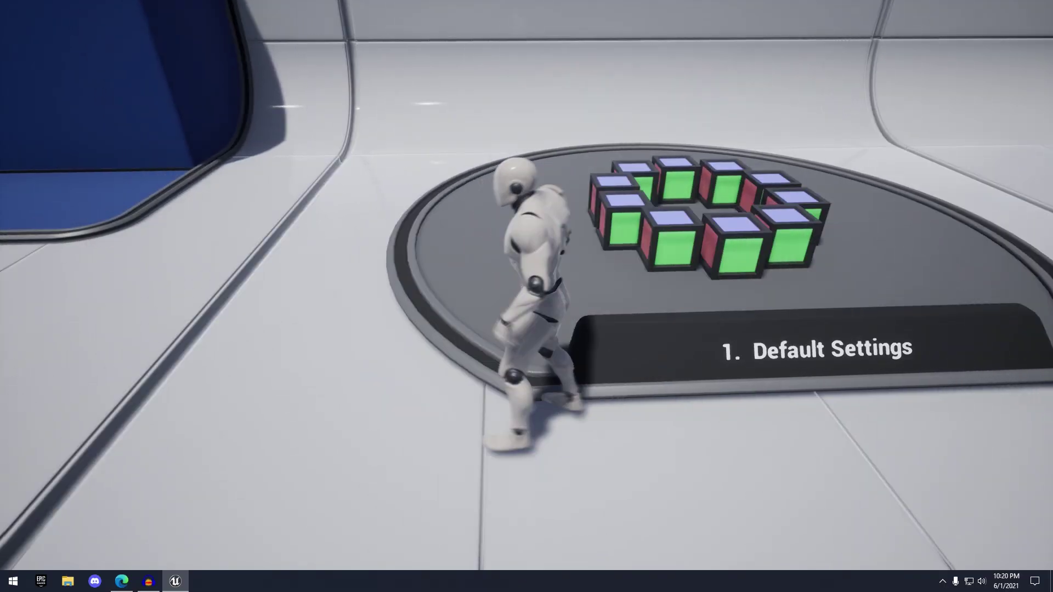
key(d)
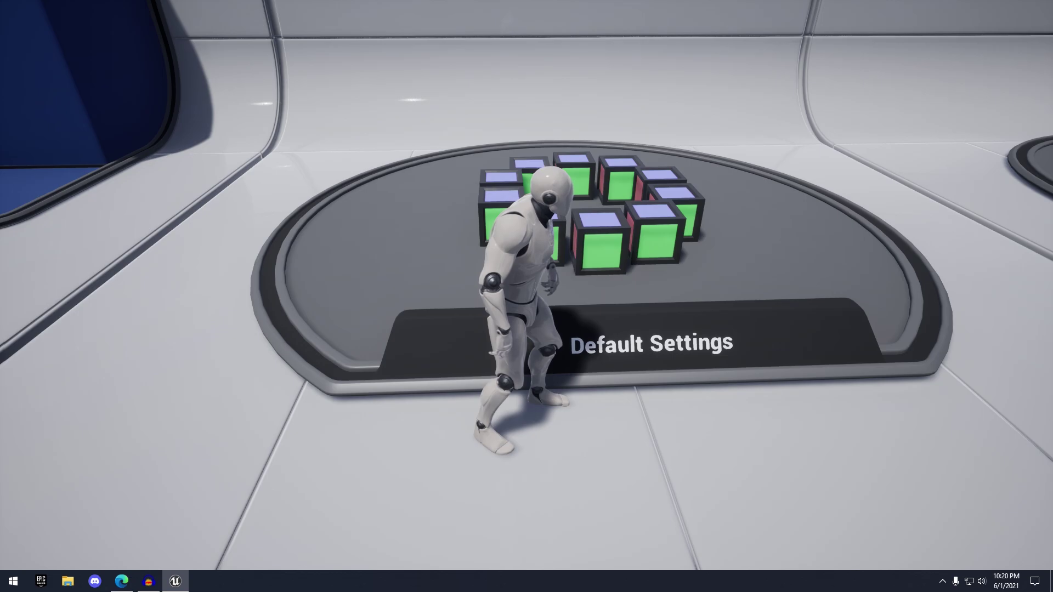
key(d)
key(a)
key(d)
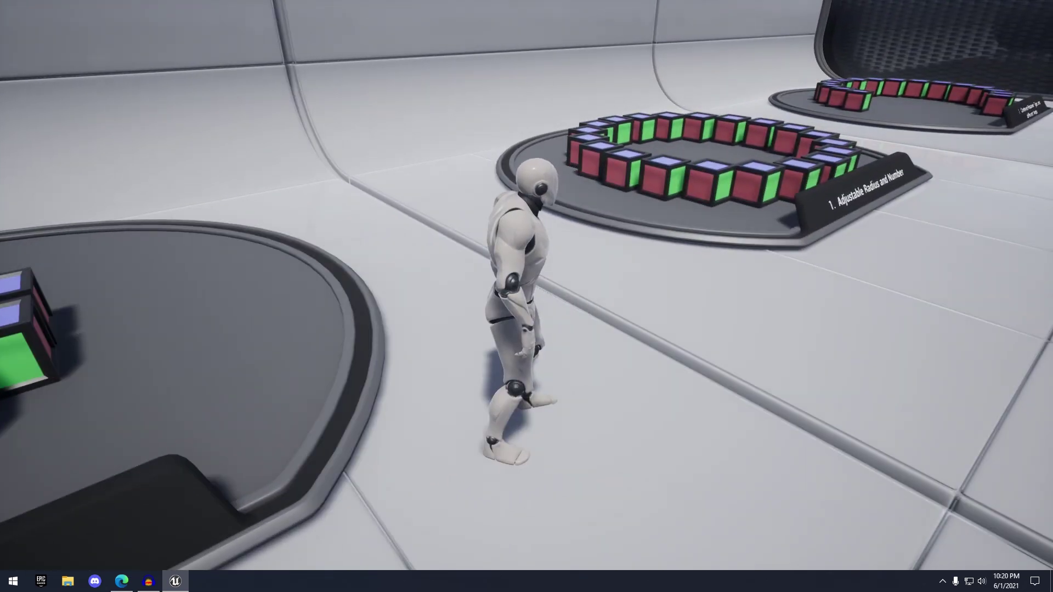
End the play session, select the ring of cubes on the Default Settings display and restore the normal editor layout.
key(Escape)
right_drag(850, 259, 682, 237)
click(482, 236)
key(a)
right_drag(482, 236, 631, 231)
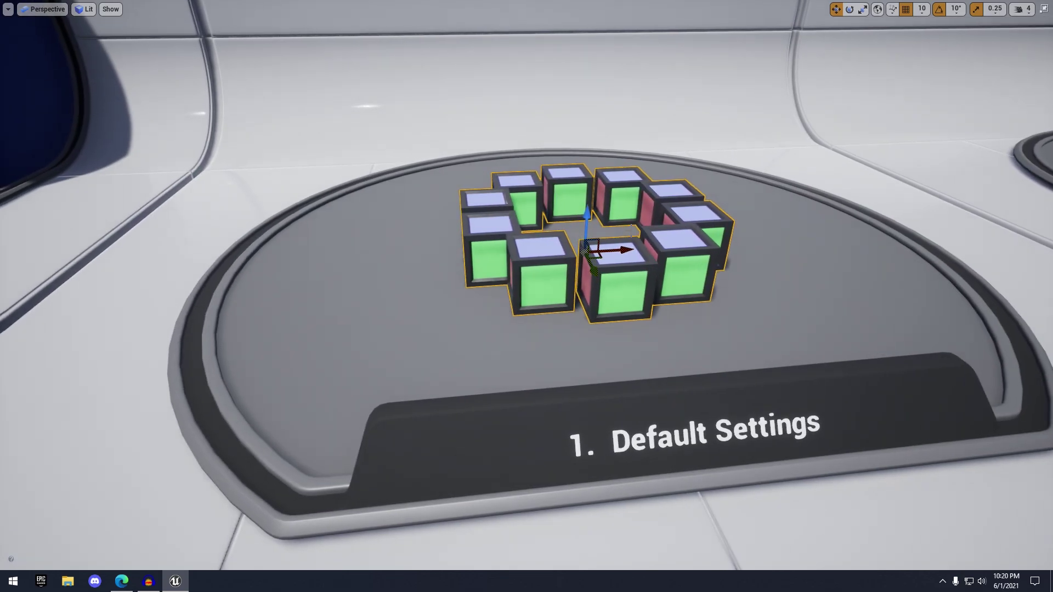
key(F11)
Examine the selected circle's instance count, angle, radius and the mesh used by its instances.
scroll(925, 387, down, 3)
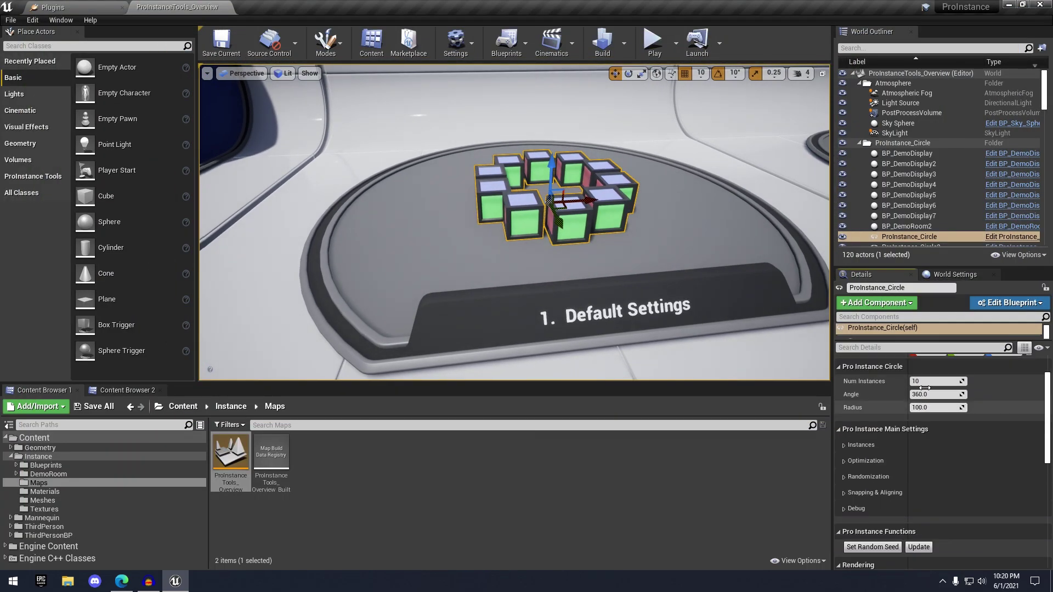
scroll(924, 387, up, 1)
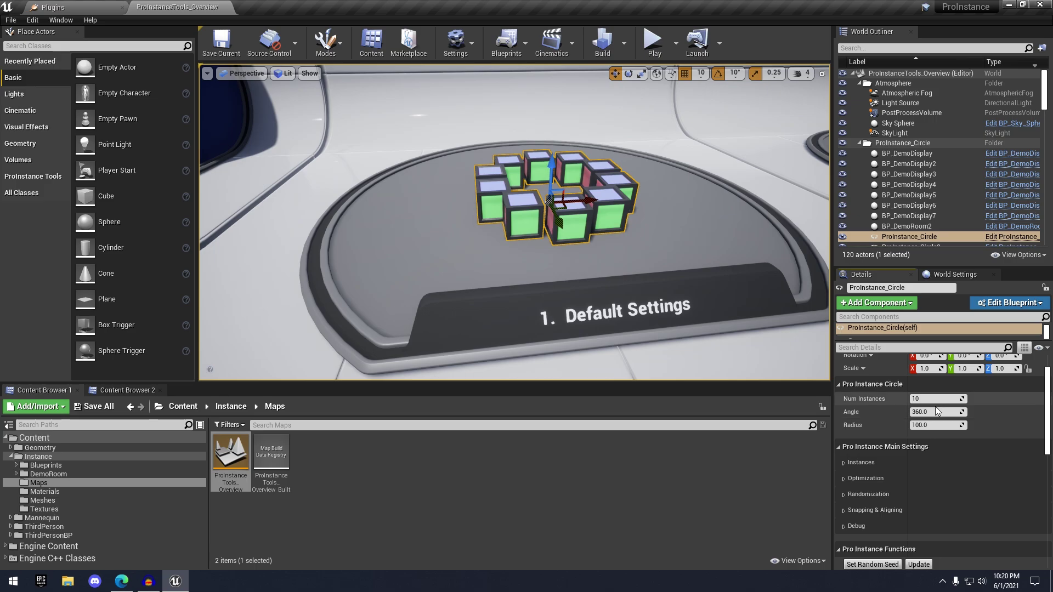
click(849, 464)
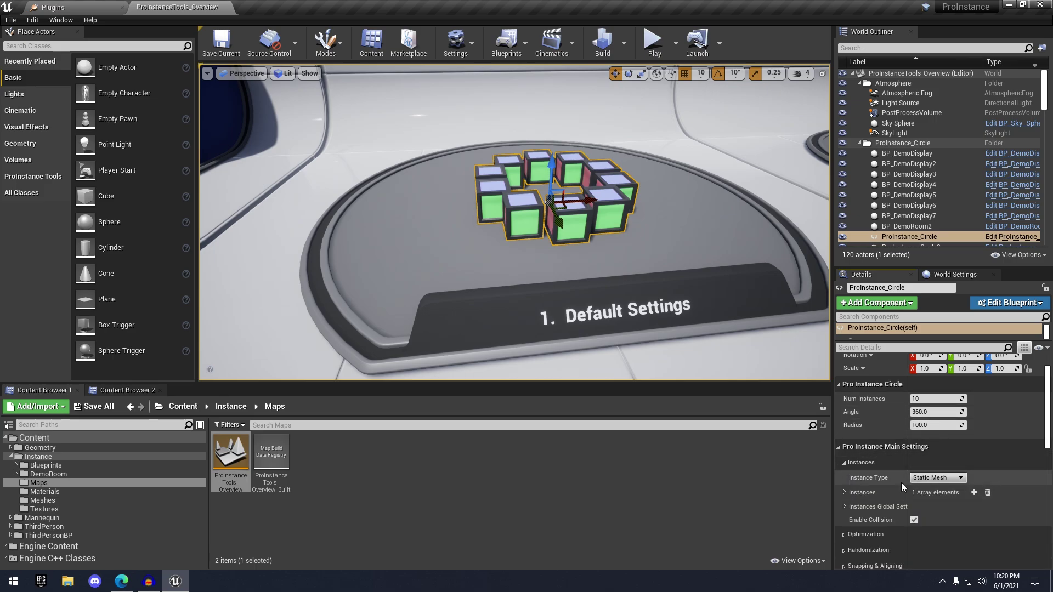
click(844, 493)
scroll(844, 494, down, 1)
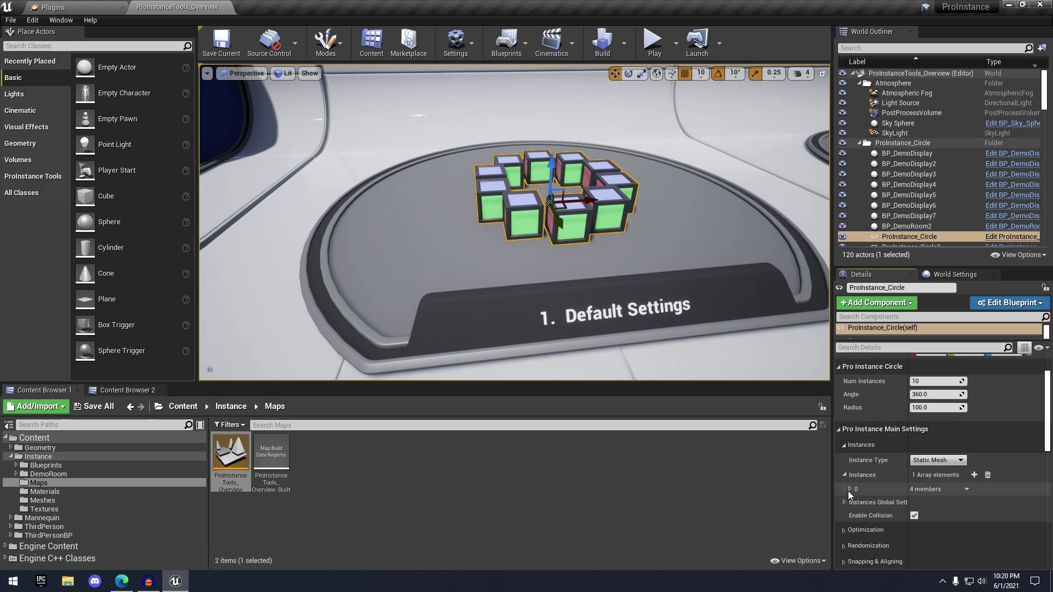
click(850, 489)
scroll(851, 490, down, 1)
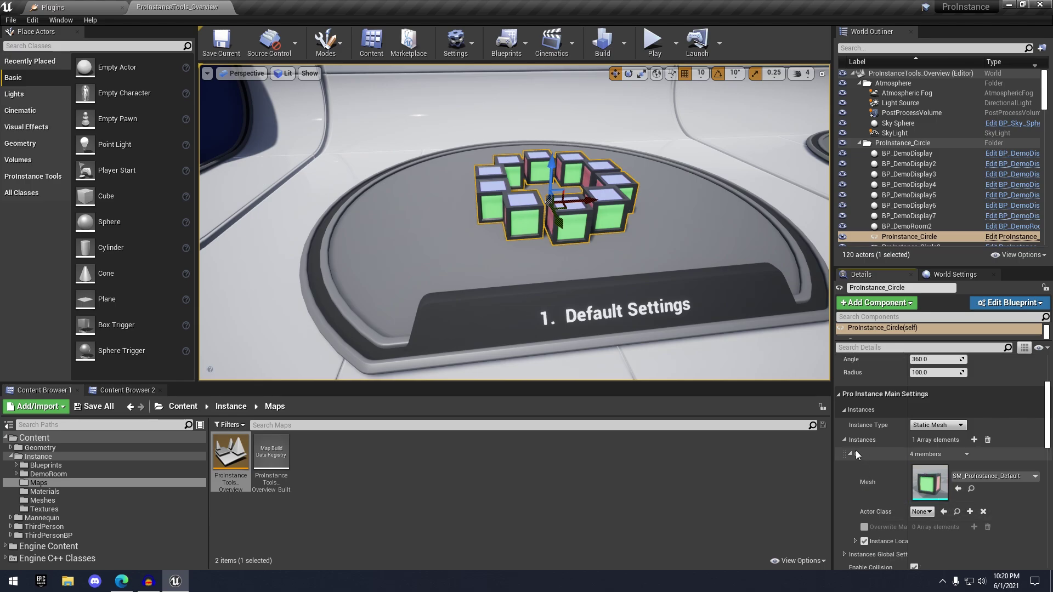
click(843, 440)
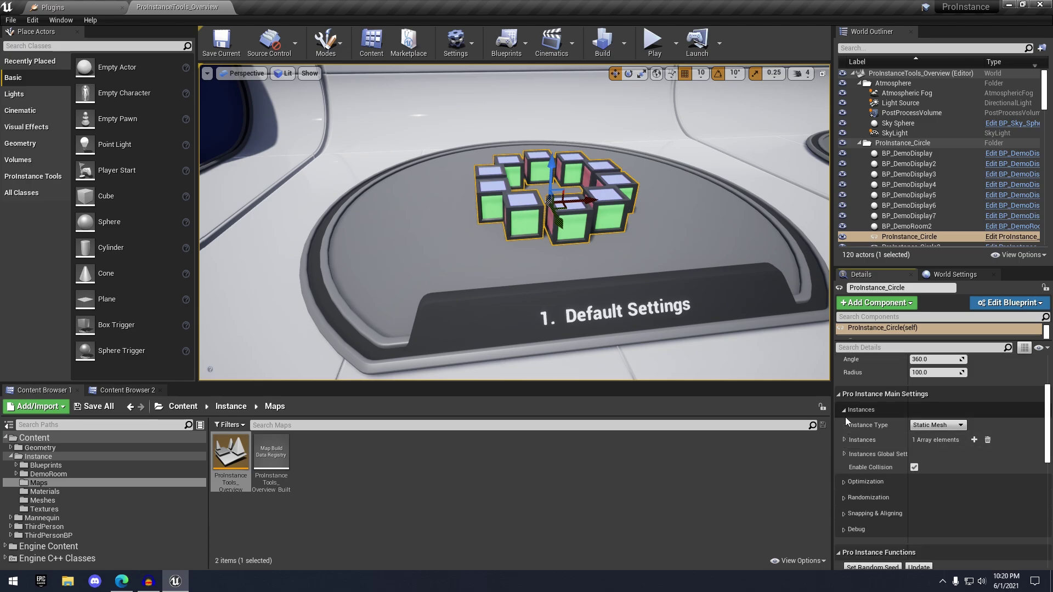
Examine the circle's Optimization, Randomization and Snapping & Aligning settings.
click(852, 482)
scroll(850, 477, down, 2)
click(843, 472)
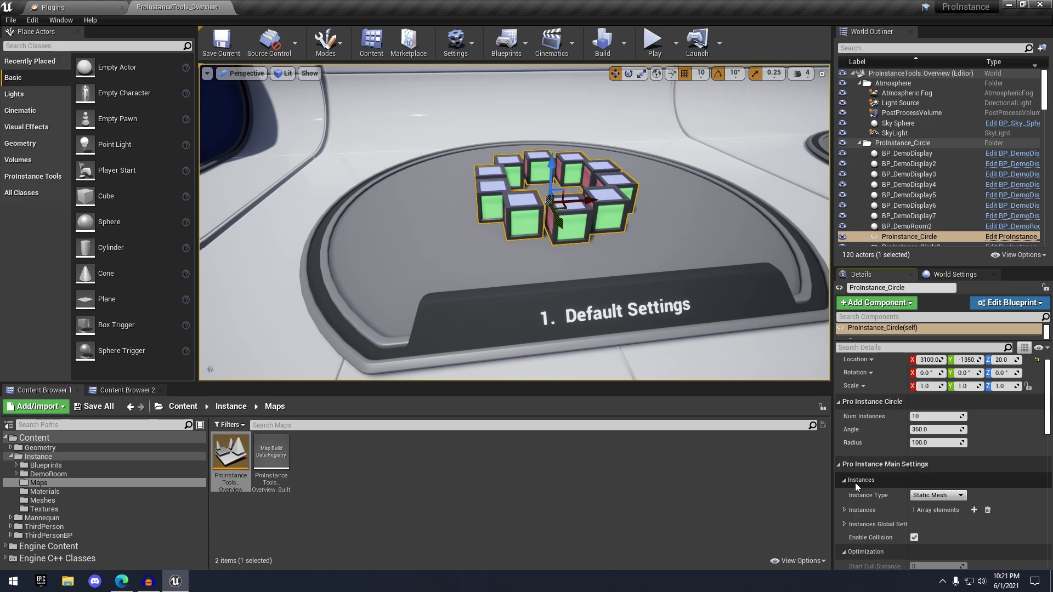
scroll(856, 484, down, 5)
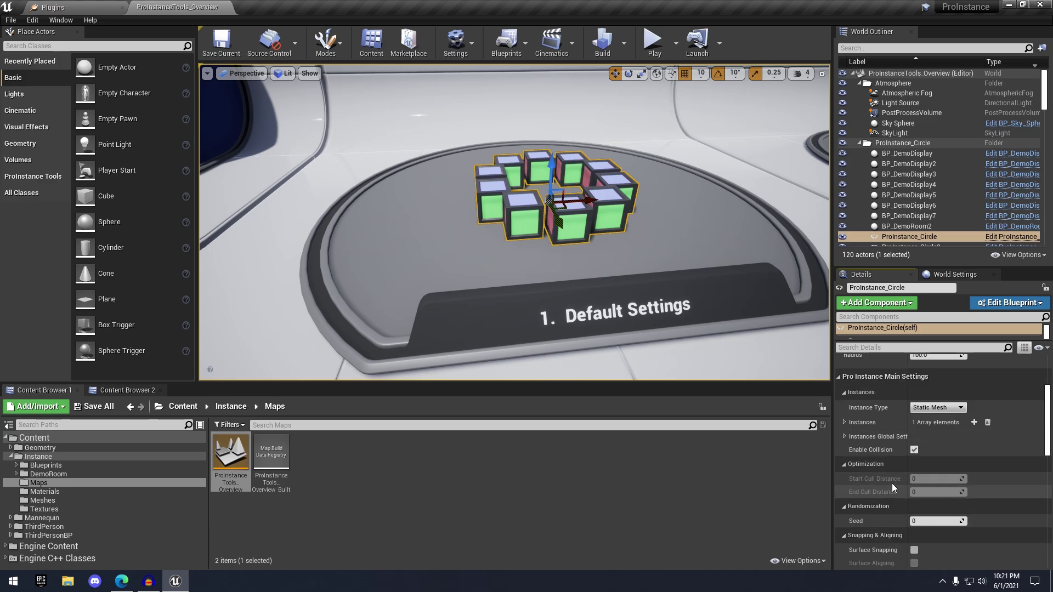
Adjust the Default Settings ring to 8 instances, an angle of about 365.6 and a radius of about 179.
key(s)
mouse_move(731, 327)
right_down()
mouse_move(705, 304)
mouse_move(731, 327)
right_up()
mouse_move(561, 298)
right_down()
mouse_move(557, 306)
mouse_move(571, 305)
right_up()
key(s)
key(w)
scroll(884, 407, up, 4)
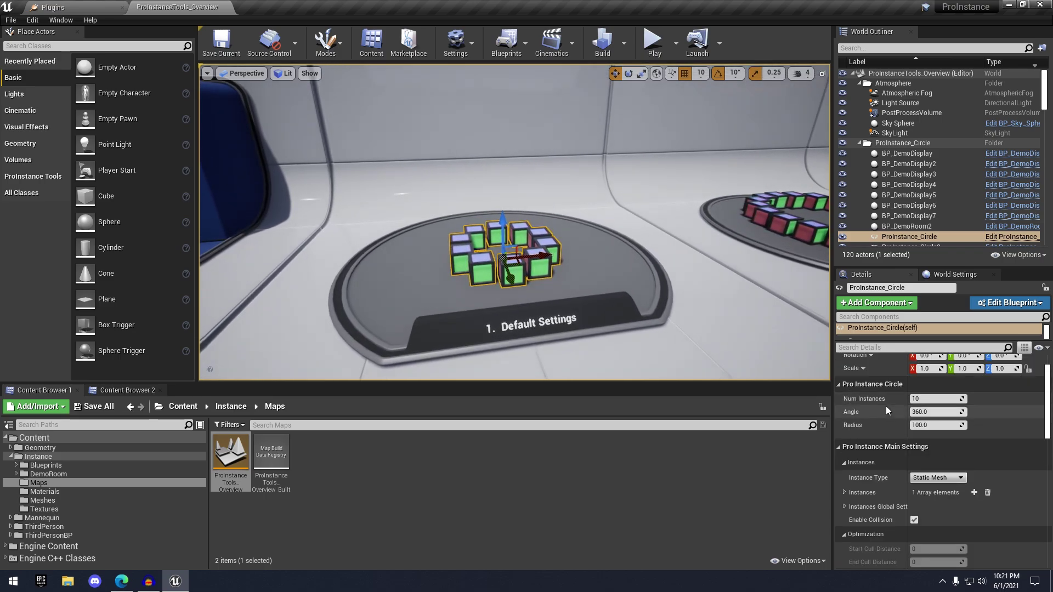
mouse_move(933, 399)
mouse_down()
mouse_move(946, 399)
mouse_move(930, 400)
mouse_up()
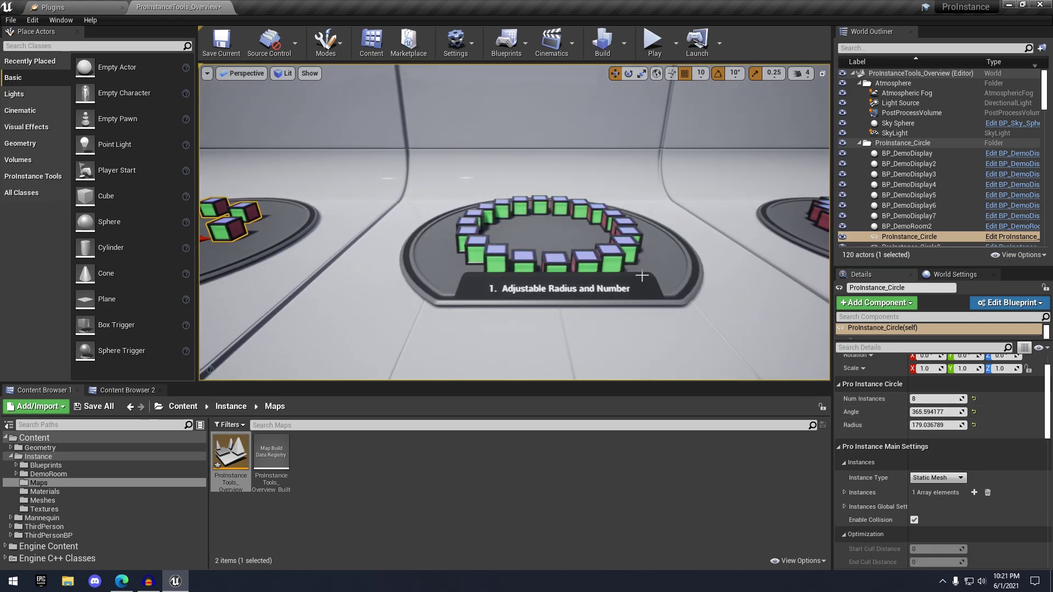
Select the Adjustable Radius and Number ring and set it to 12 instances with an angle of about 368.8.
click(636, 266)
key(f)
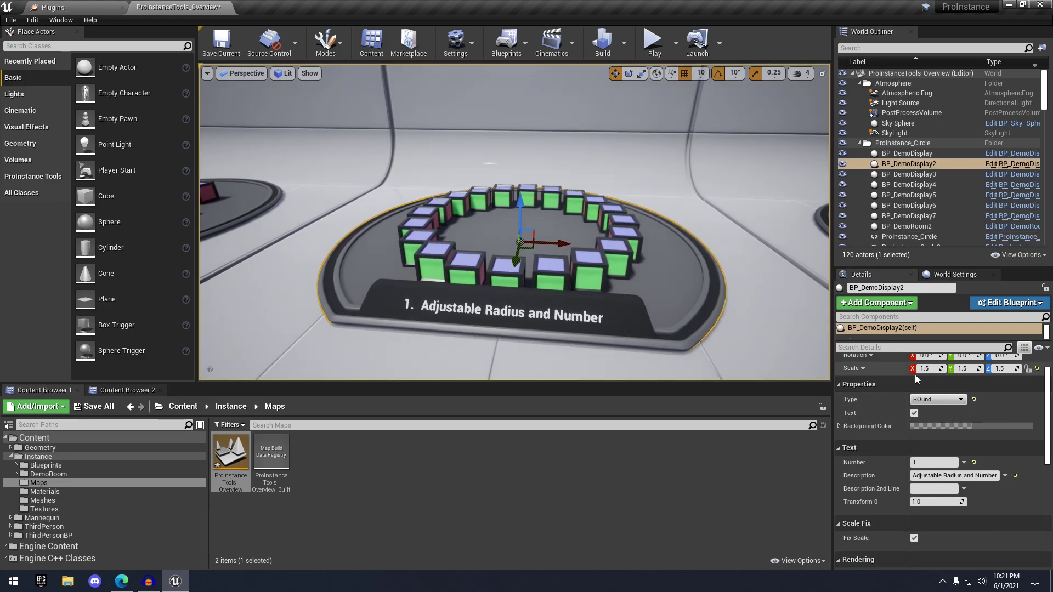
key(ctrl+z)
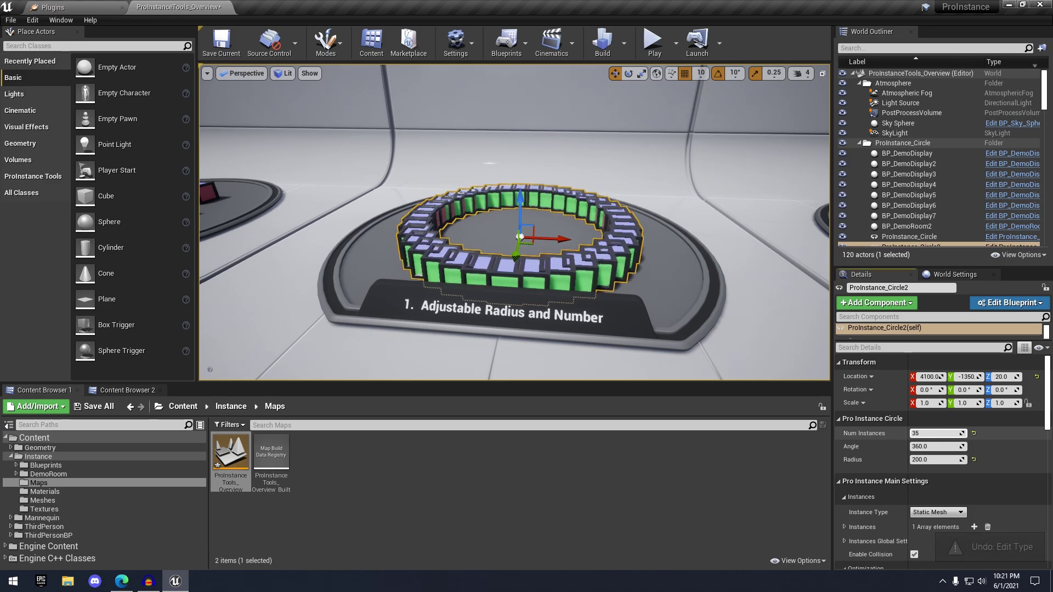
mouse_move(949, 433)
mouse_down()
mouse_move(939, 434)
mouse_move(966, 449)
mouse_move(957, 449)
mouse_up()
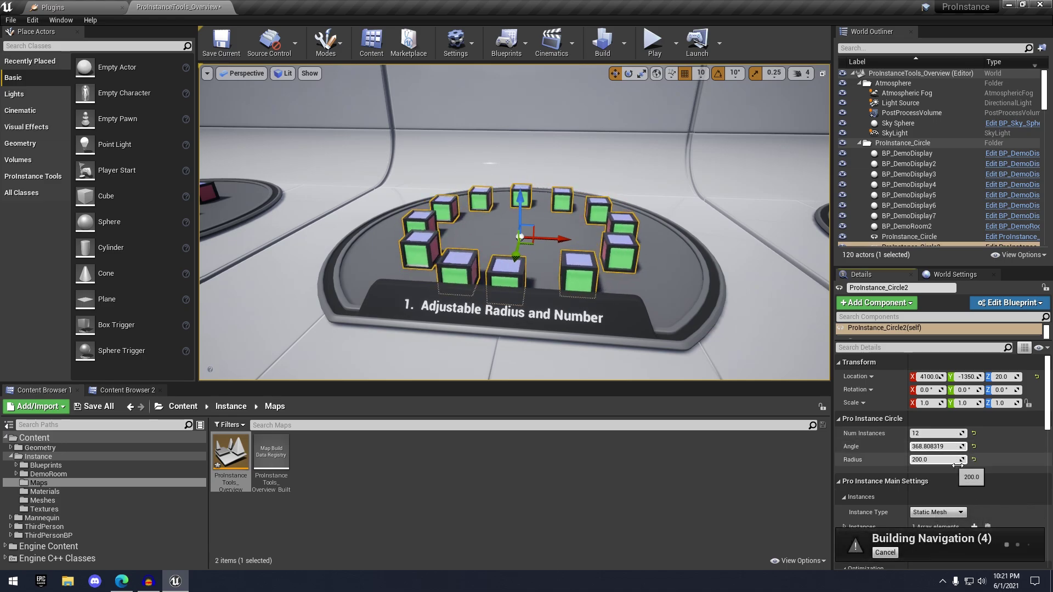
Select the ring on the Centered Rotation Type display and set it to 13 instances with a radius of about 189.8.
right_drag(644, 330, 626, 263)
click(640, 307)
click(631, 261)
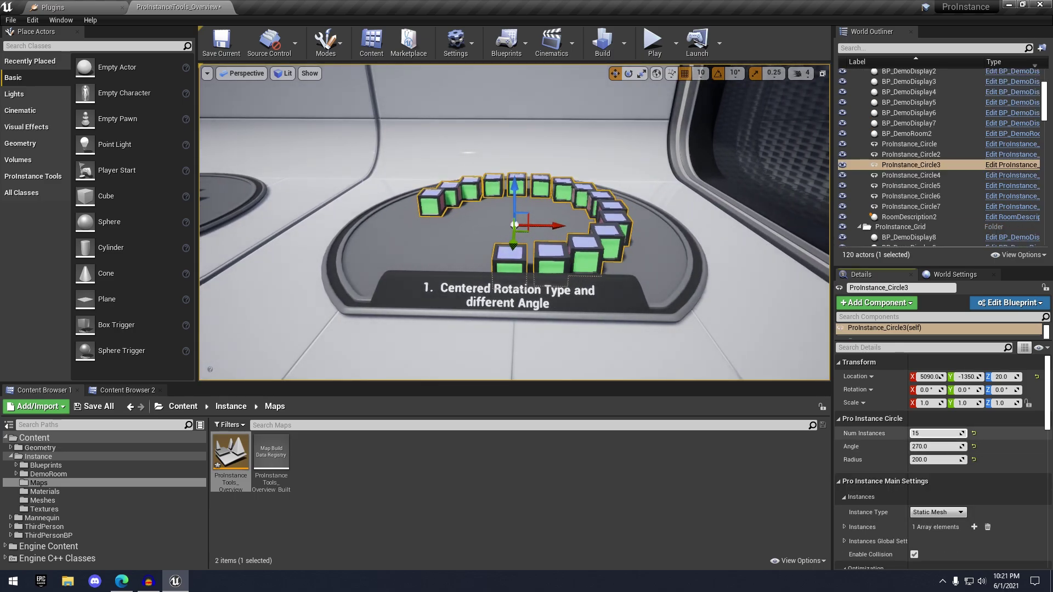
scroll(937, 459, down, 1)
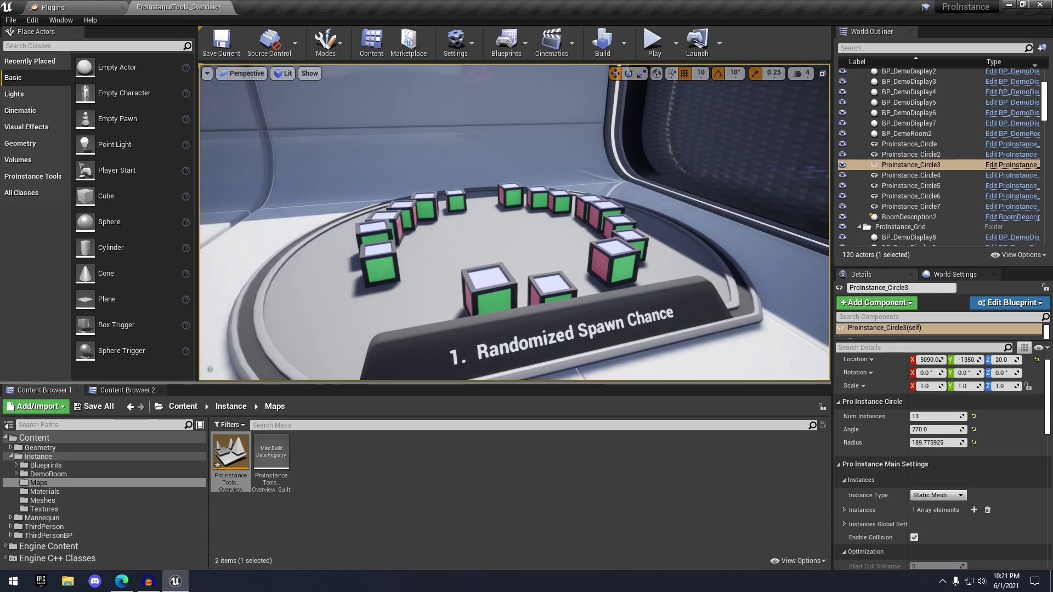
Select the Randomized Spawn Chance ring and set it to 20 instances with an angle of about 372.9.
click(555, 288)
right_drag(555, 288, 526, 286)
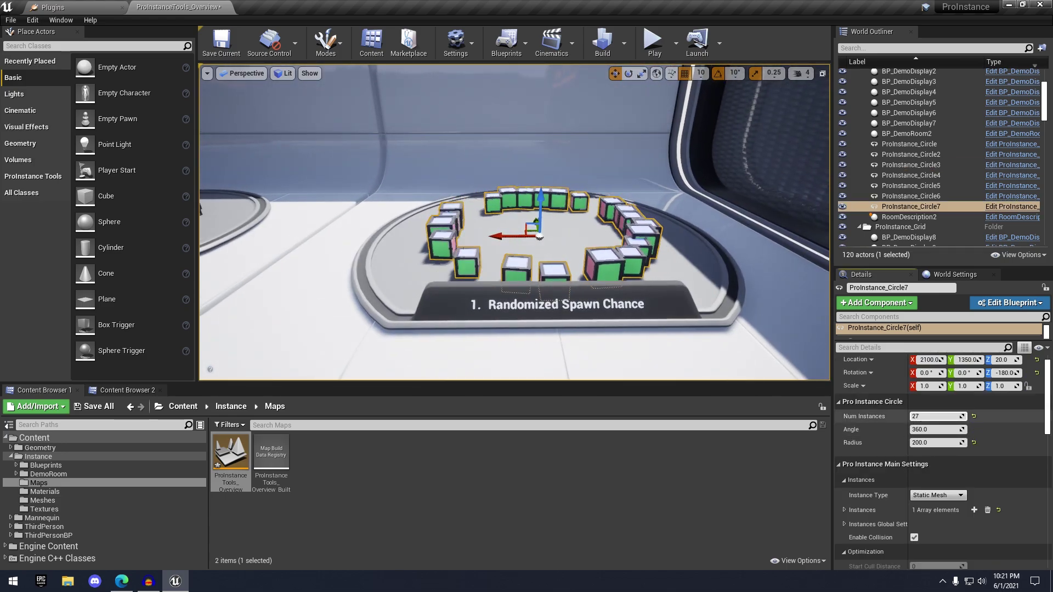
mouse_move(935, 416)
mouse_down()
mouse_move(946, 434)
mouse_move(929, 436)
mouse_up()
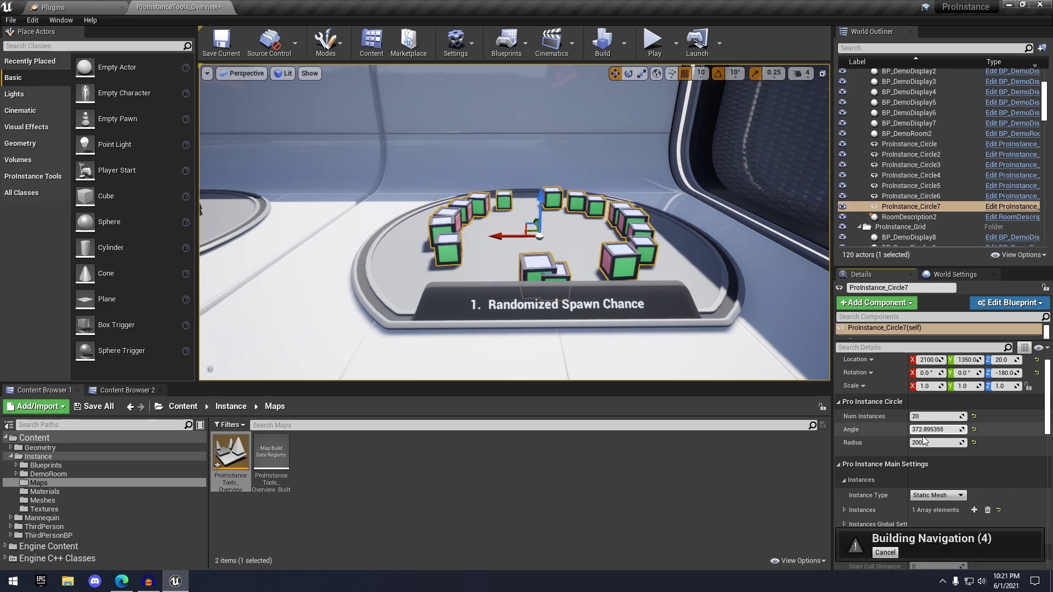
key(w)
right_drag(685, 285, 712, 264)
key(w)
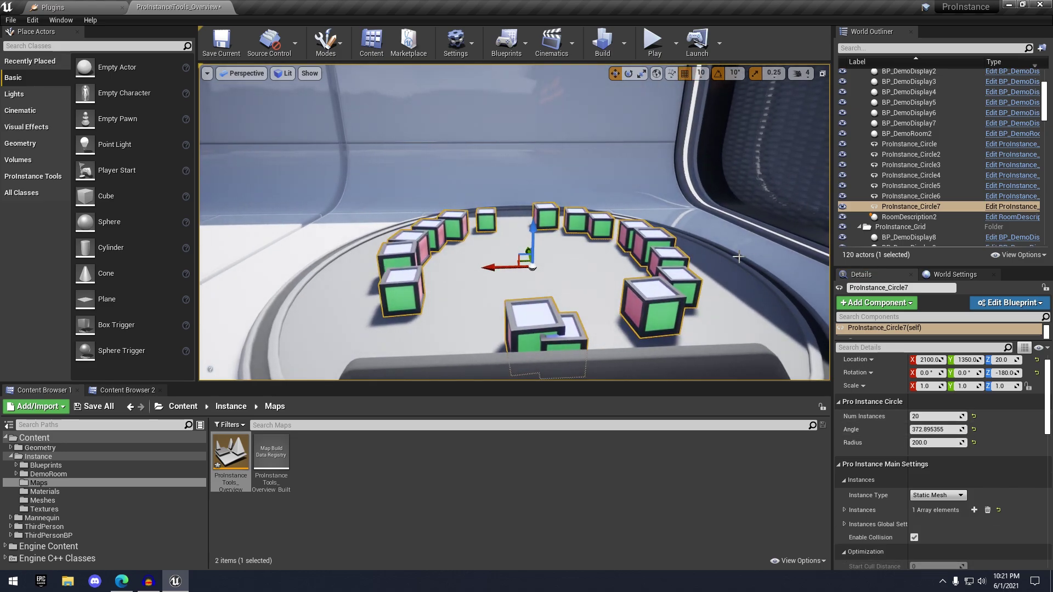
key(s)
mouse_move(579, 239)
right_down()
mouse_move(564, 239)
mouse_move(579, 239)
right_up()
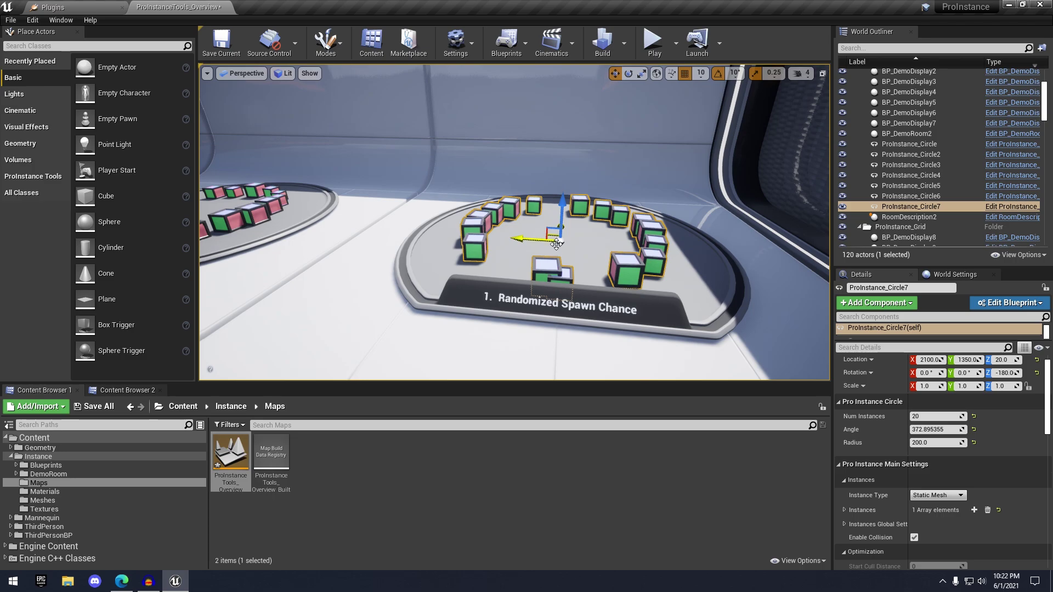
Select the ring on the Randomized Rotation, Location & Scale display, set it to 19 instances and adjust its angle.
right_drag(579, 239, 494, 241)
key(w)
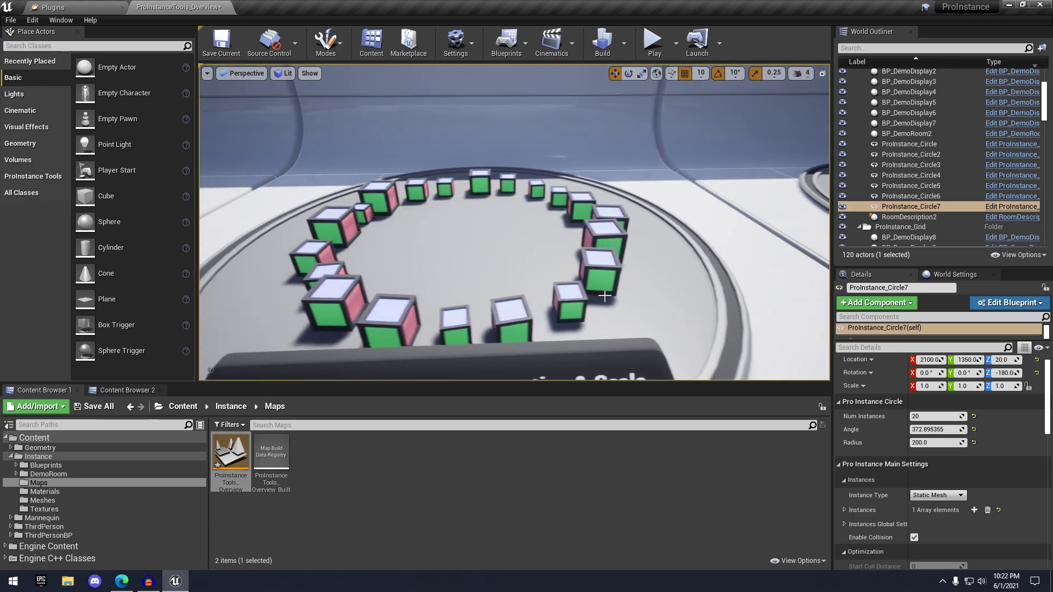
click(604, 290)
key(s)
right_drag(605, 290, 581, 298)
right_drag(579, 239, 579, 239)
key(w)
right_drag(633, 287, 634, 286)
key(a)
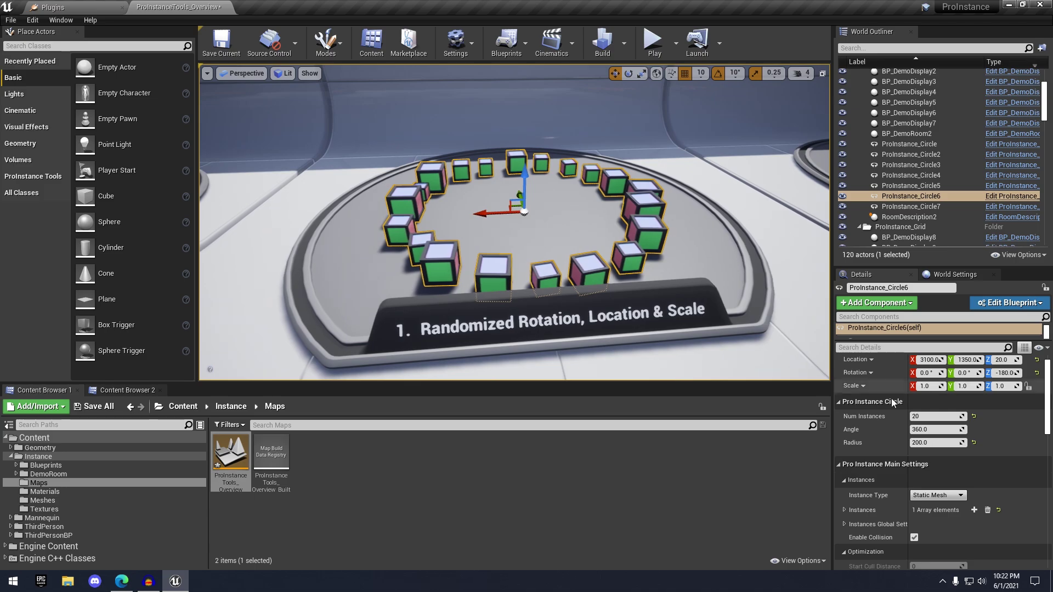
drag(944, 417, 940, 417)
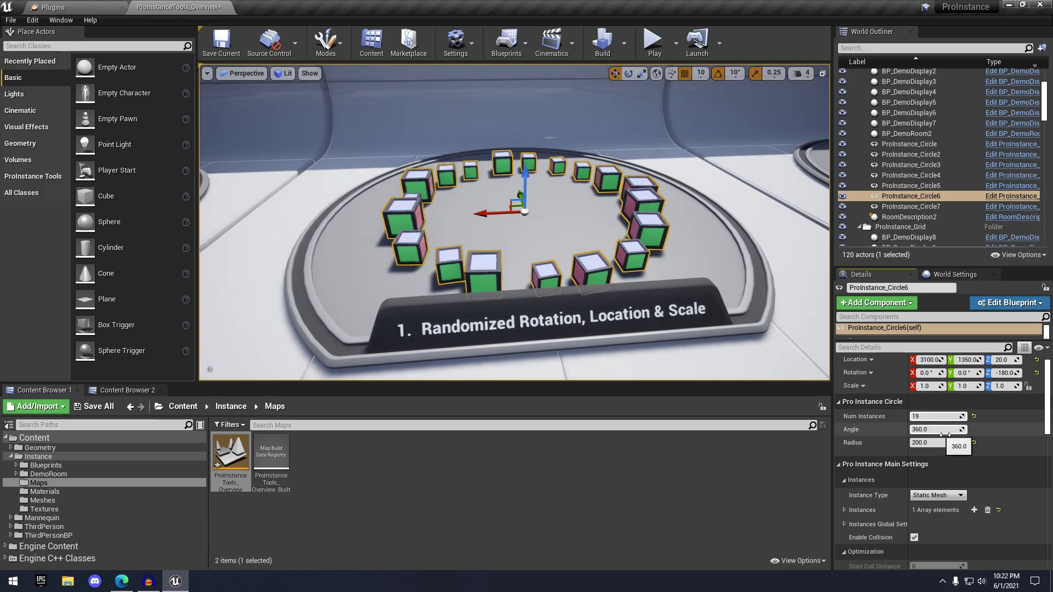
drag(938, 429, 942, 430)
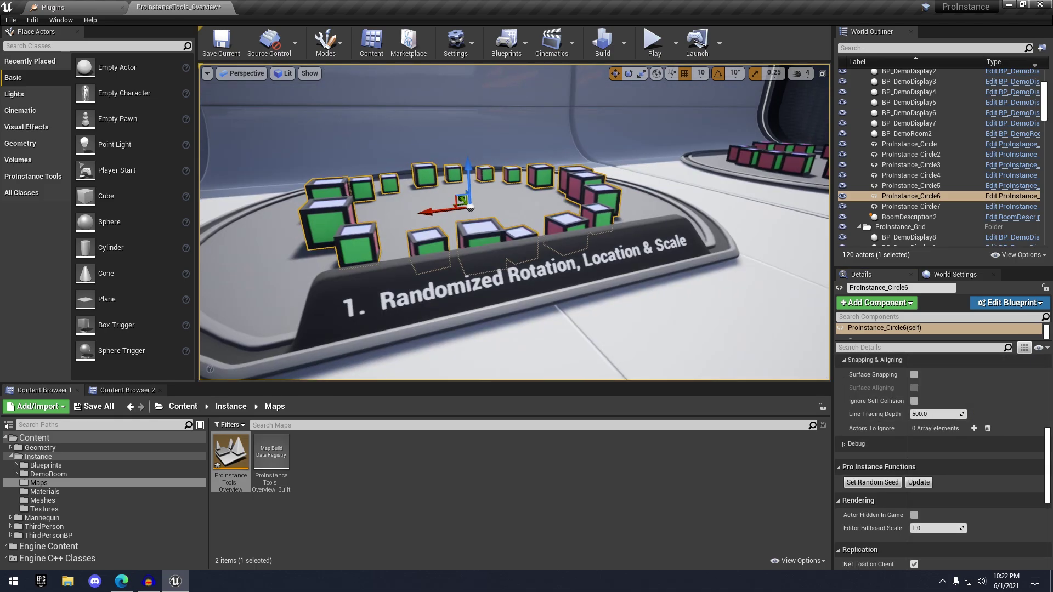
Select and examine the ring on the Randomized Scale display and the ring on the display beside it.
key(a)
right_drag(633, 287, 634, 287)
key(d)
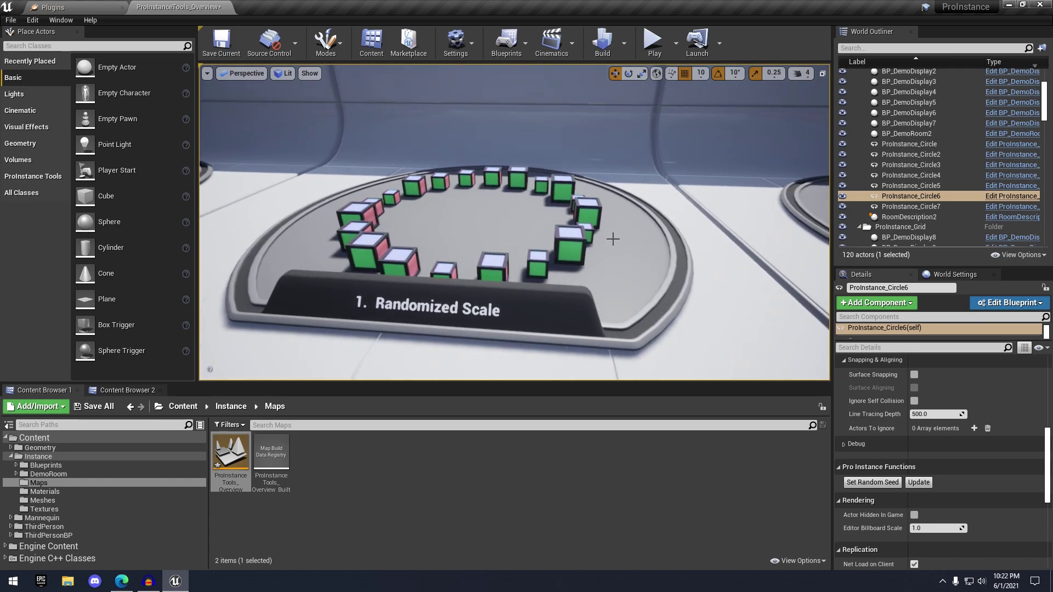
click(599, 217)
key(a)
right_drag(599, 217, 608, 206)
key(a)
key(w)
click(608, 206)
Select the cube grid on the second room's Default Settings display and examine its instance counts and spacing.
key(w)
key(a)
key(w)
right_drag(451, 209, 611, 268)
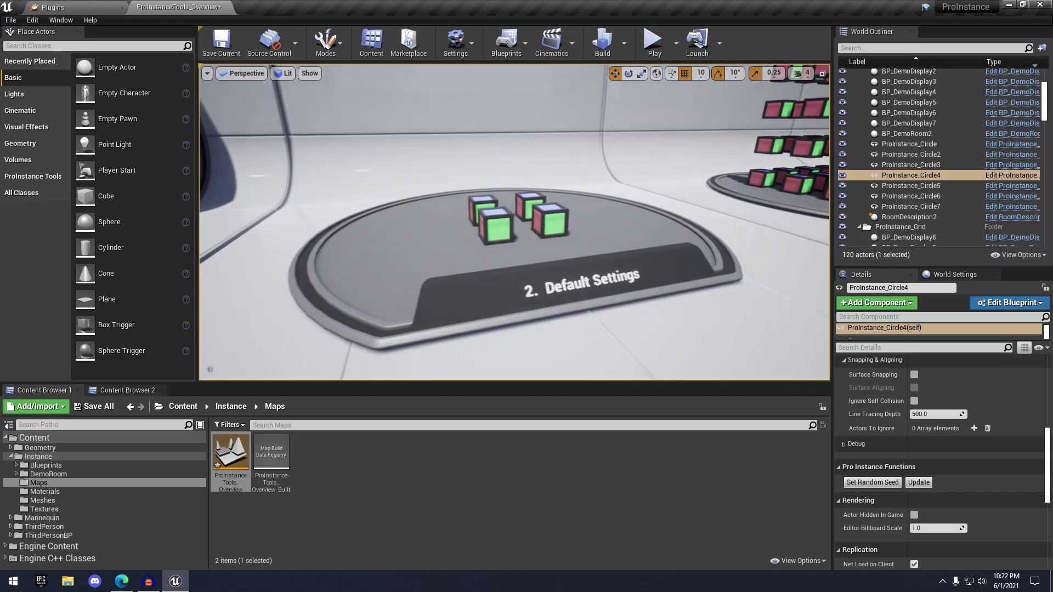
click(552, 224)
scroll(927, 452, up, 10)
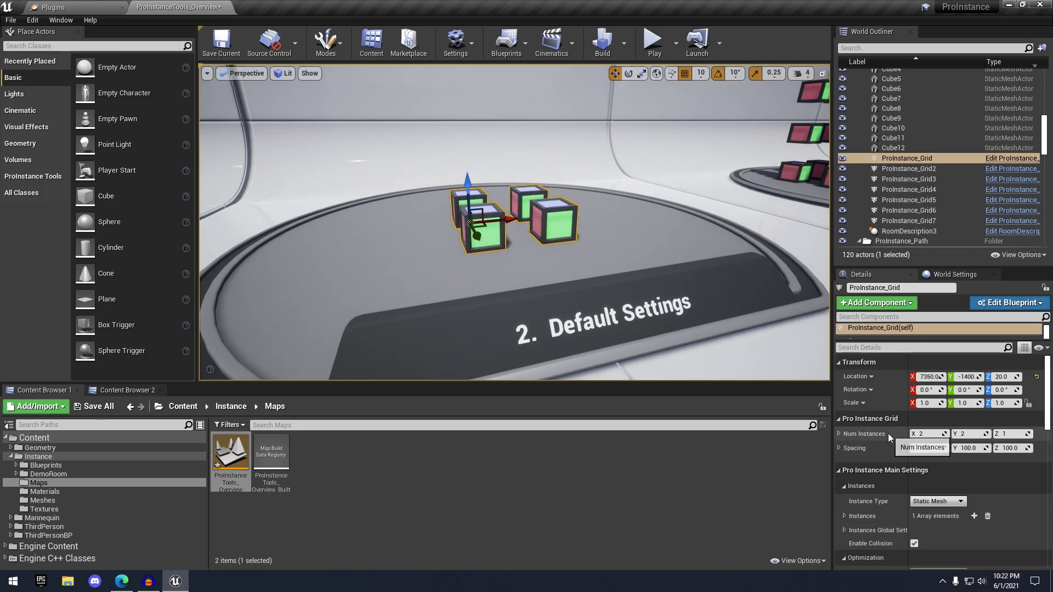
Select the cube grid on the Adjustable Number display and examine its layout and instance counts.
key(d)
right_drag(514, 222, 483, 211)
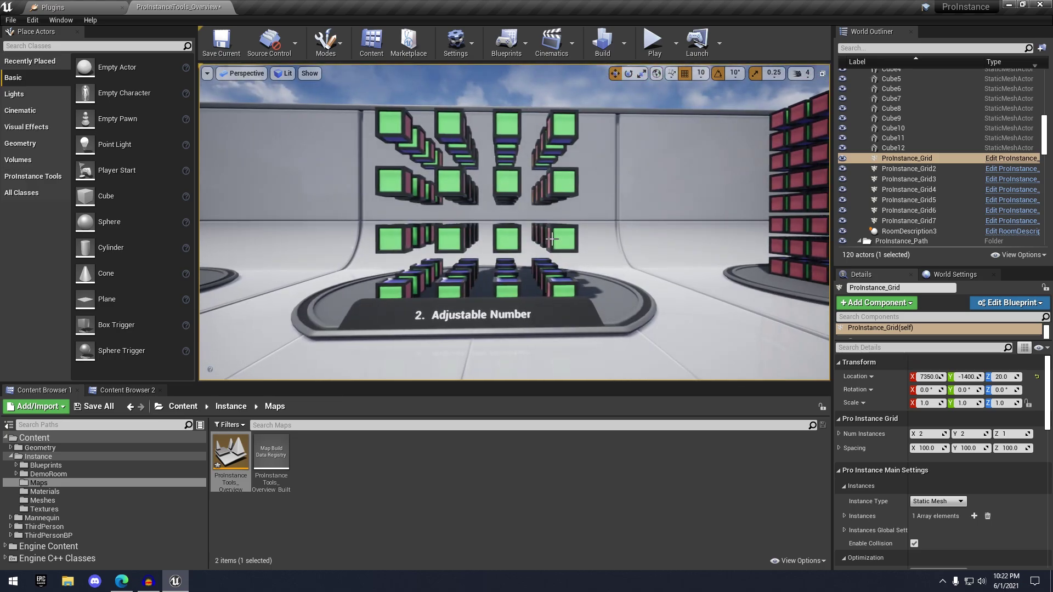
click(552, 239)
scroll(622, 252, up, 4)
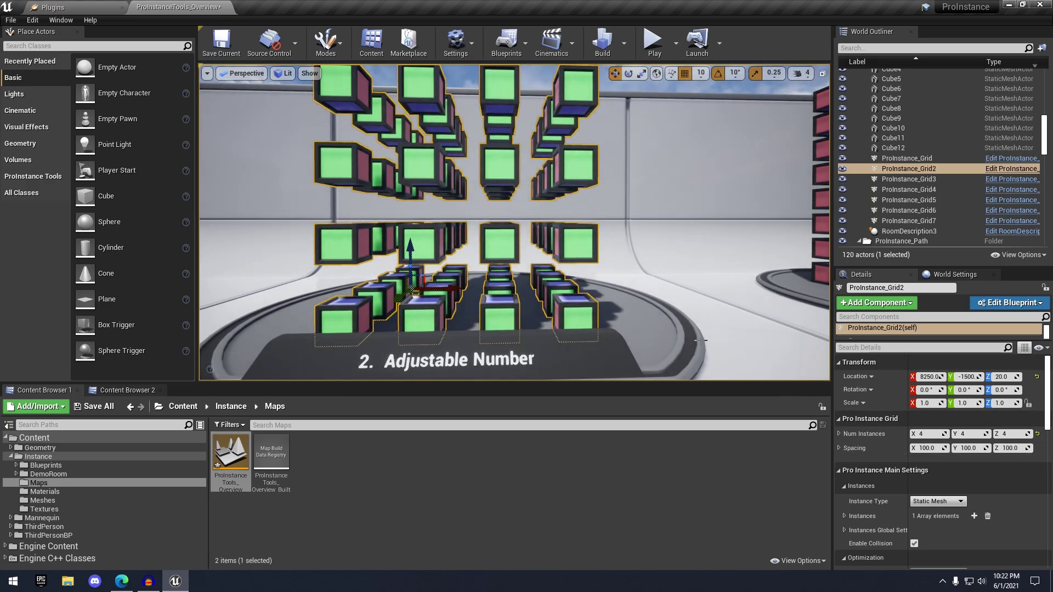
key(s)
mouse_move(701, 341)
right_down()
mouse_move(630, 349)
mouse_move(691, 329)
right_up()
key(d)
key(w)
key(f)
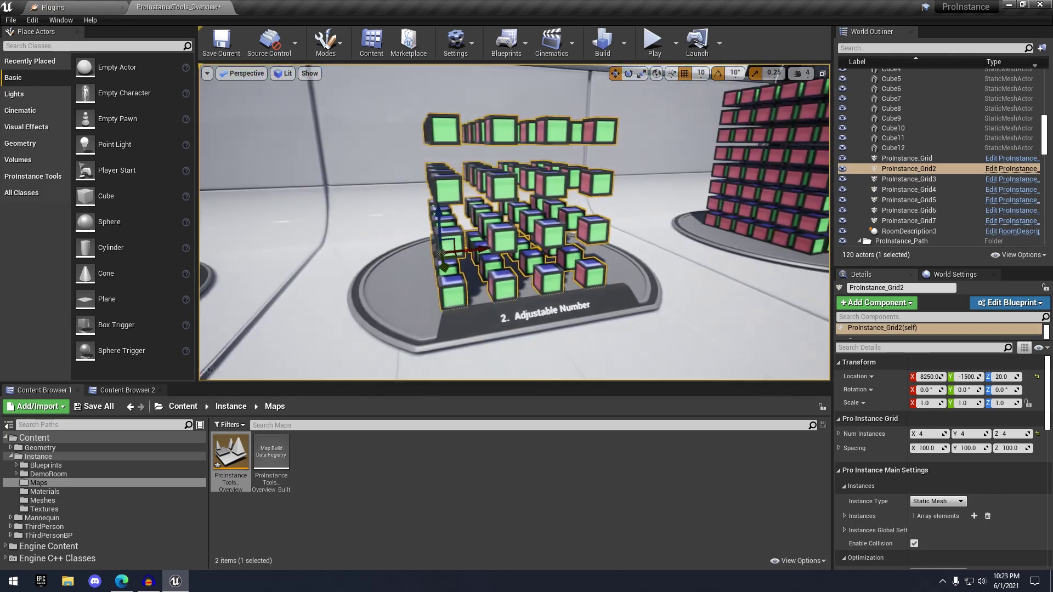
Select the cube grid on the Adjustable Number & Spacing display and examine its instance counts and spacing.
click(698, 325)
mouse_move(698, 324)
right_down()
mouse_move(742, 312)
mouse_move(779, 265)
mouse_move(826, 269)
mouse_move(776, 269)
mouse_move(767, 293)
mouse_move(732, 296)
mouse_move(707, 327)
right_up()
key(d)
key(a)
key(w)
key(d)
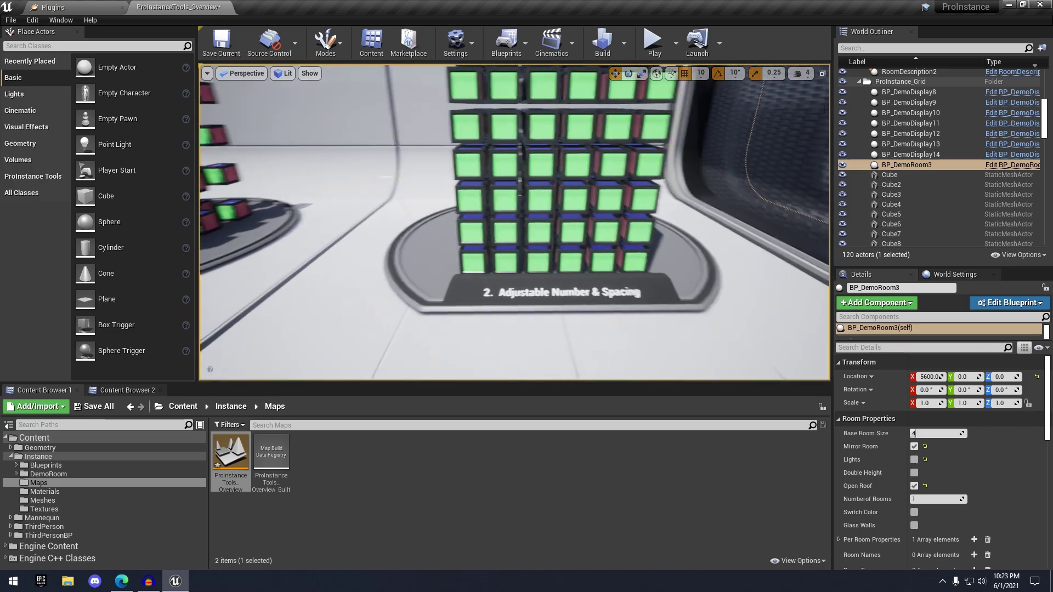
key(d)
right_drag(736, 287, 708, 304)
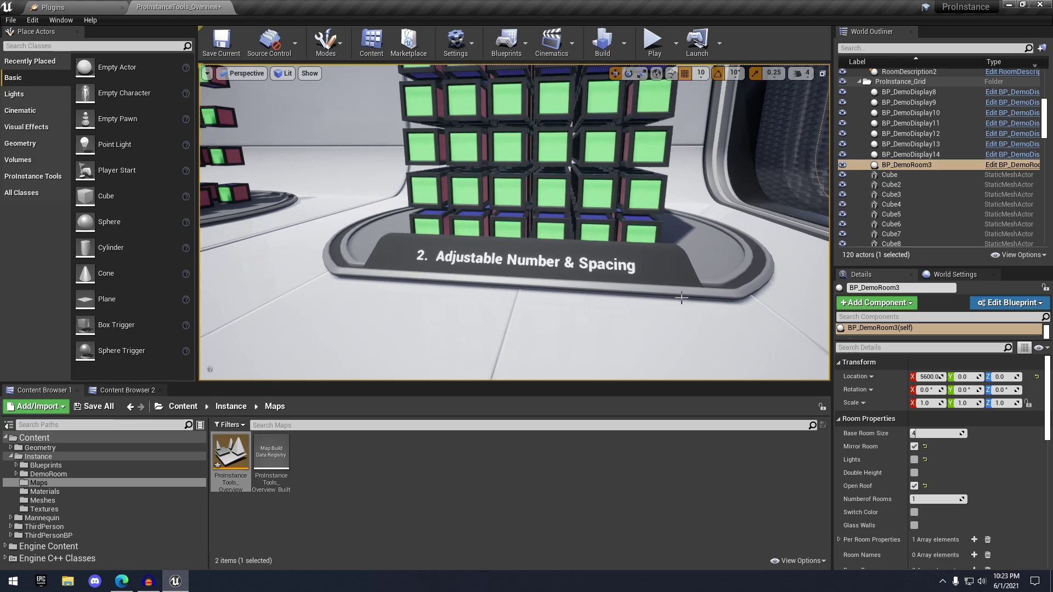
click(643, 244)
key(s)
right_drag(649, 253, 802, 402)
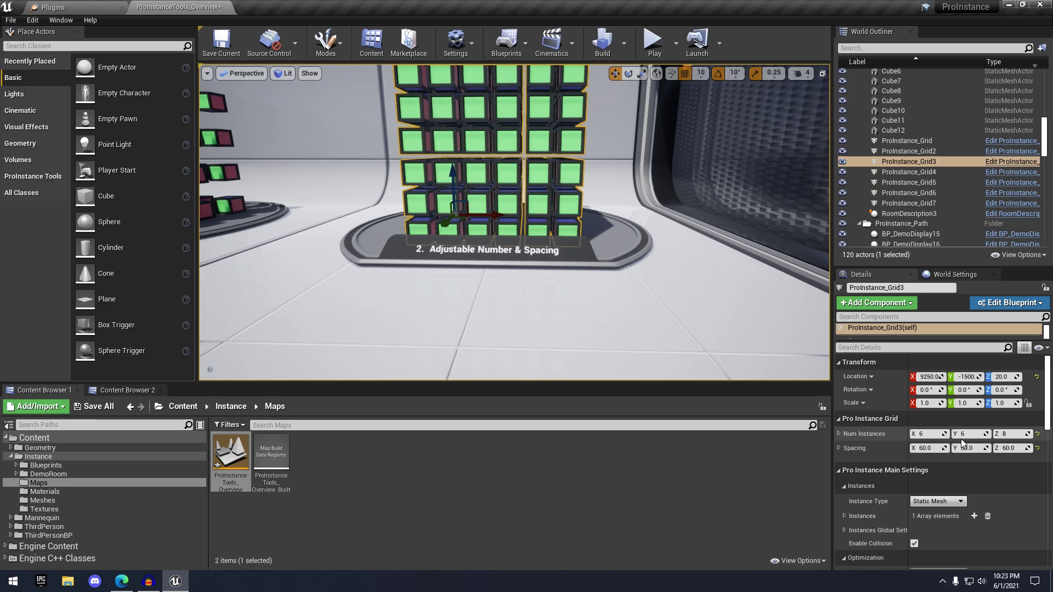
Select the cube grid on the Surface Snapping display and move it along X to 9310, partly off the stepped blocks.
right_drag(552, 306, 536, 294)
right_drag(758, 353, 987, 343)
key(d)
key(d)
key(w)
right_drag(616, 317, 639, 320)
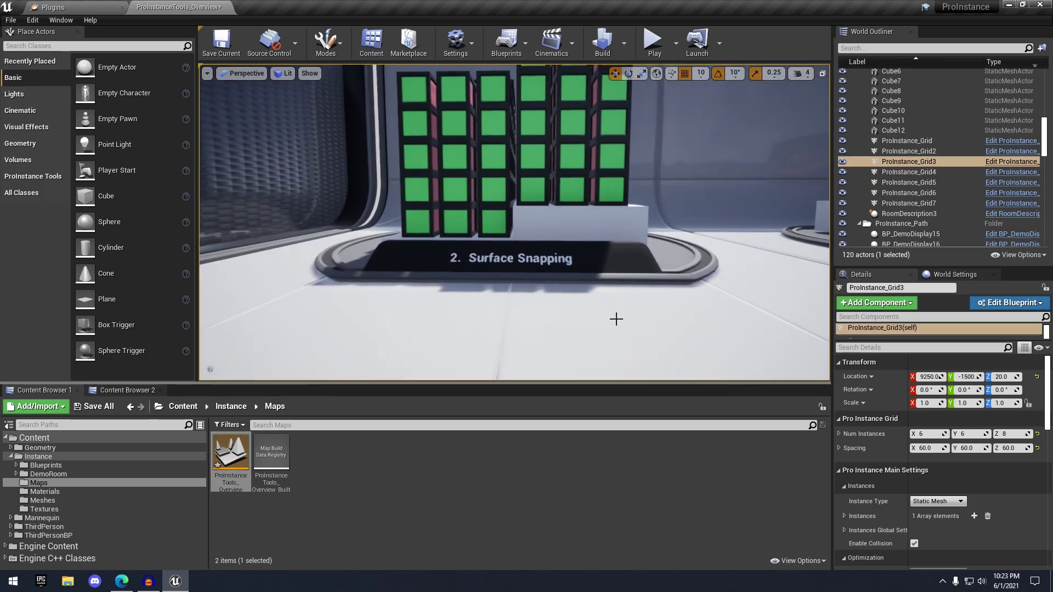
click(571, 201)
right_drag(571, 201, 573, 274)
key(s)
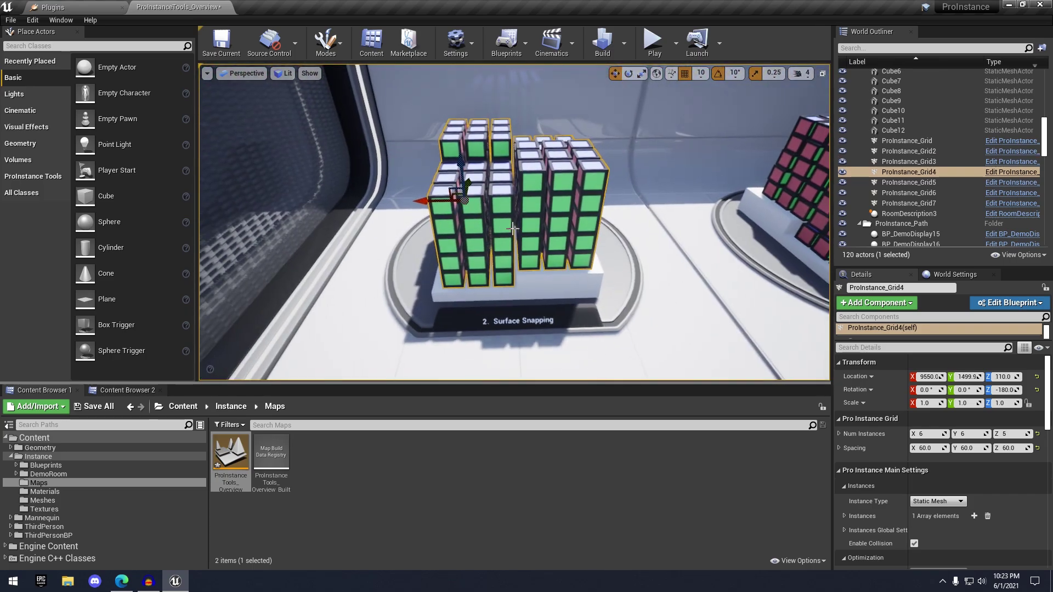
drag(435, 196, 520, 205)
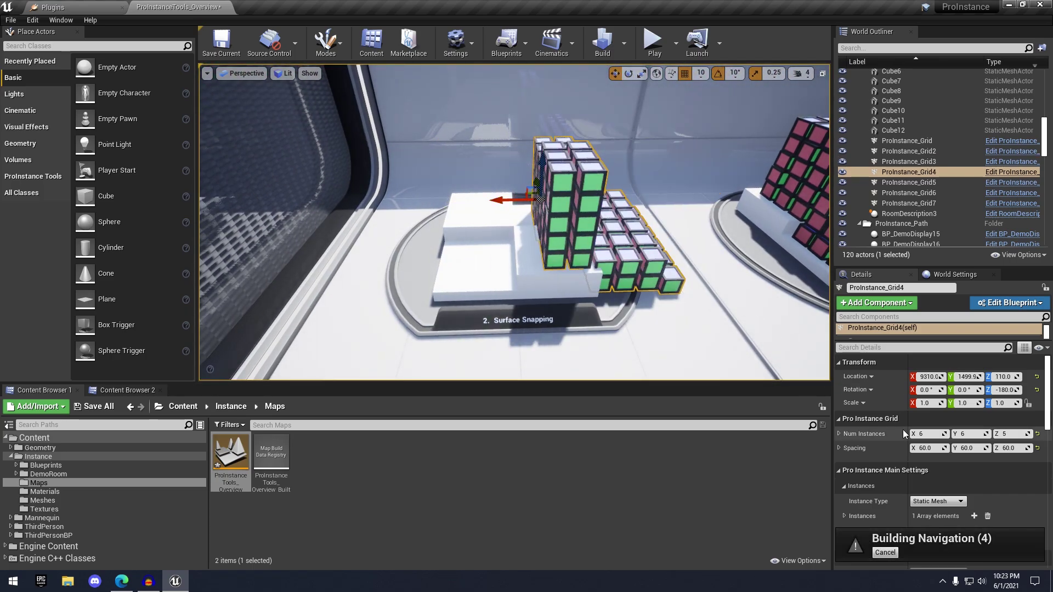
Move the Surface Snapping grid back over the stepped blocks and update its instances.
scroll(910, 436, down, 10)
scroll(915, 442, down, 2)
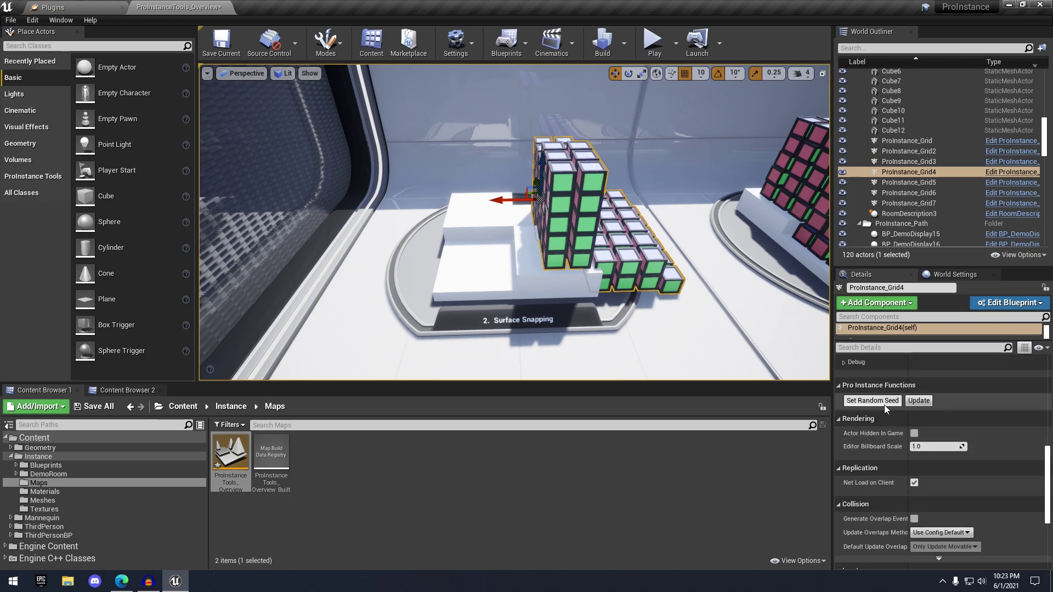
right_drag(620, 236, 587, 235)
key(d)
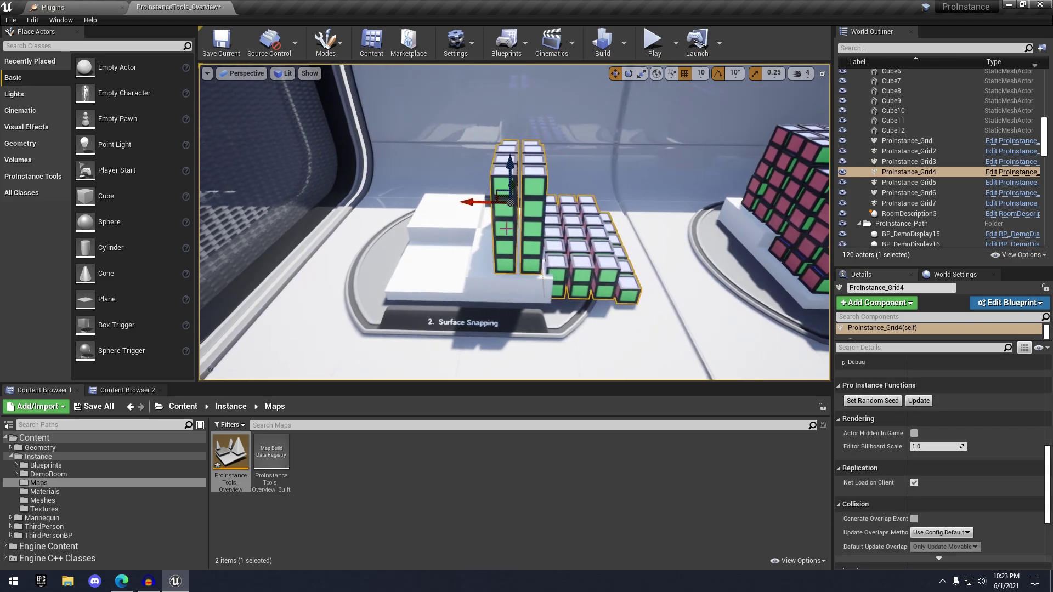
drag(475, 201, 393, 202)
click(918, 401)
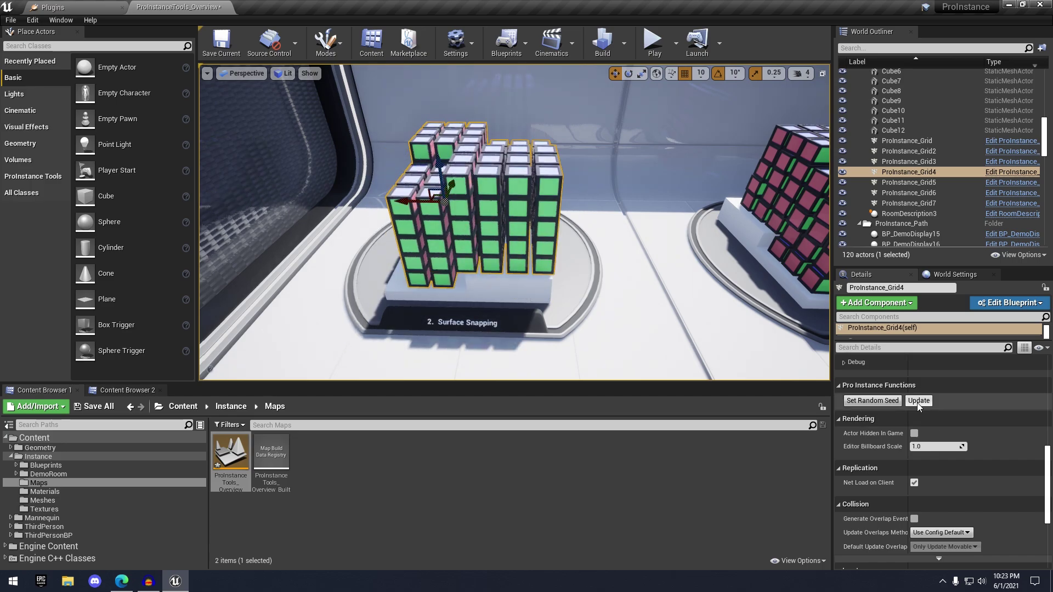
Shift the Surface Snapping grid along its X axis once more.
right_drag(609, 247, 606, 247)
key(a)
mouse_move(478, 203)
mouse_down()
mouse_move(379, 202)
mouse_move(472, 202)
mouse_up()
key(d)
Select the grid on the Surface Snapping with Random Location & Rotation display and slide it partly off the blocks.
right_drag(571, 237, 565, 211)
click(582, 236)
key(d)
key(s)
key(w)
right_drag(500, 226, 535, 224)
key(d)
key(w)
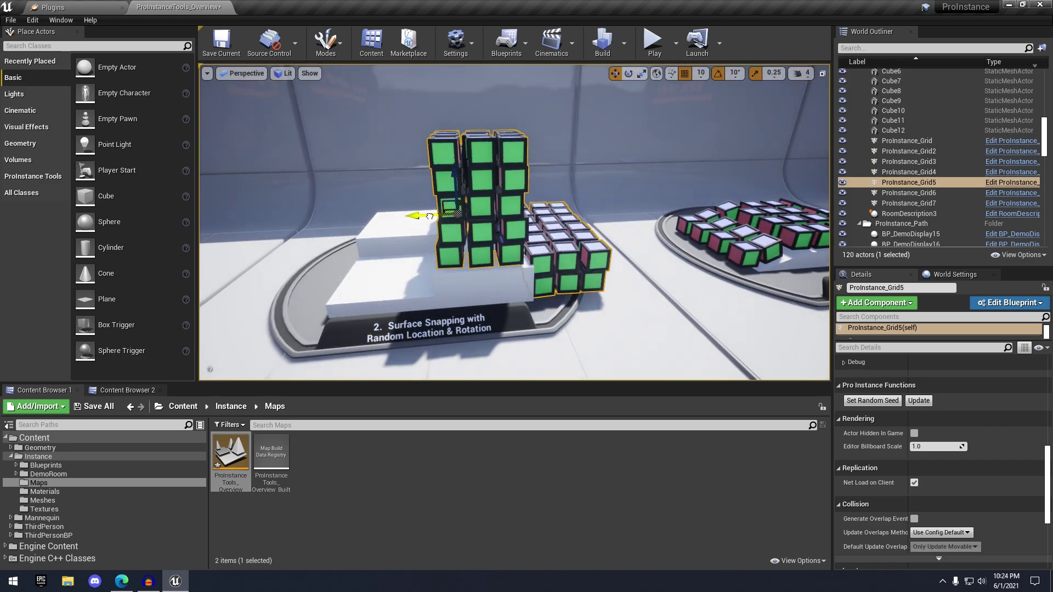
key(d)
right_drag(589, 252, 483, 259)
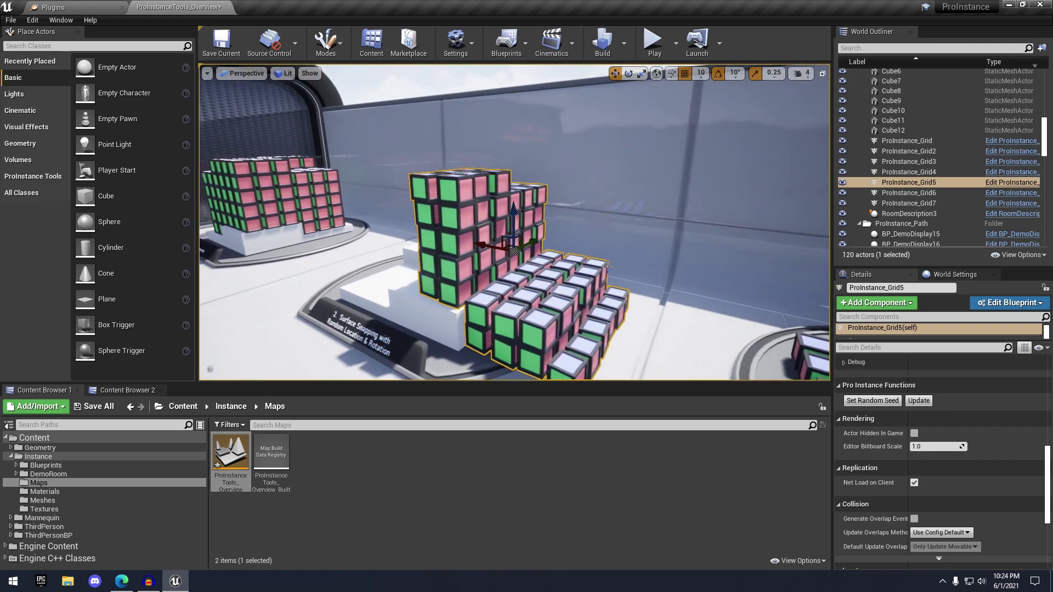
Slide the Random Location & Rotation grid along its X axis across the stepped blocks.
key(a)
right_drag(431, 183, 507, 185)
drag(487, 227, 428, 224)
key(w)
right_drag(428, 224, 357, 226)
drag(606, 226, 600, 227)
Select the cube grid on the Surface Snapping & Aligning display and slide it along X, partly off the sloped block.
key(d)
right_drag(602, 228, 525, 300)
key(s)
key(d)
click(564, 267)
key(w)
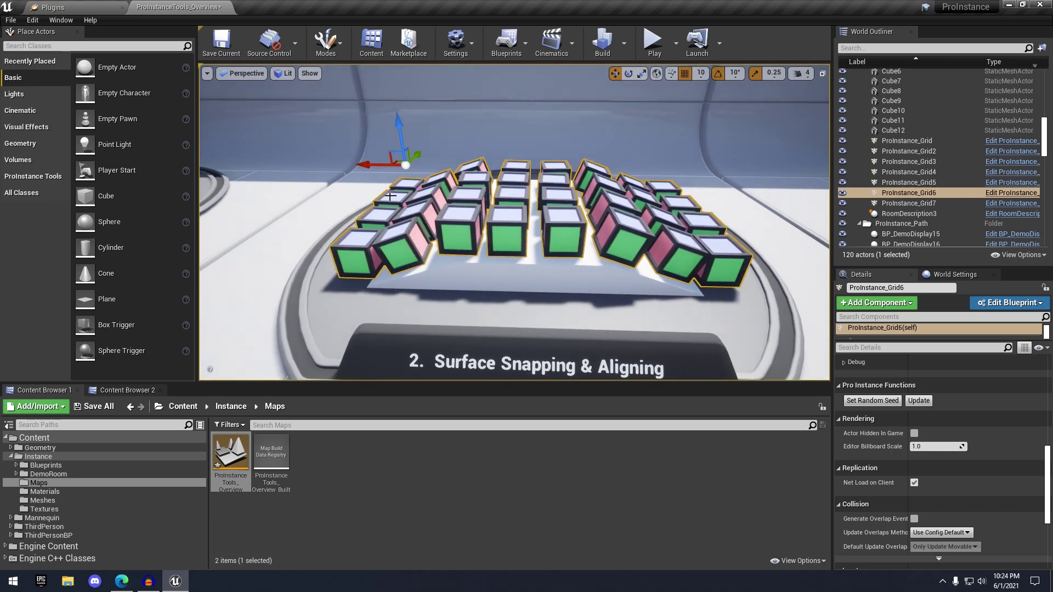
drag(415, 176, 473, 177)
key(s)
right_drag(473, 178, 526, 178)
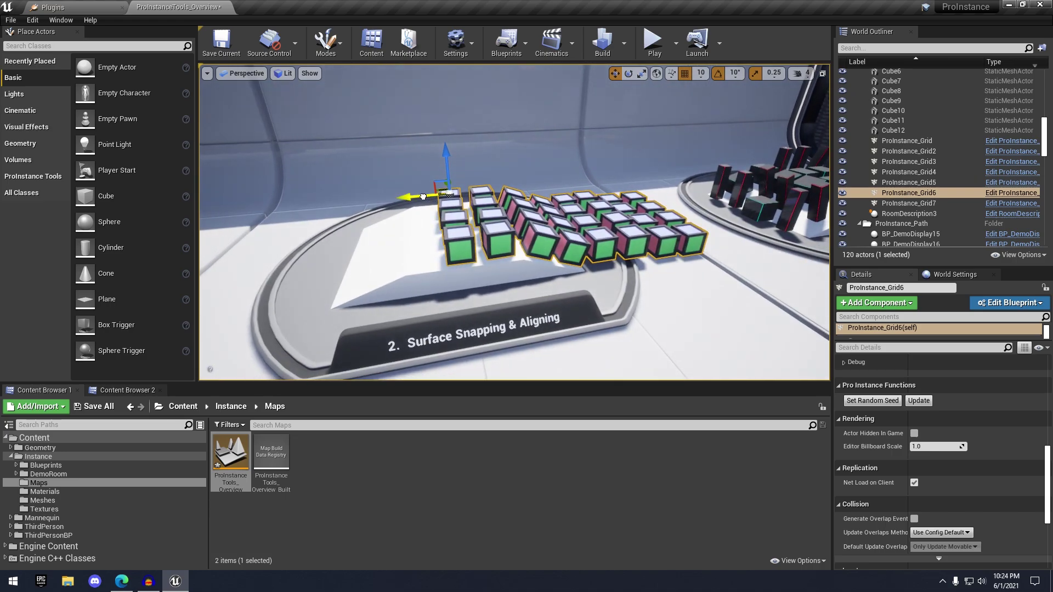
Select the grid of mixed meshes on the "Surface Snapping & Aligning with another meshes" display and frame it.
key(d)
mouse_move(567, 244)
right_down()
mouse_move(551, 245)
mouse_move(567, 244)
right_up()
click(605, 230)
key(f)
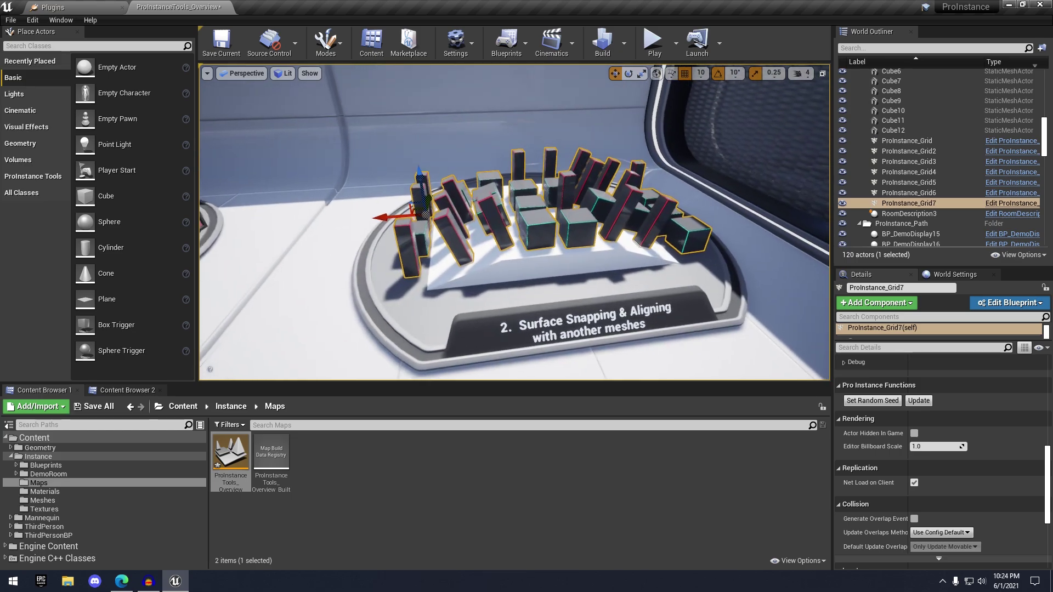
Slide the mixed-mesh grid along its X axis across the sloped block of its display.
right_drag(605, 230, 630, 255)
key(a)
drag(465, 202, 569, 255)
key(d)
mouse_move(550, 253)
right_down()
mouse_move(529, 255)
mouse_move(550, 252)
right_up()
key(a)
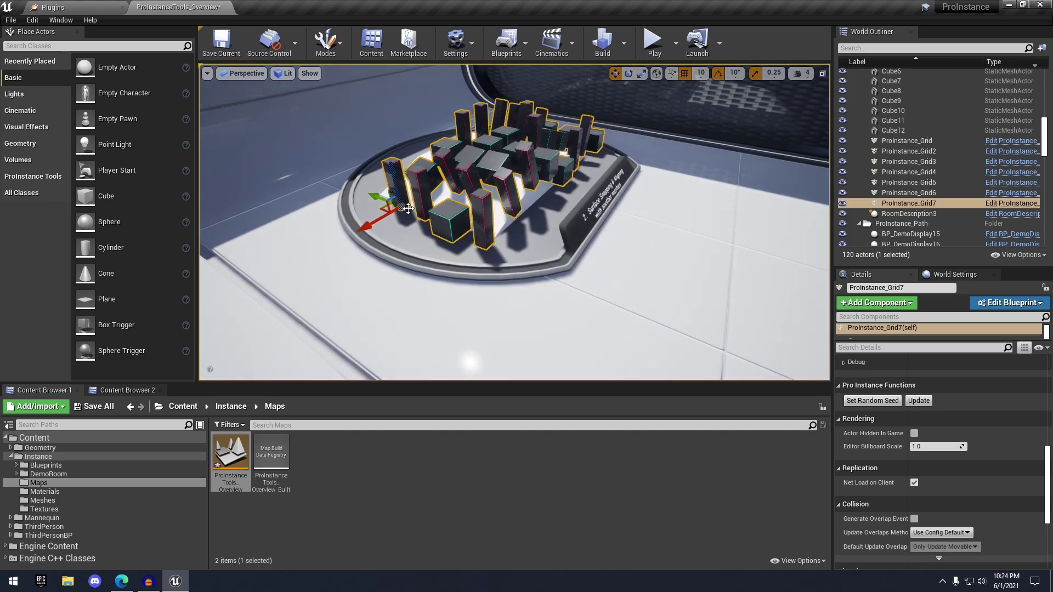
drag(396, 212, 555, 276)
Go to the ProInstance Path room and examine its displays, selecting cube paths along the way.
right_drag(555, 275, 552, 229)
key(w)
key(w)
right_drag(477, 166, 570, 205)
key(s)
click(553, 202)
key(d)
click(535, 209)
key(w)
right_drag(609, 241, 608, 241)
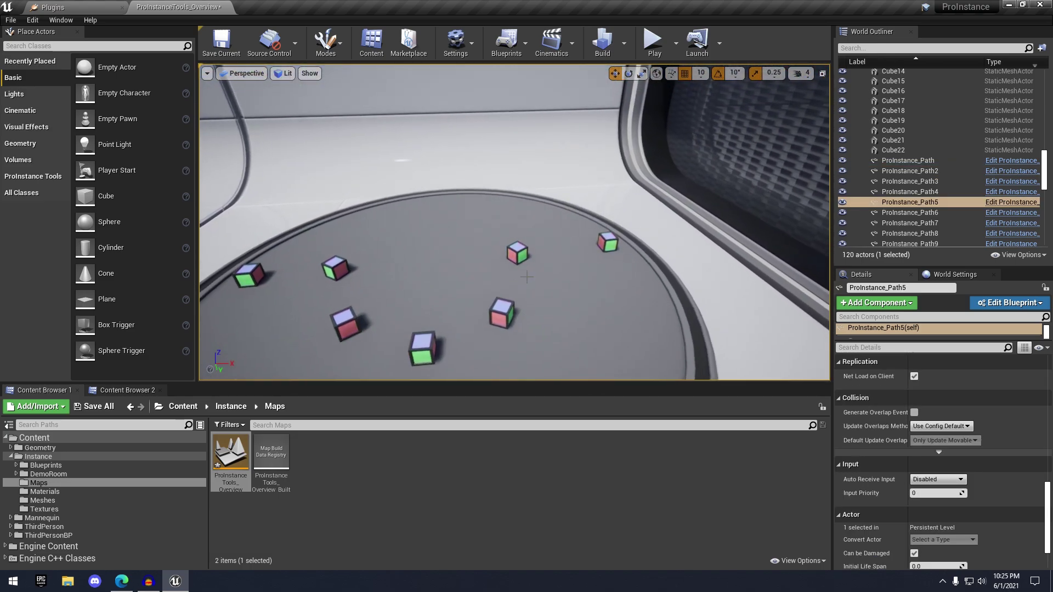
Select the cube path on the "Spawn by spline points" display and extend it with three extra spline points beyond the display's edge.
click(518, 255)
right_drag(518, 255, 524, 280)
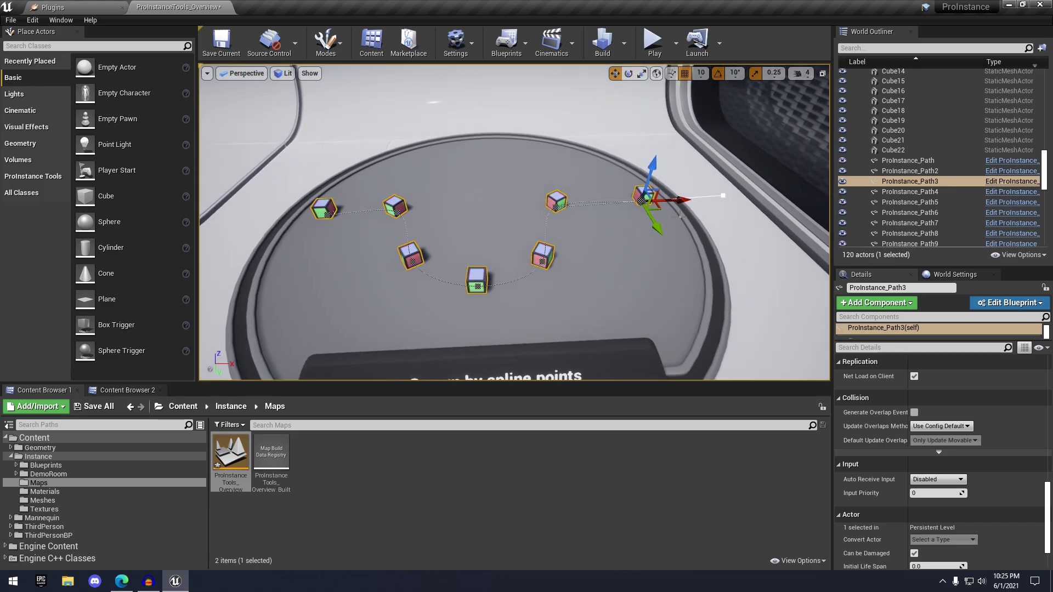
right_drag(524, 280, 247, 258)
right_drag(481, 200, 554, 216)
right_drag(603, 179, 562, 181)
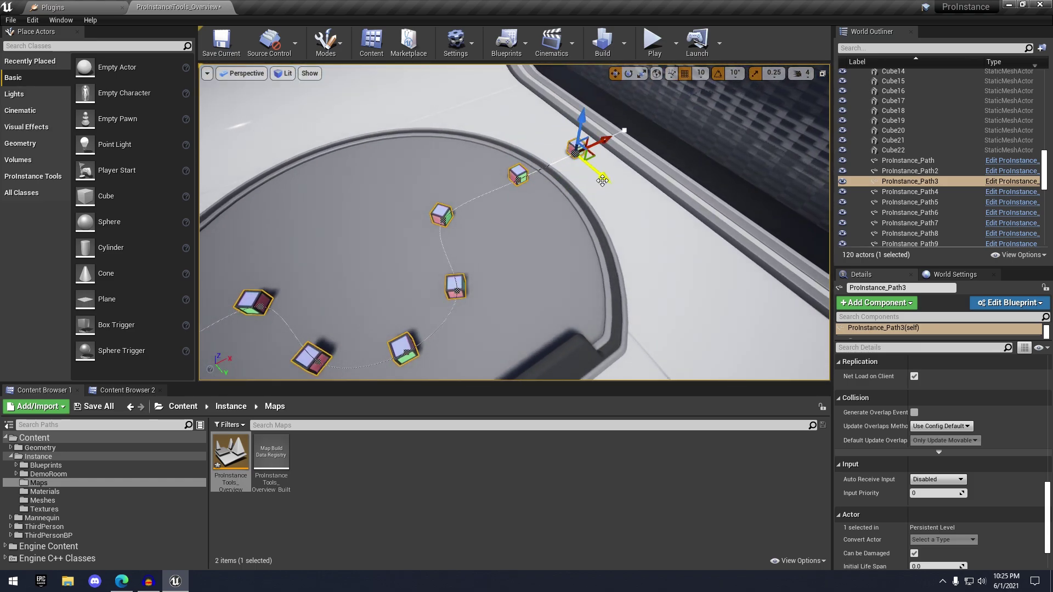
right_drag(611, 252, 578, 211)
key(f)
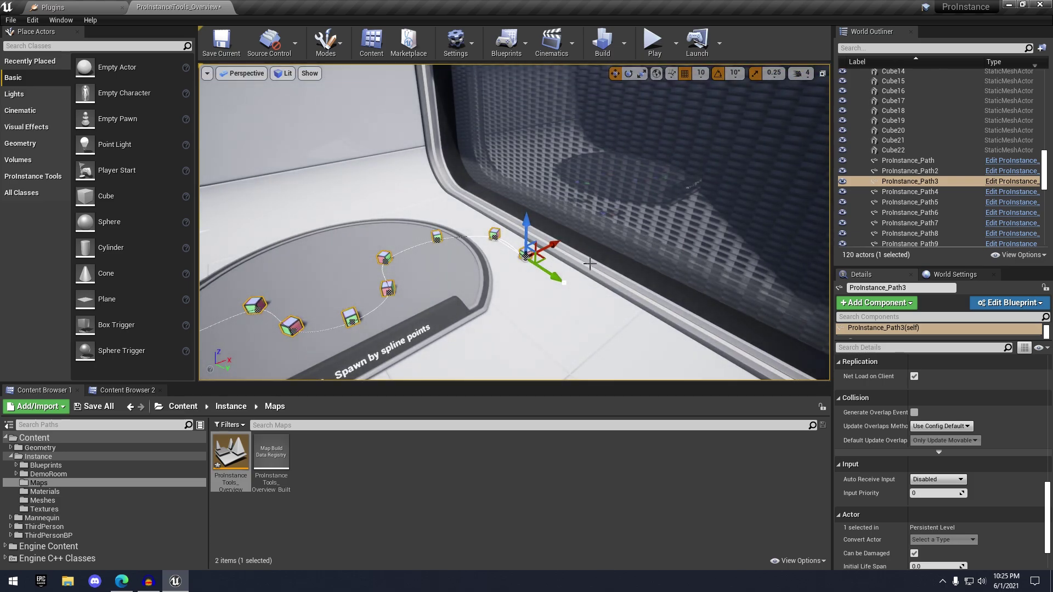
right_drag(562, 299, 546, 297)
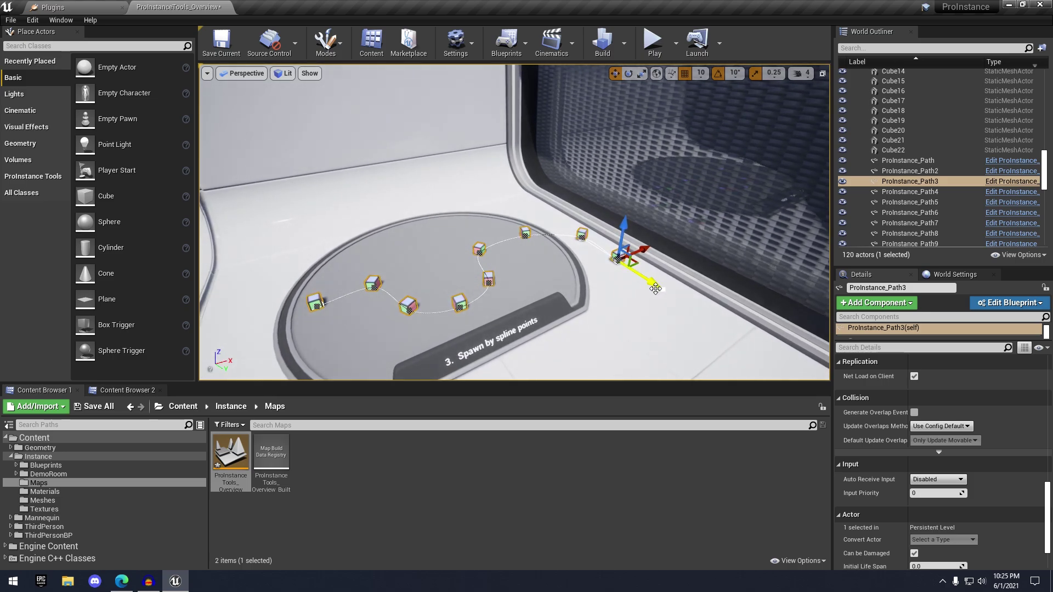
right_drag(720, 344, 717, 336)
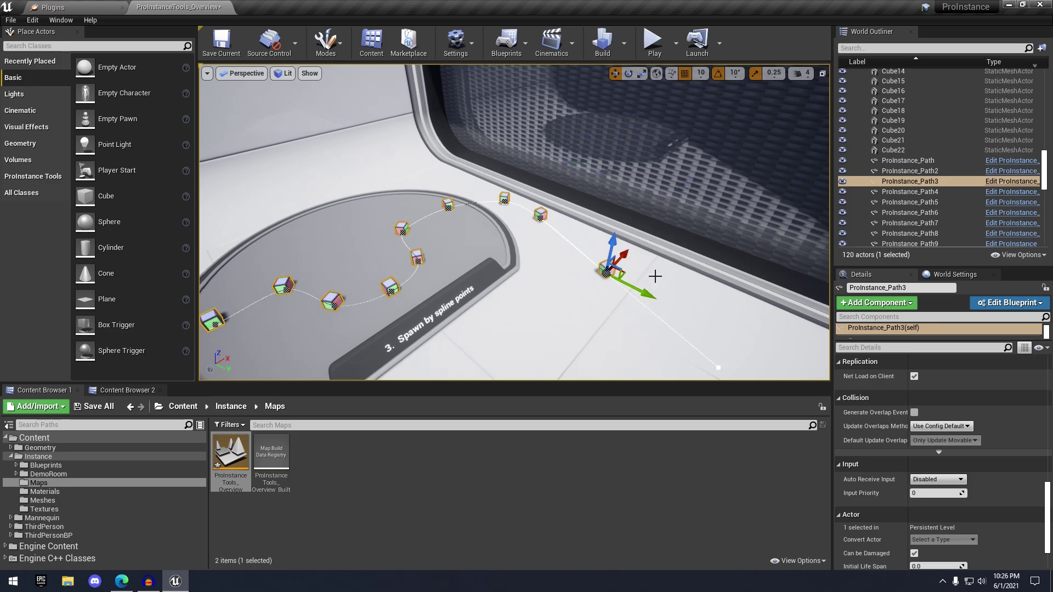
right_drag(653, 274, 610, 262)
Select the cube path on the "Randomized location, rotation & scale" display.
middle_drag(709, 275, 598, 252)
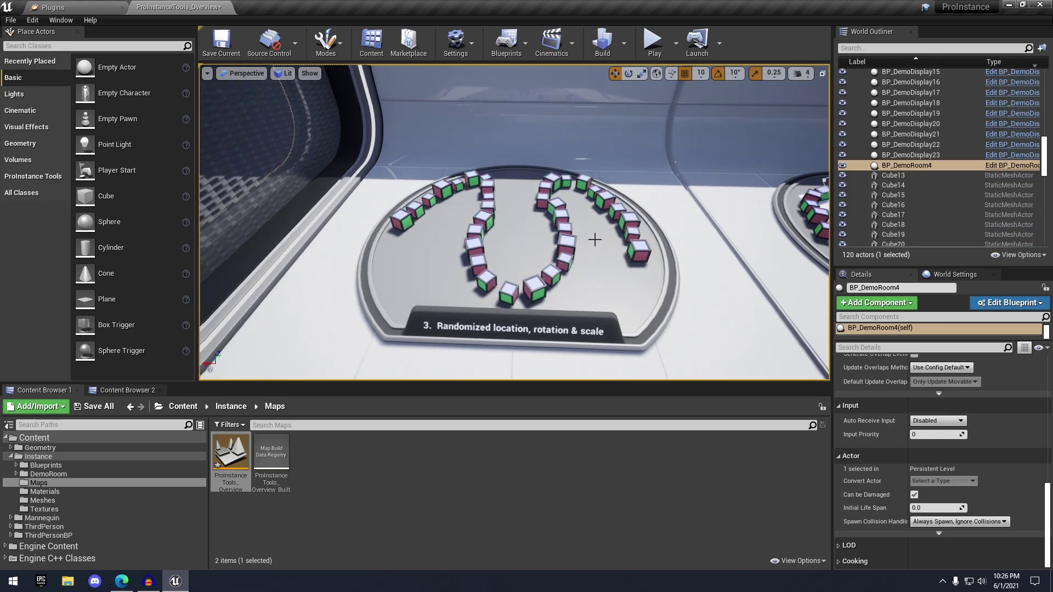
scroll(587, 238, down, 1)
scroll(588, 238, up, 5)
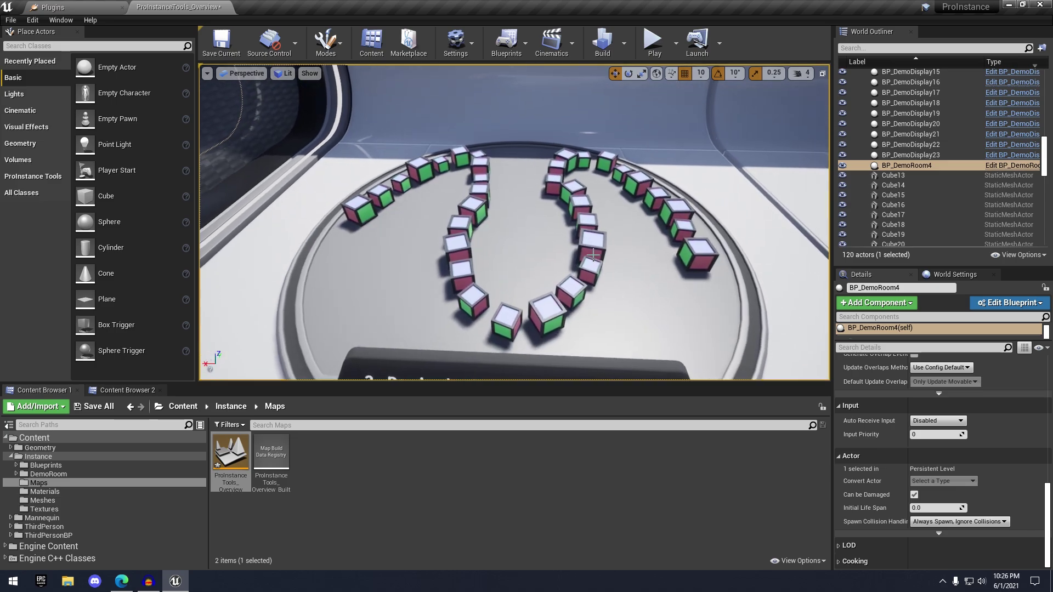
click(588, 239)
scroll(509, 253, down, 3)
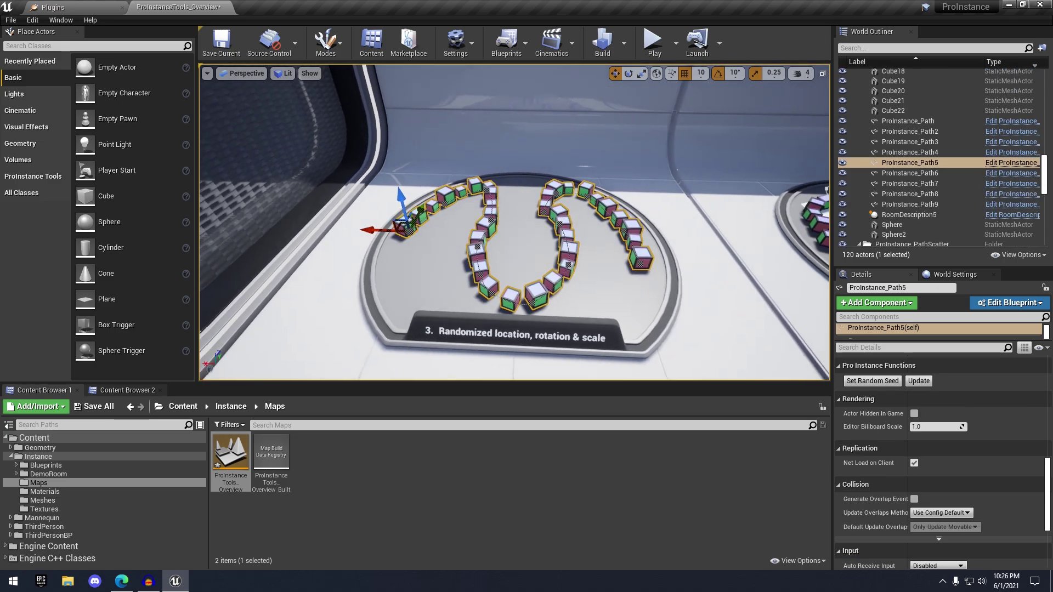
Select the cube path on the "Surface Snapping & Aligning" display and examine how its cubes follow the sloped block.
scroll(509, 252, down, 5)
click(646, 242)
right_drag(646, 243, 595, 181)
key(d)
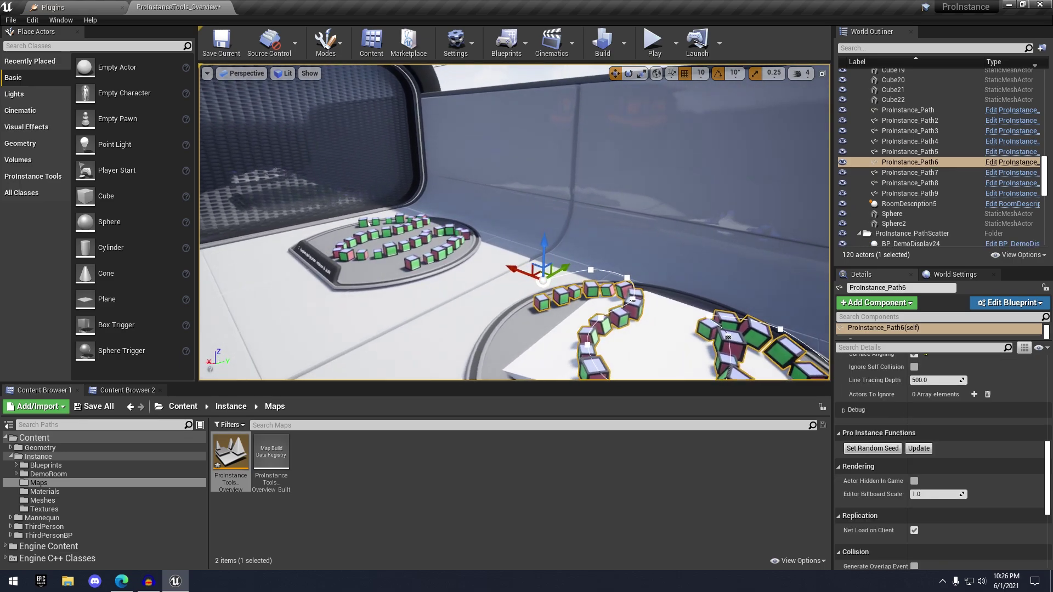
right_drag(369, 224, 526, 239)
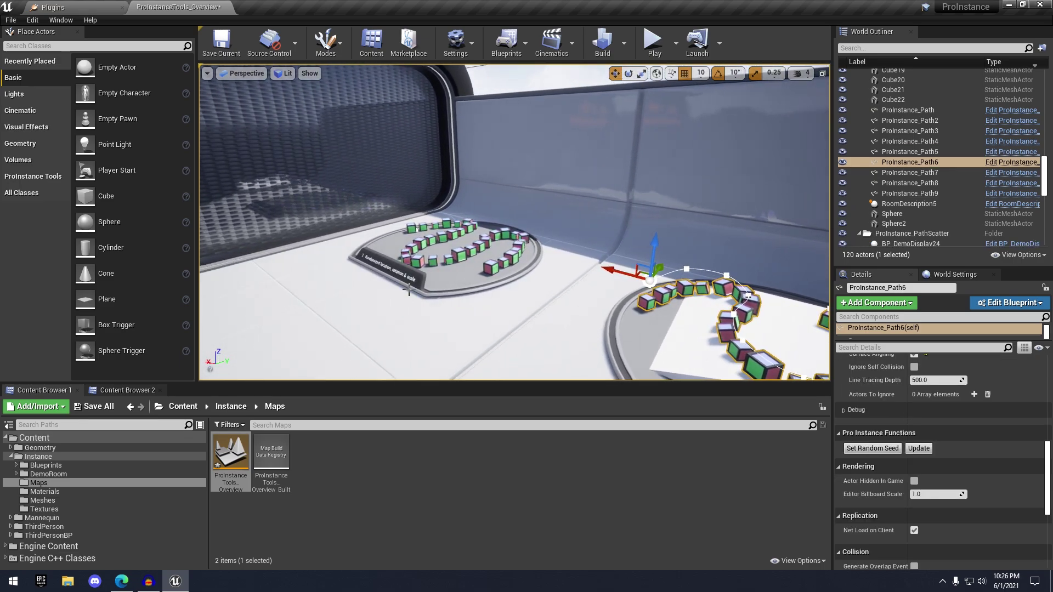
key(a)
right_drag(673, 289, 552, 264)
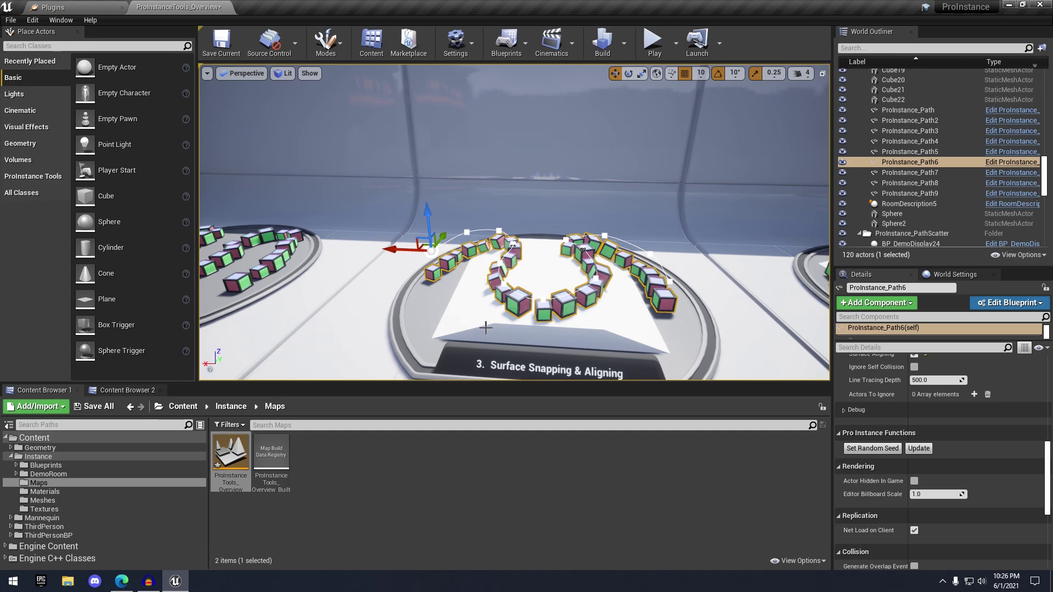
right_drag(569, 334, 422, 301)
right_drag(482, 274, 514, 296)
right_drag(573, 267, 592, 268)
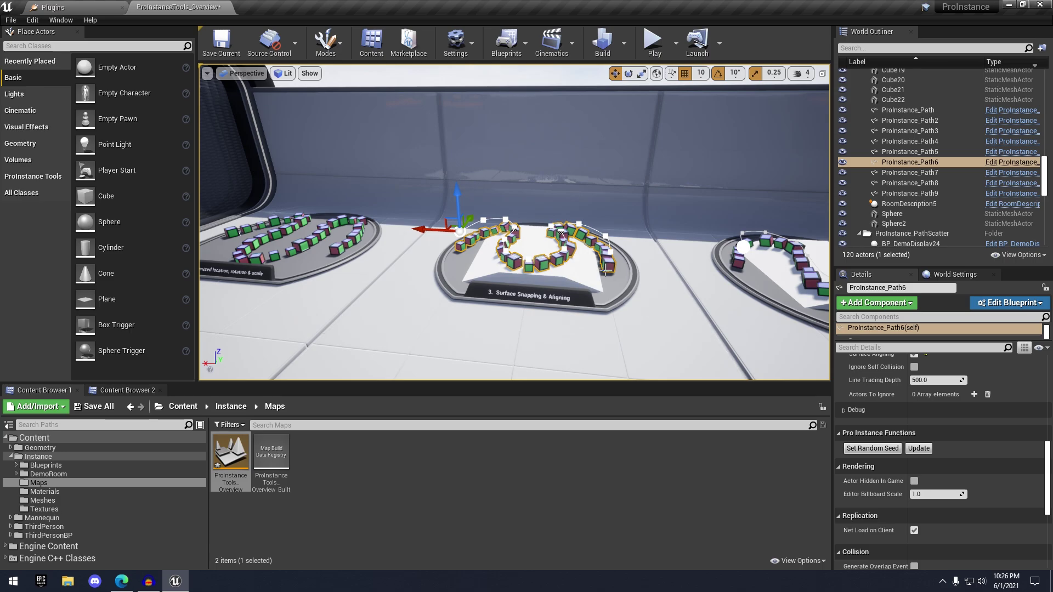
scroll(607, 269, up, 5)
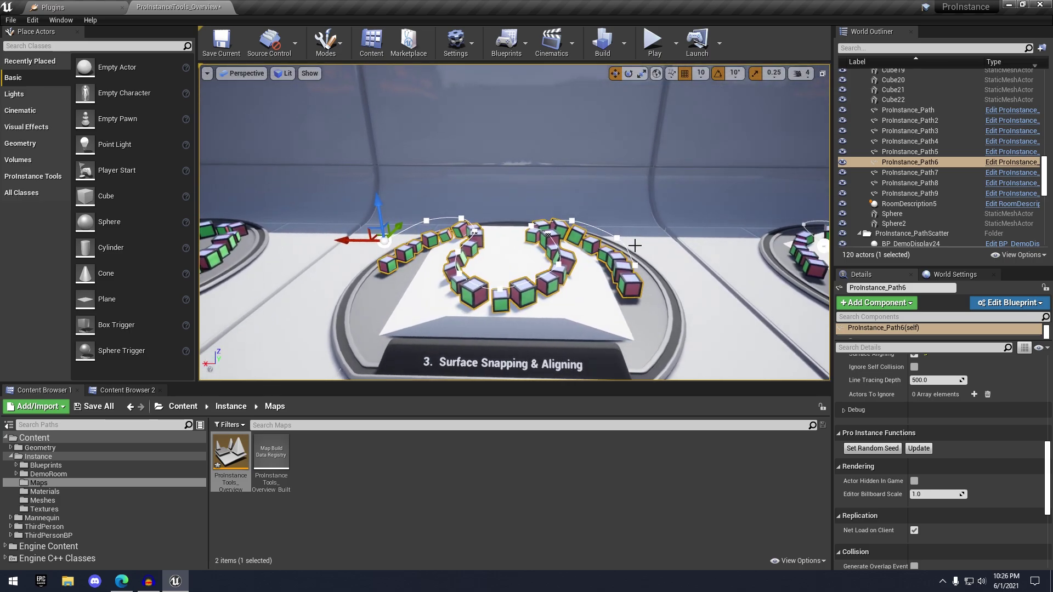
right_drag(635, 245, 619, 237)
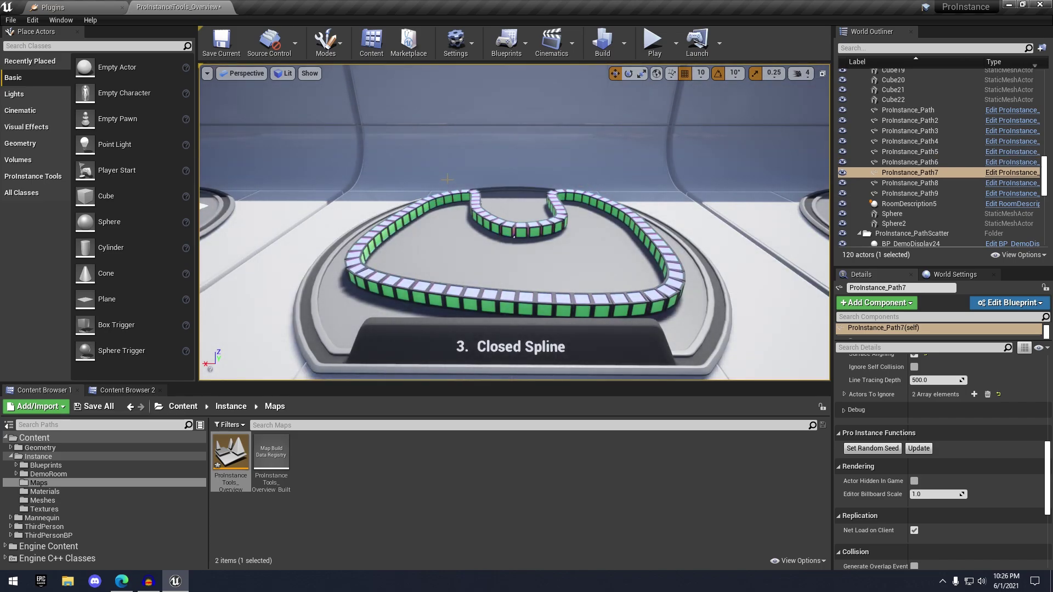
Select the path of dark block meshes on the dome display and slide it off the dome.
mouse_move(599, 207)
right_down()
mouse_move(628, 222)
mouse_move(625, 210)
mouse_move(588, 215)
right_up()
click(598, 206)
drag(467, 189, 522, 250)
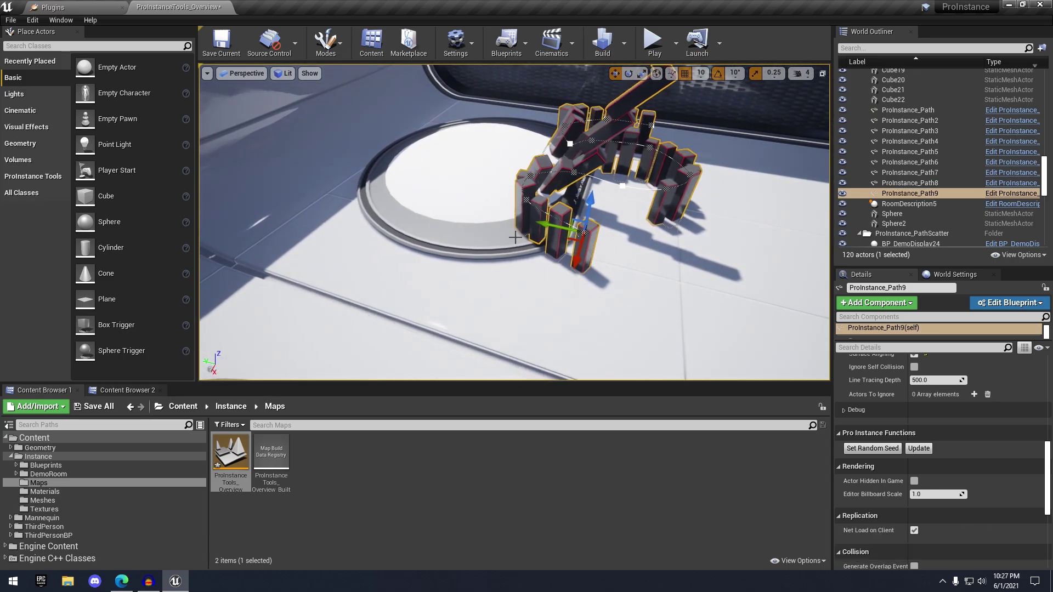
drag(643, 249, 592, 230)
Examine the cube scatters on the "Higher instances number" and "Random rotation & scale" displays.
mouse_move(589, 229)
right_down()
mouse_move(609, 229)
mouse_move(554, 219)
mouse_move(589, 229)
right_up()
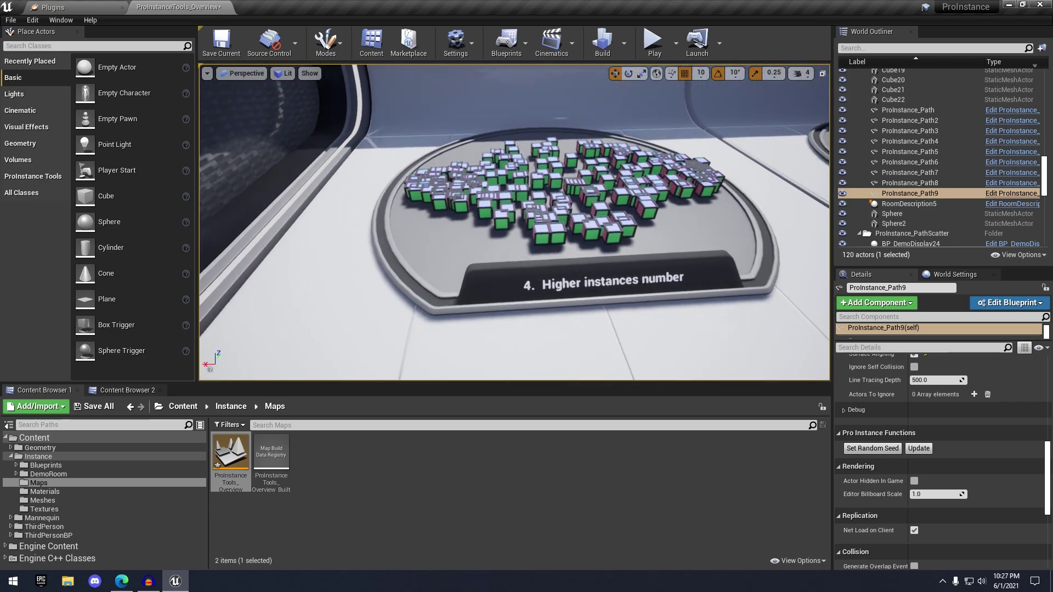
click(565, 216)
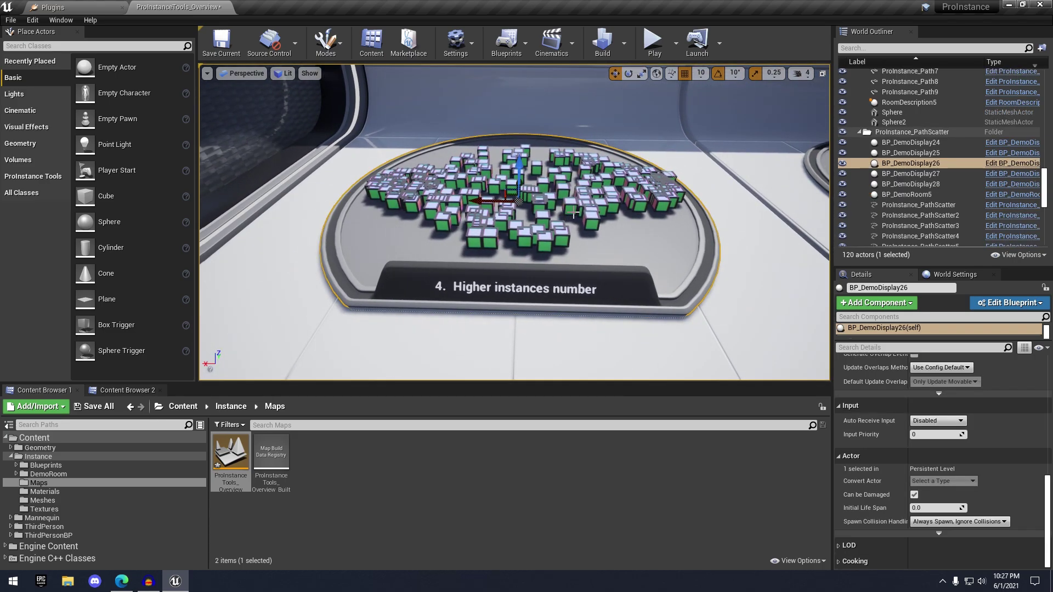
right_drag(603, 227, 427, 240)
right_drag(494, 159, 609, 140)
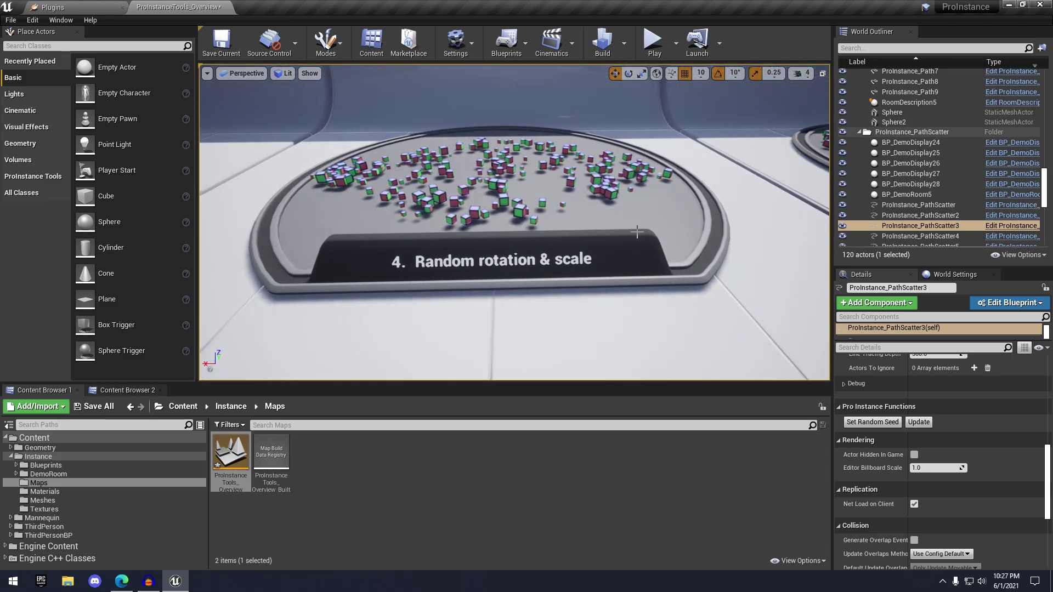
Select the cube scatter on the "More complex closed path" display to show its spline.
right_drag(637, 232, 596, 224)
alt+drag(596, 223, 598, 241)
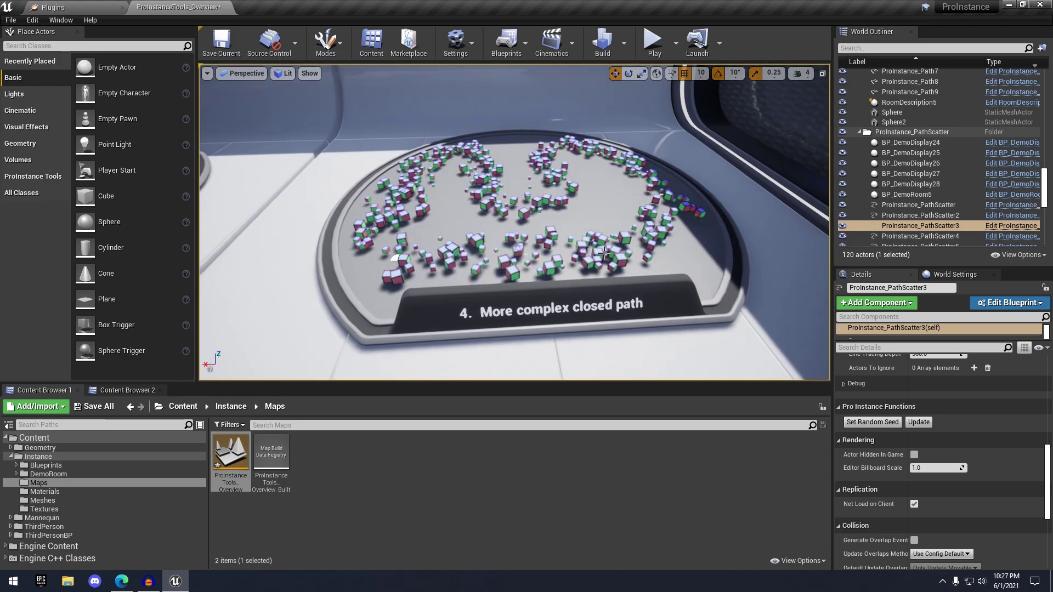
click(602, 265)
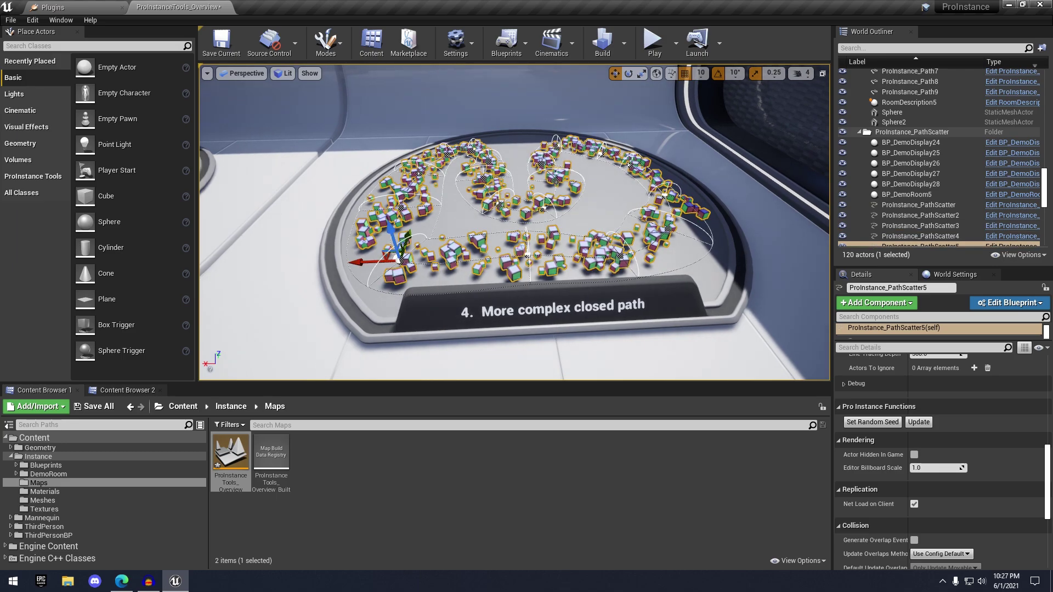
right_drag(635, 258, 635, 258)
key(w)
scroll(643, 254, down, 4)
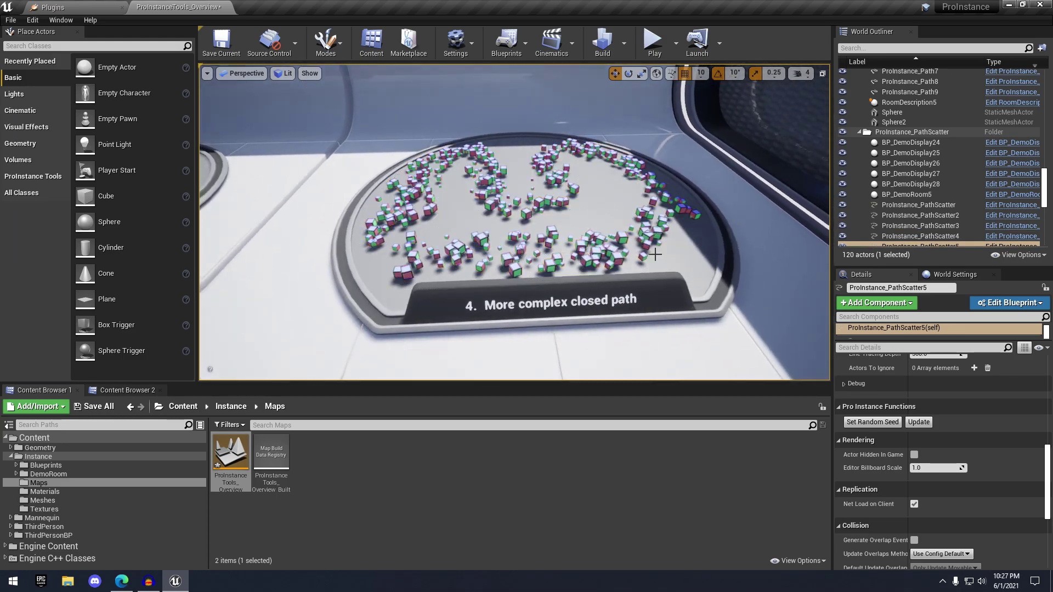
Go to the ProInstance Scatter room and select the cube scatter on the default box settings display.
right_drag(644, 250, 638, 257)
key(w)
key(a)
right_drag(410, 252, 443, 265)
double_click(910, 183)
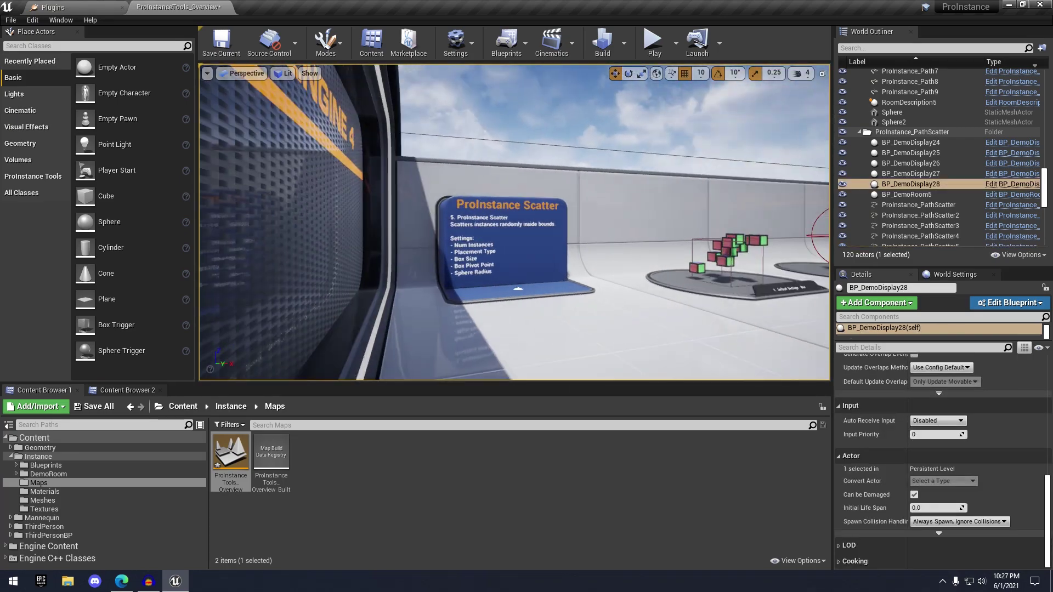
key(w)
right_drag(636, 285, 645, 295)
key(s)
key(d)
key(w)
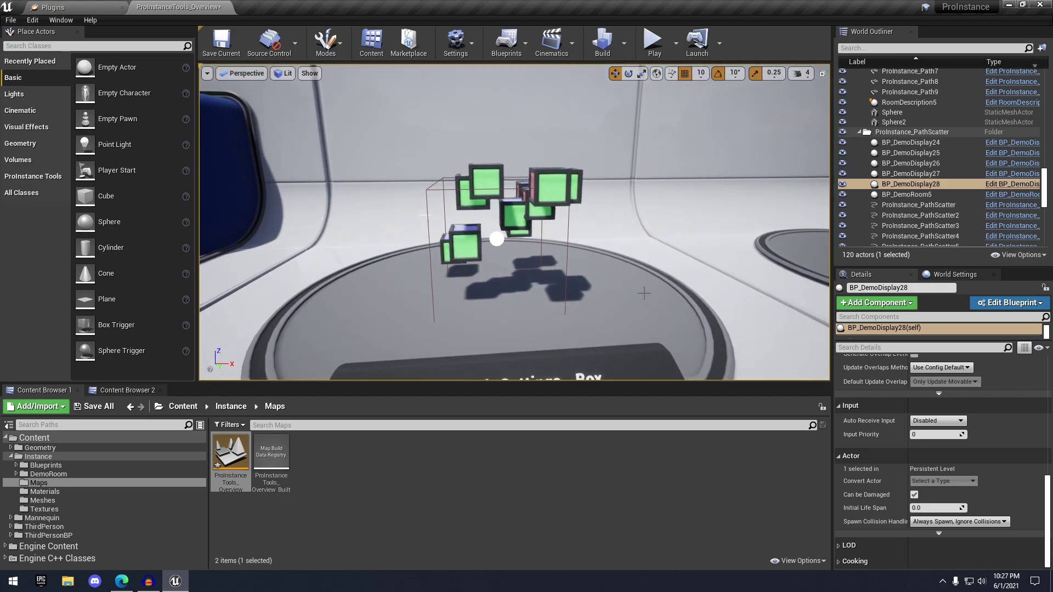
click(550, 189)
Select the cube scatter on the "Default Settings - Sphere" display.
key(s)
right_drag(550, 190, 554, 198)
key(d)
key(w)
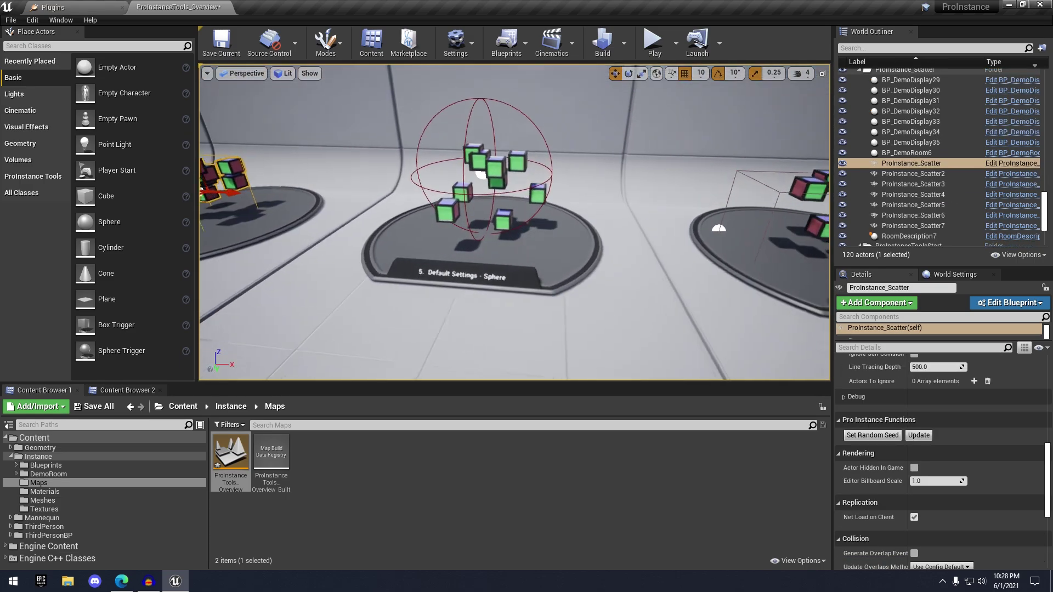
click(502, 168)
Select the scatter on the "Box with pivot point at corner" display and rotate it horizontally about its pivot.
right_drag(501, 168, 518, 146)
key(s)
key(w)
key(d)
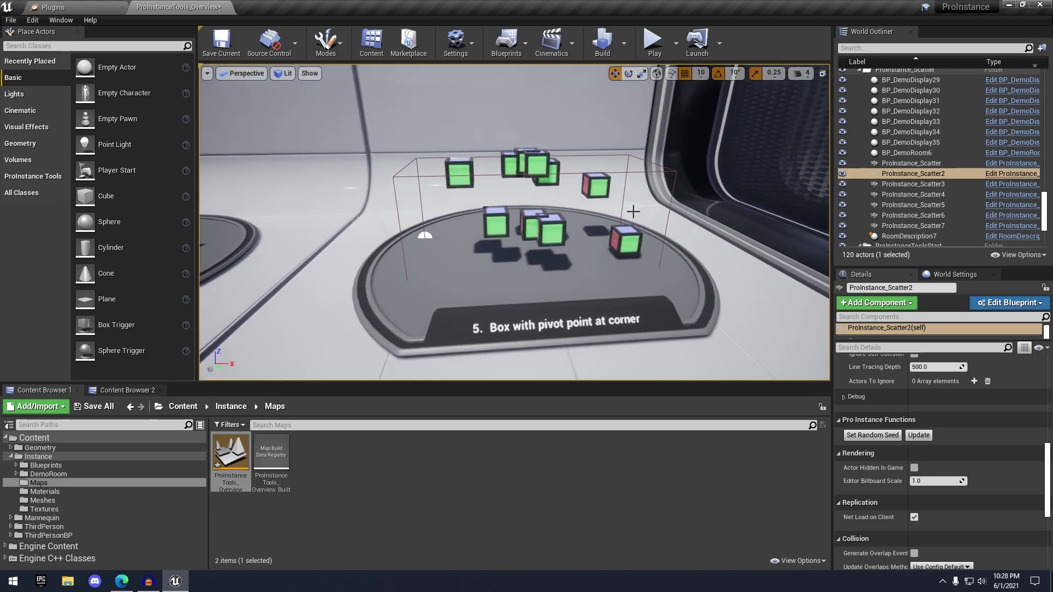
click(543, 222)
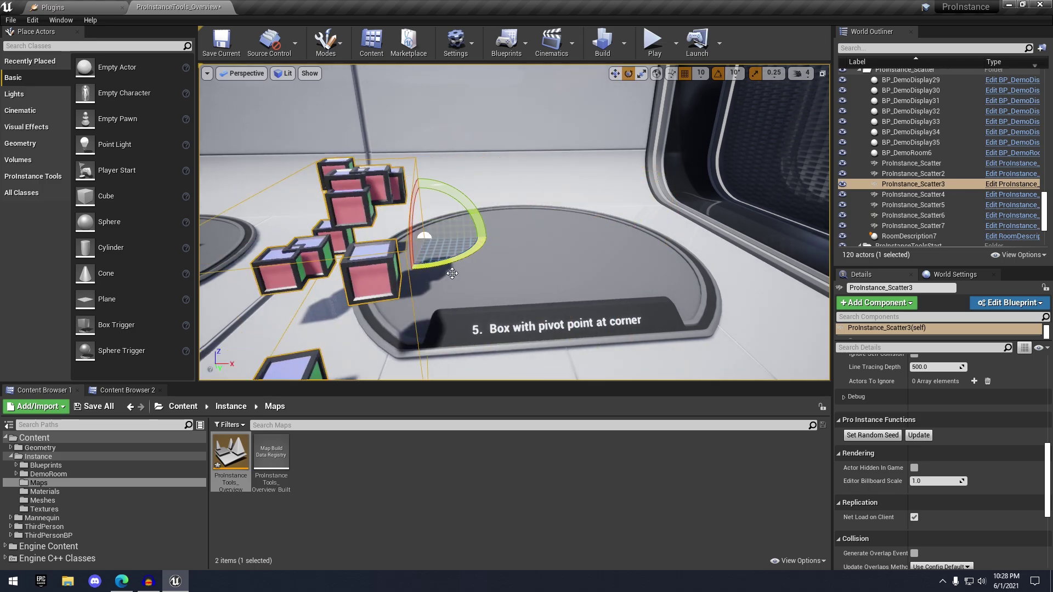
right_drag(510, 299, 538, 287)
Try moving the cube scatter on the following display and undo the changes.
key(w)
click(536, 288)
key(s)
drag(514, 248, 493, 204)
key(d)
right_drag(602, 233, 649, 235)
key(ctrl+z)
key(ctrl+z)
Select the box-bounded cube scatter on the display next to the sphere-type surface snapping one.
key(d)
click(507, 195)
key(a)
right_drag(508, 194, 515, 201)
key(w)
key(a)
key(s)
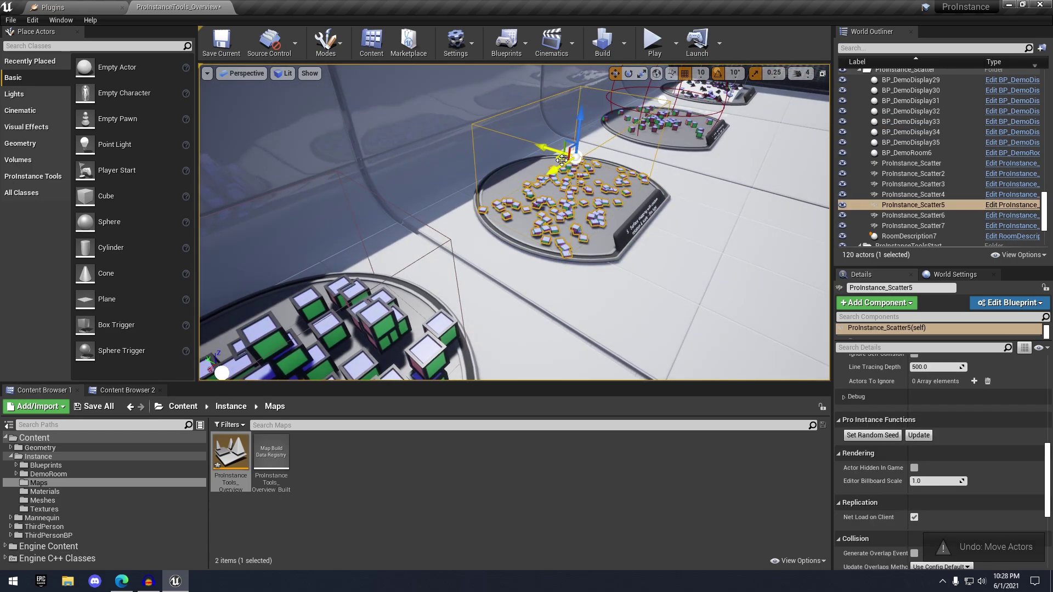
Move the box-bounded cube scatter toward its display's label and undo the move.
drag(562, 160, 638, 176)
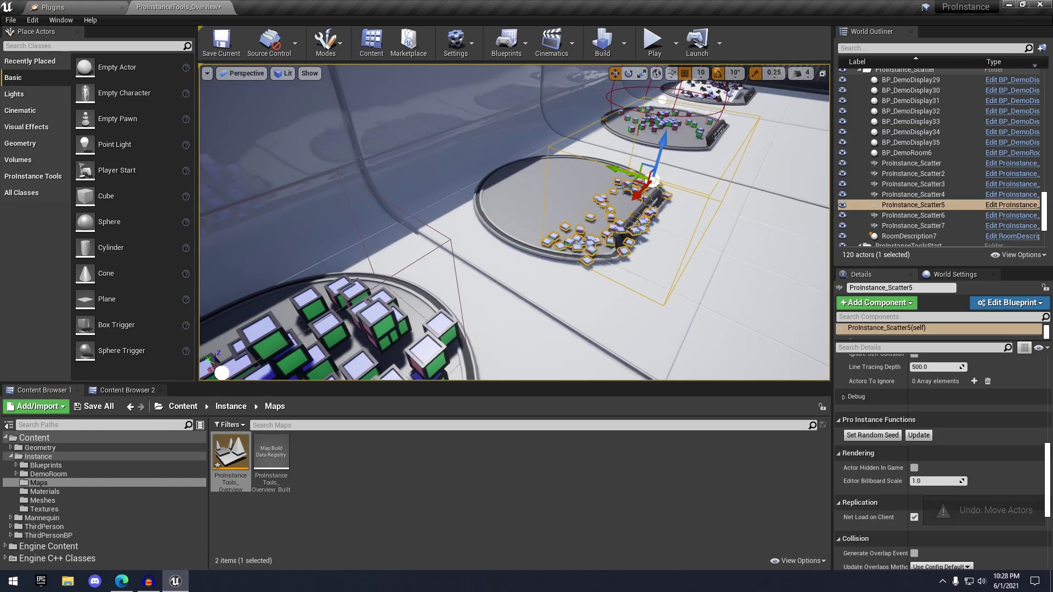
key(w)
right_drag(637, 176, 617, 175)
key(d)
key(ctrl+z)
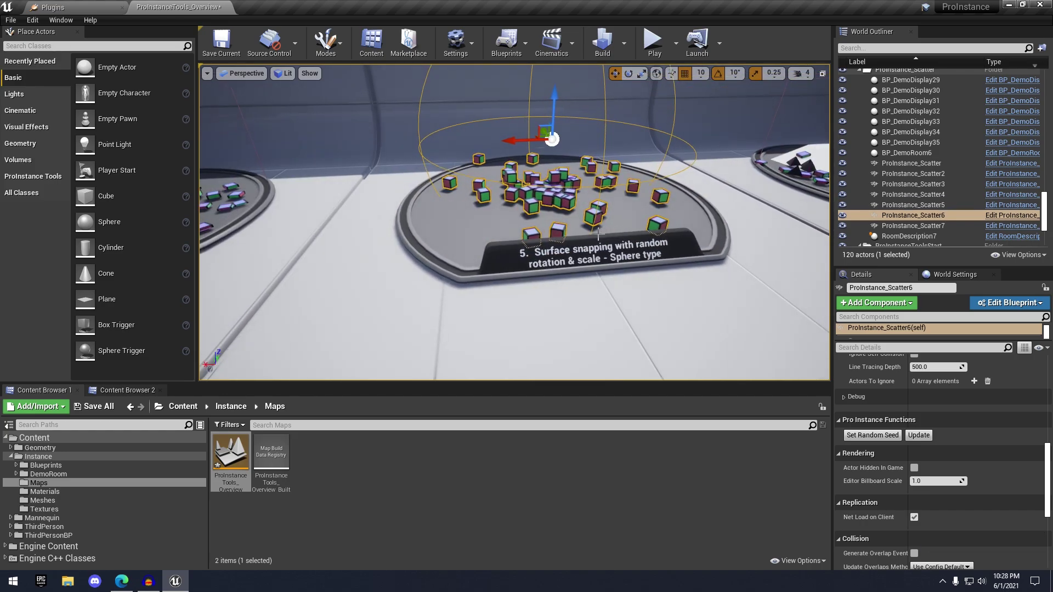
Try moving the scatter on the "Surface snapping with random rotation & scale - Sphere type" display and undo the move.
right_drag(597, 238, 592, 178)
key(w)
key(a)
mouse_move(512, 154)
right_down()
mouse_move(494, 148)
mouse_move(466, 162)
mouse_move(521, 165)
right_up()
key(w)
key(d)
key(a)
key(s)
key(ctrl+z)
Select the scatter of mixed meshes on the "Surface aligning" display.
mouse_move(719, 248)
right_down()
mouse_move(737, 253)
mouse_move(729, 248)
right_up()
key(w)
key(a)
click(528, 157)
right_drag(528, 156, 608, 159)
key(a)
Slide the "Surface aligning" scatter partly off the sloped block and return it to its place.
drag(531, 133, 632, 179)
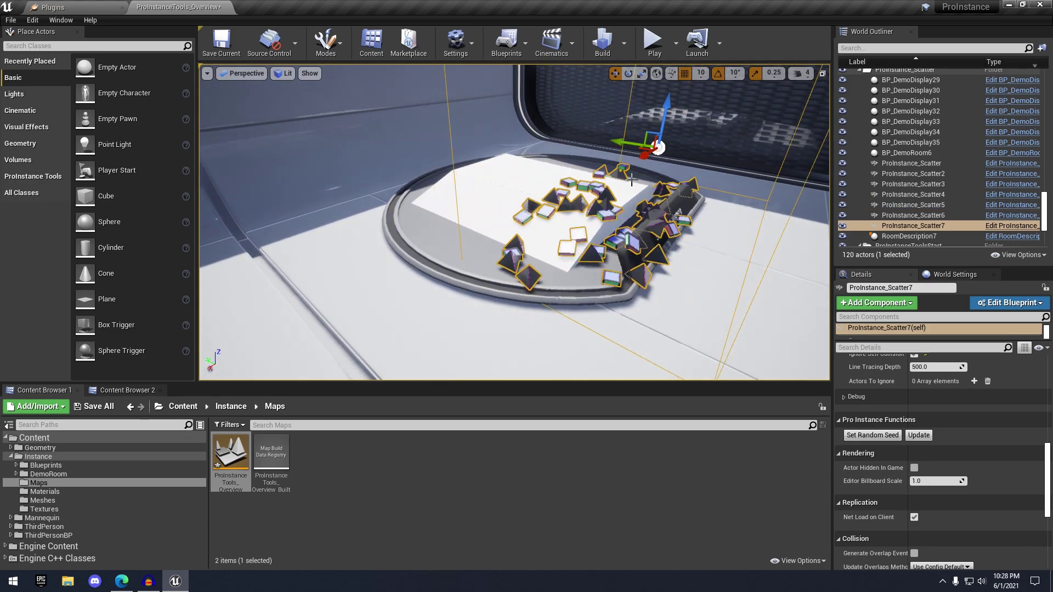
drag(658, 147, 545, 131)
key(d)
right_drag(545, 131, 444, 144)
key(s)
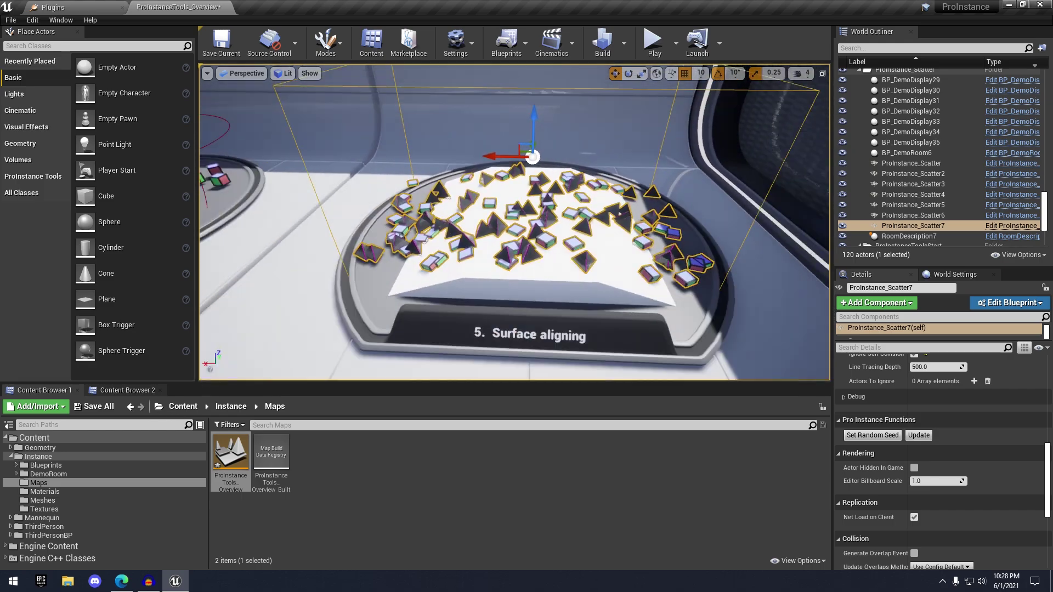
Examine the "Surface aligning" scatter and the neighbouring sphere-type surface snapping display.
right_drag(533, 156, 538, 153)
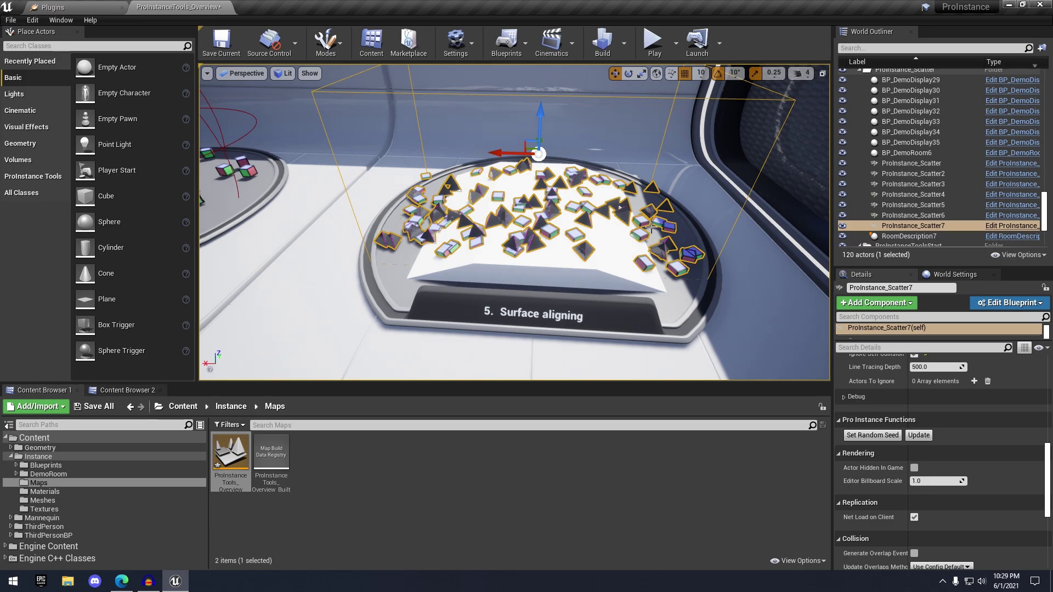
right_drag(483, 247, 465, 258)
key(a)
key(w)
key(s)
mouse_move(610, 233)
right_down()
mouse_move(620, 228)
mouse_move(612, 236)
right_up()
key(a)
key(s)
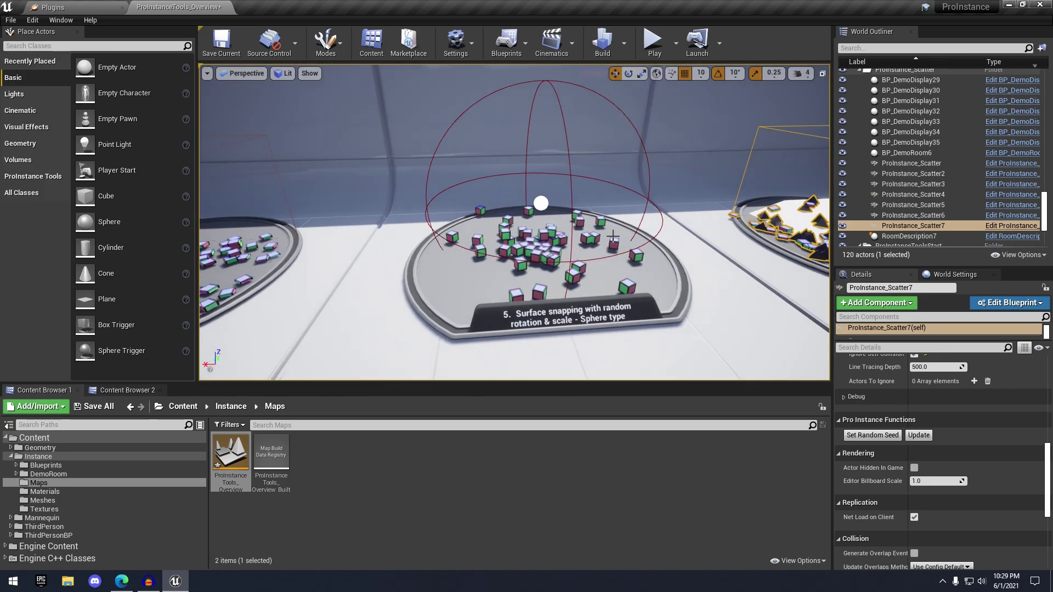
Select ProInstance_Scatter2 and focus the view on it among the default-settings scatter displays.
key(f)
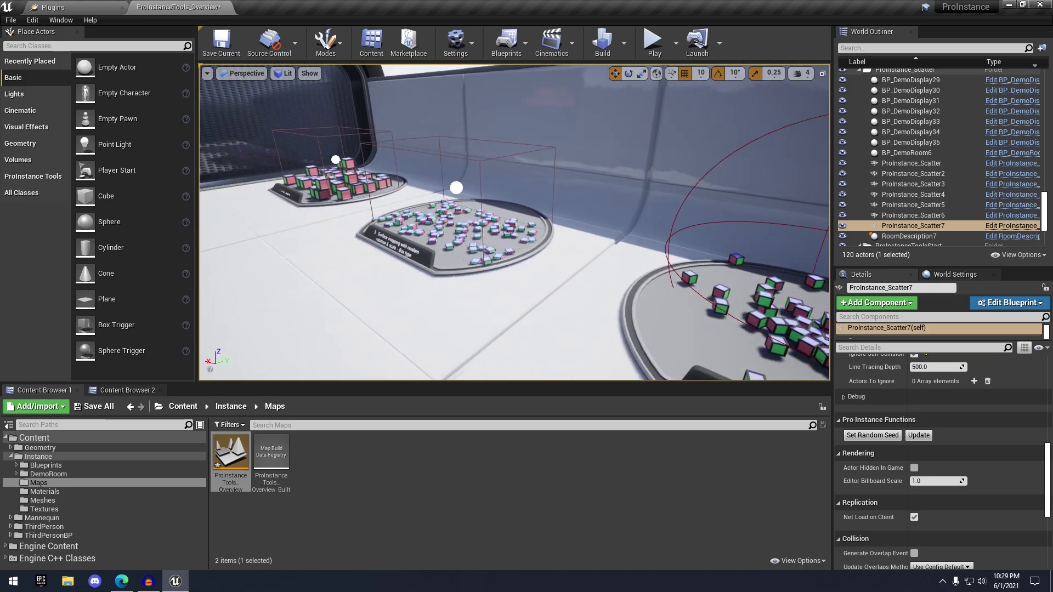
right_drag(515, 230, 630, 222)
key(w)
right_drag(572, 149, 680, 154)
double_click(921, 174)
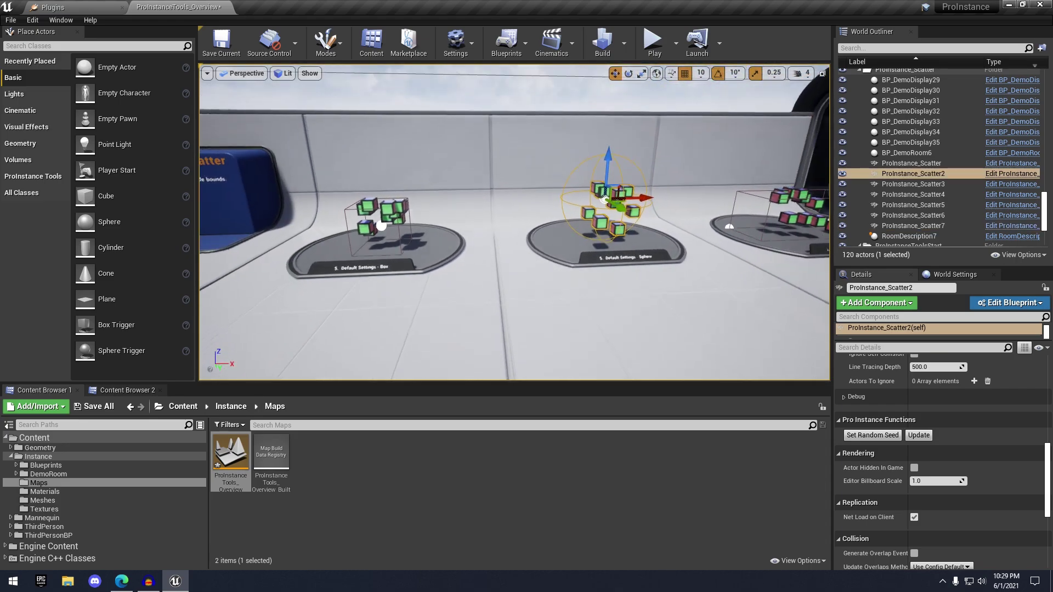
right_drag(658, 219, 680, 208)
right_drag(729, 259, 614, 258)
Search the plugin list for "proi" to check the ProInstance Tools plugin, and return to the overview level.
click(57, 8)
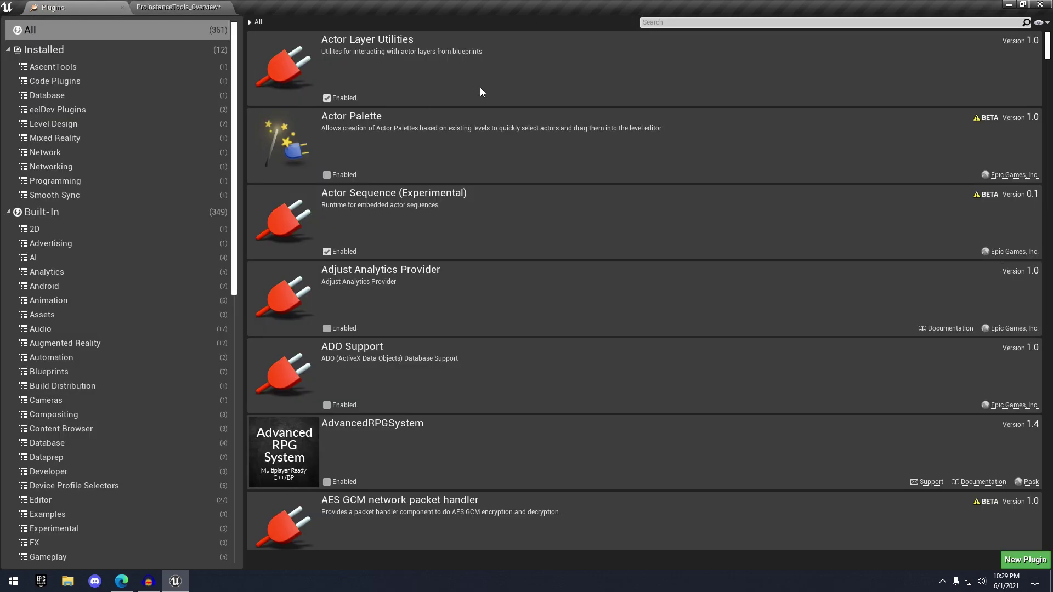
click(673, 30)
text(pro sc)
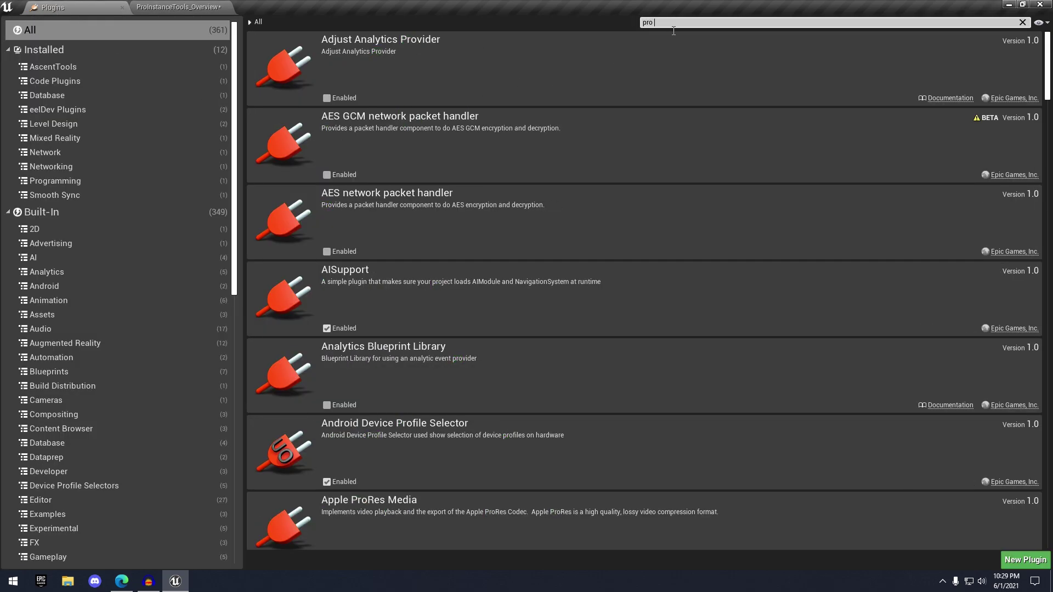
key(BackSpace)
key(BackSpace)
key(BackSpace)
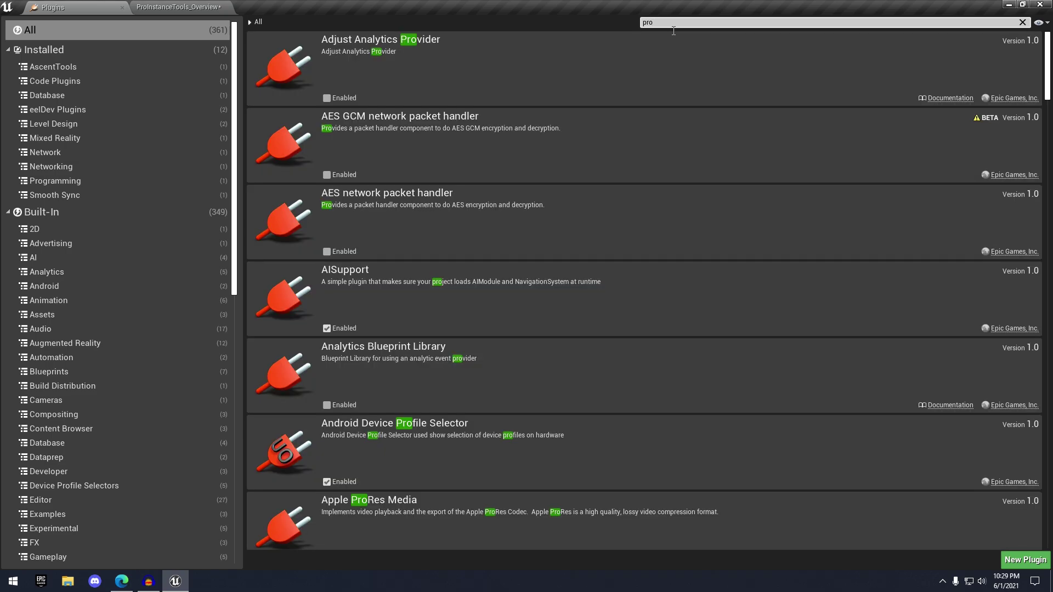
text(i)
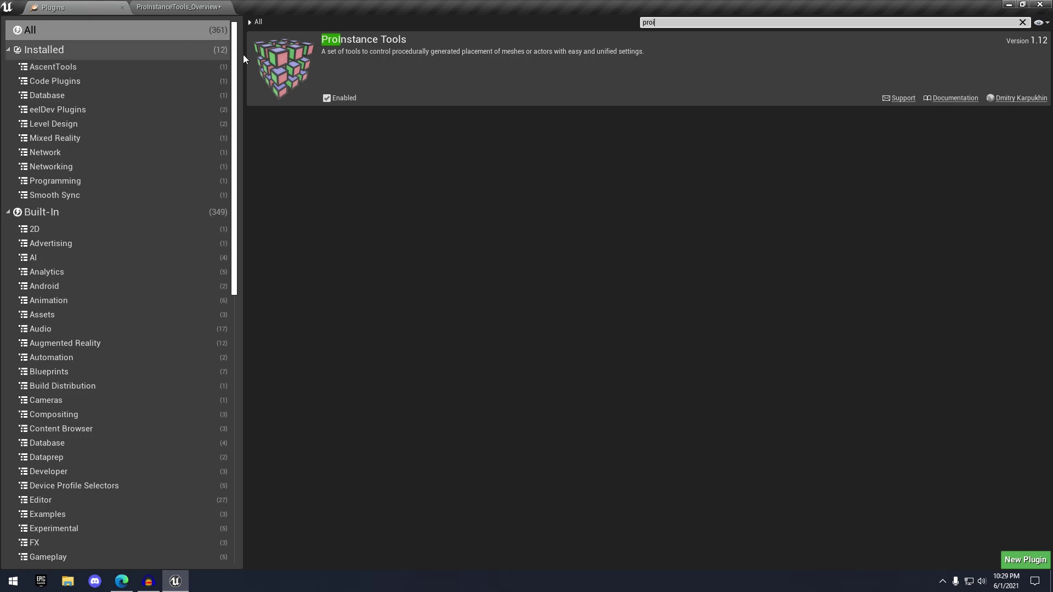
click(207, 6)
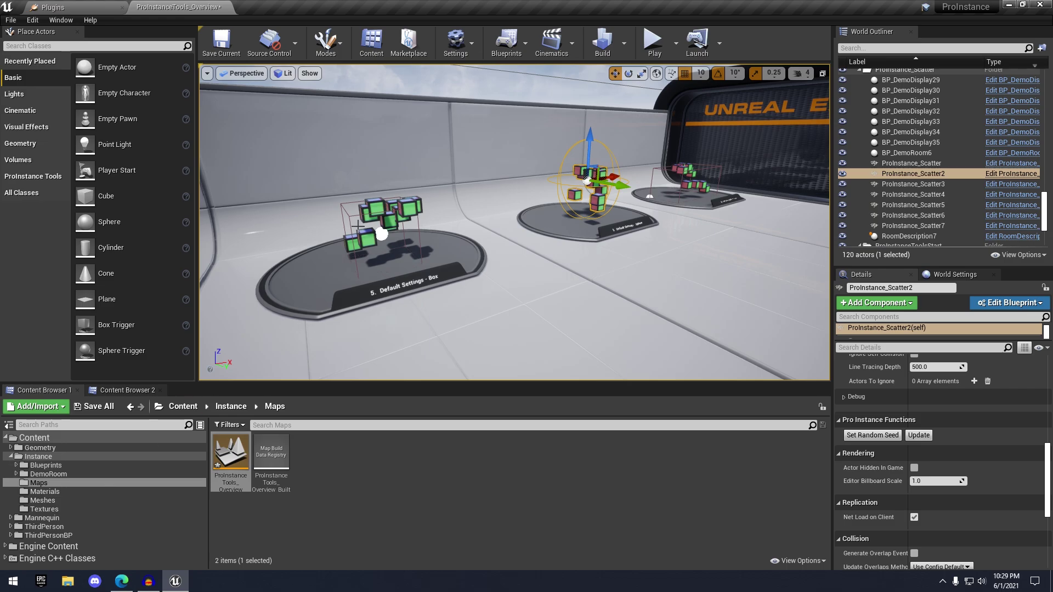
Switch to File Explorer, reveal the full path of the ProInstanceToolsPlugin Content folder, and close the window.
right_drag(473, 256, 371, 364)
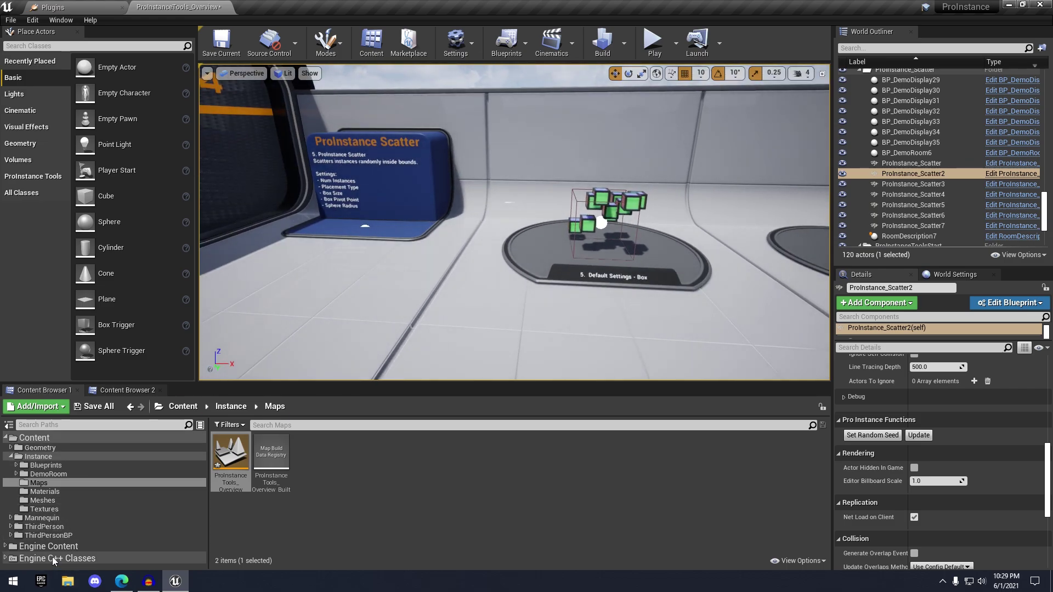
click(67, 581)
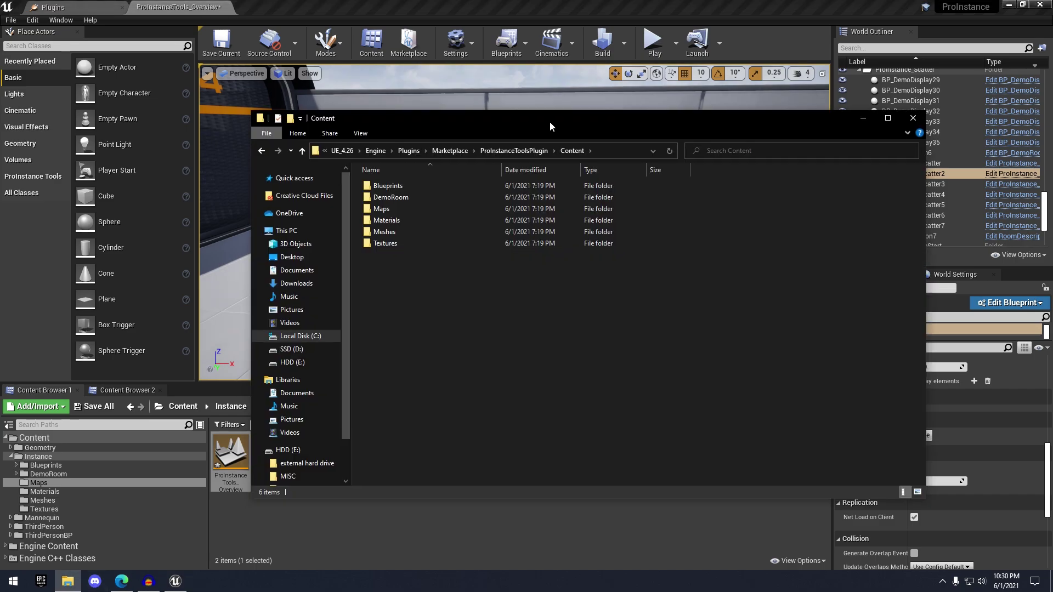
drag(550, 121, 542, 125)
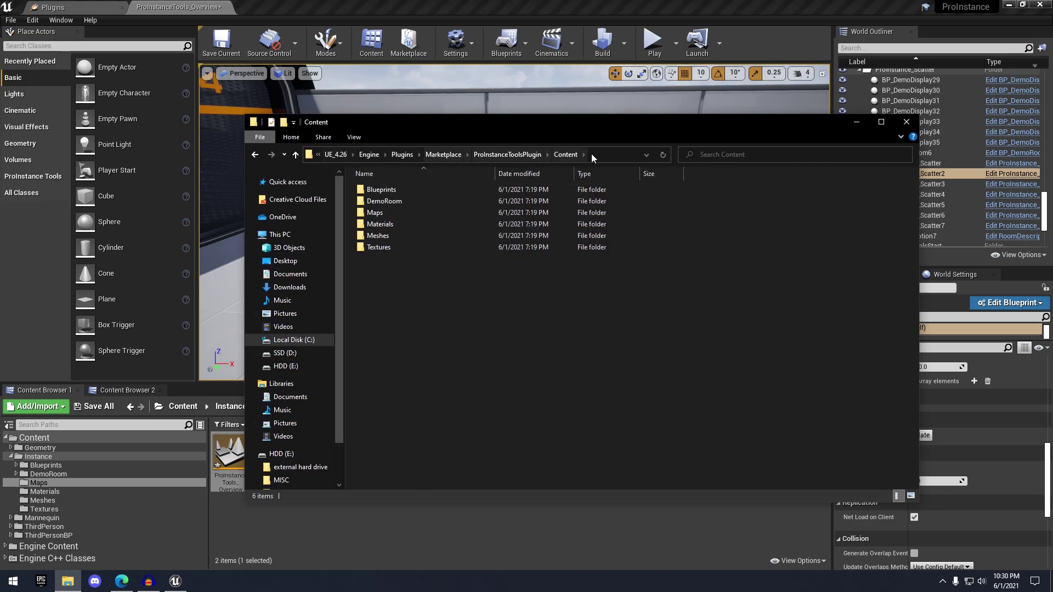
click(613, 158)
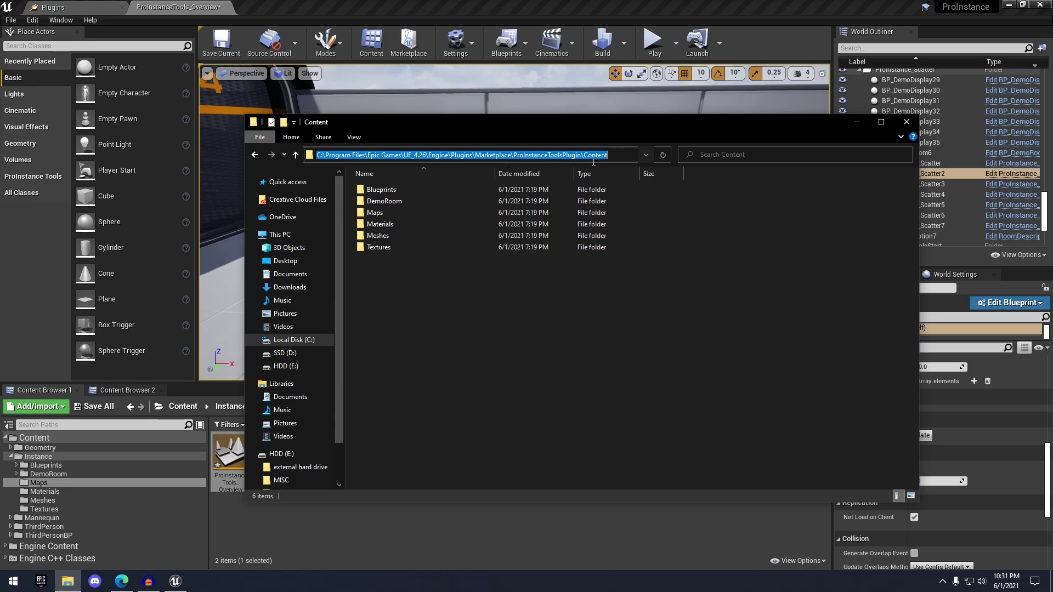
click(512, 281)
double_click(393, 202)
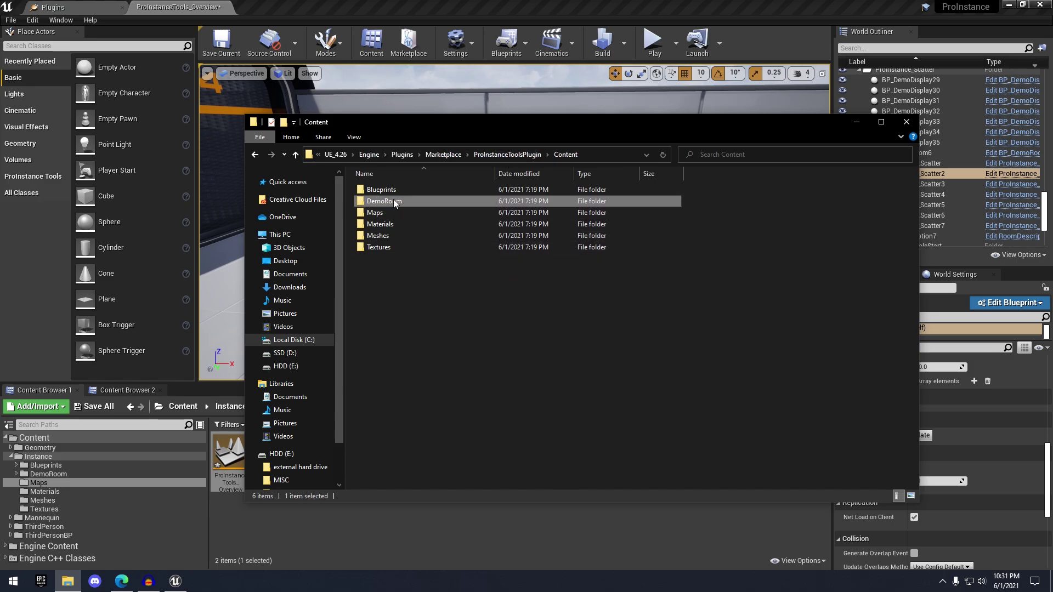
click(906, 123)
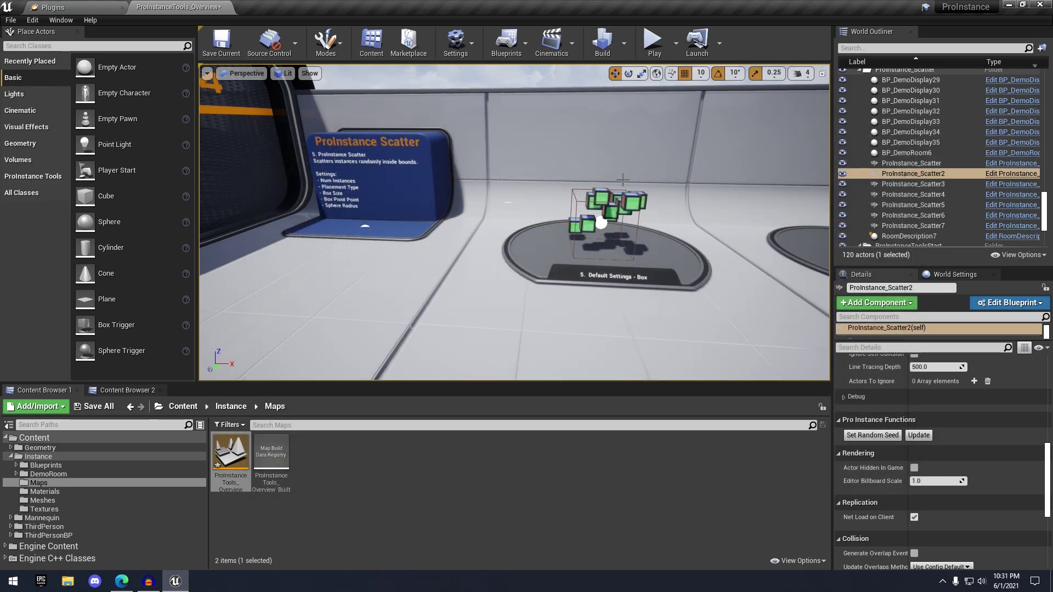
right_drag(514, 222, 711, 233)
scroll(694, 223, down, 2)
scroll(700, 231, up, 1)
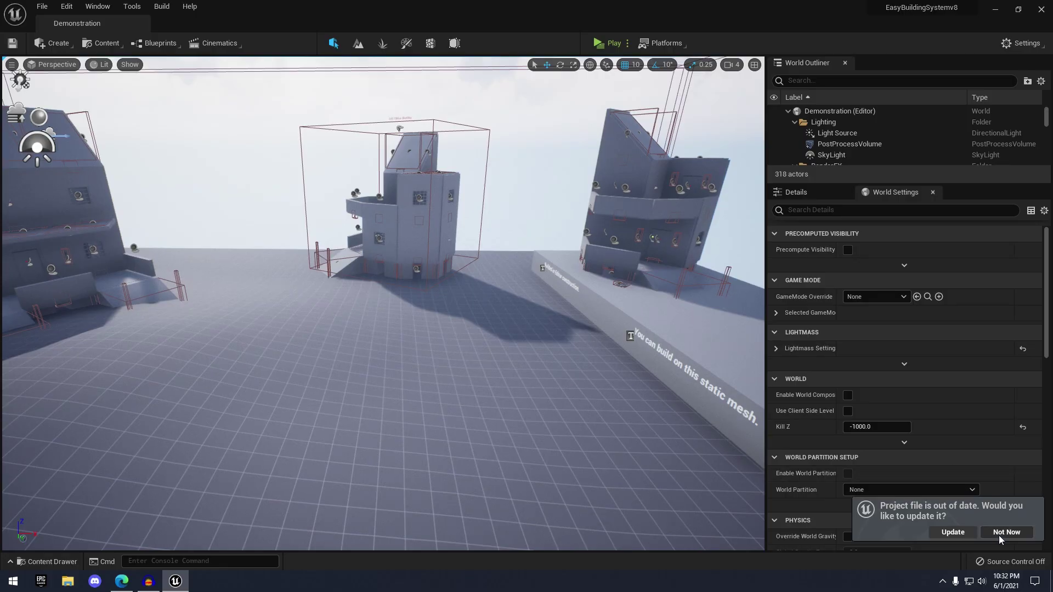
Decline the project file update in the EasyBuildingSystemv8 project and bring the instruction sign into full view.
click(999, 536)
right_drag(384, 274, 665, 244)
key(w)
key(w)
key(s)
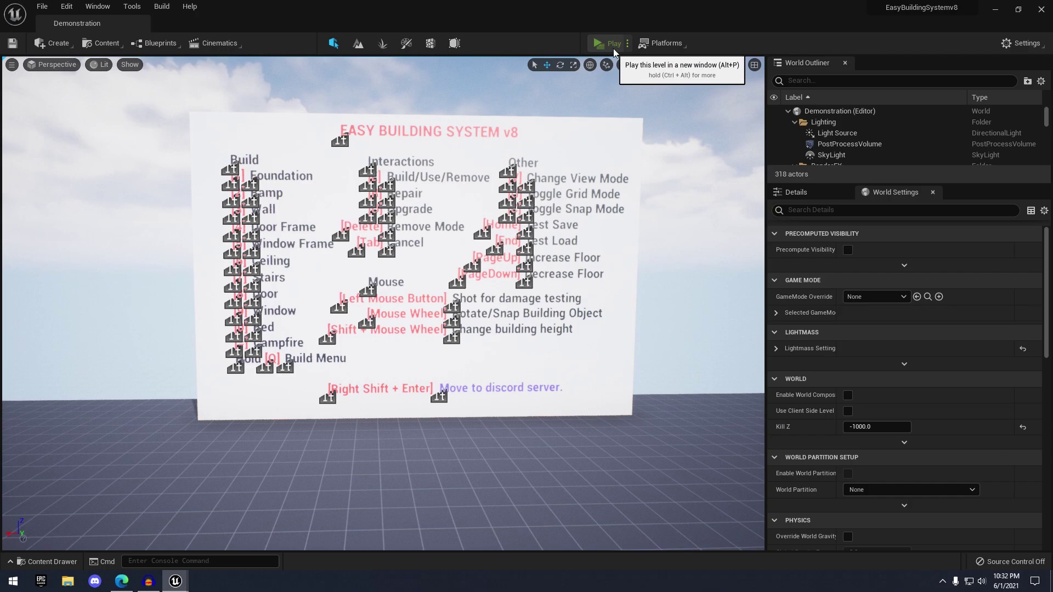
Play the level in new windows and build connected wooden foundations near the instruction sign.
click(610, 44)
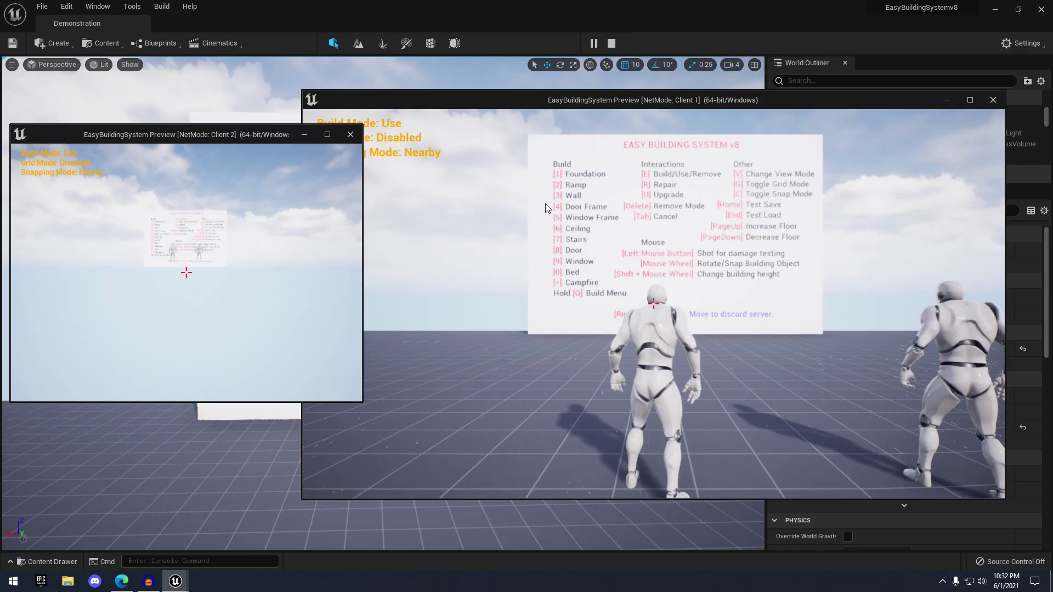
key(w)
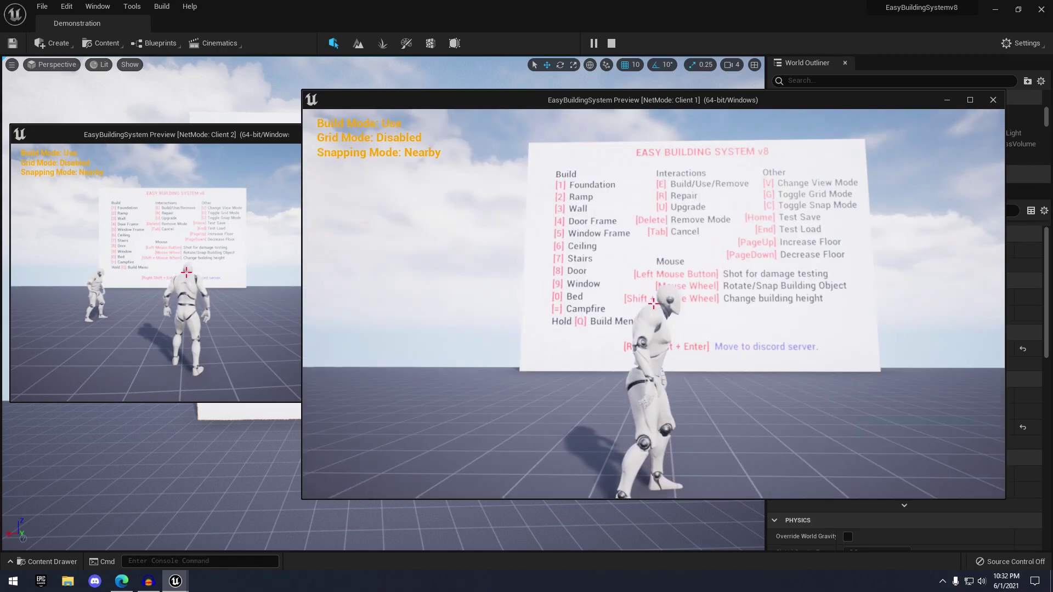
key(1)
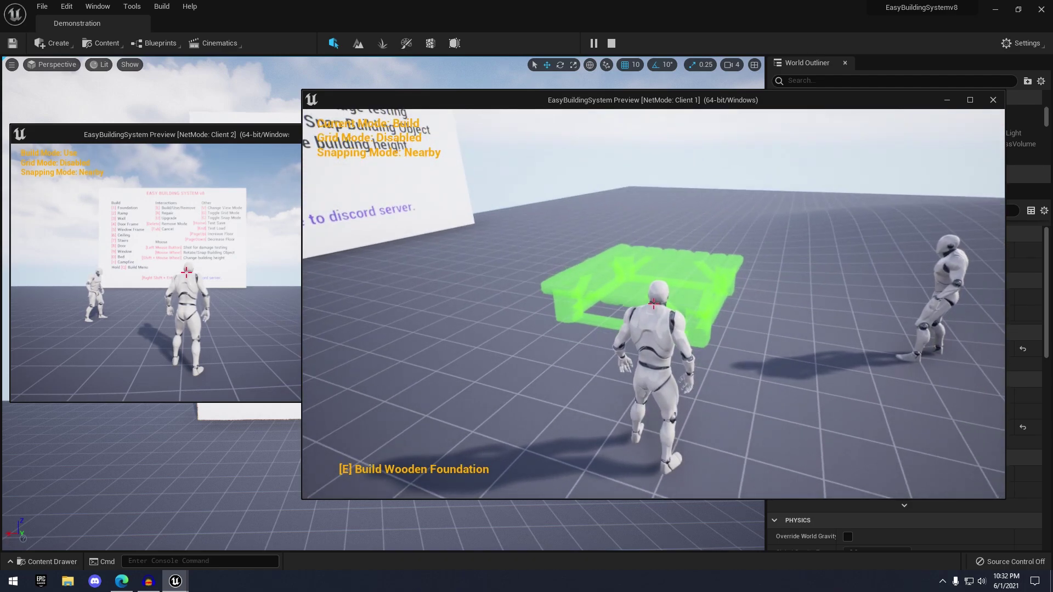
key(e)
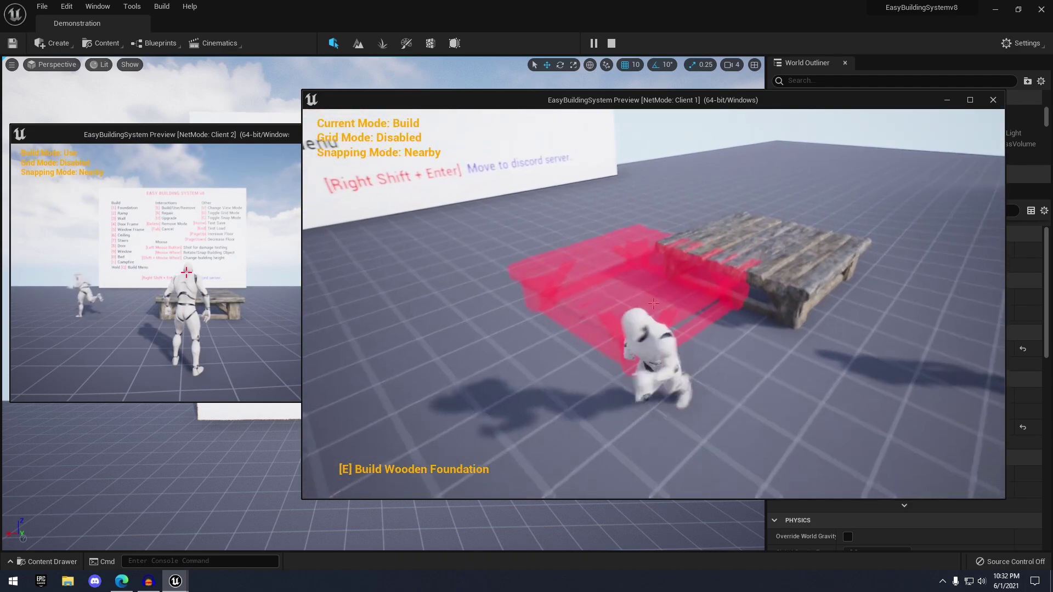
key(w)
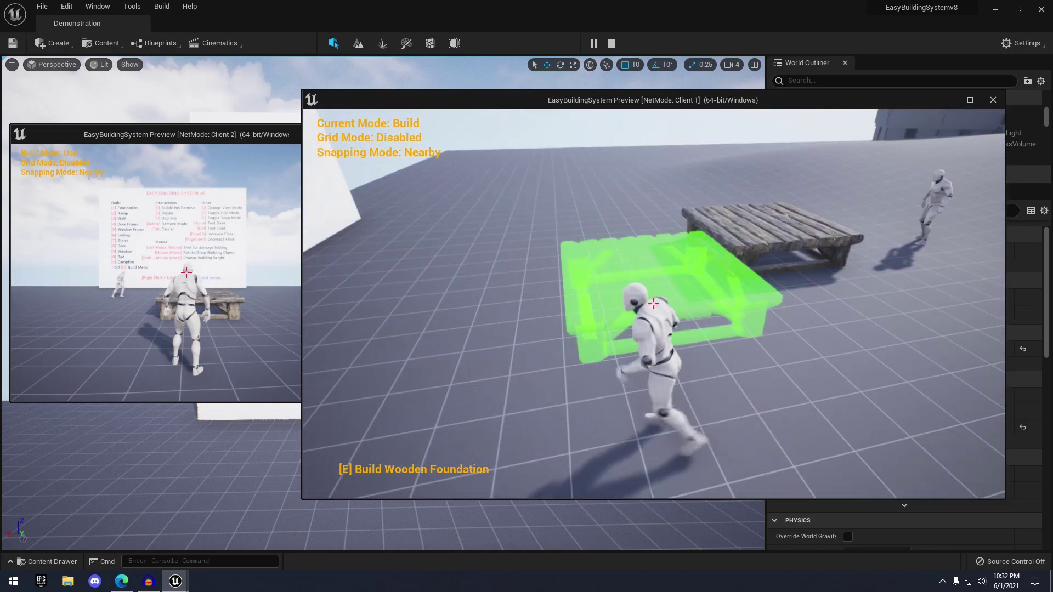
key(s)
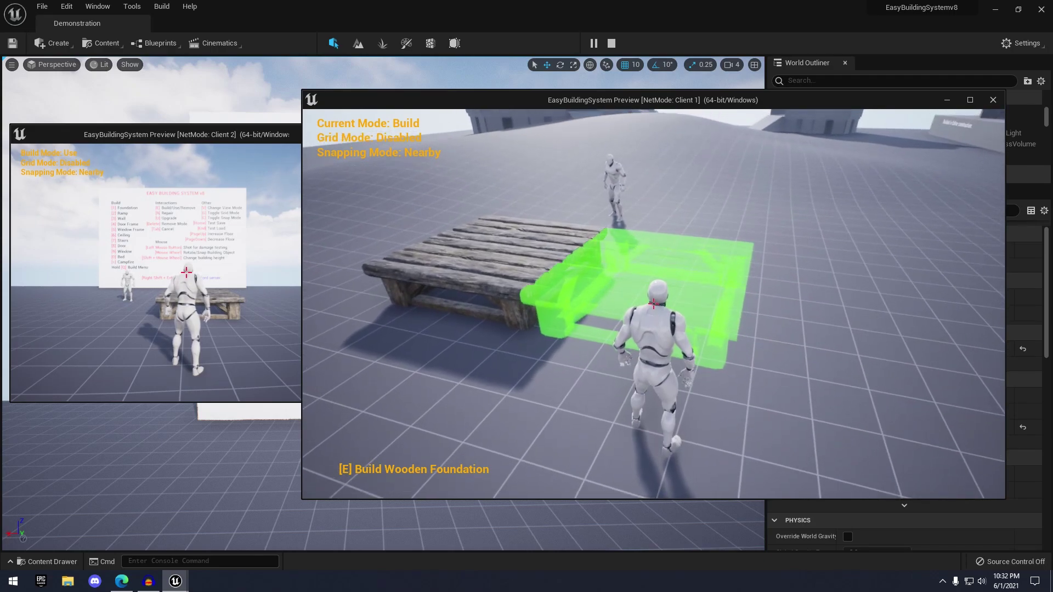
key(d)
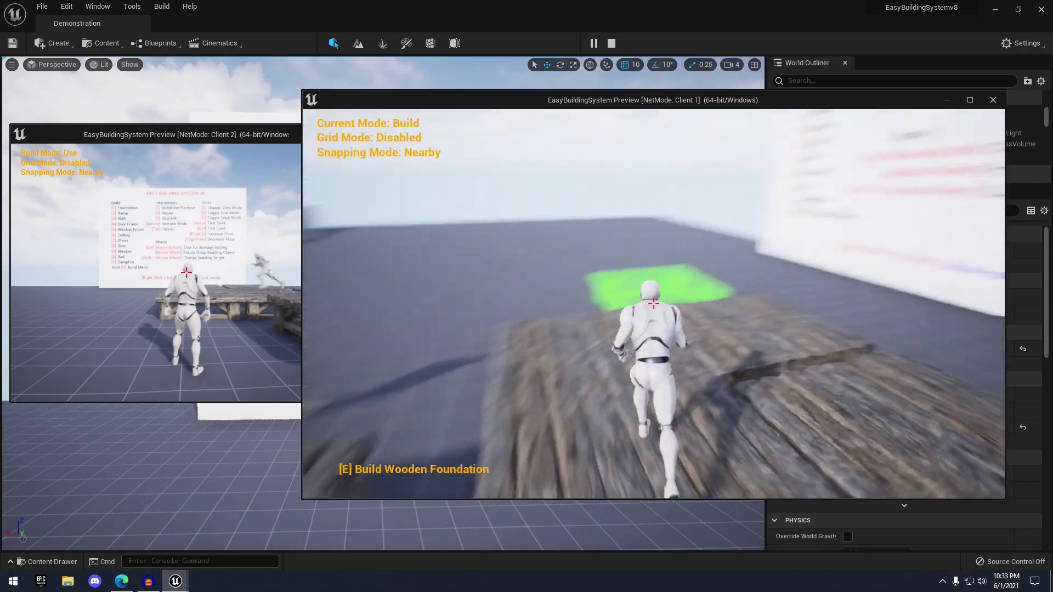
key(a)
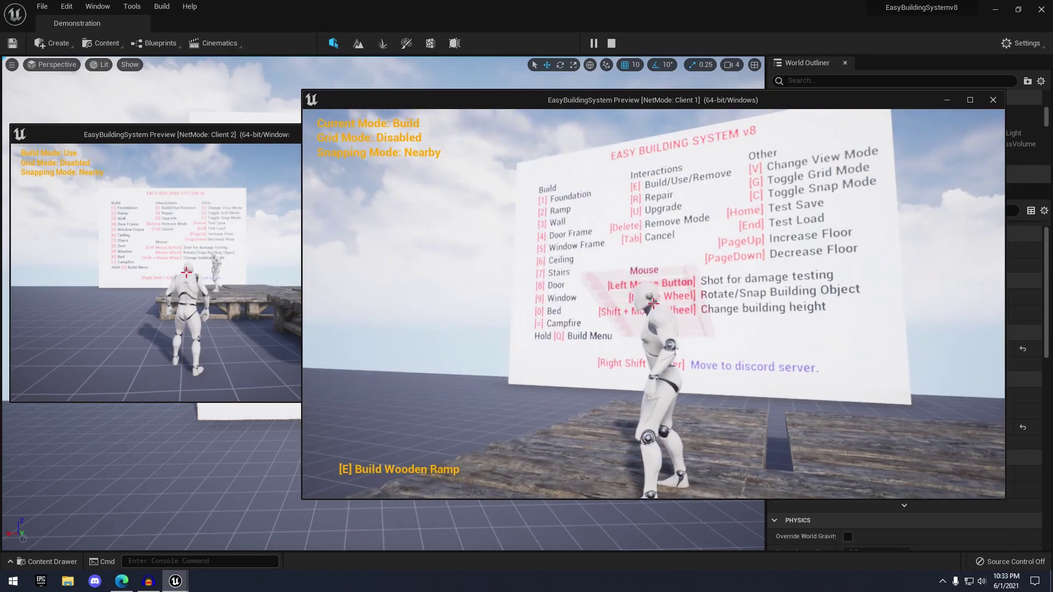
Build a wooden ramp on the outer edge of the foundation platform.
key(2)
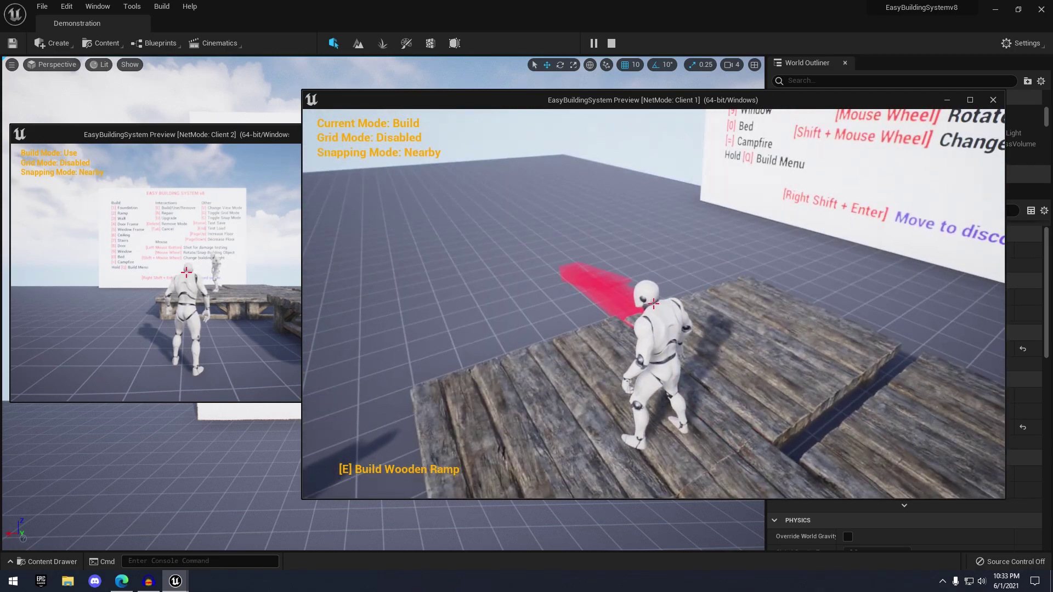
key(e)
key(a)
key(s)
key(s)
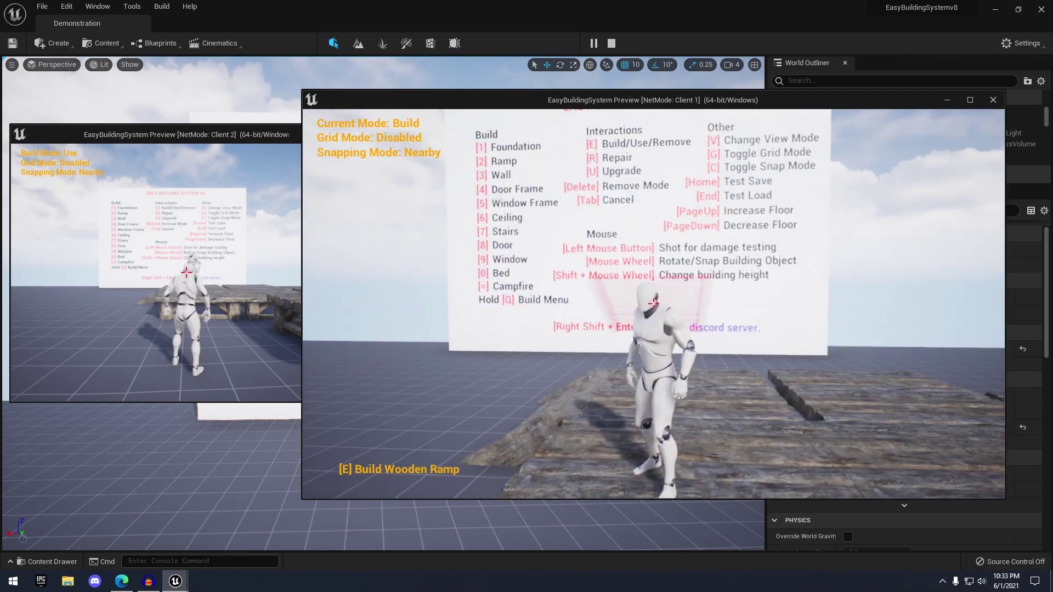
Build three wooden walls along the edges of the foundation platform and end the play session.
key(3)
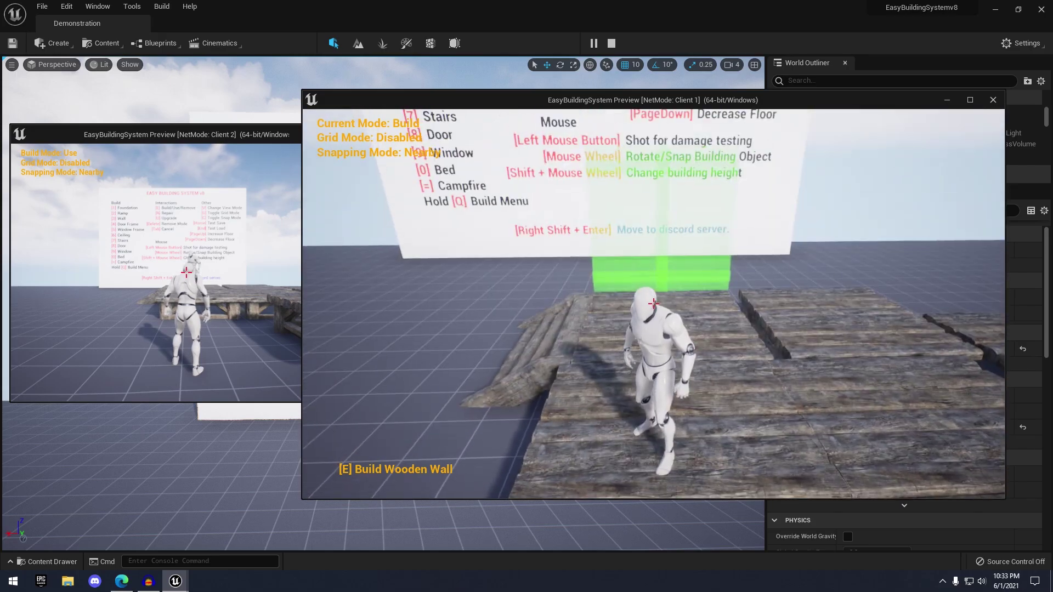
key(e)
key(d)
key(e)
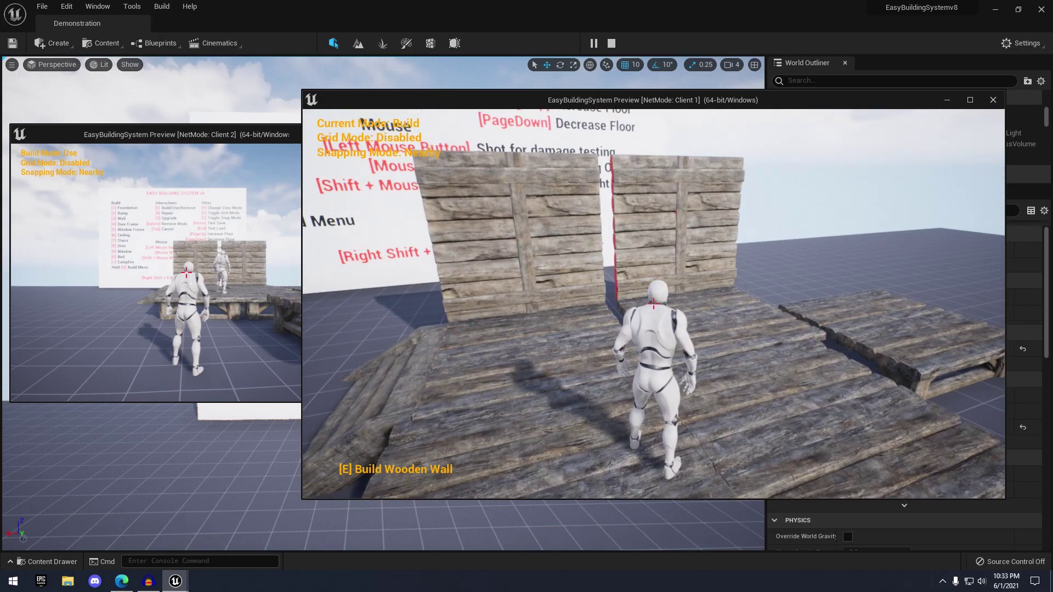
key(a)
key(e)
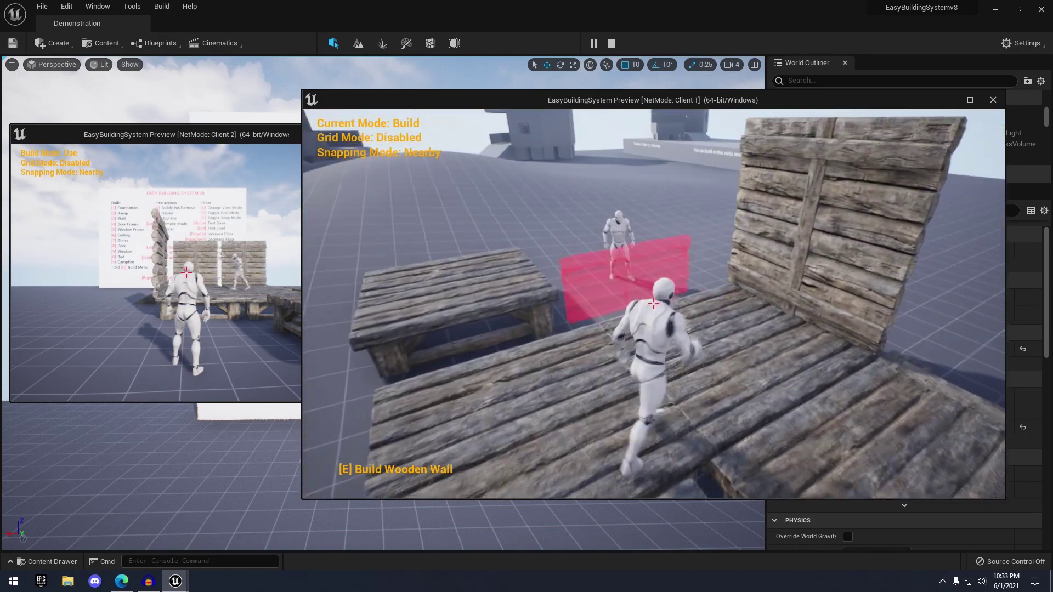
key(Escape)
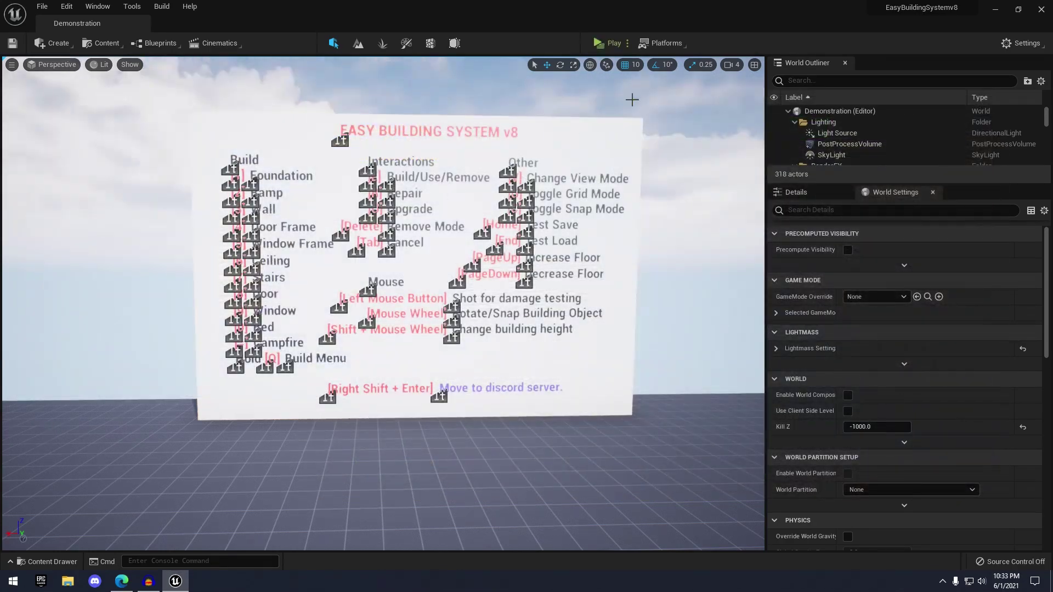
Play the level inside the viewport and build joined wooden foundations into a platform.
click(627, 44)
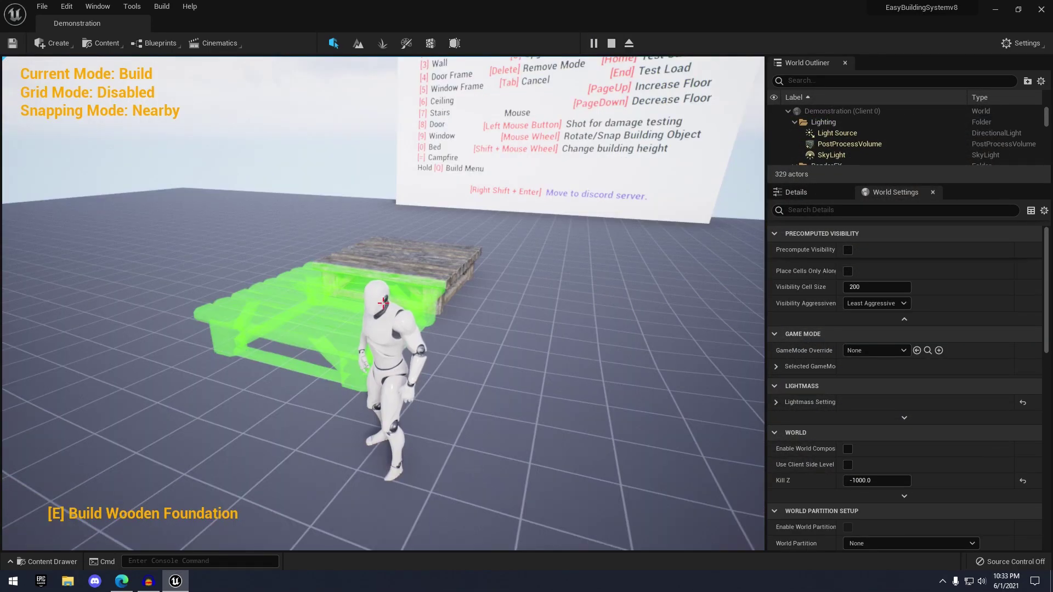
key(e)
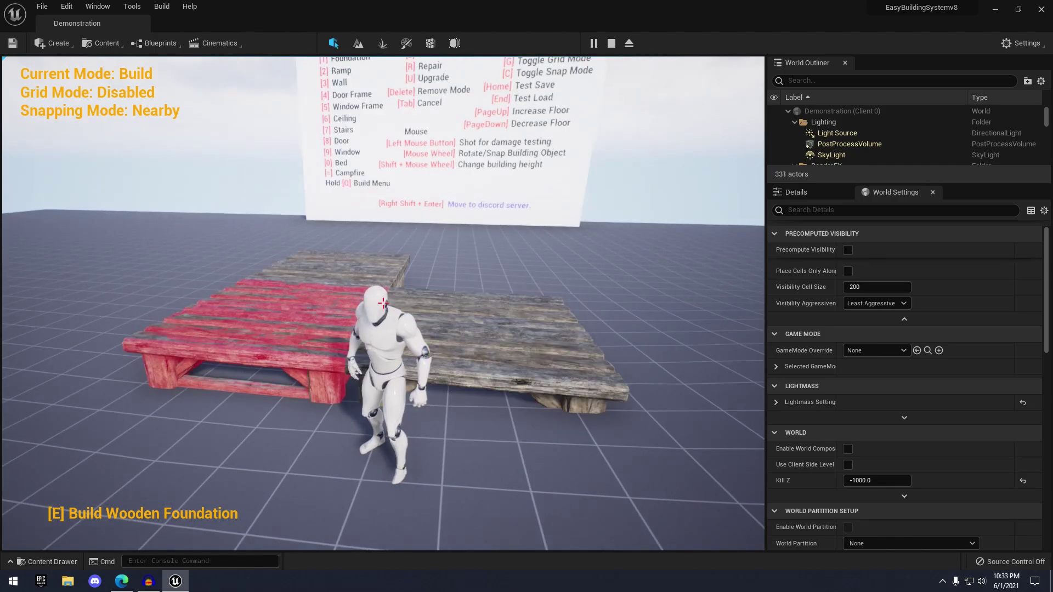
key(e)
key(w)
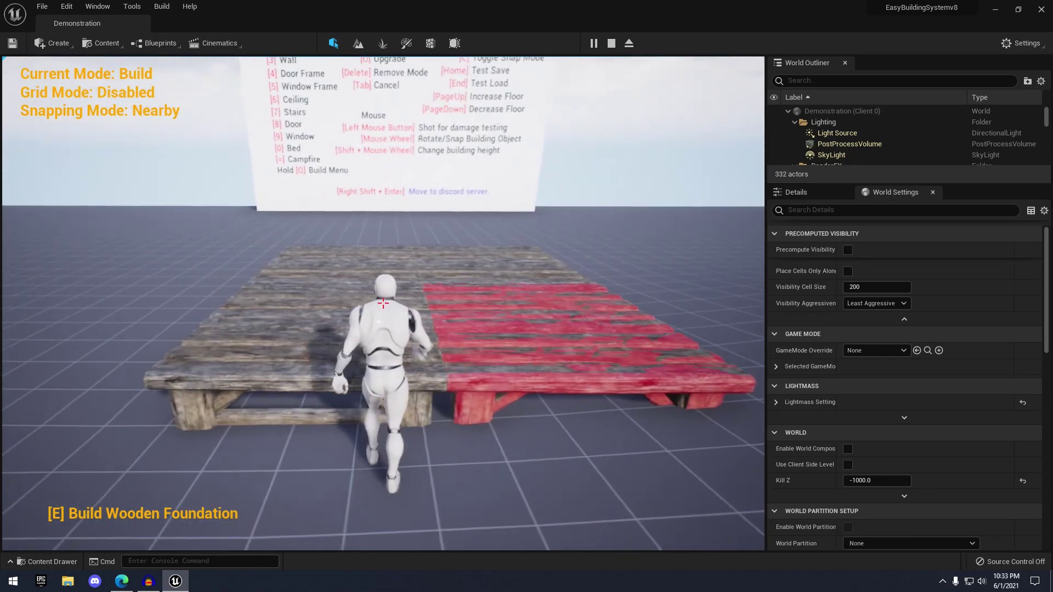
Walk onto the foundation platform and build a wooden ramp at its edge.
key(w)
key(2)
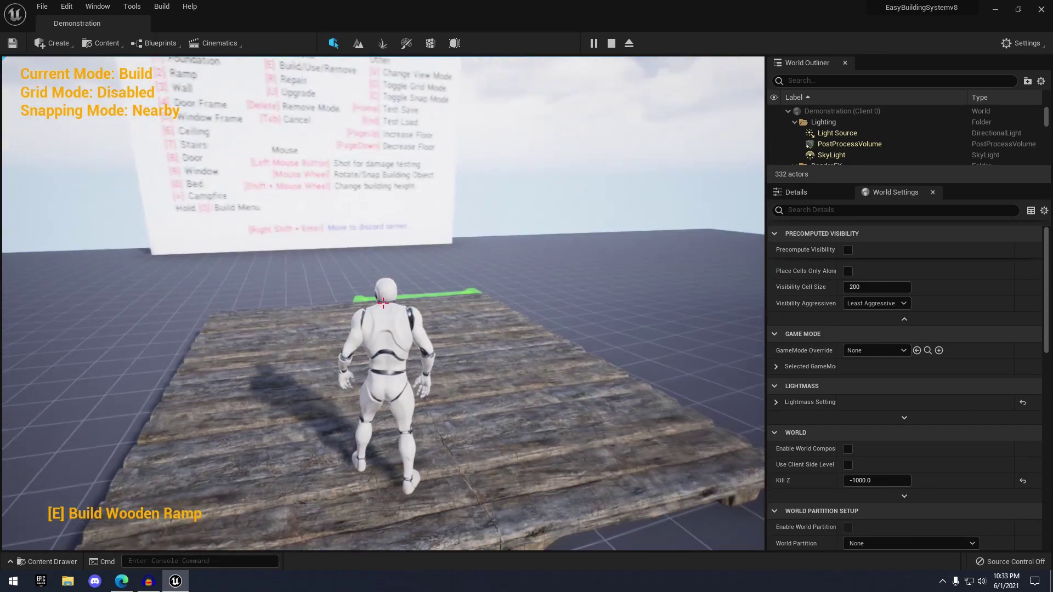
key(w)
key(e)
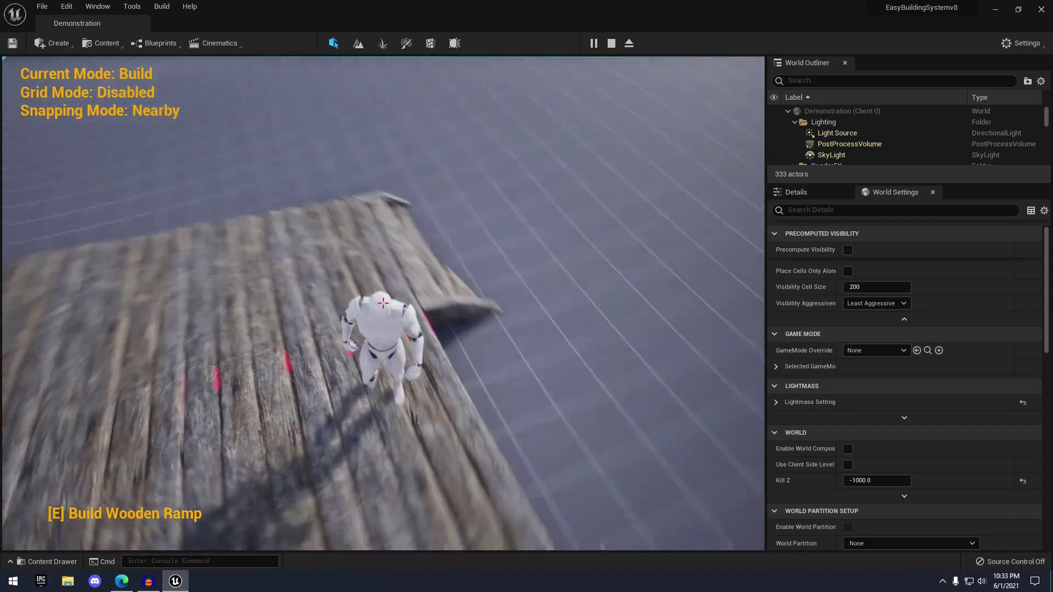
key(w)
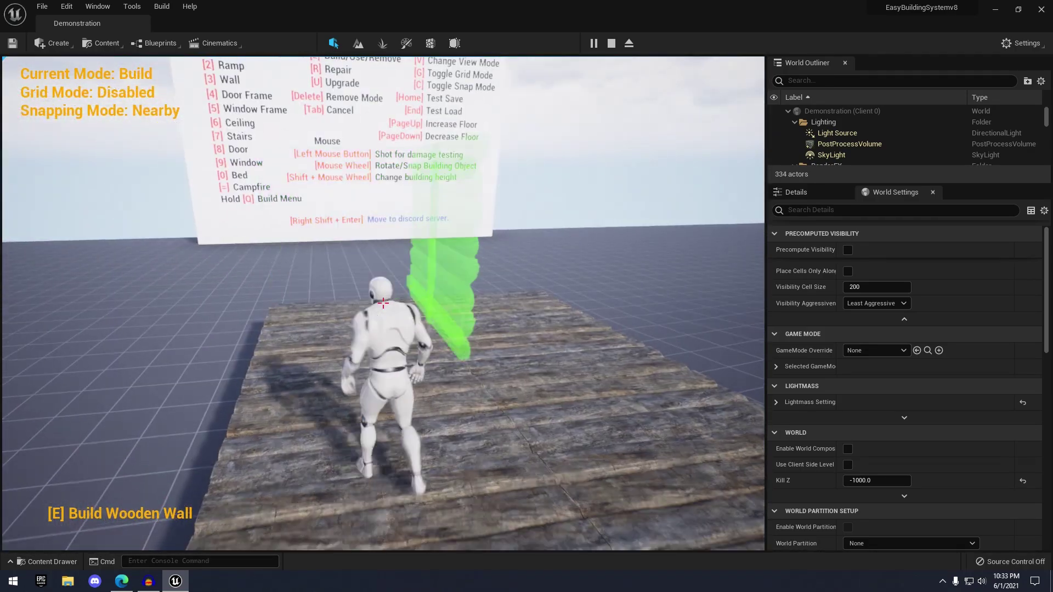
Build wooden walls along the remaining edges of the foundation platform, leaving the ramp side open.
key(w)
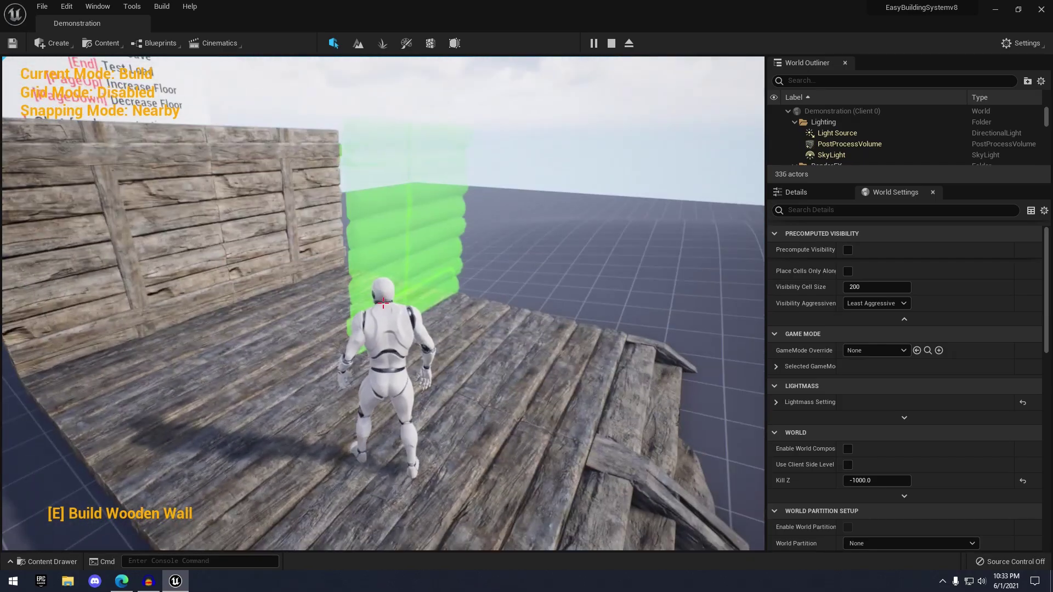
key(e)
key(w)
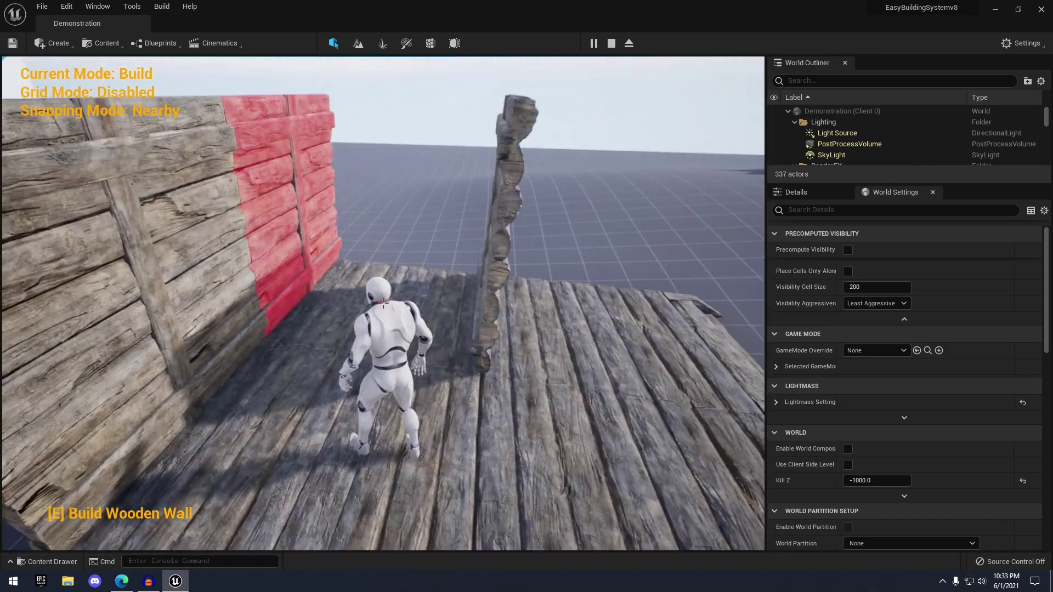
key(w)
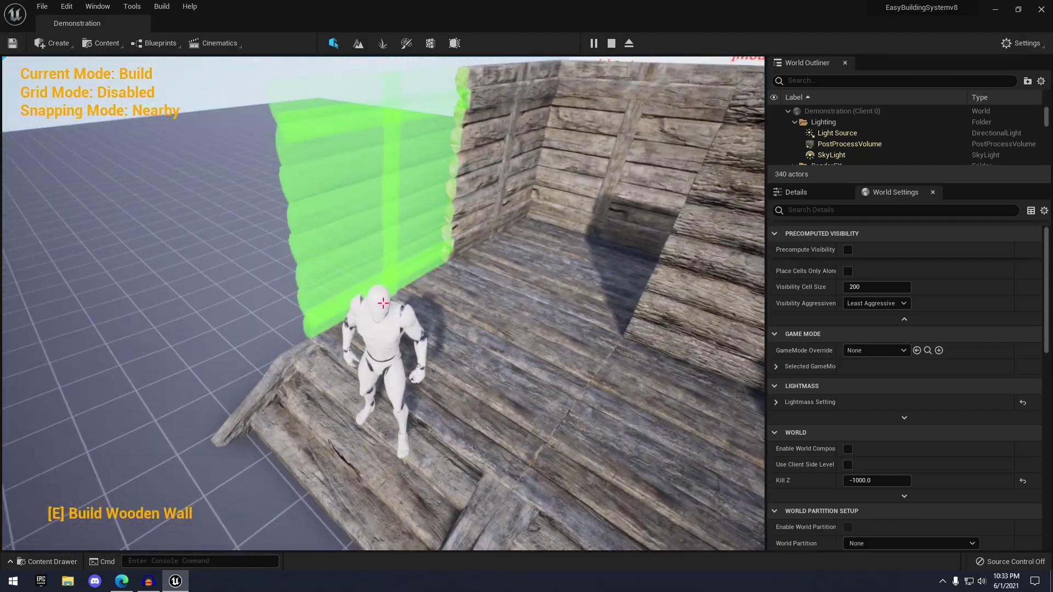
key(e)
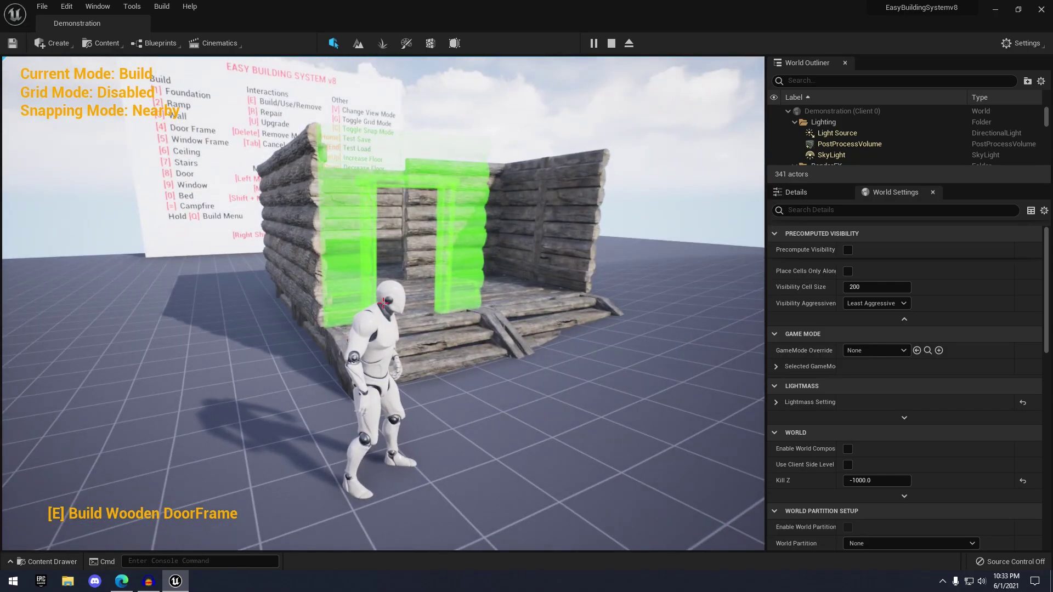
Close the ramp side with two wooden door frames and cover the house with wooden ceilings.
key(e)
key(e)
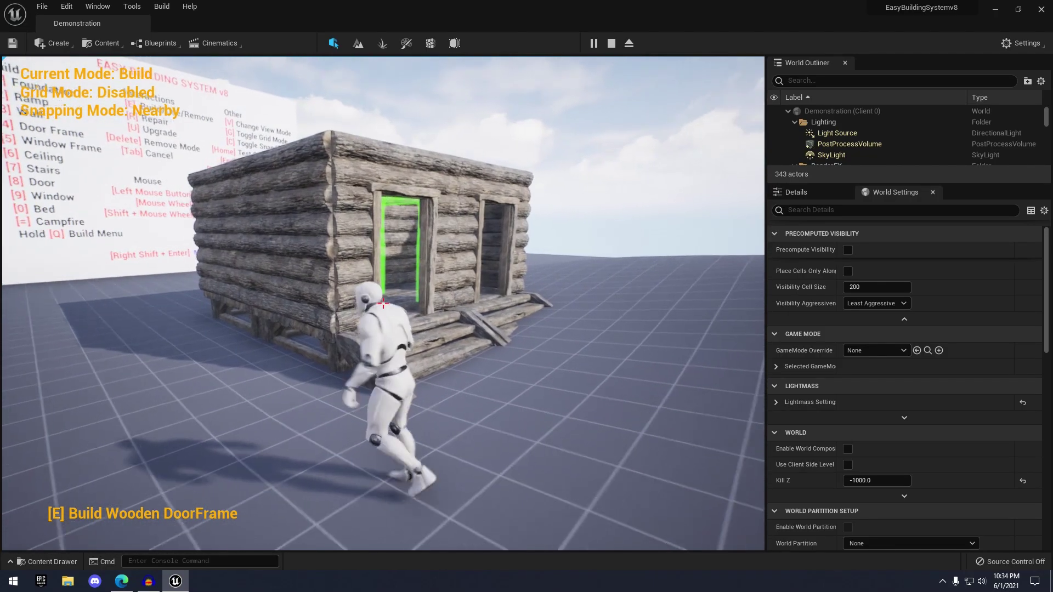
key(6)
key(e)
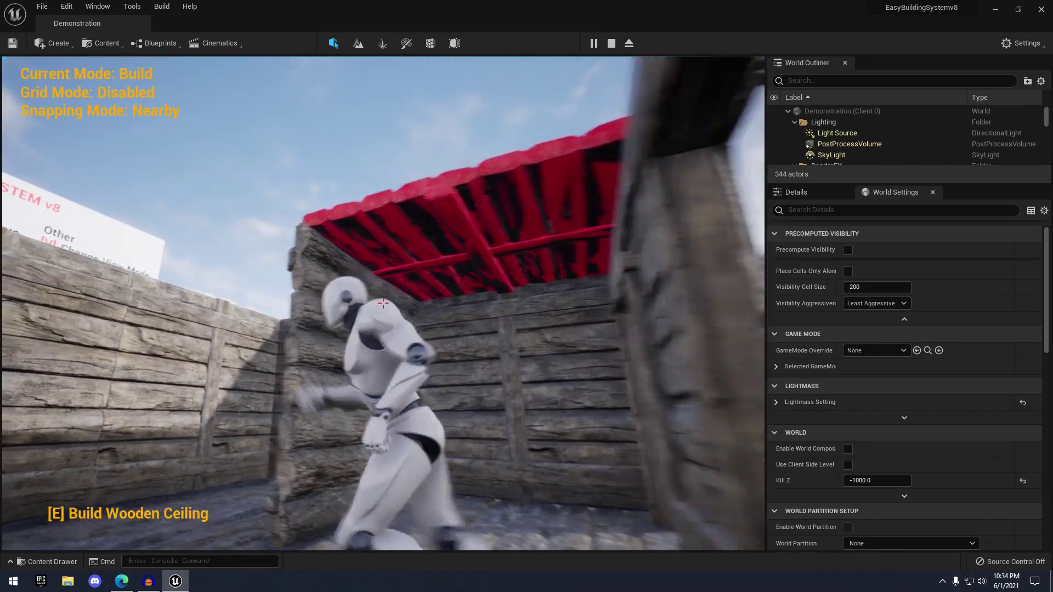
key(e)
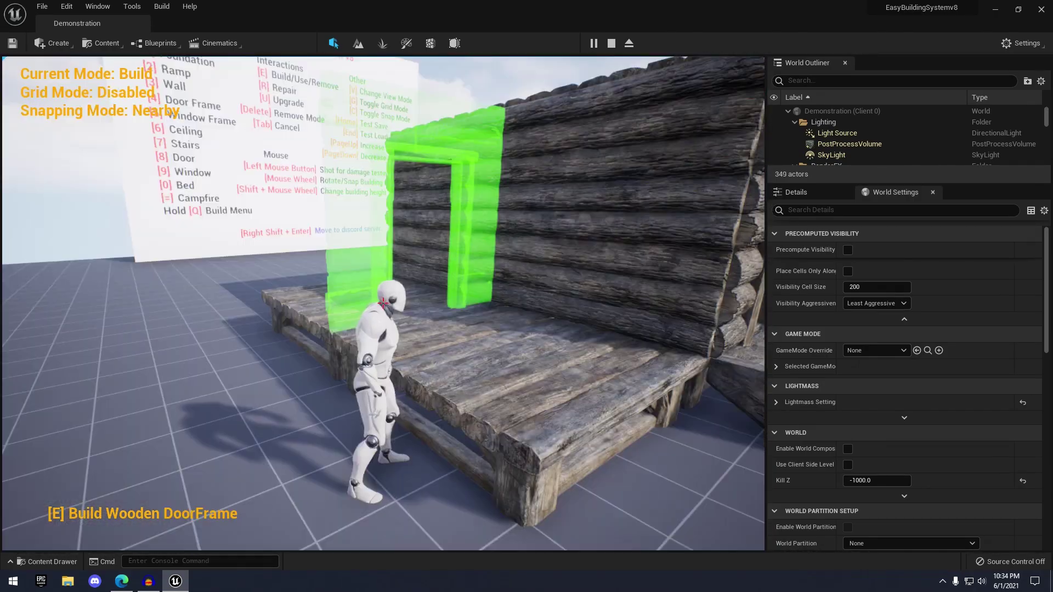
Build a wooden window frame on the edge of the foundation beside the house and select the wooden foundation piece.
key(5)
key(6)
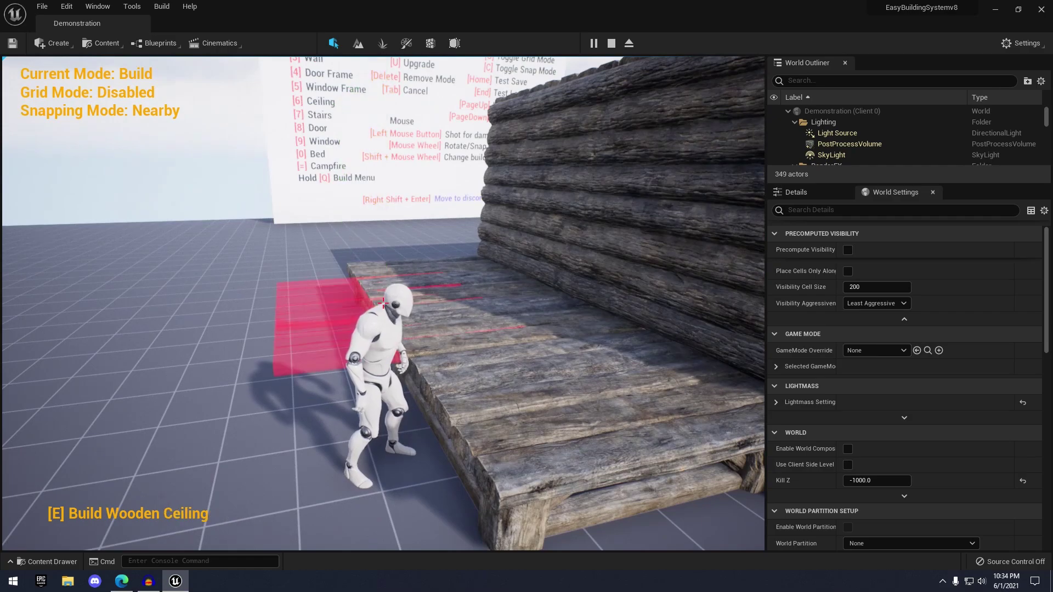
key(5)
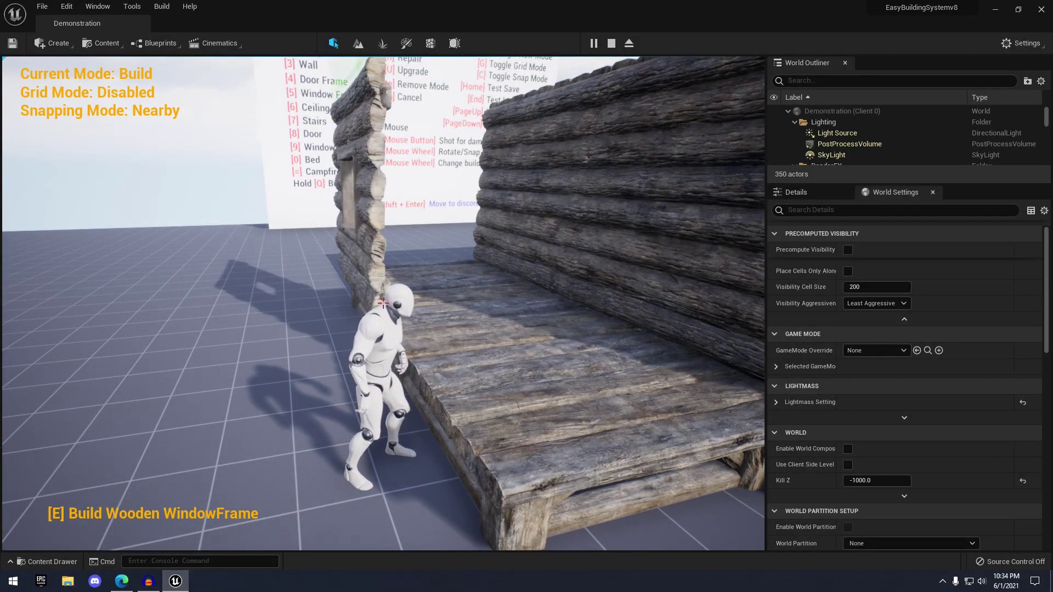
key(e)
key(6)
key(1)
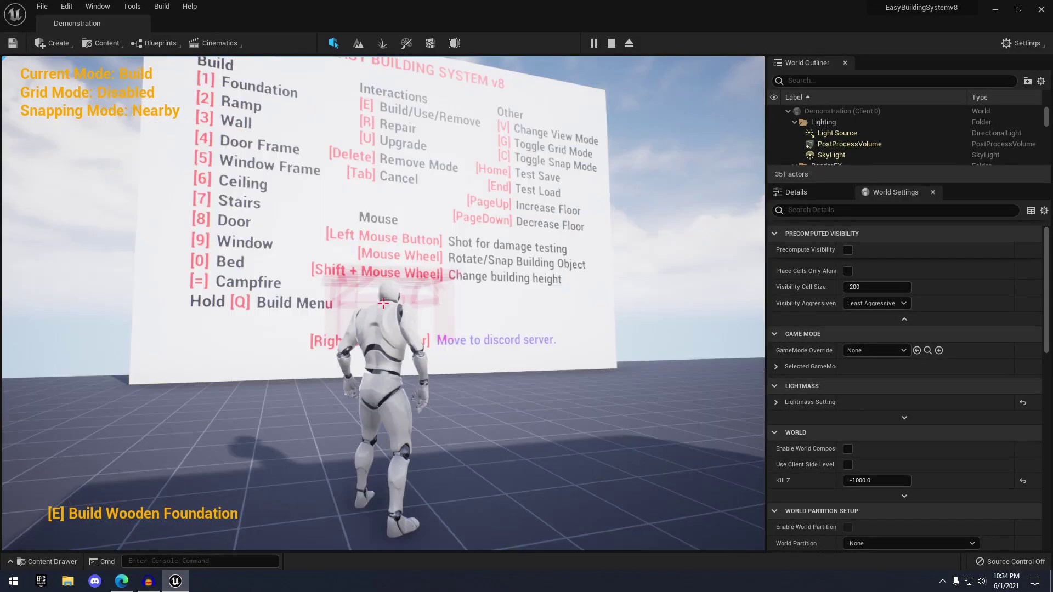
Activate Remove mode for placed building parts, and switch to Destruct mode.
key(q)
scroll(431, 262, down, 3)
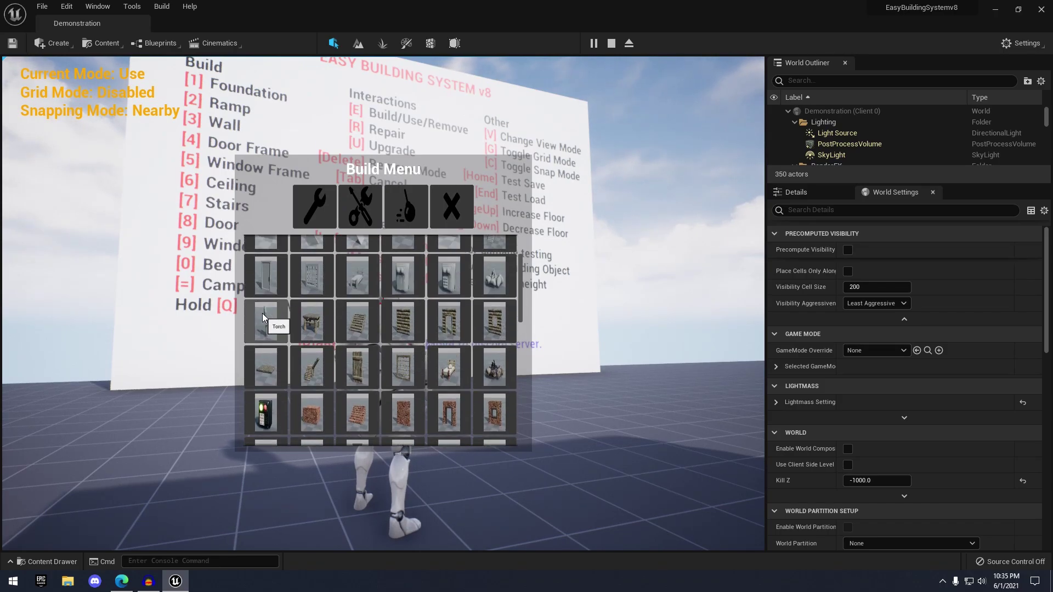
click(462, 206)
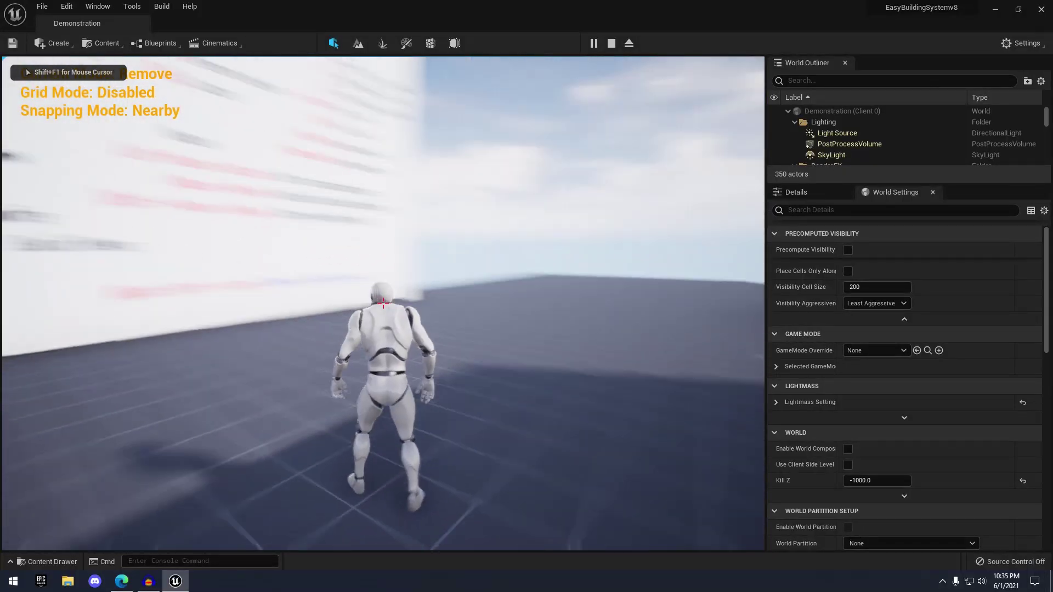
key(q)
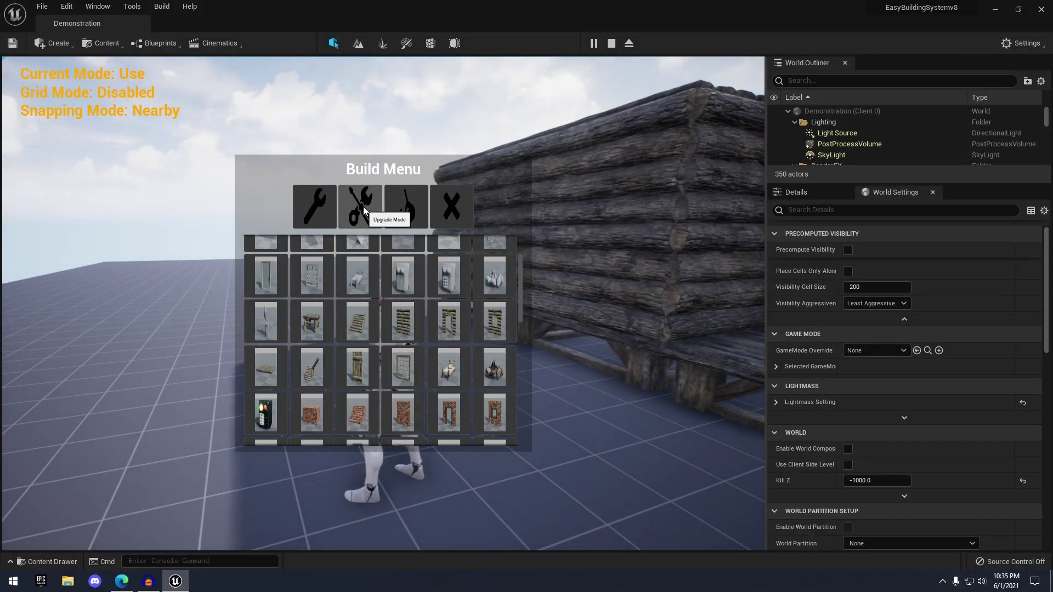
click(400, 203)
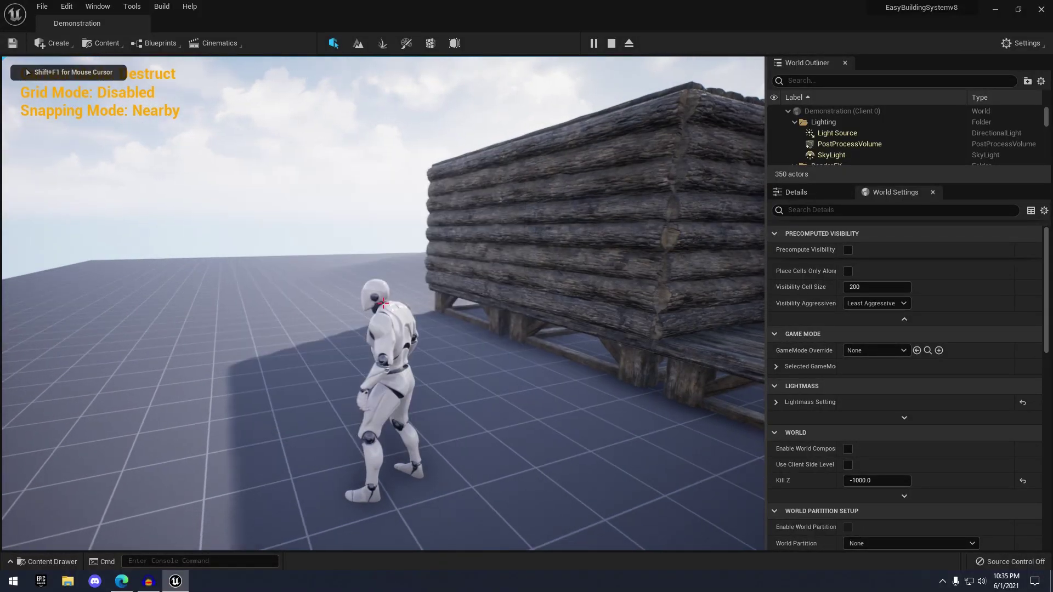
Destruct the wooden foundation carrying the window frame and the neighbouring foundation that holds the stairs.
key(d)
key(w)
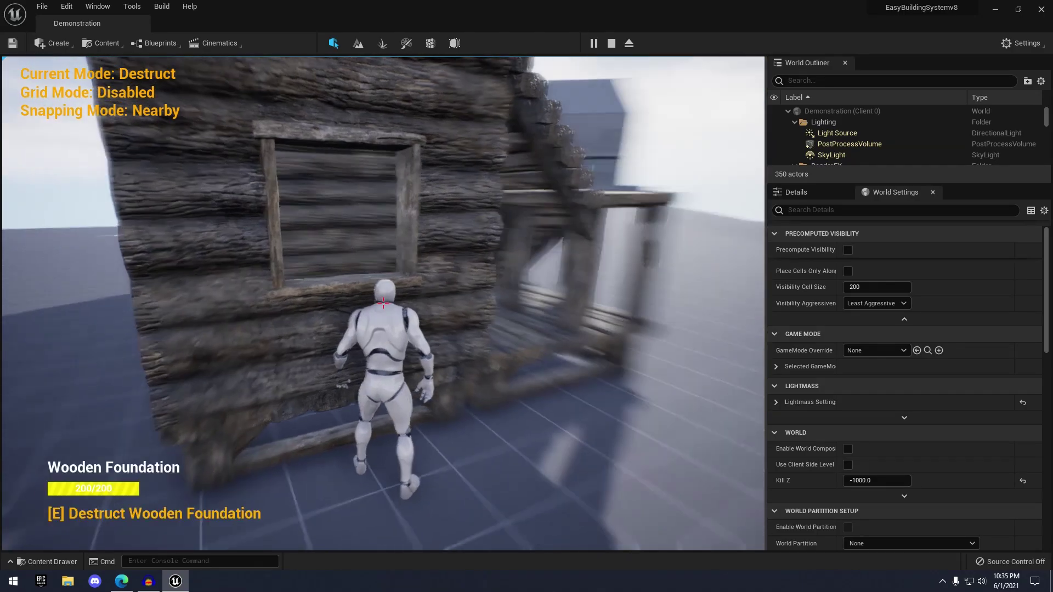
key(e)
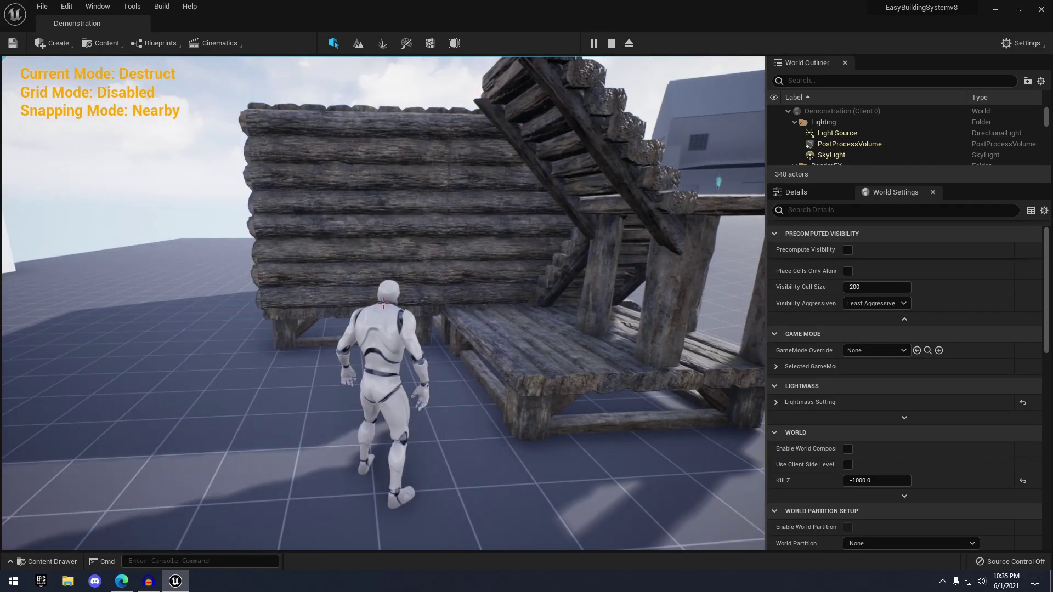
key(d)
key(e)
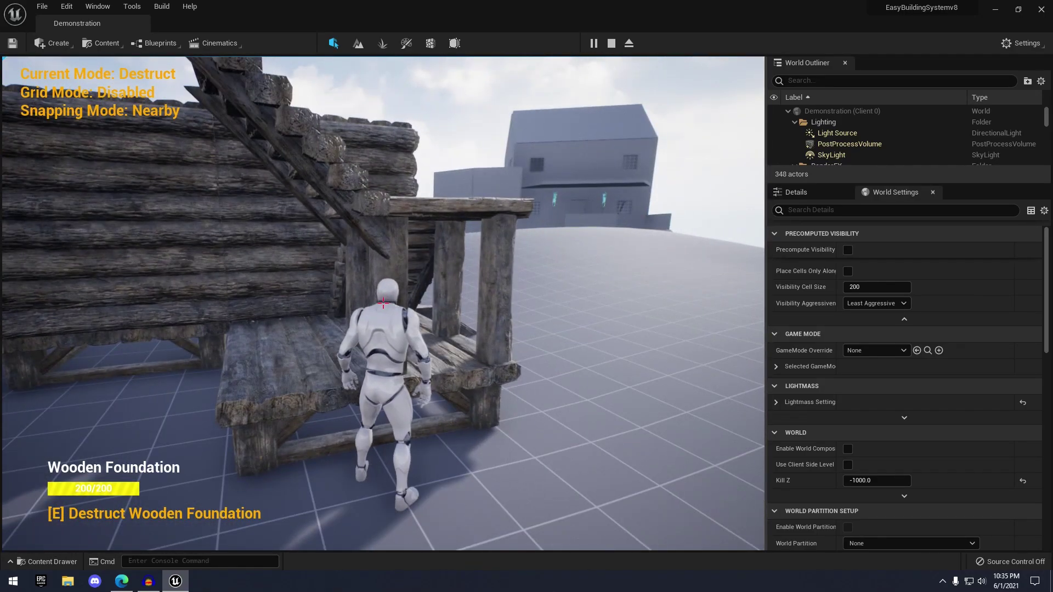
key(e)
Browse the buildable pieces, choose the Stone Foundation and build joined stone foundations beside the wooden house.
key(q)
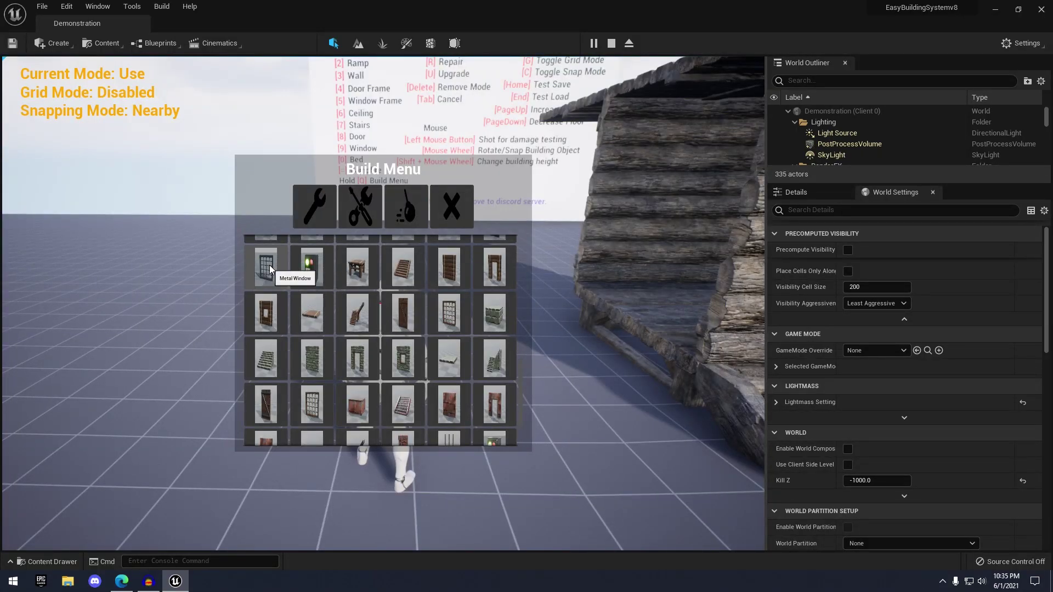
scroll(318, 311, down, 2)
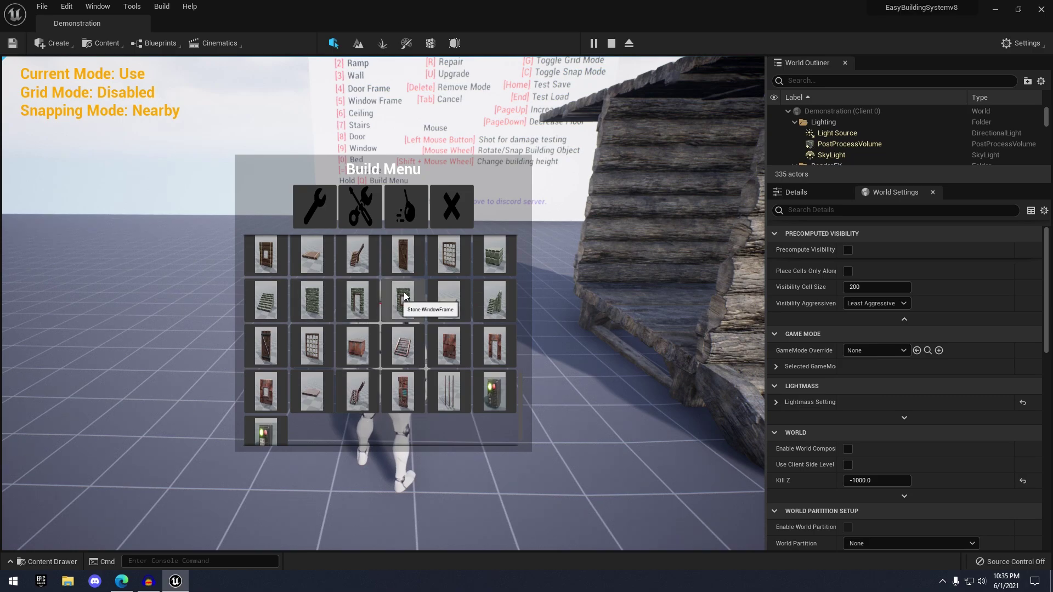
scroll(422, 287, up, 4)
scroll(419, 340, down, 5)
scroll(366, 328, up, 3)
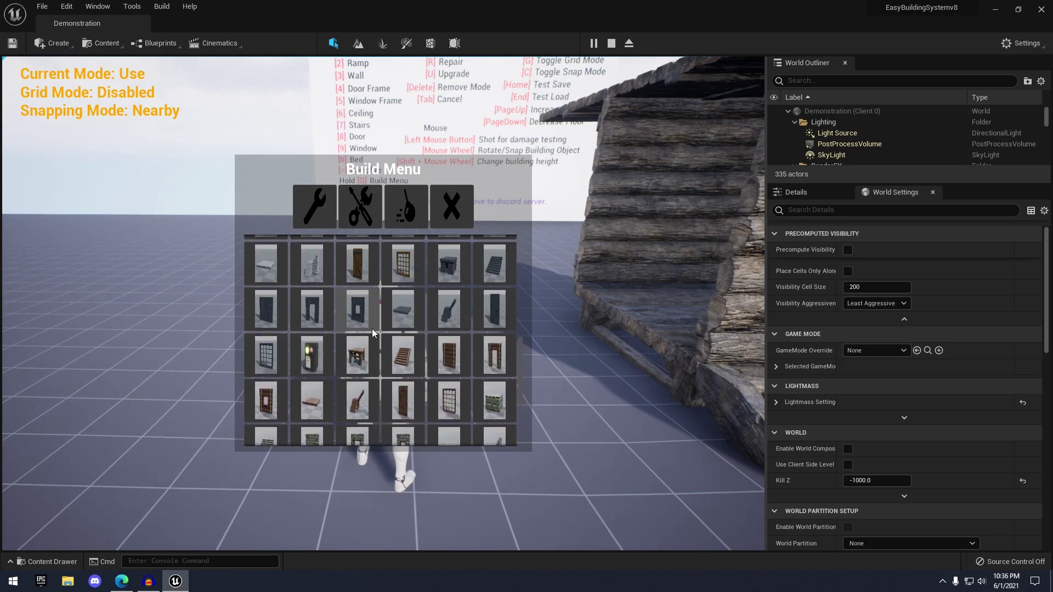
click(399, 331)
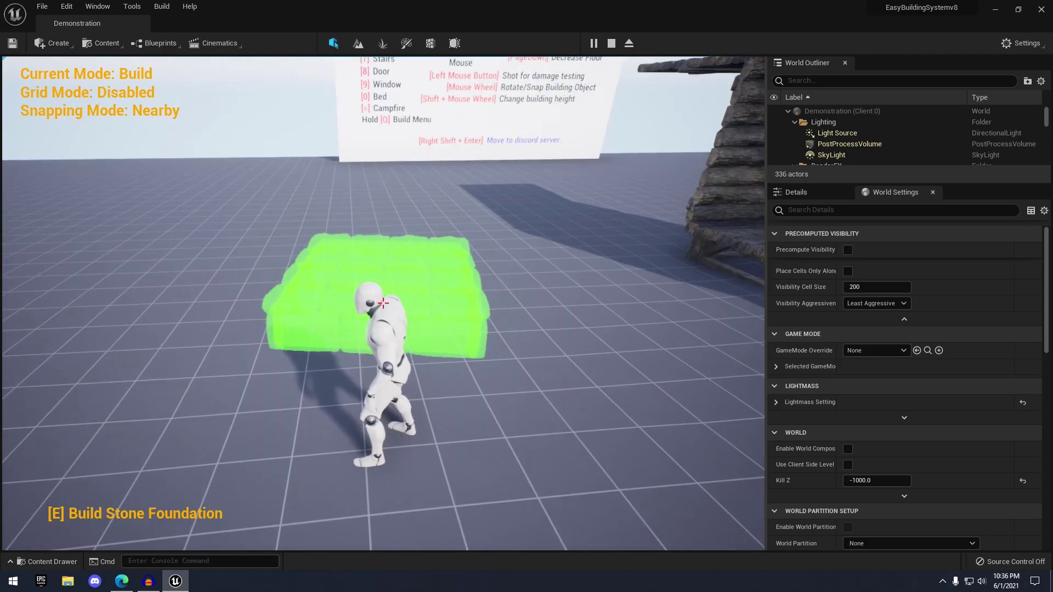
key(e)
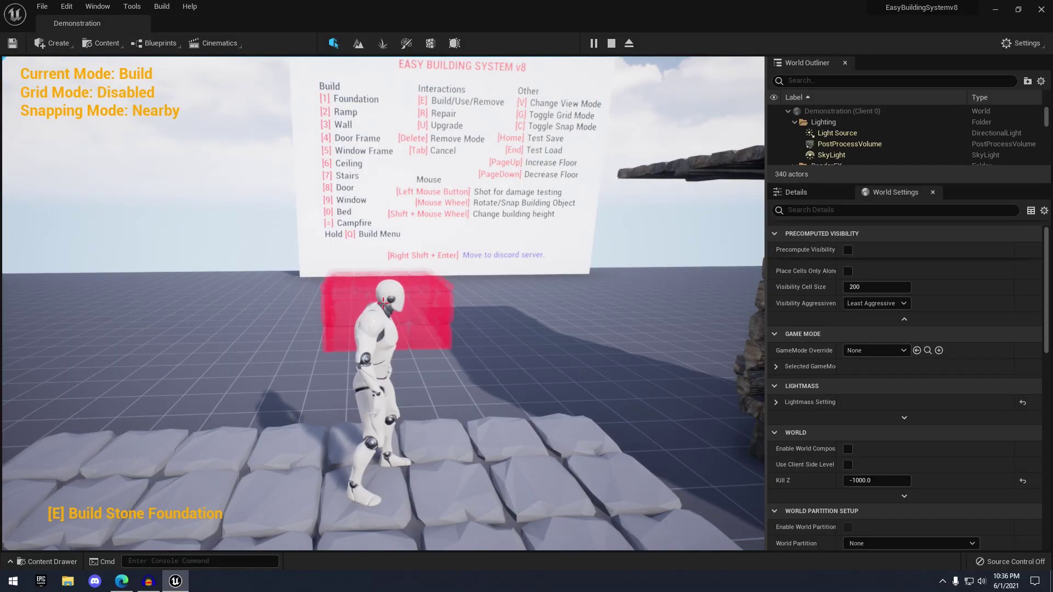
Shoot and repair the wooden wall of the house, and upgrade it to a brick wall.
key(w)
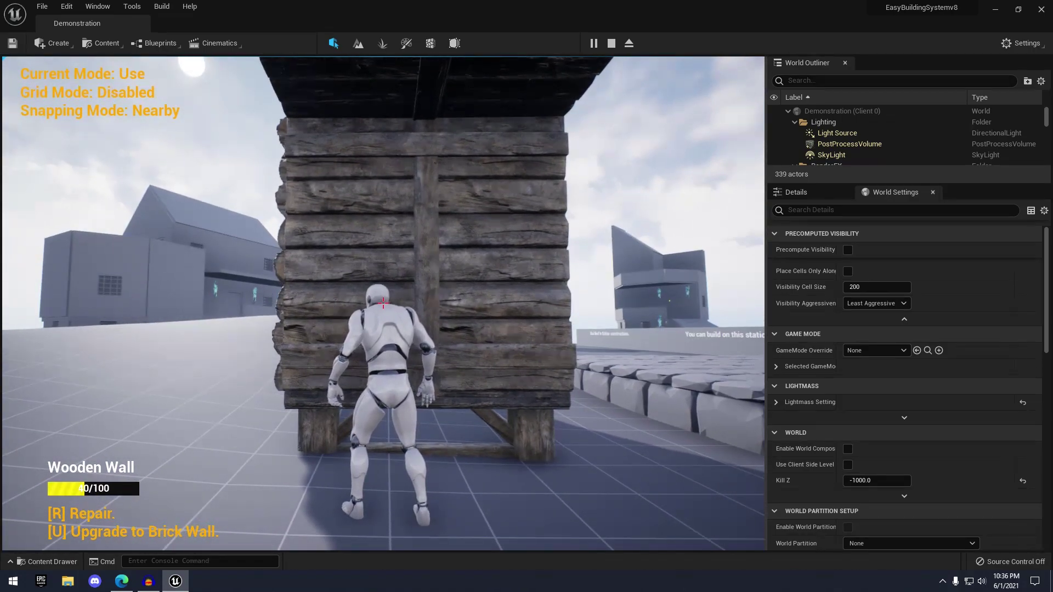
key(w)
click(383, 303)
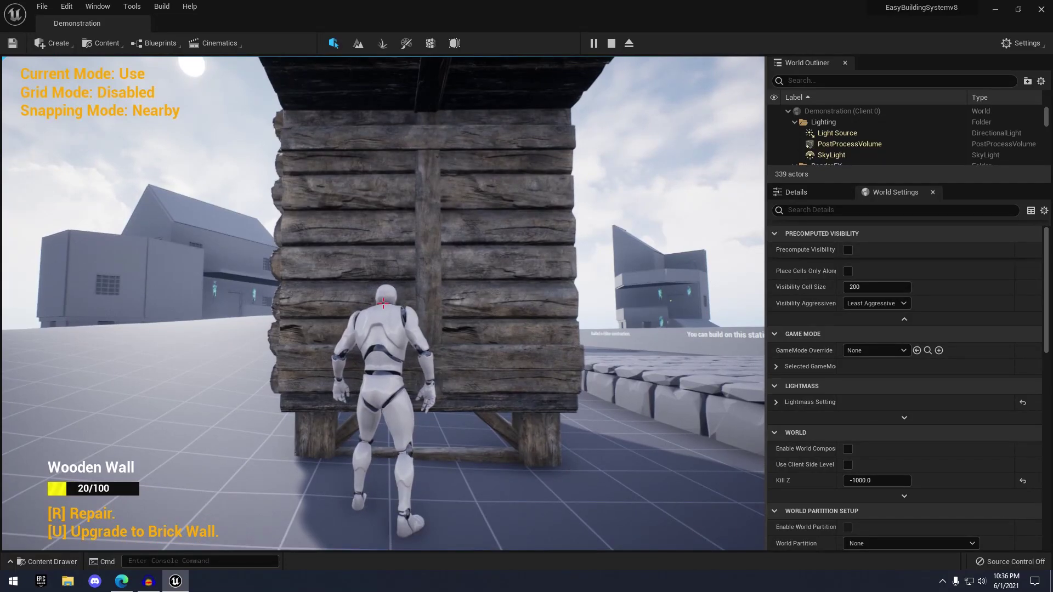
key(r)
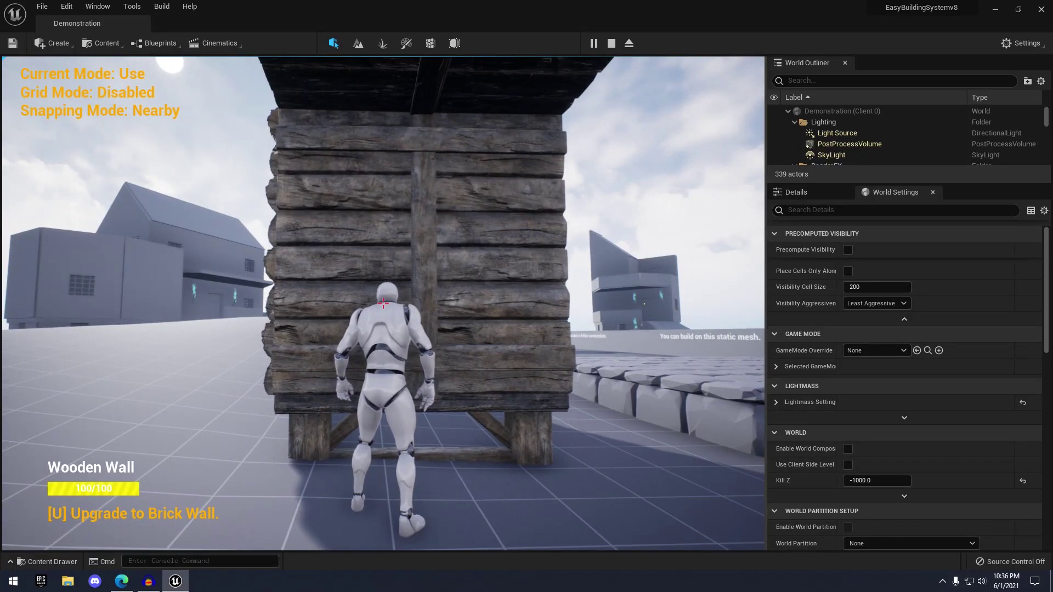
key(u)
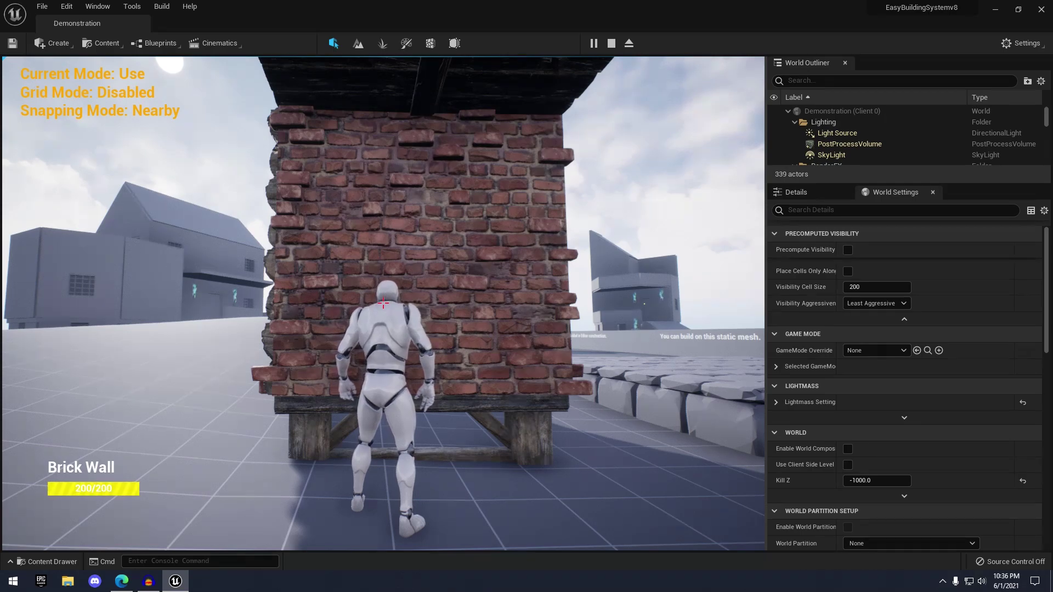
Walk to the Easy Building System v8 board and examine its listed build, interaction and view controls.
key(s)
key(w)
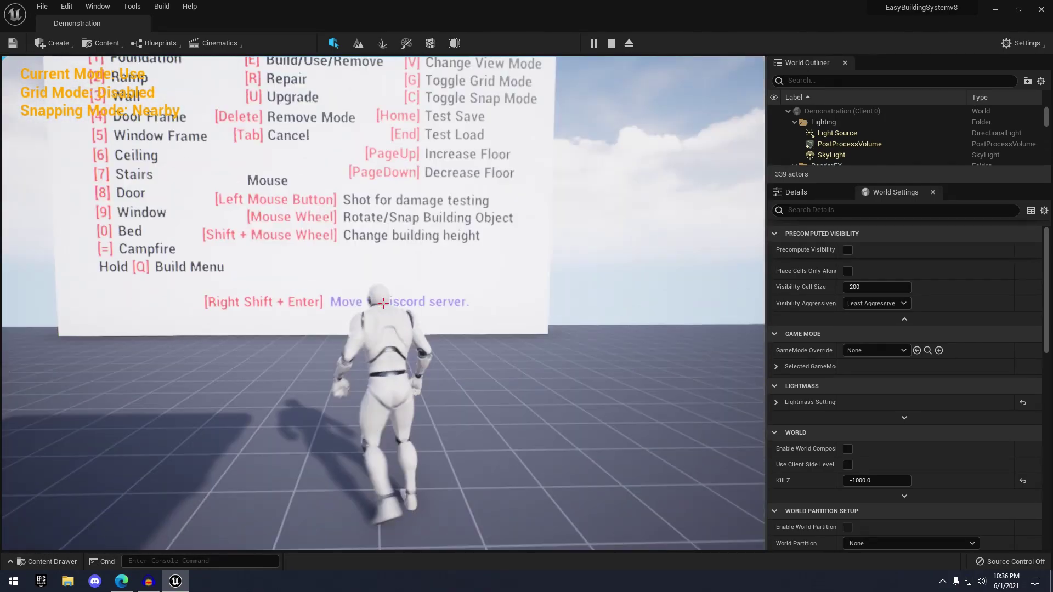
key(a)
key(s)
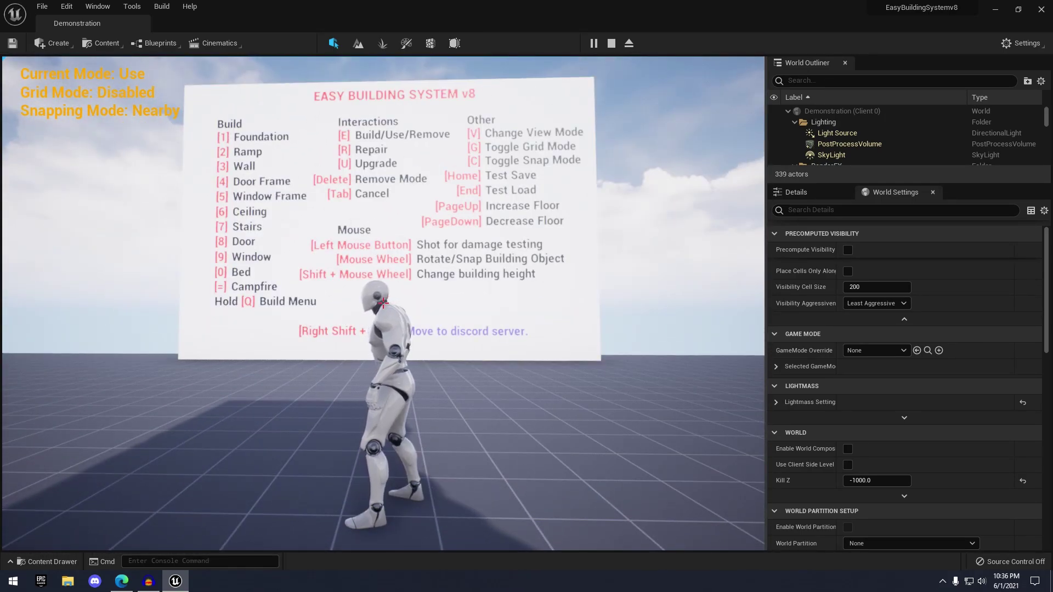
key(w)
key(space)
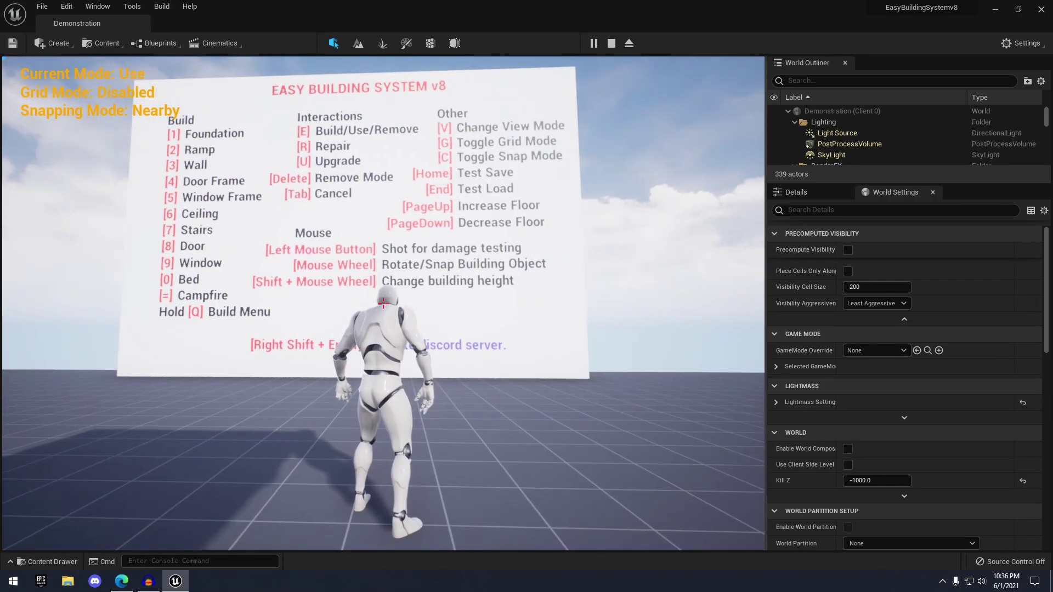
key(a)
key(w)
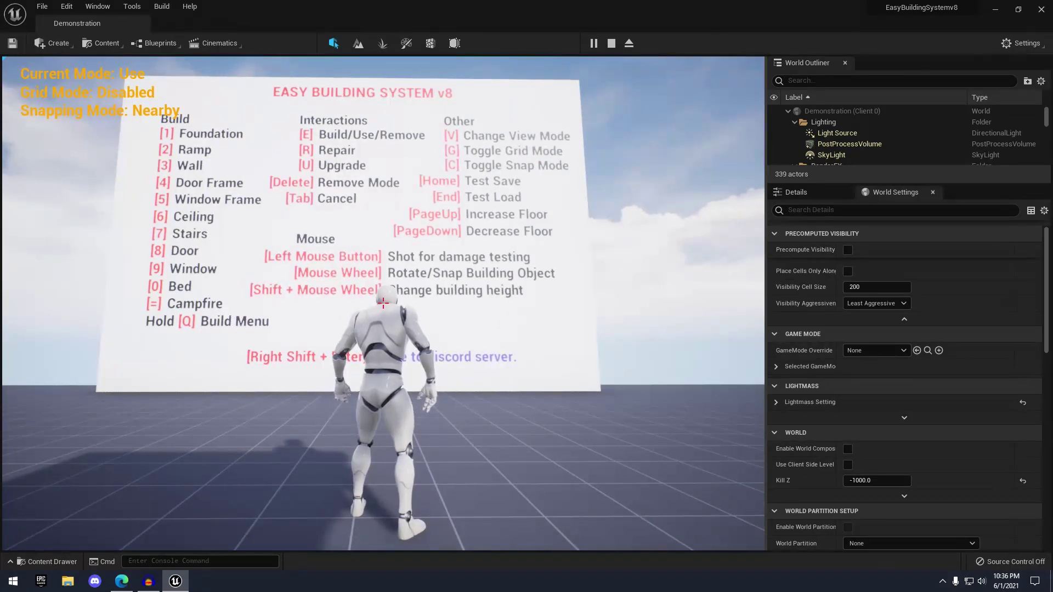
Cycle the camera through the top-down, third-person and first-person view modes, ending in third person.
key(v)
key(v)
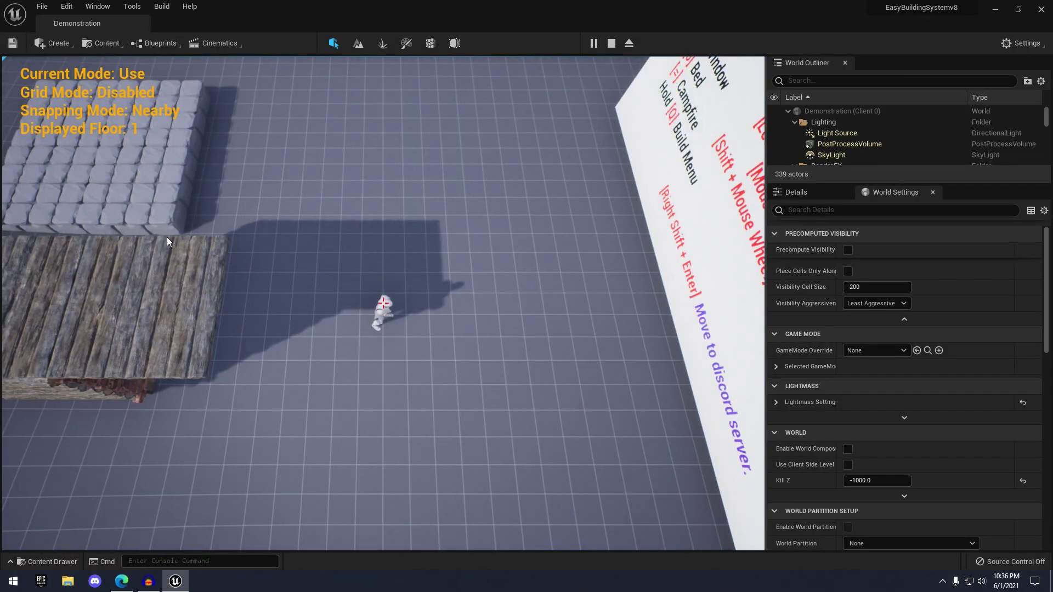
key(v)
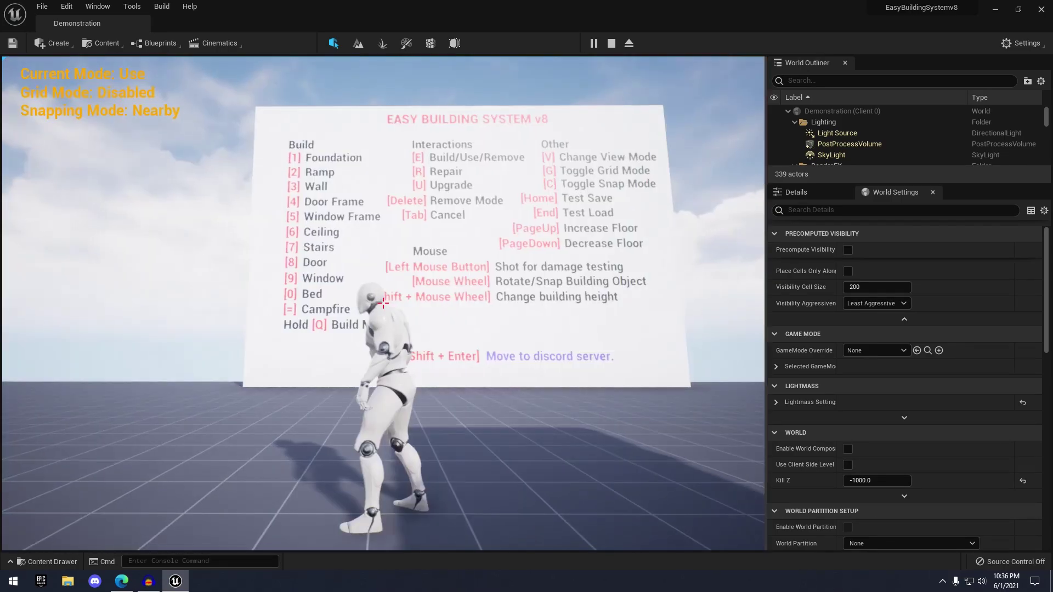
key(v)
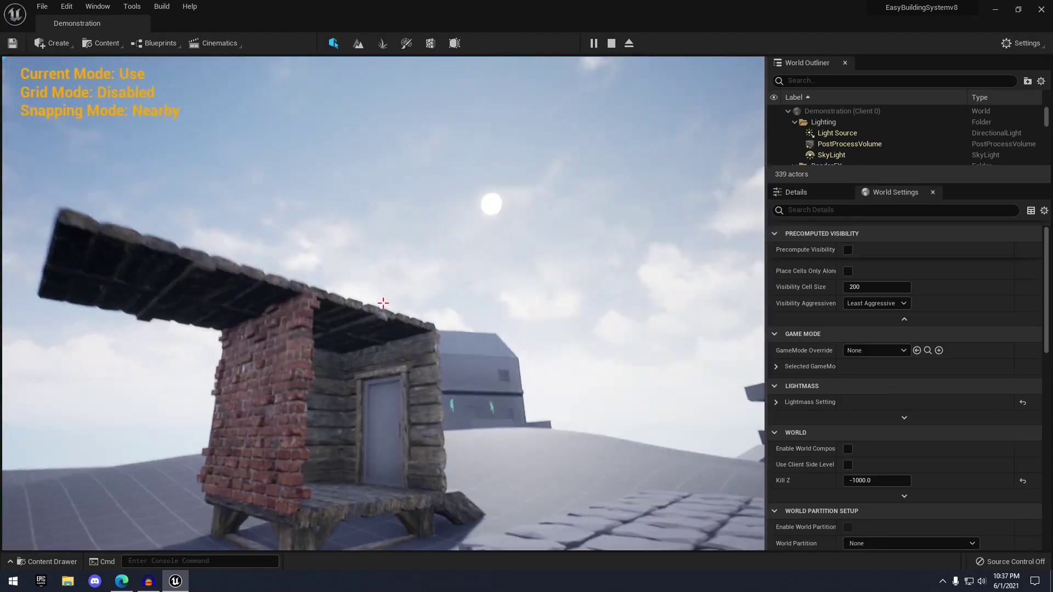
key(v)
key(v)
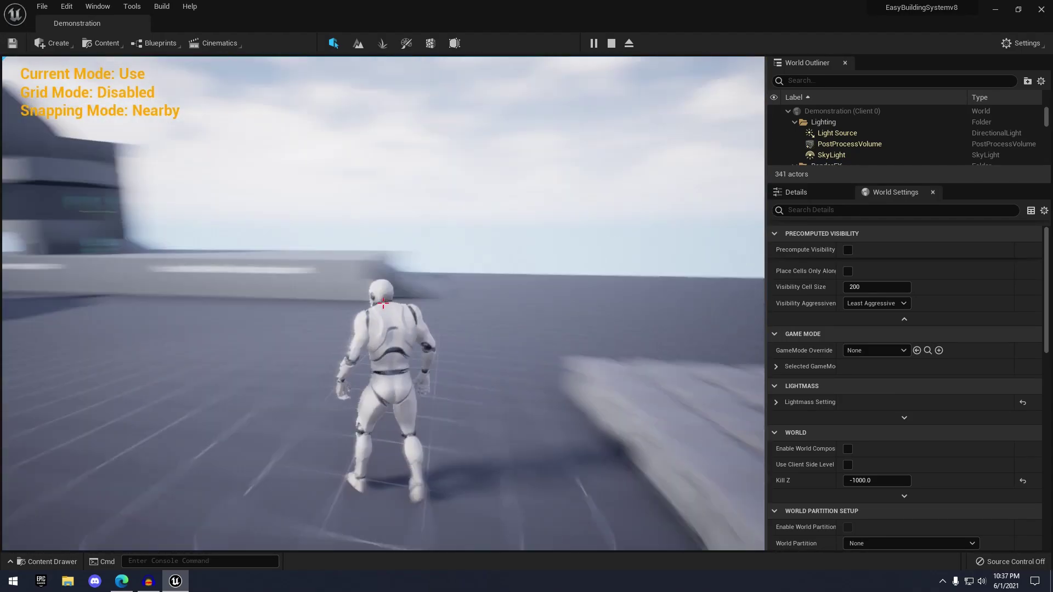
Run past the raised static mesh platform's labels and jump onto the platform beside the editor-built house.
key(w)
key(a)
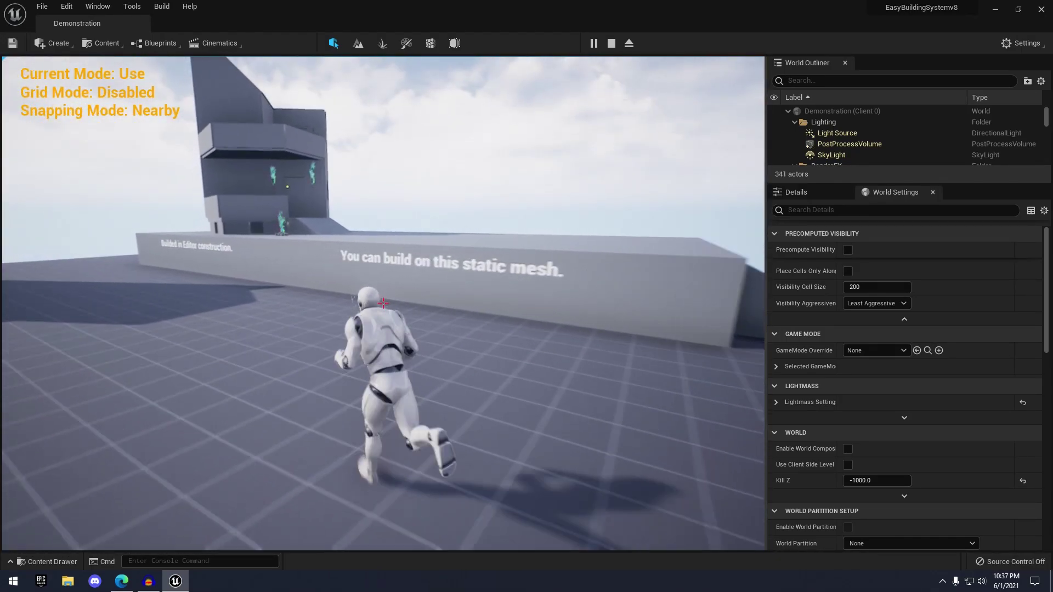
key(w)
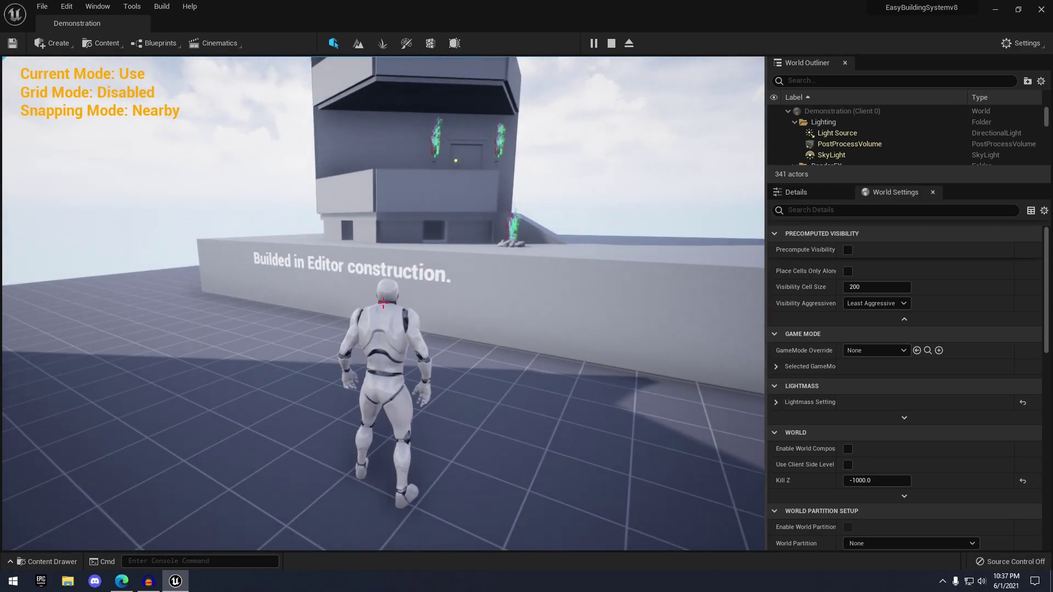
key(d)
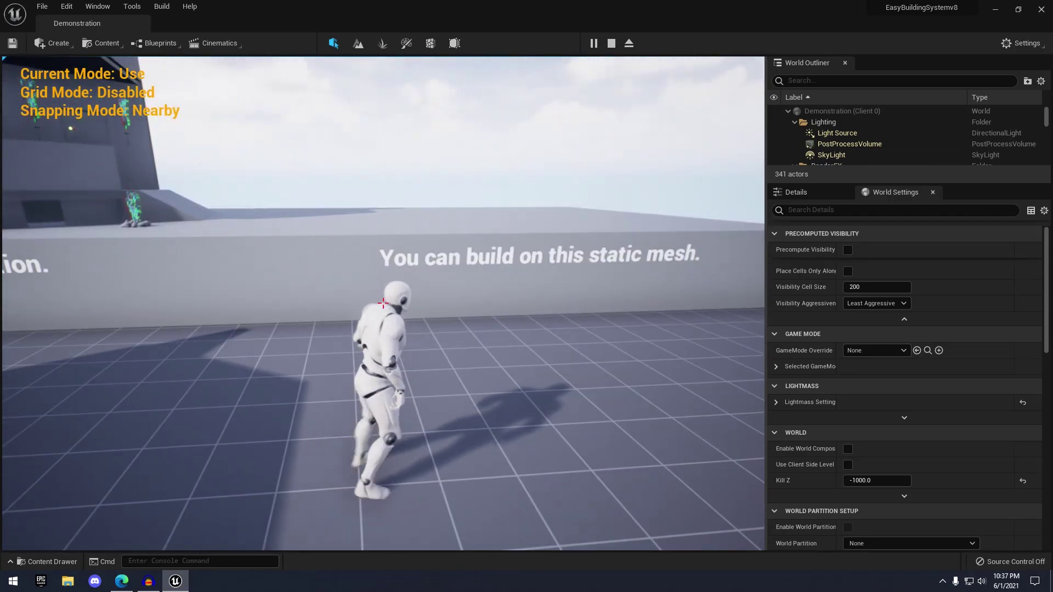
key(w)
key(space)
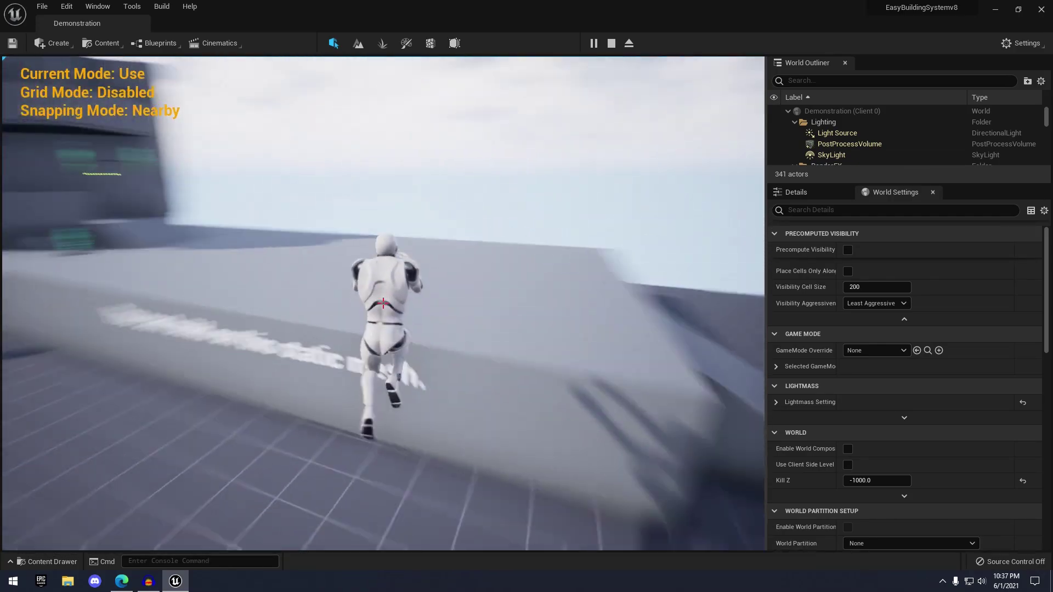
key(w)
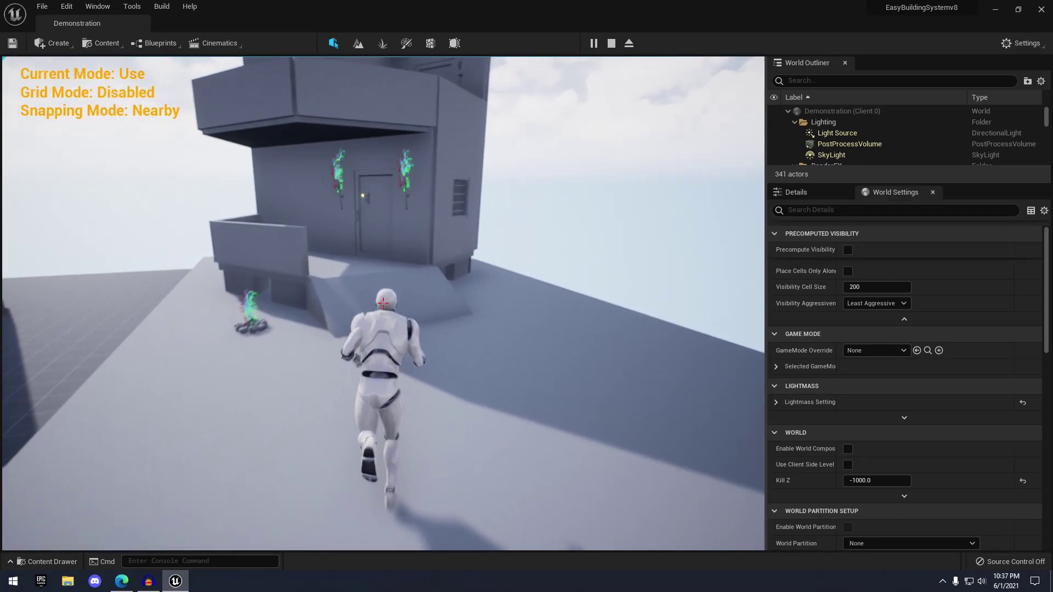
Open the editor-built house's door and explore its interior with the stairs, bed and barred windows.
key(w)
key(e)
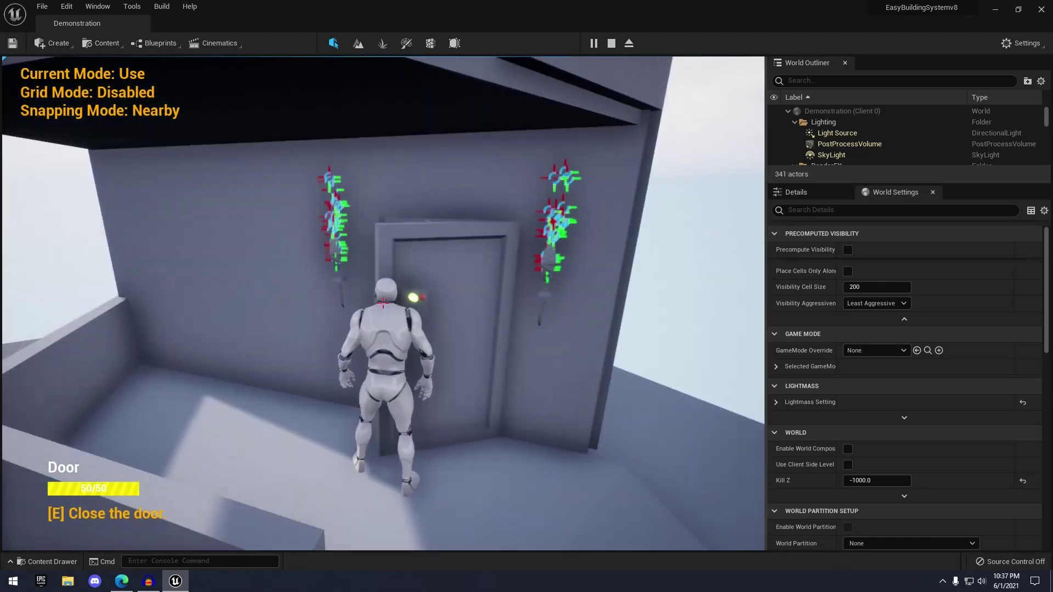
key(w)
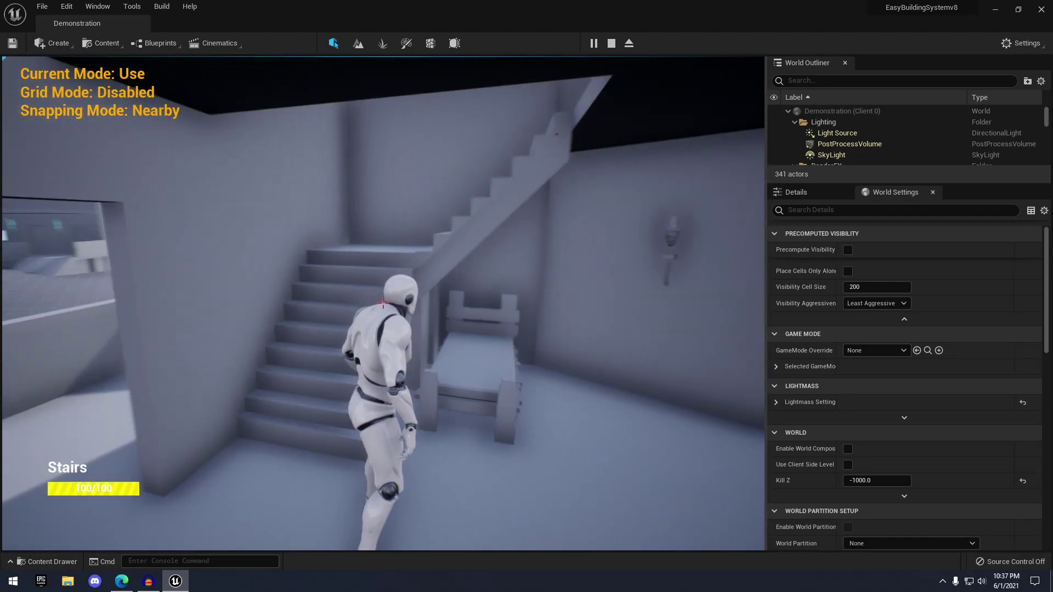
key(w)
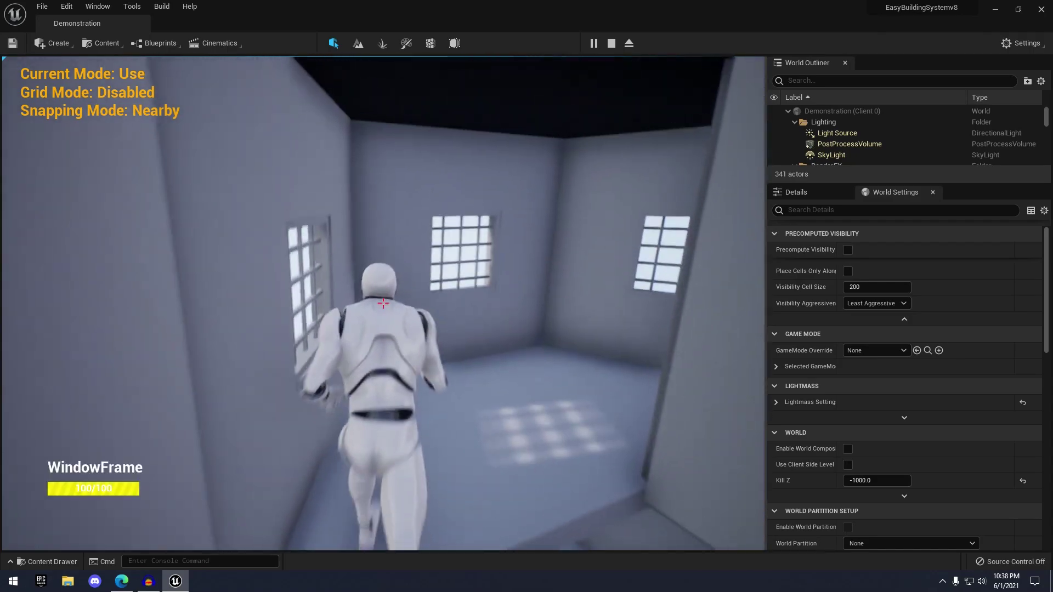
key(w)
key(e)
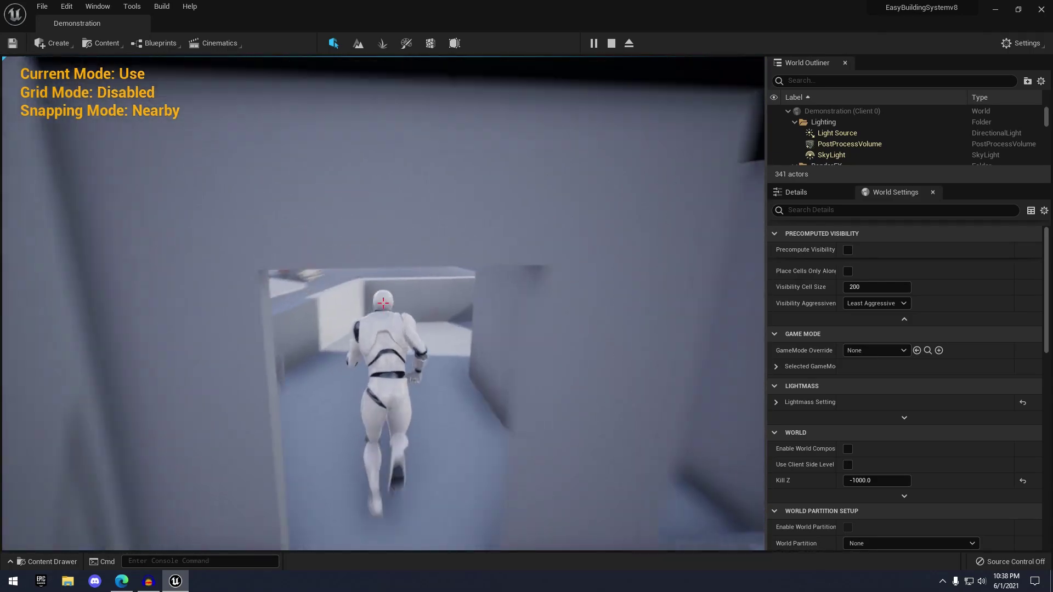
Walk around the upper balcony of the house and shoot its wall.
key(w)
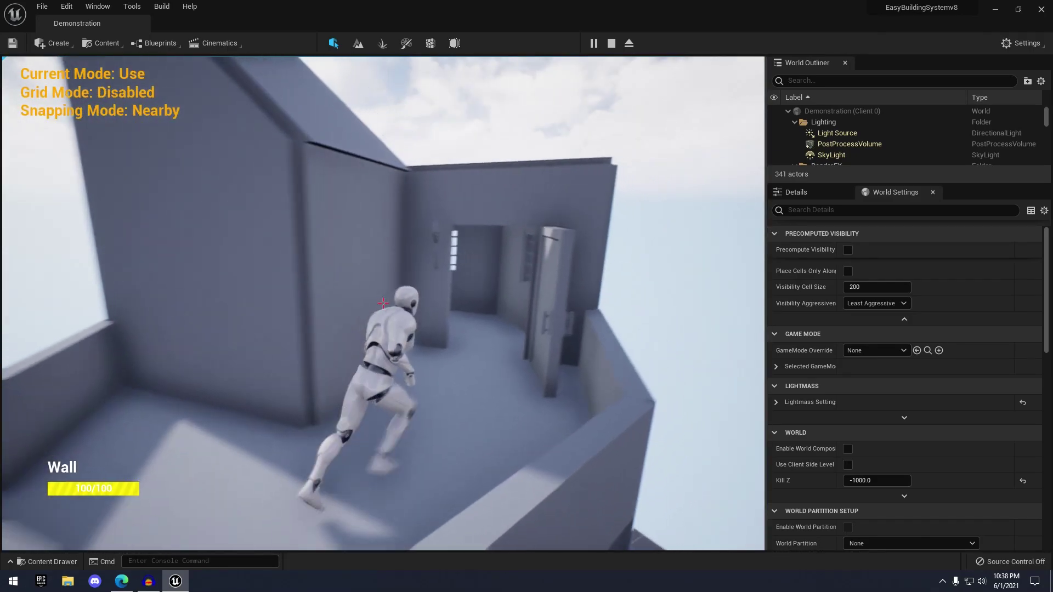
key(w)
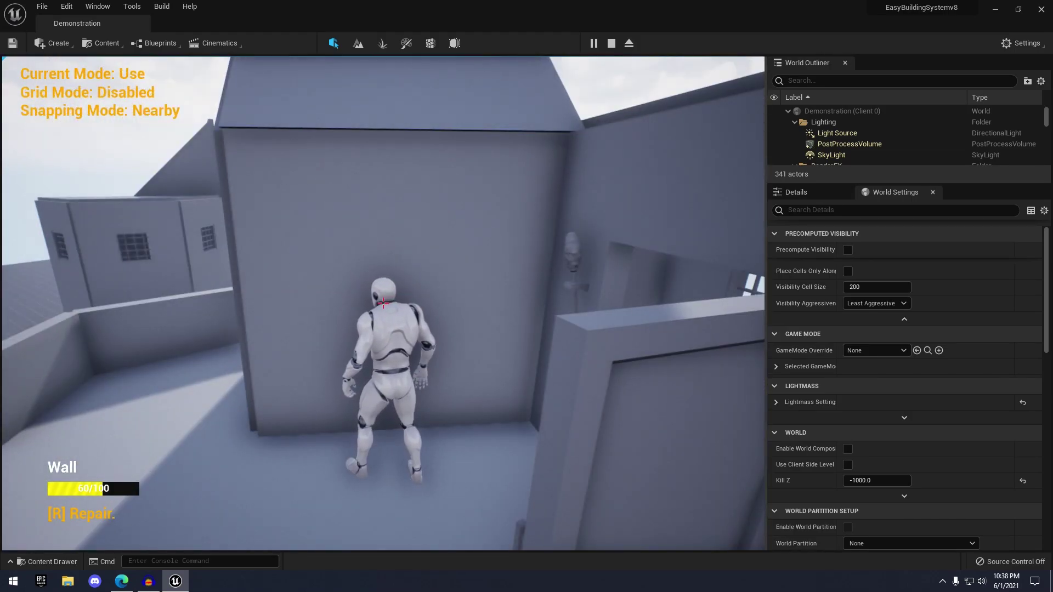
click(383, 304)
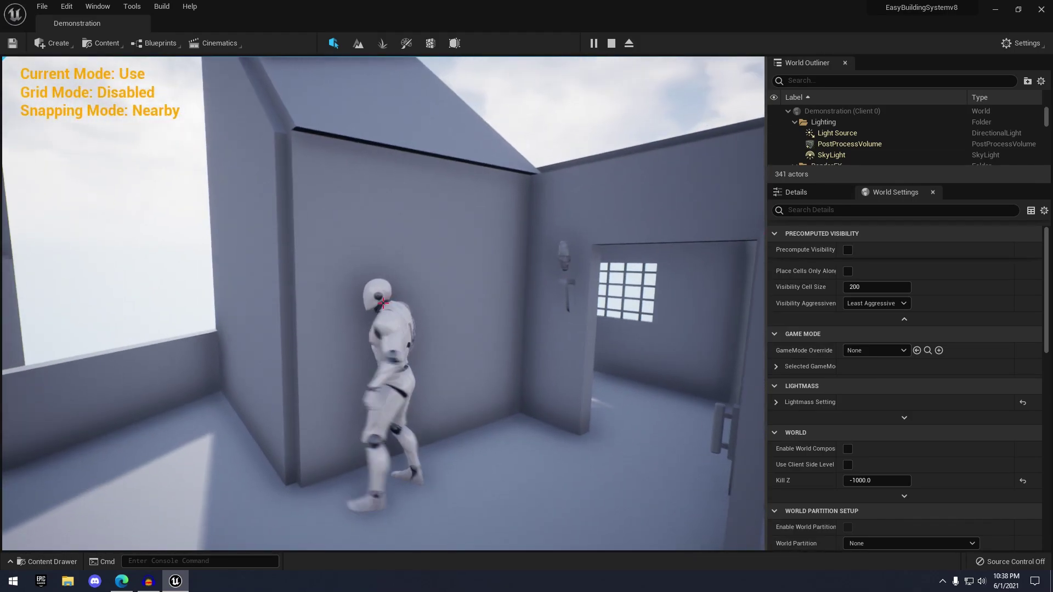
key(w)
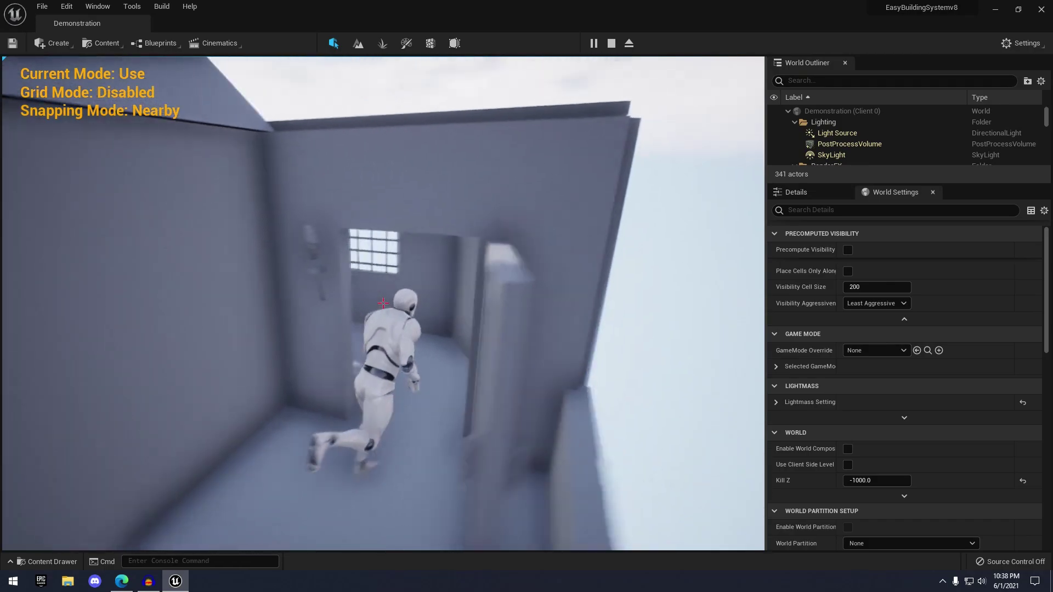
key(w)
key(w)
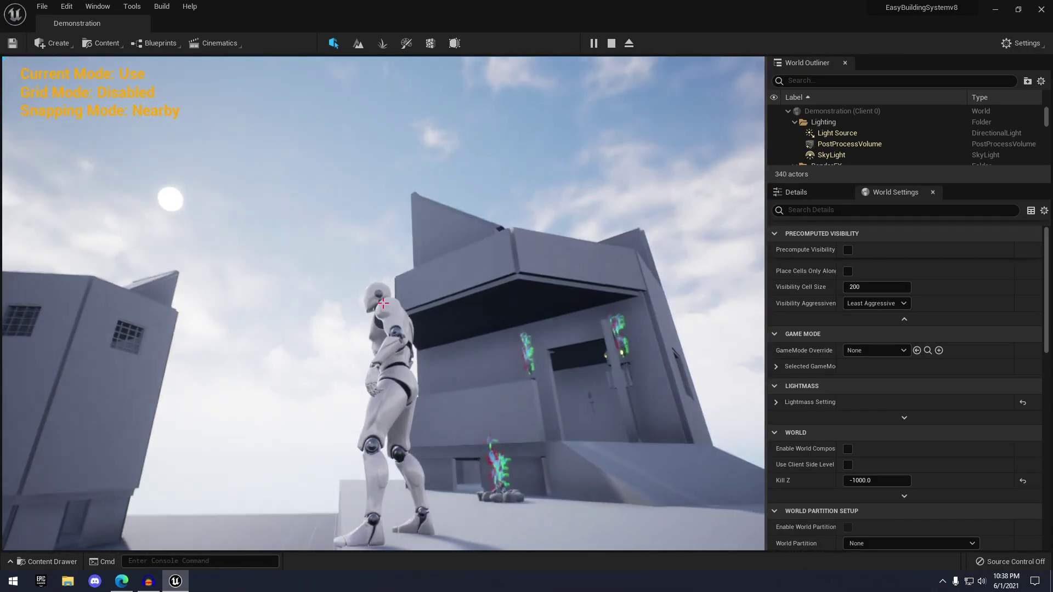
Tour the neighbouring grey tower's ramp and balcony, and cross to the house with the covered porch.
key(w)
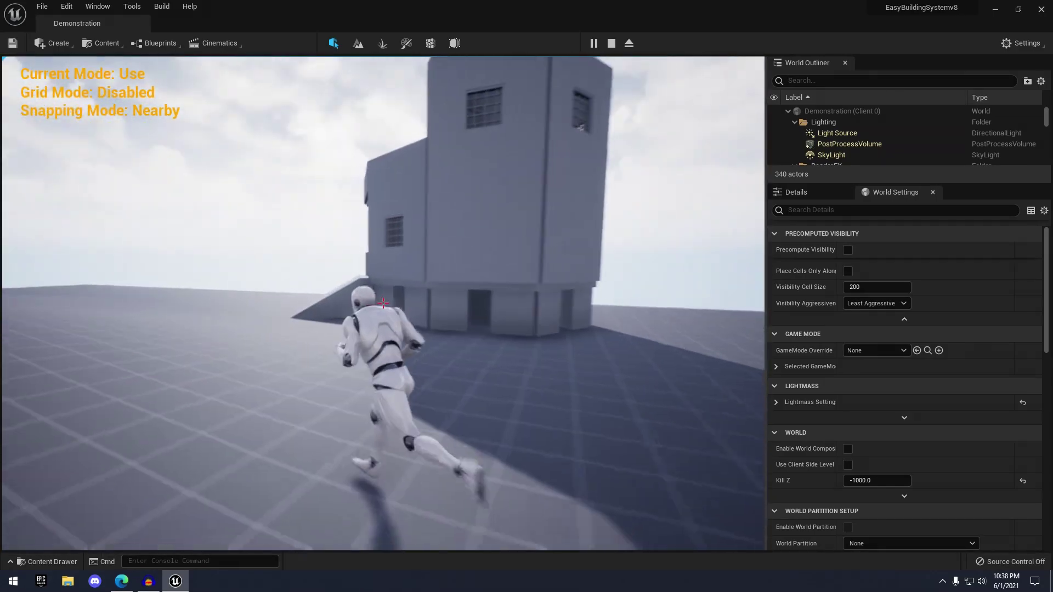
key(w)
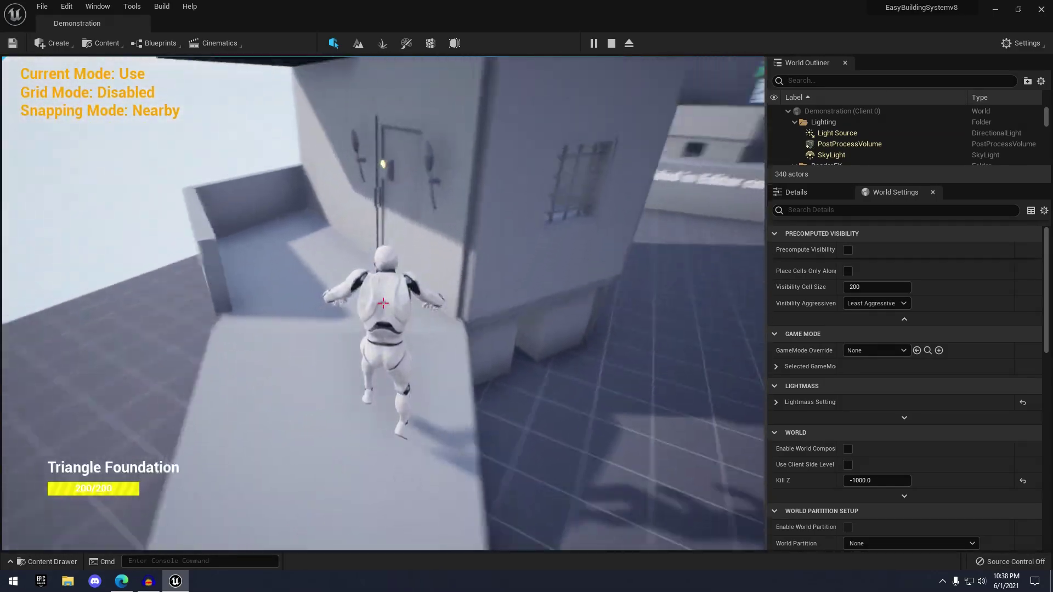
key(w)
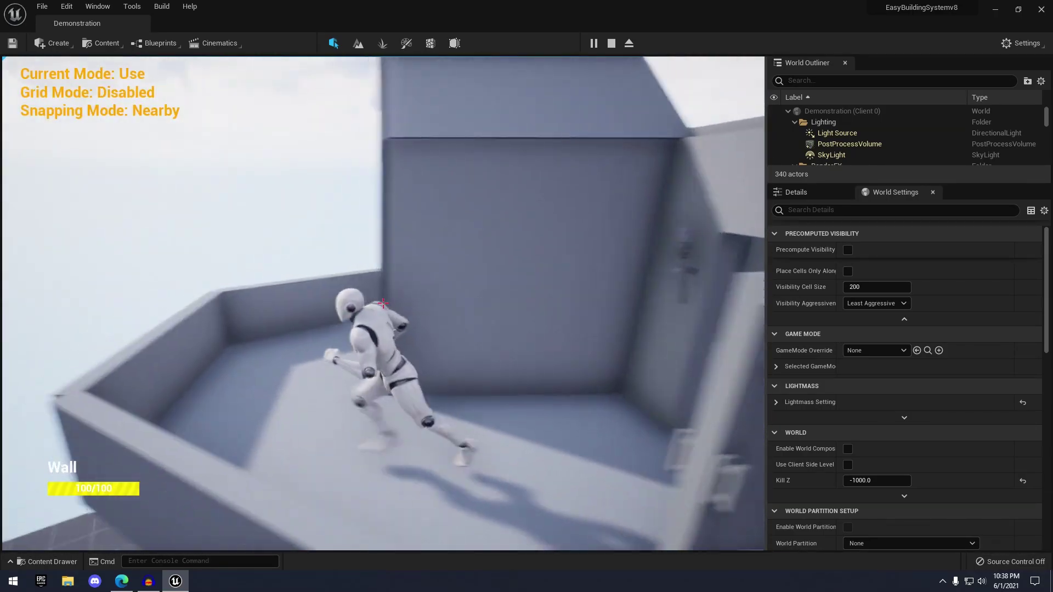
key(w)
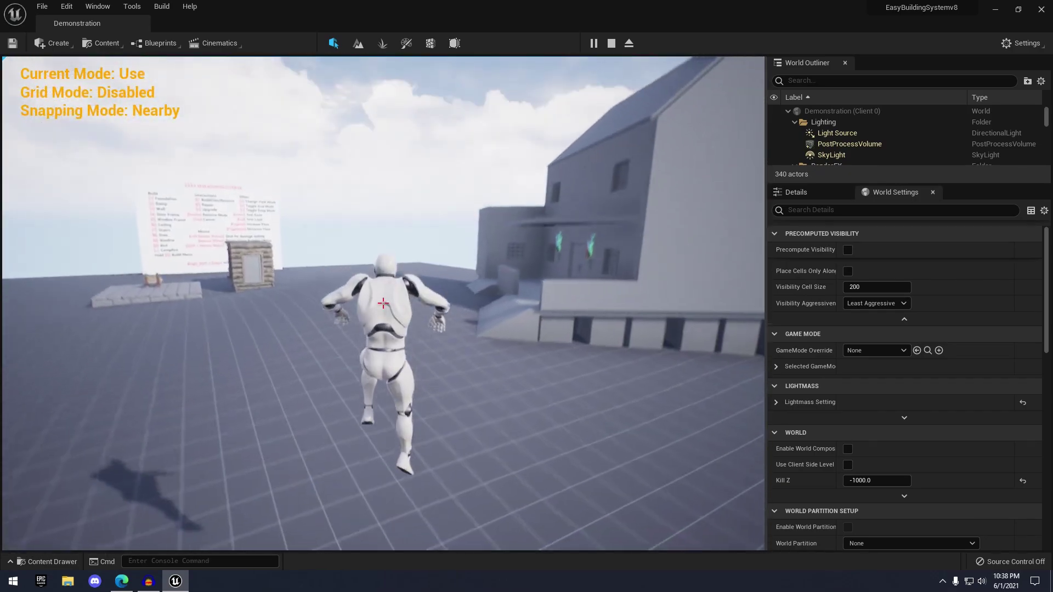
key(w)
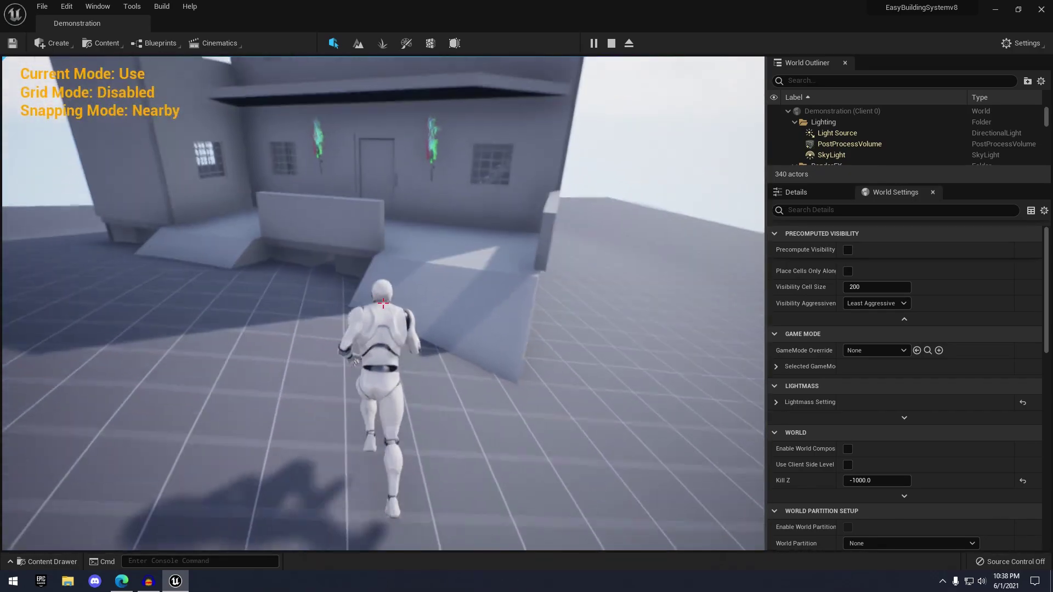
Explore the porch house's rooms, open its inner door and try to claim the bed.
key(w)
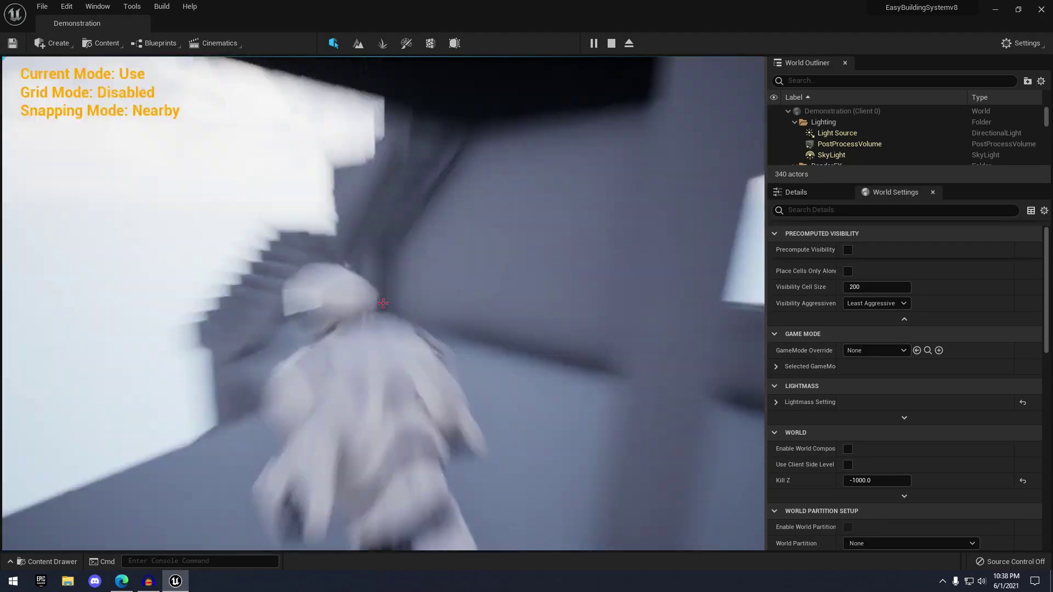
key(w)
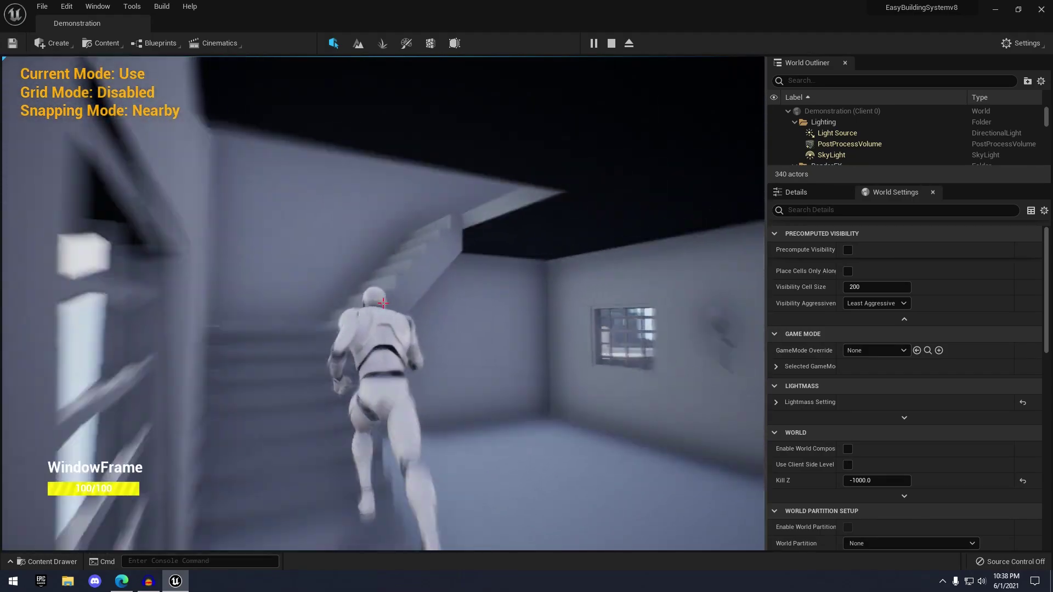
key(e)
key(w)
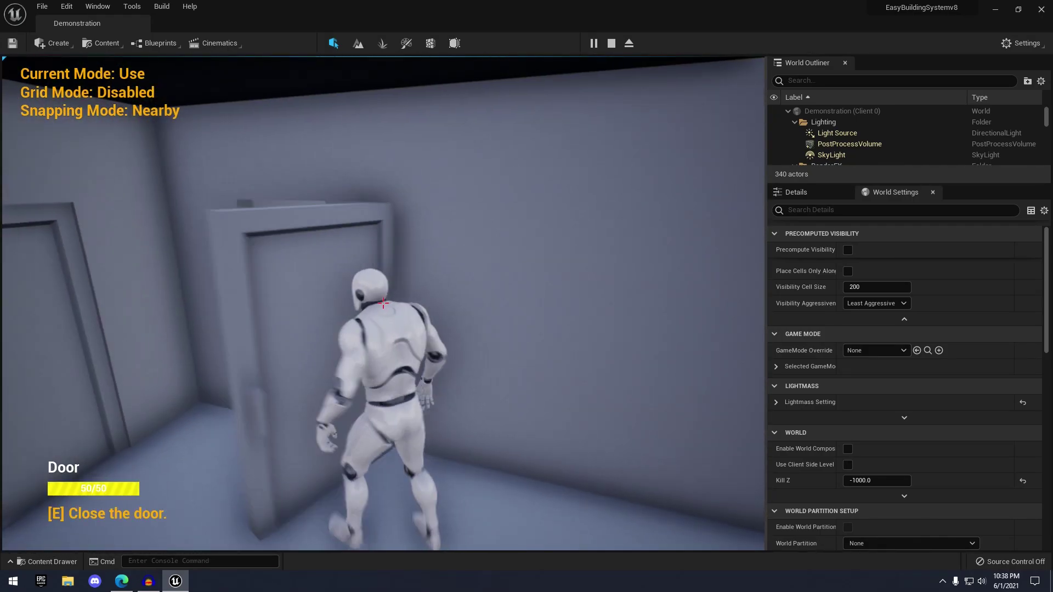
key(w)
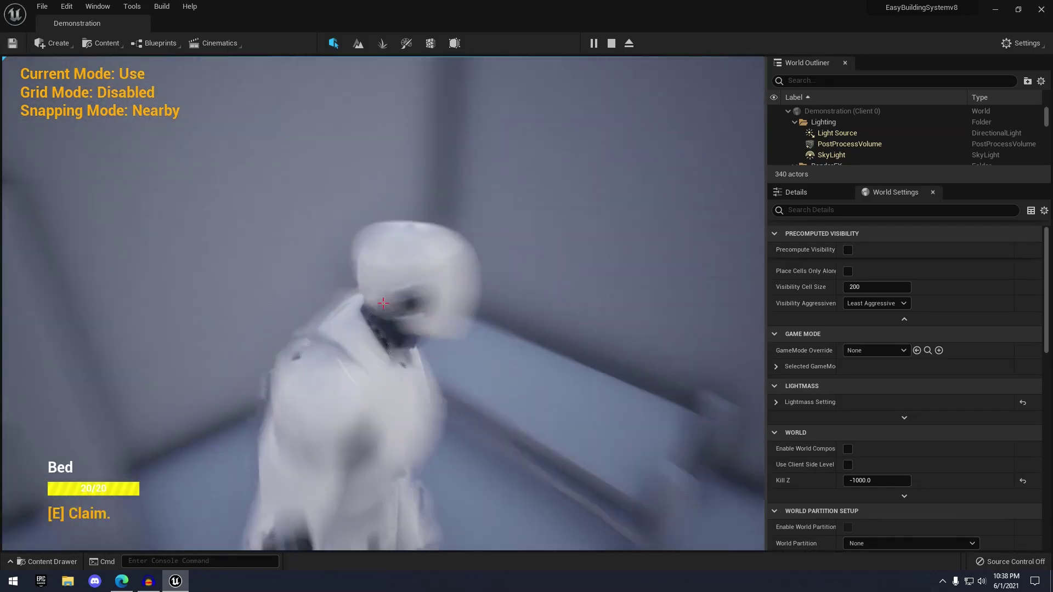
key(e)
key(w)
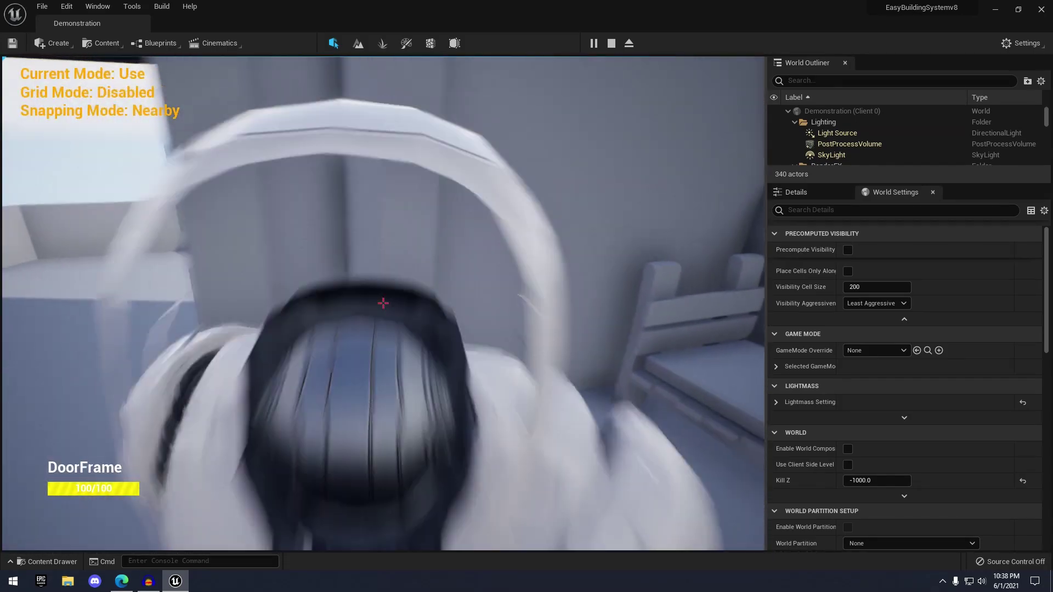
Stop the play session and open the Demo_MainMenu map from the Maps folder.
key(Escape)
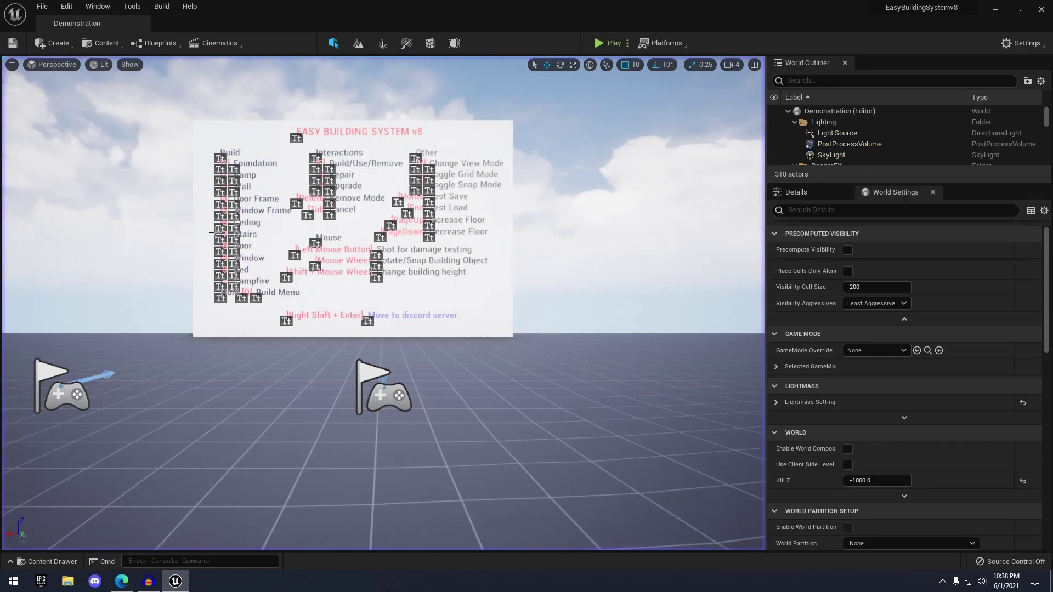
click(49, 562)
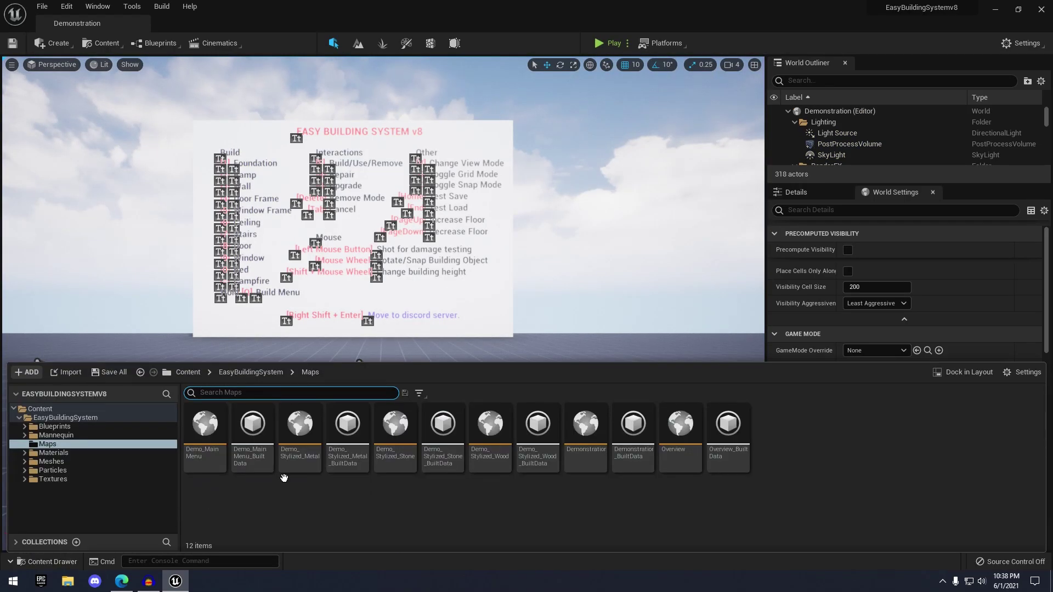
double_click(215, 450)
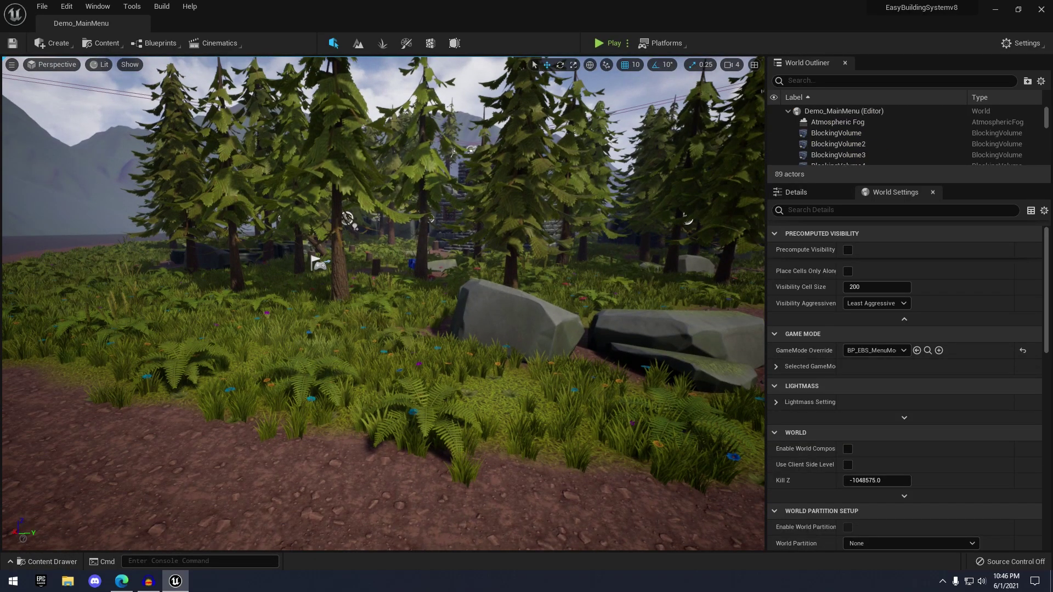
Examine the main menu level's forest and stone house, play it to view the multiplayer session menu, and stop playing.
right_drag(595, 133, 535, 188)
key(w)
right_drag(385, 320, 33, 281)
key(w)
right_drag(446, 326, 471, 300)
key(s)
key(s)
key(w)
key(s)
click(608, 44)
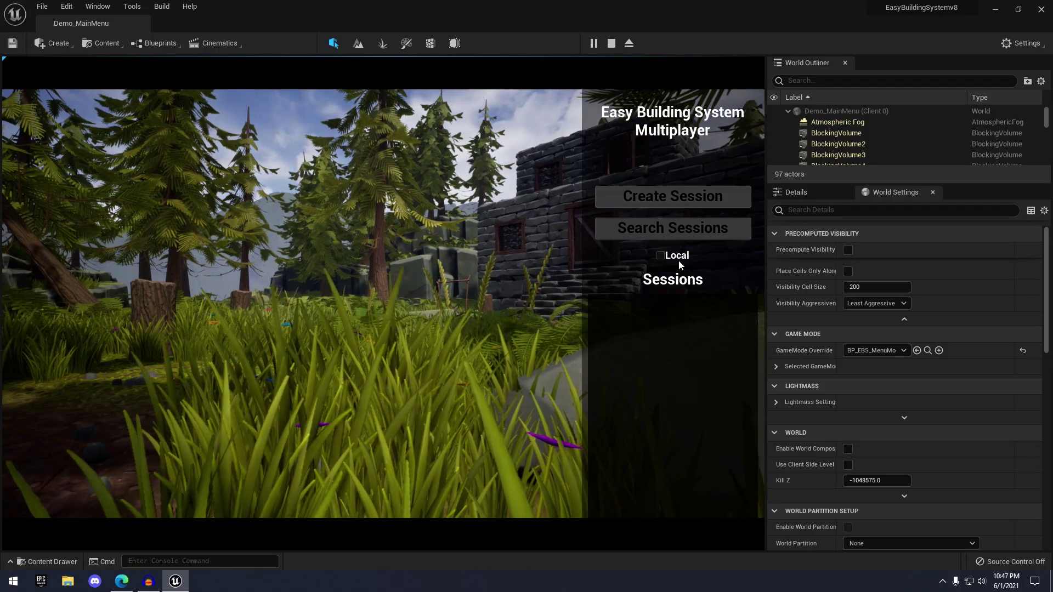
click(611, 44)
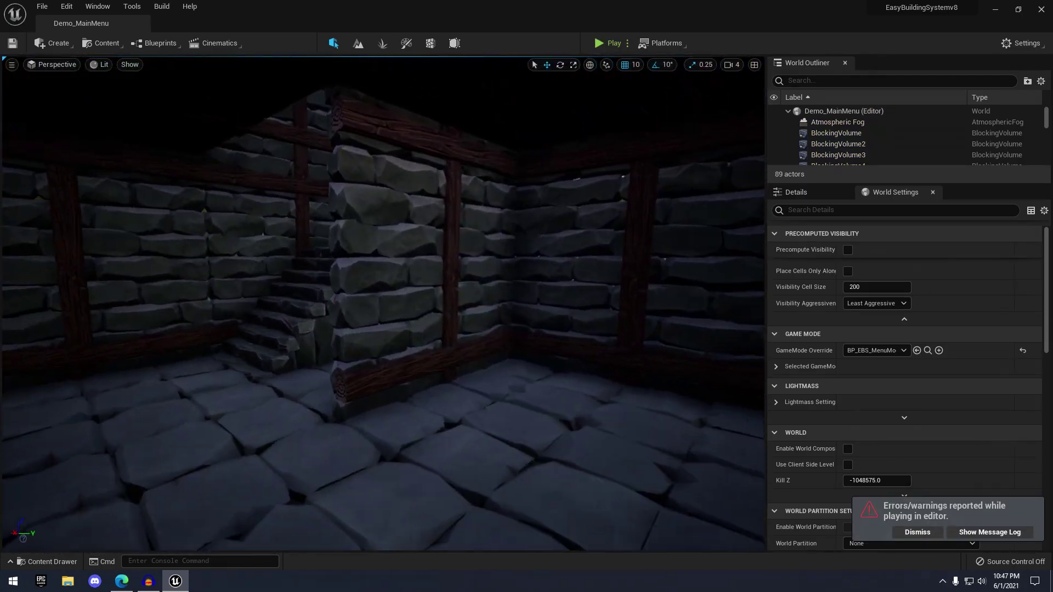
Inspect the stone house's rooms and building pieces in the main menu level.
right_drag(383, 303, 428, 340)
key(w)
key(s)
right_drag(642, 219, 702, 247)
click(679, 240)
key(w)
click(458, 263)
right_drag(458, 263, 408, 291)
key(w)
click(455, 269)
right_drag(482, 387, 713, 365)
key(s)
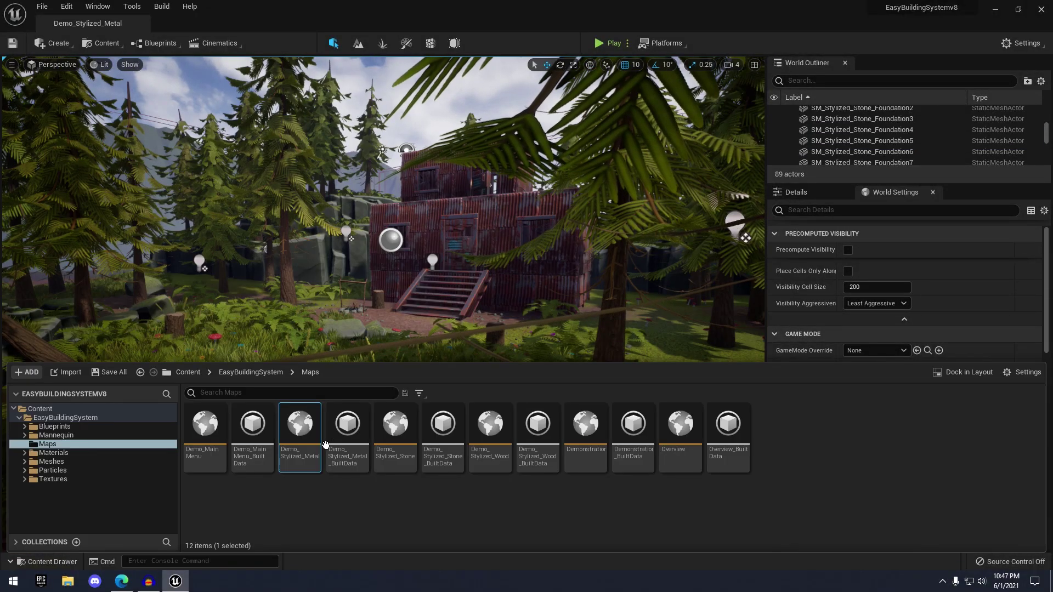
Play the Demo_Stylized_Metal level and explore the rusty metal house and the surrounding forest.
right_drag(614, 170, 615, 169)
key(w)
click(613, 44)
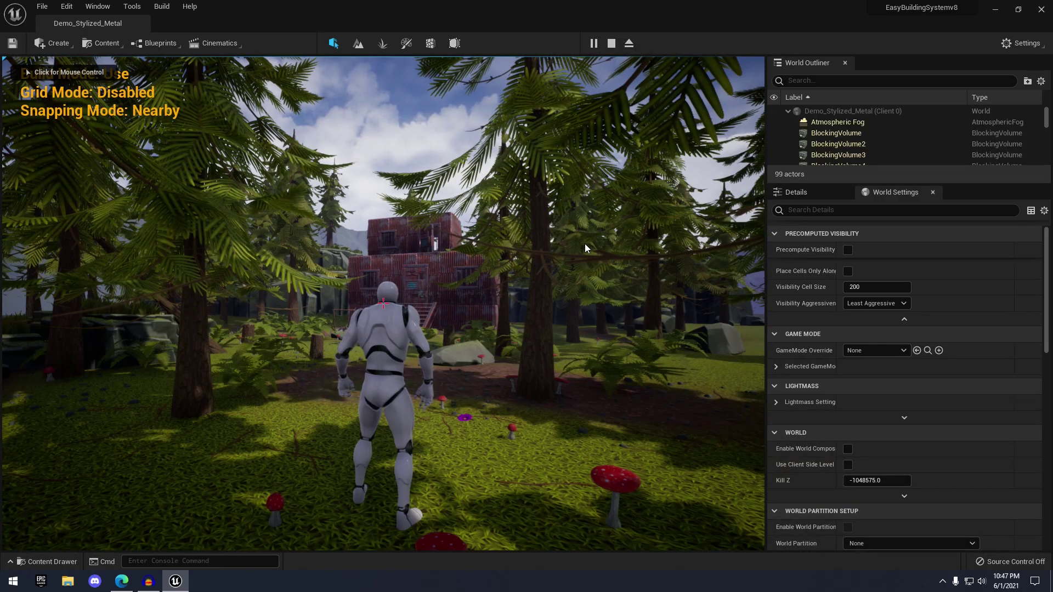
click(586, 245)
key(w)
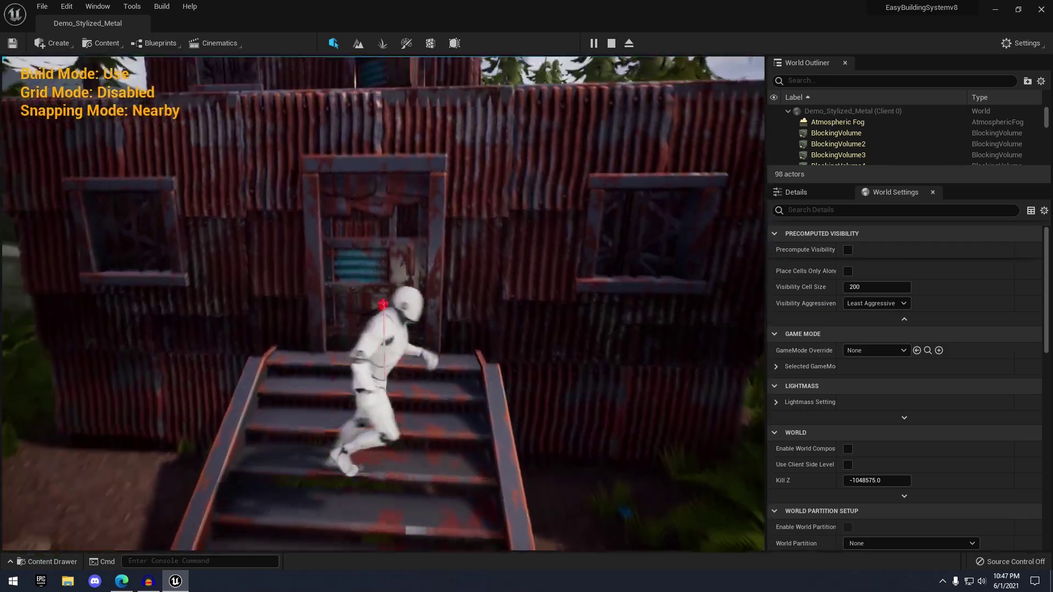
key(w)
key(space)
key(w)
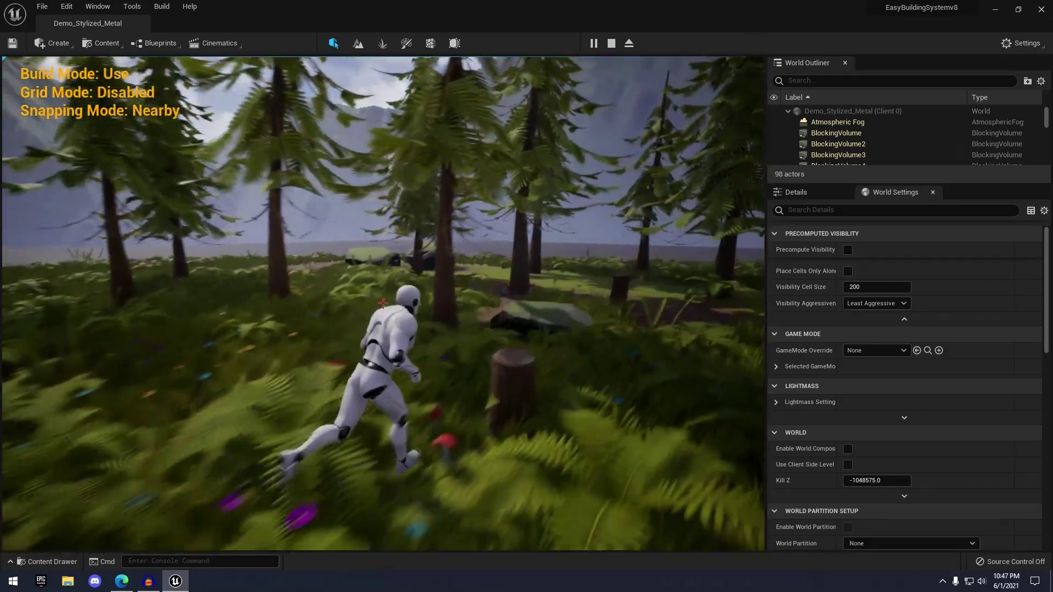
key(w)
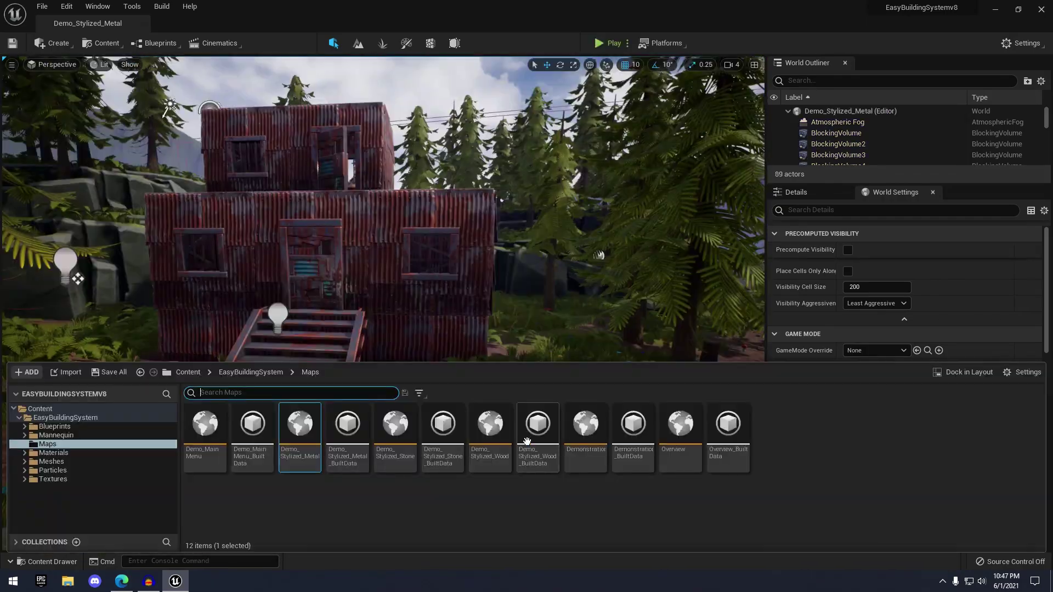
Open the Demo_Stylized_Stone map.
double_click(396, 425)
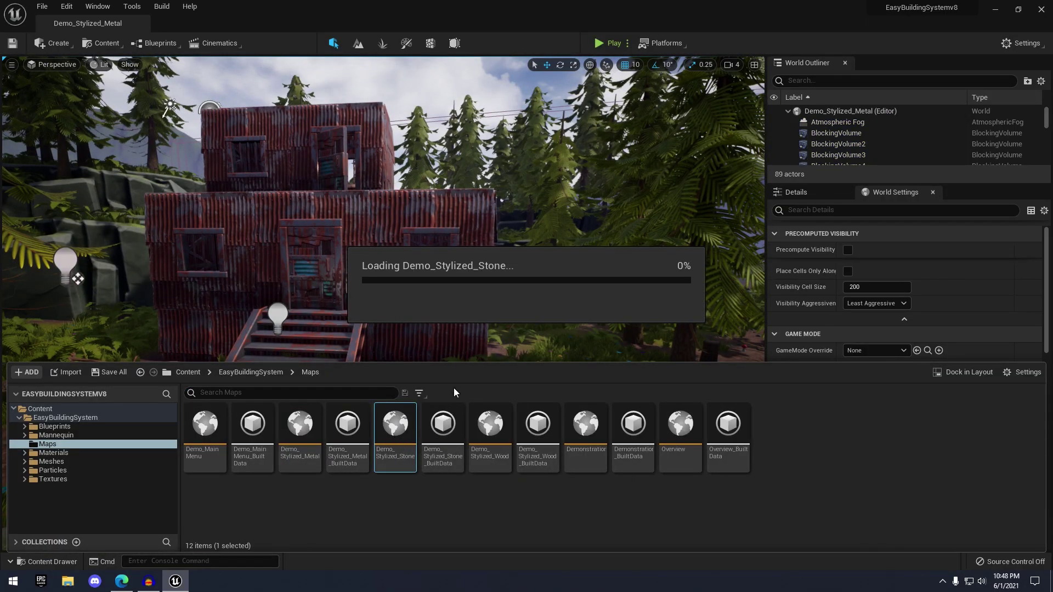
Look at the stone house from outside and open the Demo_Stylized_Wood map.
right_drag(527, 298, 501, 318)
click(58, 564)
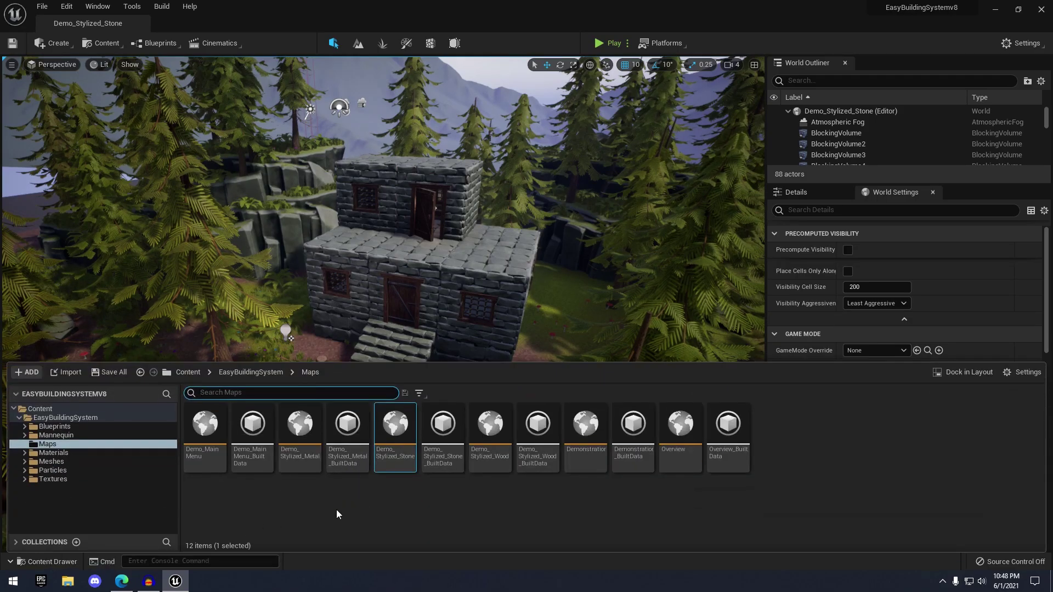
double_click(500, 450)
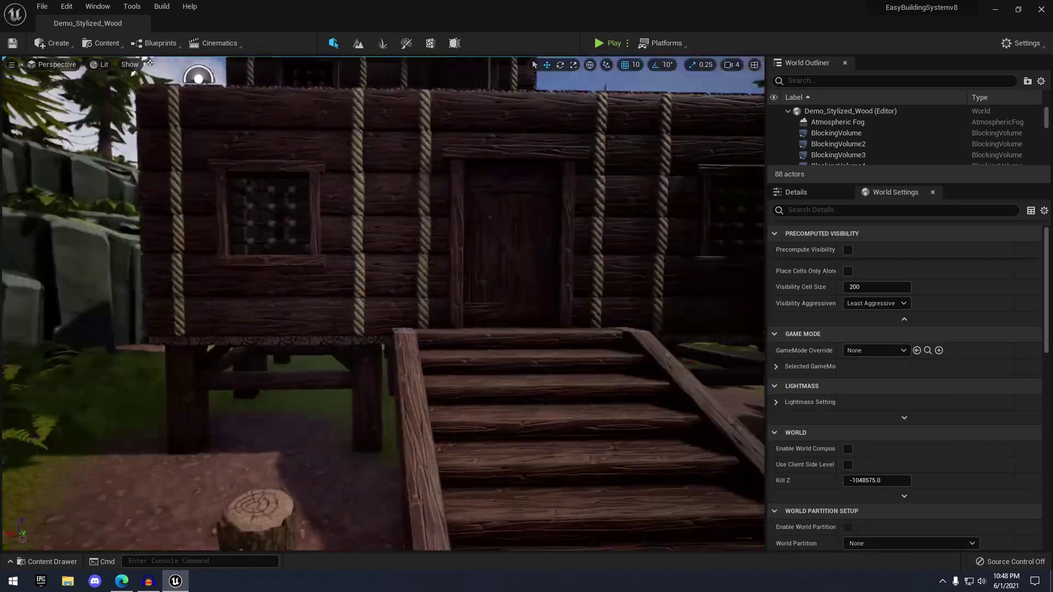
Examine the stilted wooden house, its stairs and the campfire area from several outside angles in the Demo_Stylized_Wood level.
key(s)
right_drag(488, 329, 549, 280)
key(d)
key(w)
key(a)
key(w)
key(d)
key(s)
right_drag(391, 435, 390, 435)
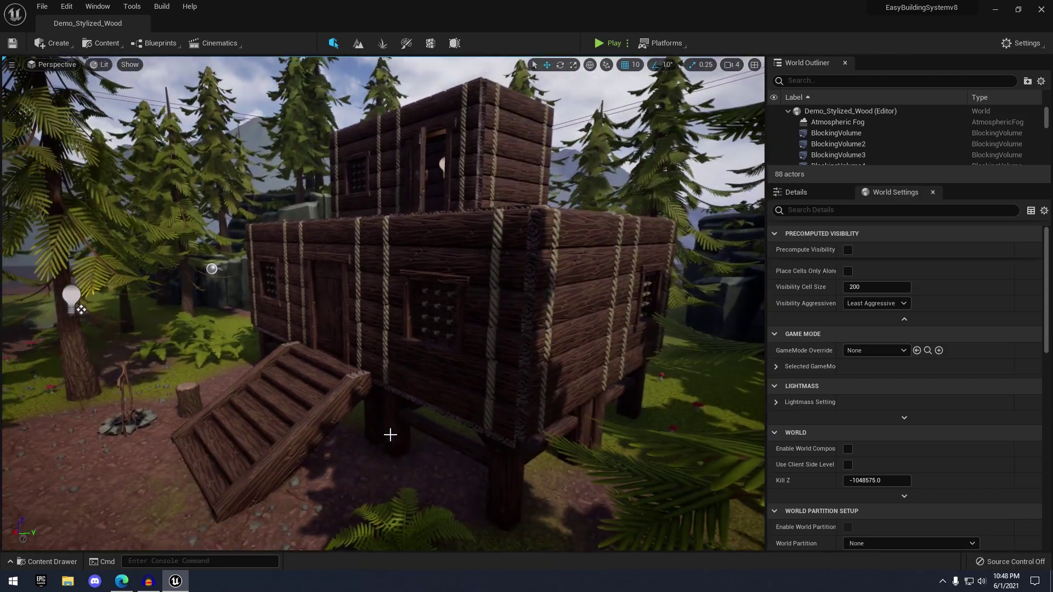
click(20, 564)
right_drag(601, 310, 521, 308)
key(a)
key(d)
key(a)
drag(603, 308, 574, 335)
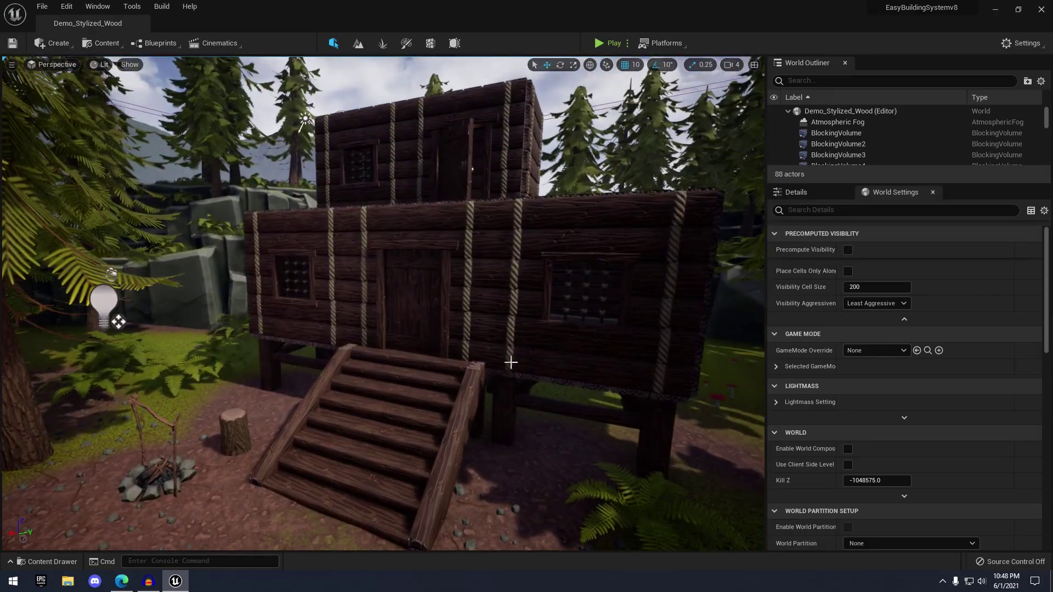
Open the Overview map.
drag(511, 363, 515, 351)
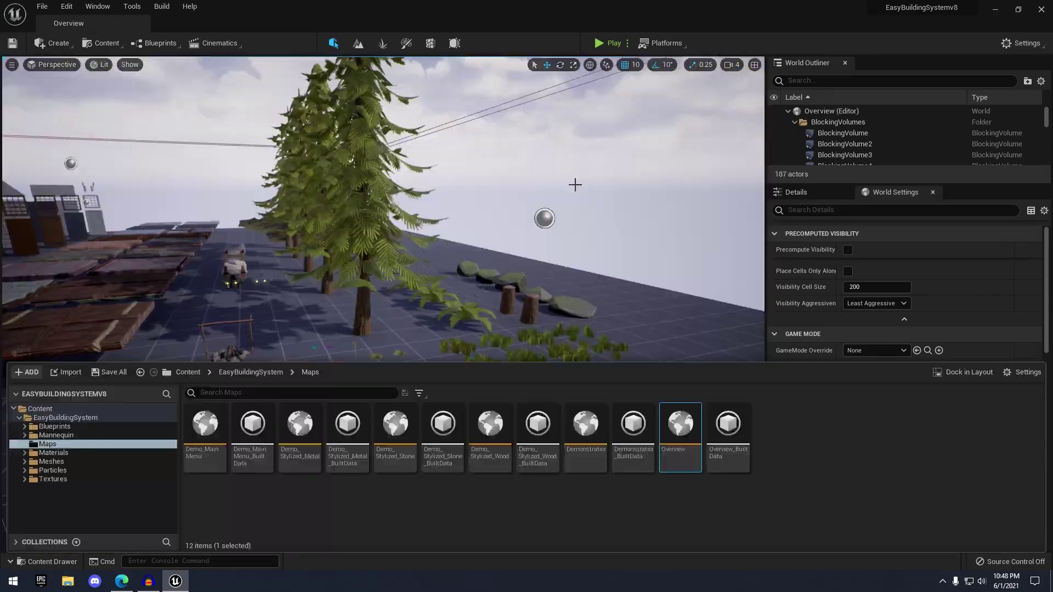
drag(574, 184, 593, 208)
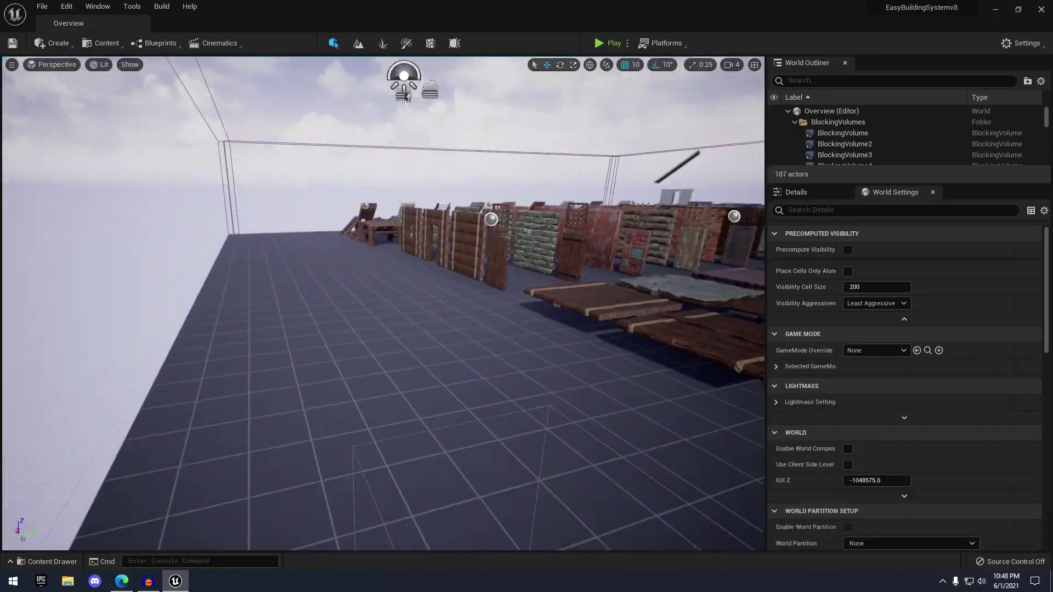
Survey the rows of wall, floor, door and stair pieces laid out in the Overview level.
right_drag(594, 209, 728, 224)
key(a)
key(w)
key(a)
key(d)
key(a)
right_drag(497, 178, 681, 278)
key(d)
key(a)
key(a)
key(w)
key(d)
key(a)
key(w)
Select the plain grey building set in the Overview level and inspect its walls, door and window pieces.
click(511, 370)
right_drag(512, 369, 512, 369)
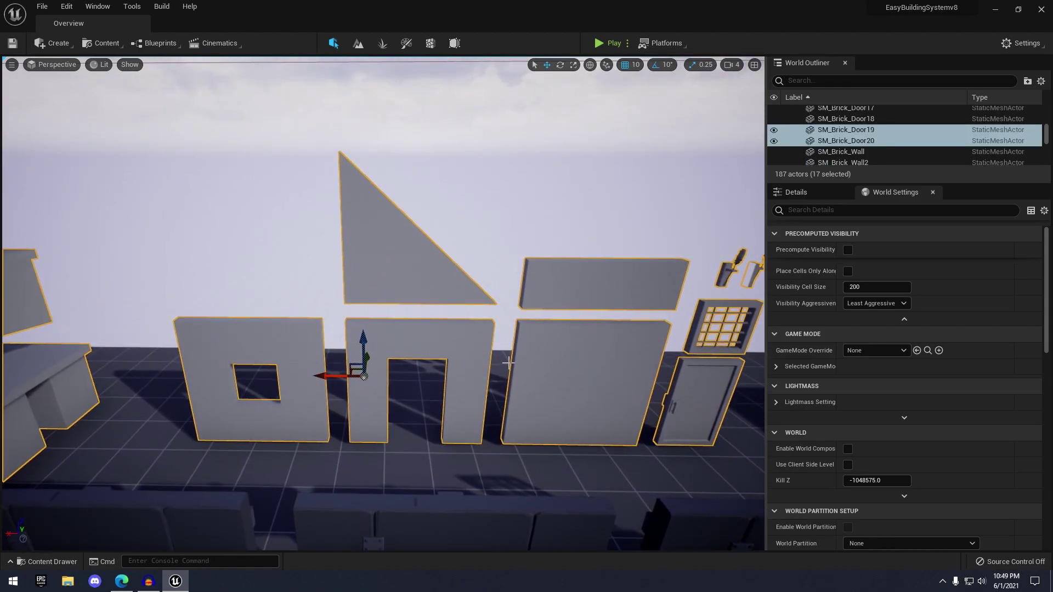
right_drag(579, 247, 584, 252)
right_drag(499, 127, 499, 127)
right_drag(470, 195, 470, 196)
right_drag(591, 259, 605, 265)
right_drag(384, 304, 210, 270)
Select the wooden building set and inspect its floor, stair and wall pieces up close.
click(454, 302)
right_drag(453, 302, 444, 306)
right_drag(506, 320, 477, 372)
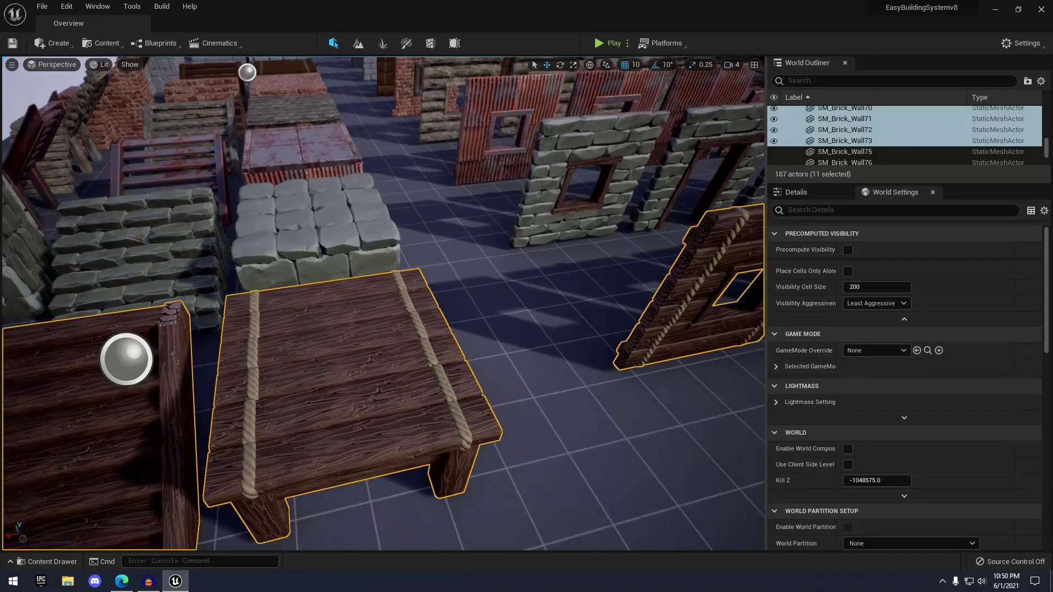
right_drag(384, 302, 390, 248)
key(s)
right_drag(543, 396, 541, 381)
Select the landscape and view the full display of building sets and trees from a distance.
click(615, 421)
right_drag(614, 421, 595, 403)
key(w)
key(a)
key(a)
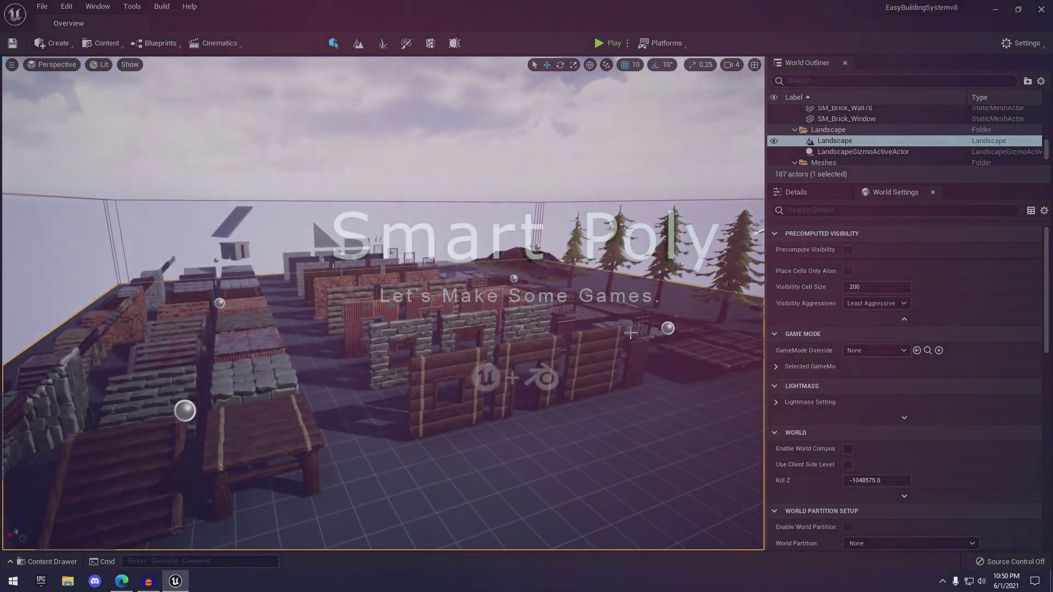